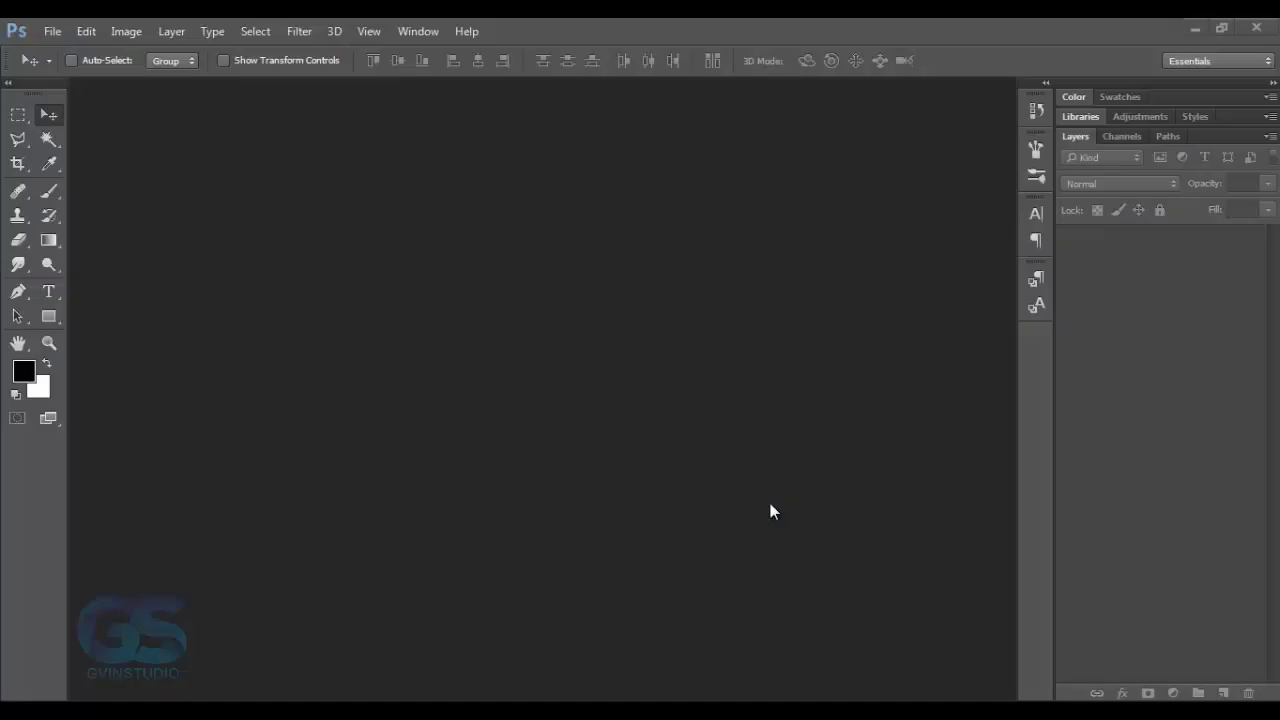
Step: Open an existing image file from the File menu
left_click(49, 31)
left_click(26, 69)
Step: Open the Isfahan bridge photo, unlock Background, and lasso a strip around the bridge
double_click(220, 300)
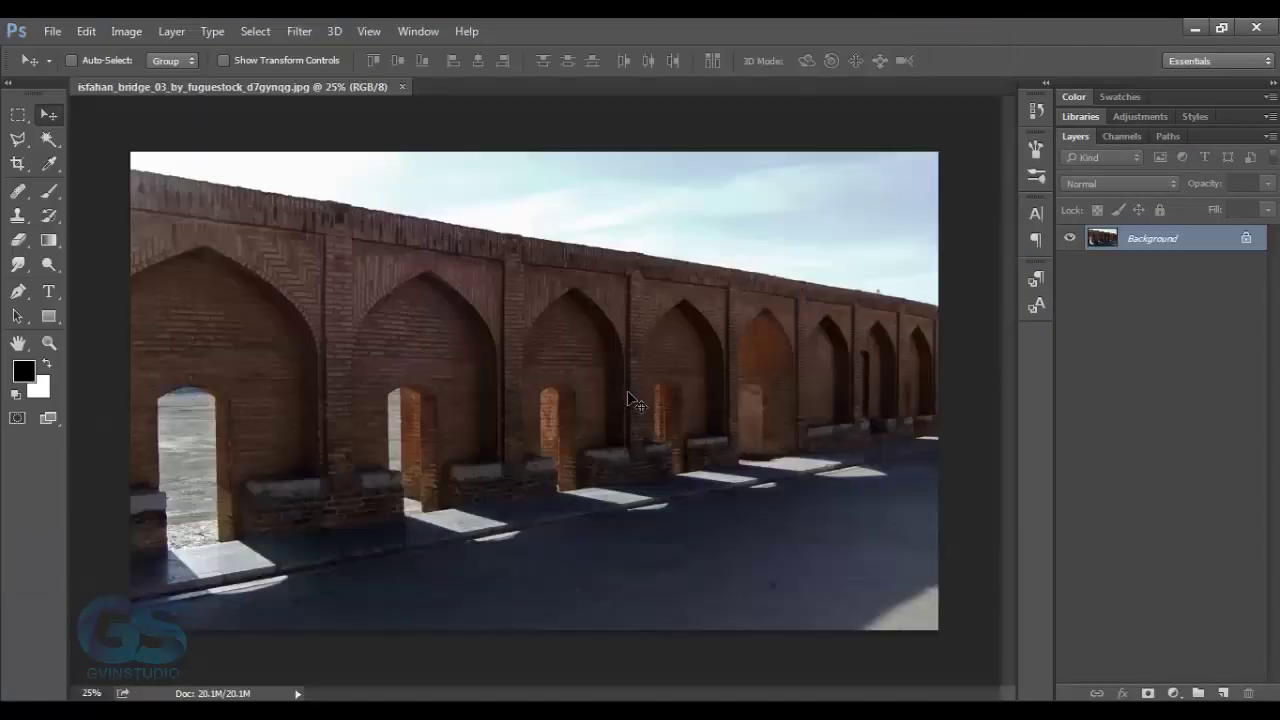
left_click(1243, 240)
key("l")
left_click(97, 492)
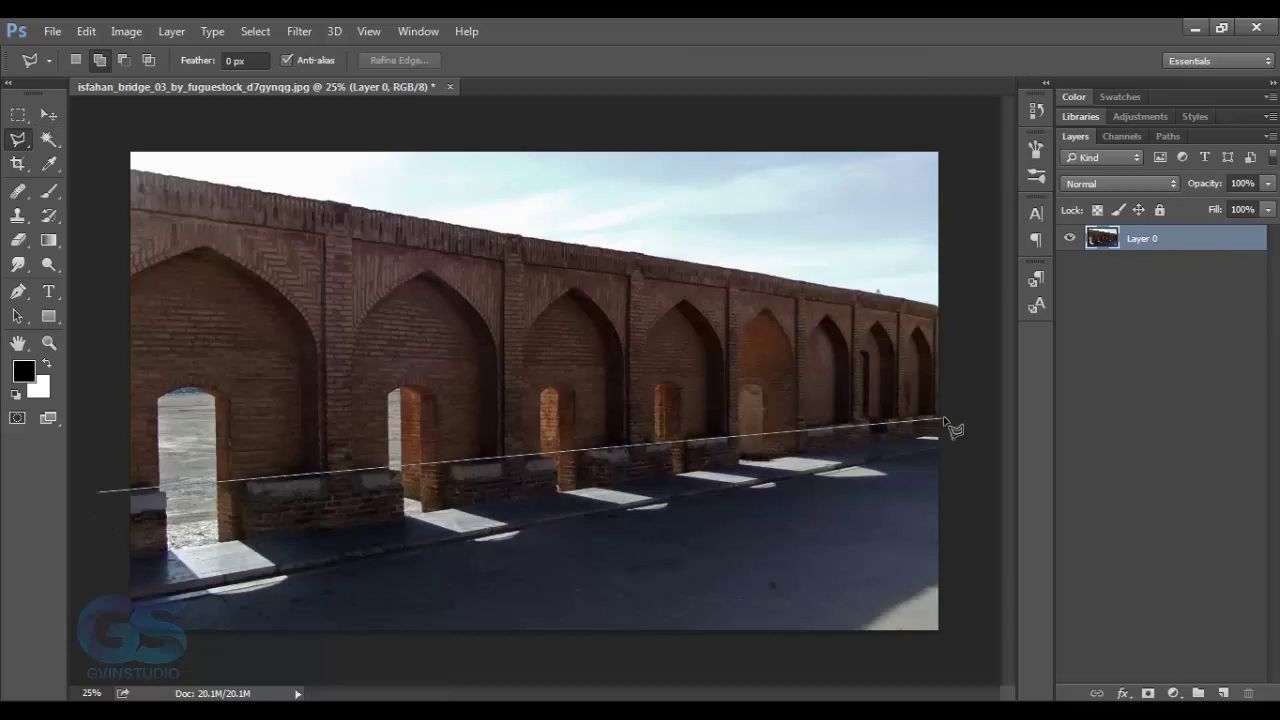
left_click(949, 410)
left_click(949, 268)
left_click(107, 138)
left_click(97, 492)
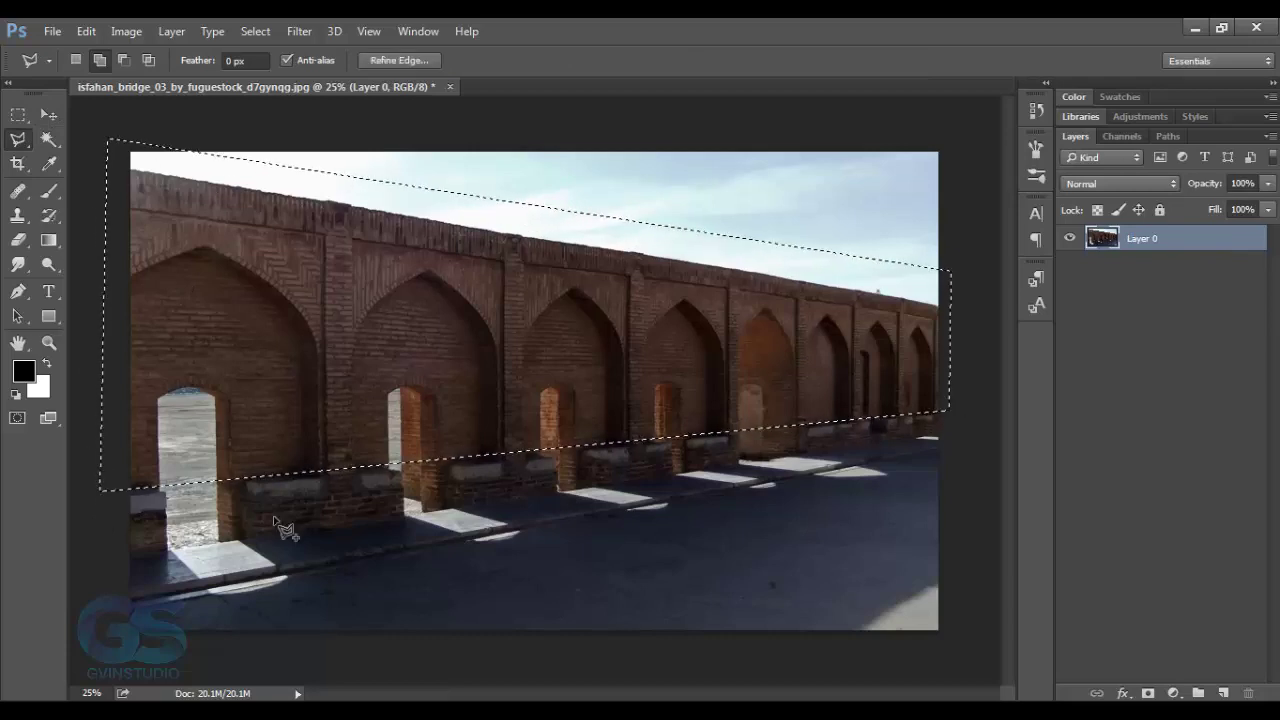
Step: Invert the selection, delete everything outside the bridge strip, and deselect
key("ctrl+shift+i")
key("Delete")
key("ctrl+d")
key("v")
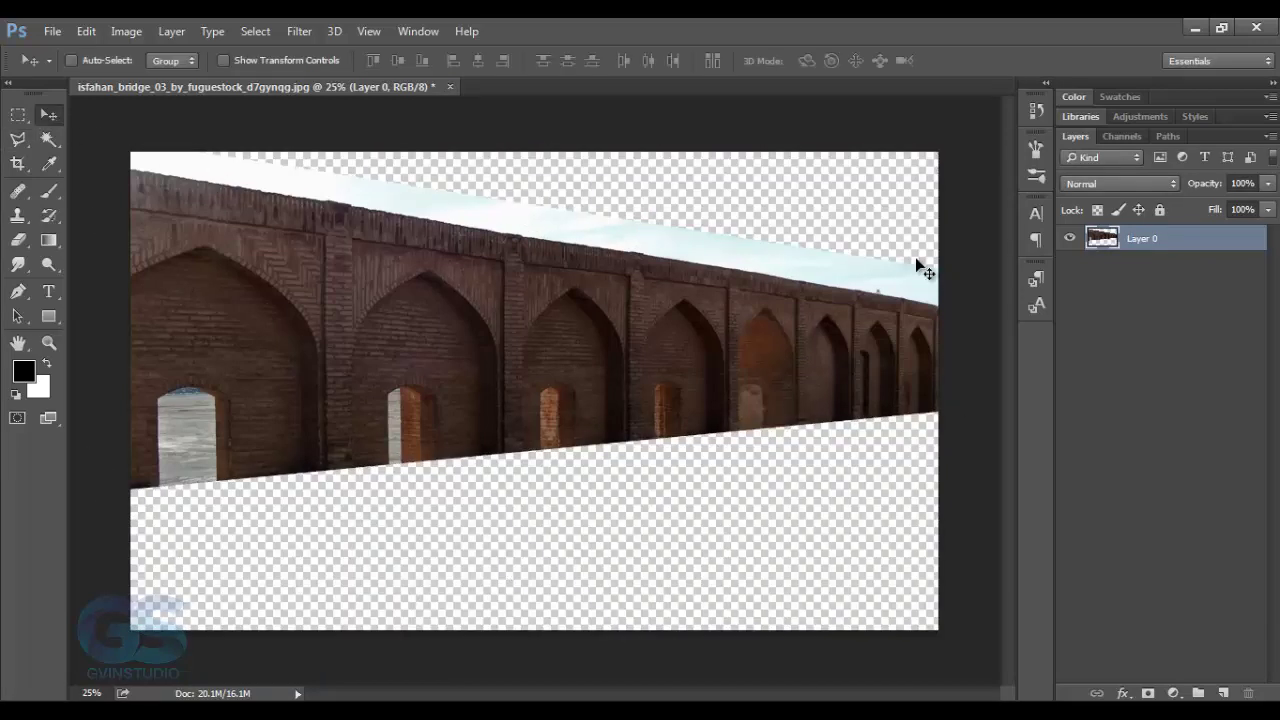
Step: Duplicate the Blue channel and apply Levels to darken the bridge and whiten the sky
left_click(1122, 136)
left_click(1124, 226)
left_click_drag(1134, 228, 1221, 693)
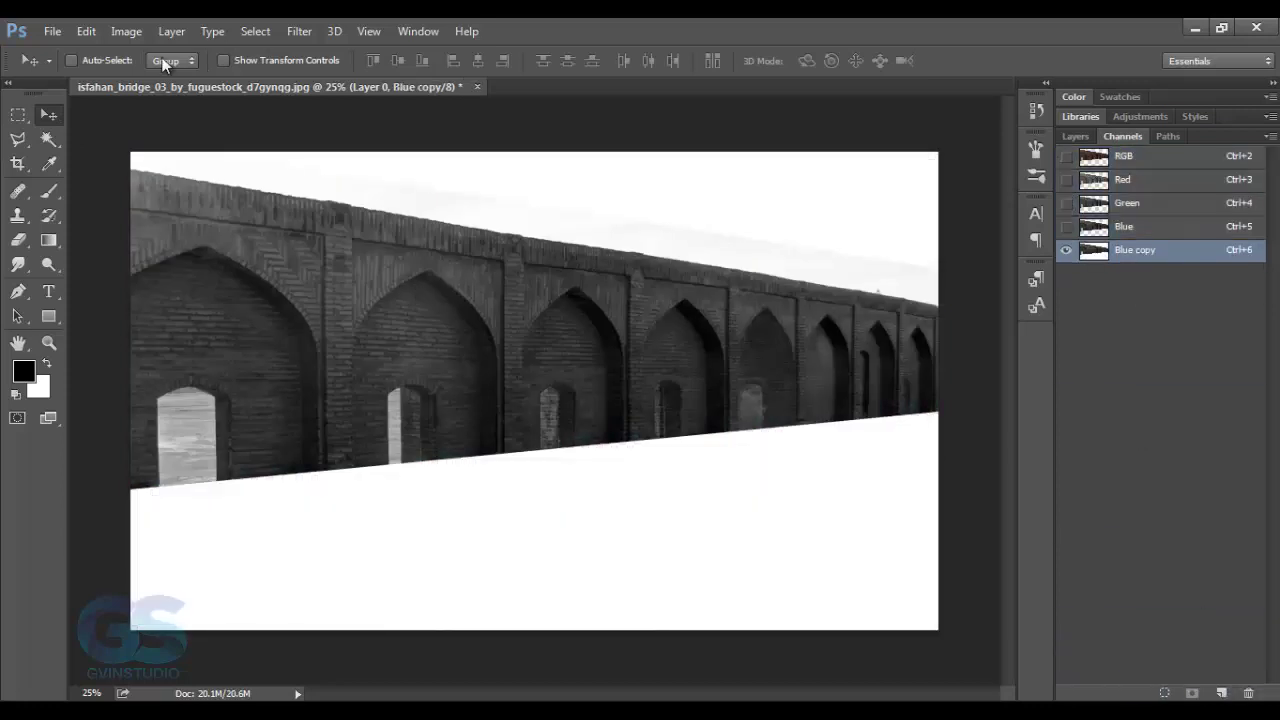
left_click(126, 31)
left_click(348, 97)
left_click_drag(771, 561, 846, 561)
left_click_drag(1008, 561, 922, 561)
left_click(1080, 382)
Step: Paint the remaining grey patches on the Blue copy black with a 175 px brush
key("b")
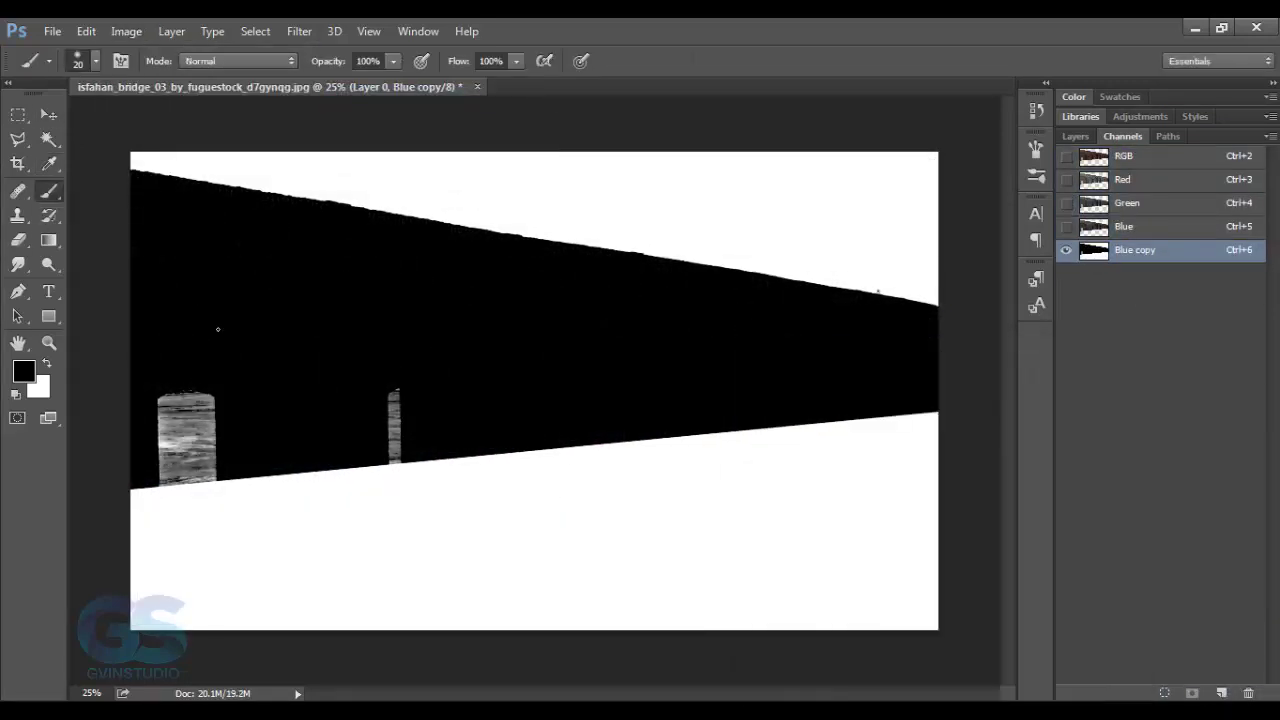
right_click(228, 330)
key("Escape")
mouse_move(185, 395)
left_mouse_down()
mouse_move(200, 429)
mouse_move(157, 463)
mouse_move(215, 470)
left_mouse_up()
left_click_drag(389, 417, 400, 437)
Step: Load Blue copy as a selection and add a layer mask on Layer 0 hiding the sky
key("v")
left_click(1093, 250, "ctrl")
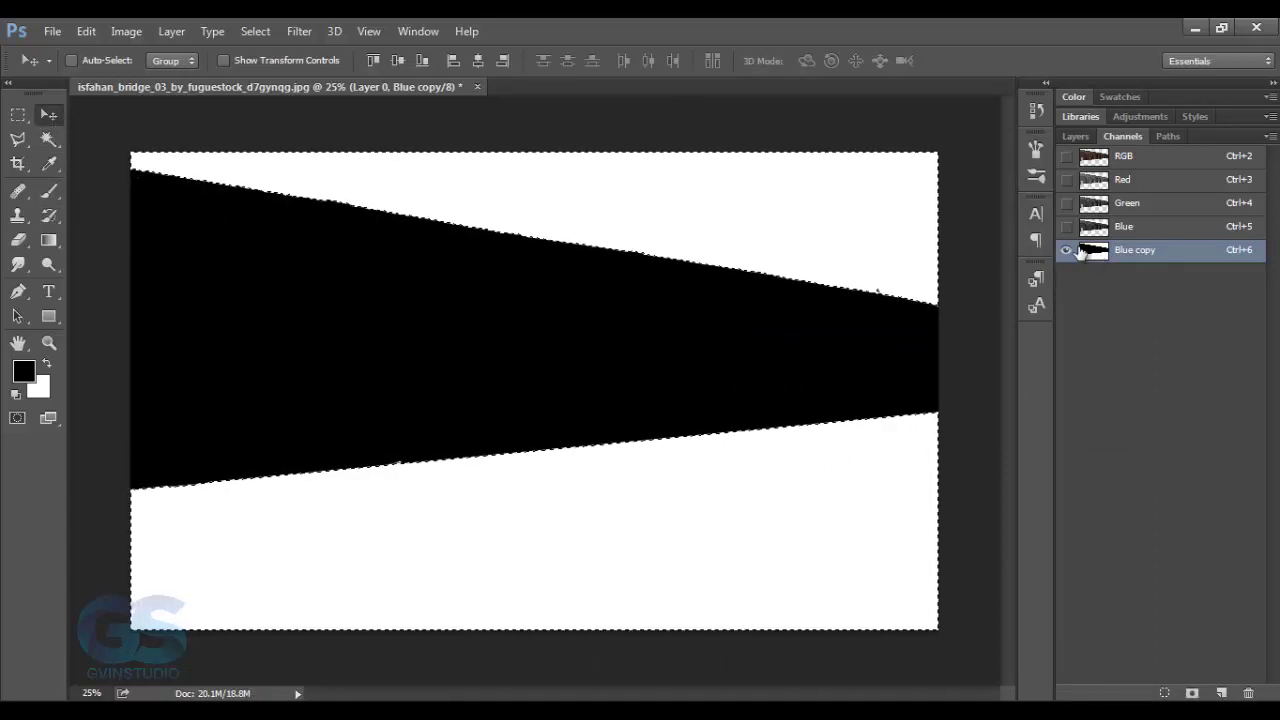
left_click(1066, 226)
left_click(1124, 156)
left_click(1075, 136)
left_click(1147, 693)
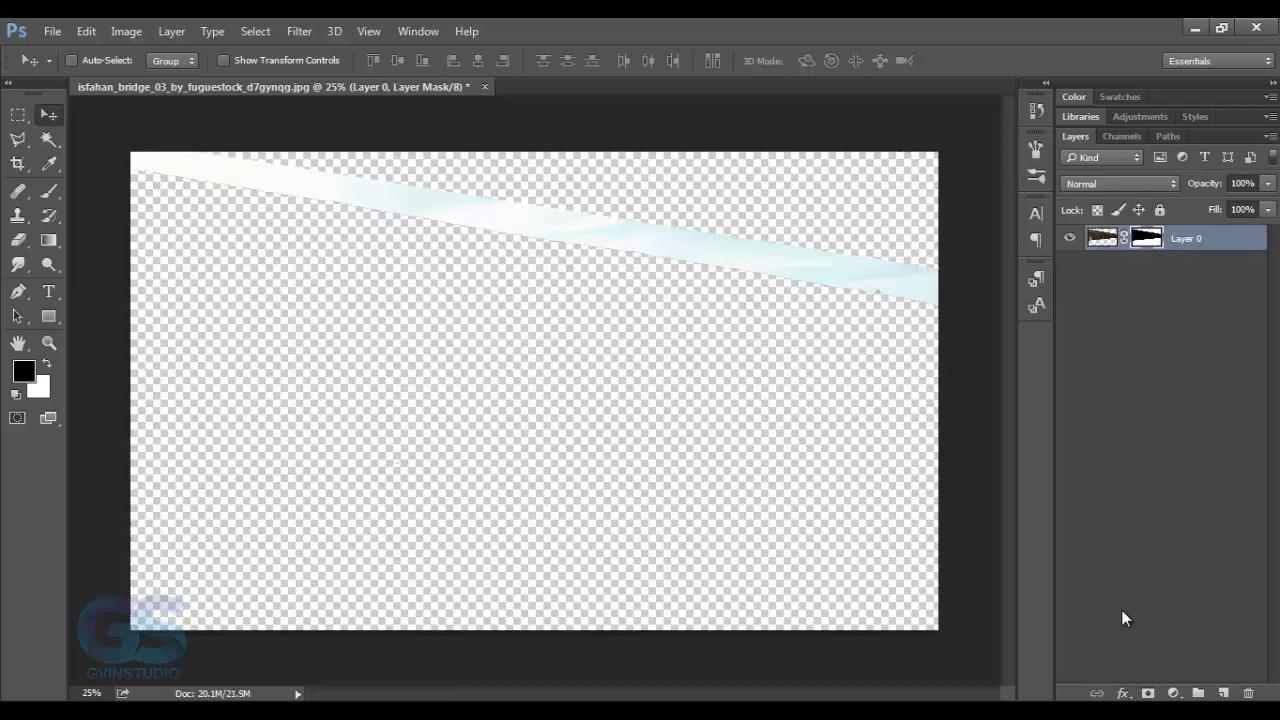
key("ctrl+z")
left_click(1145, 693)
Step: Trace a closed Pen path around the first left arch opening
scroll(237, 363, "up", 2)
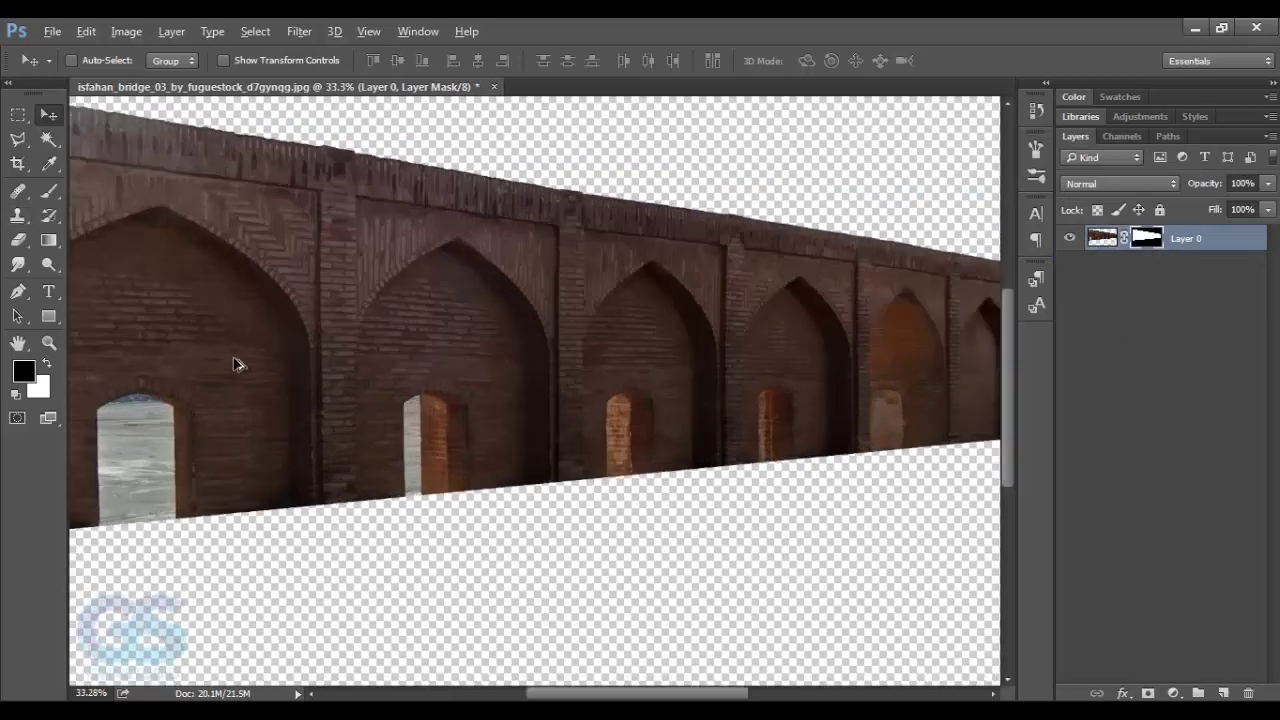
scroll(237, 363, "up", 2)
scroll(660, 429, "up", 2)
left_click(24, 296)
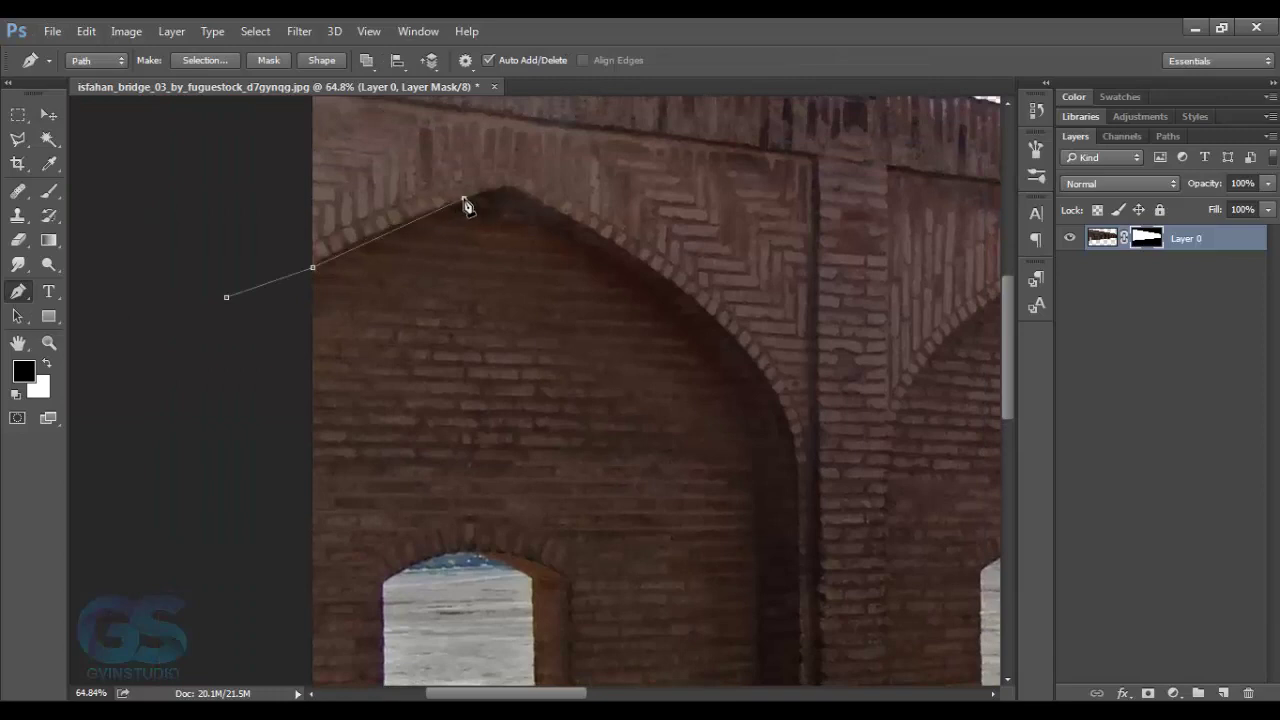
left_click_drag(464, 198, 539, 178)
left_click(611, 270)
left_click(692, 337)
left_click_drag(753, 467, 760, 558)
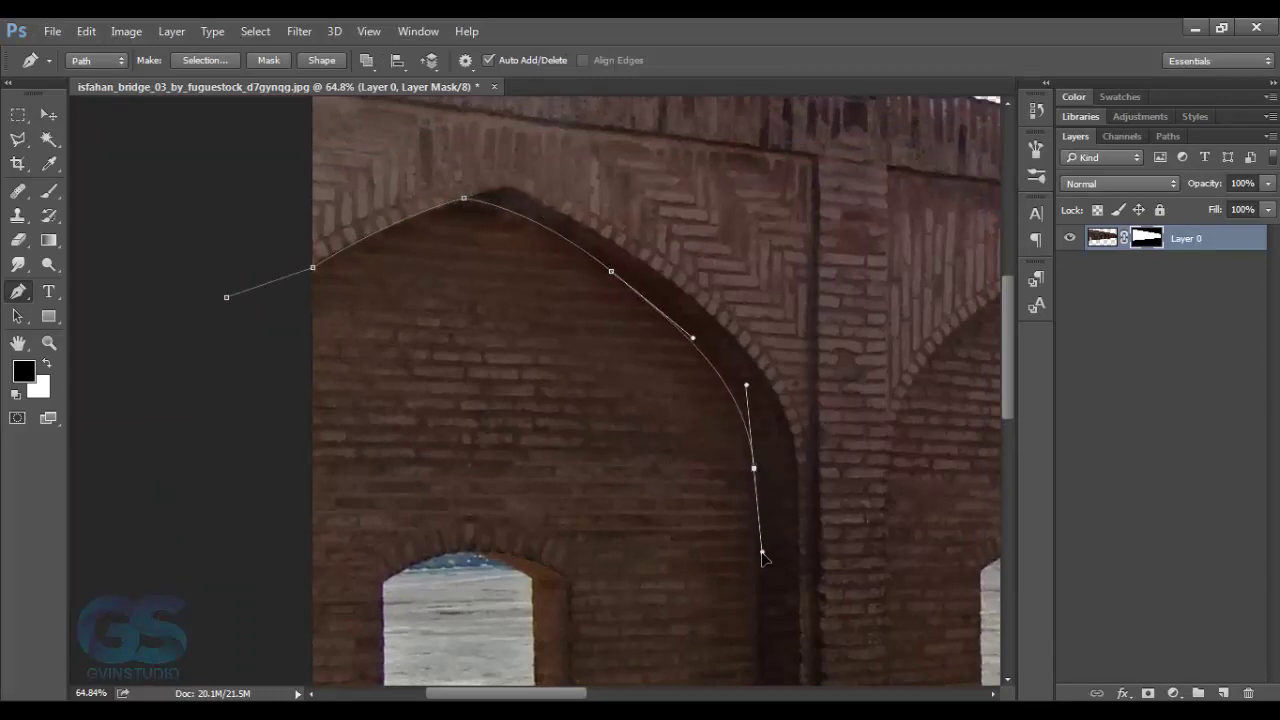
scroll(730, 580, "down", 3)
scroll(750, 610, "down", 2)
left_click(764, 623)
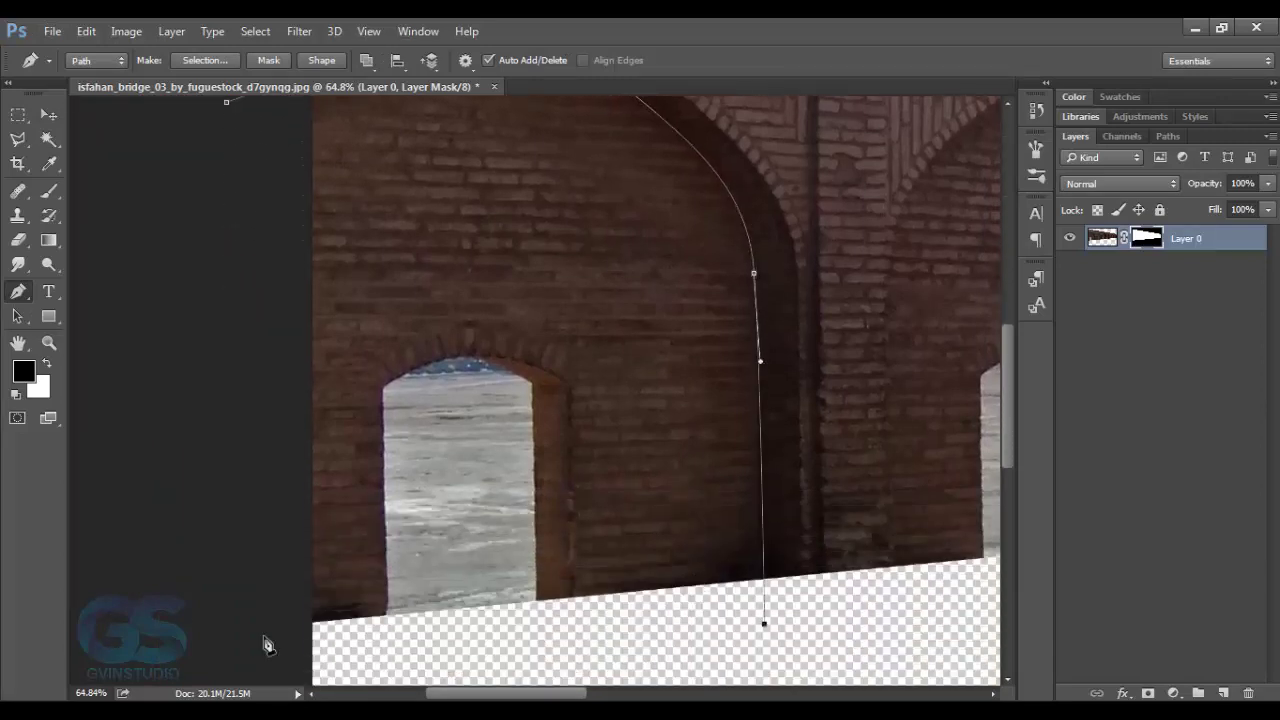
left_click(258, 636)
left_click(267, 401)
scroll(228, 122, "down", 3)
left_click(359, 202)
Step: Turn the first arch path into a selection and fill it black on the mask
right_click(443, 423)
left_click(480, 445)
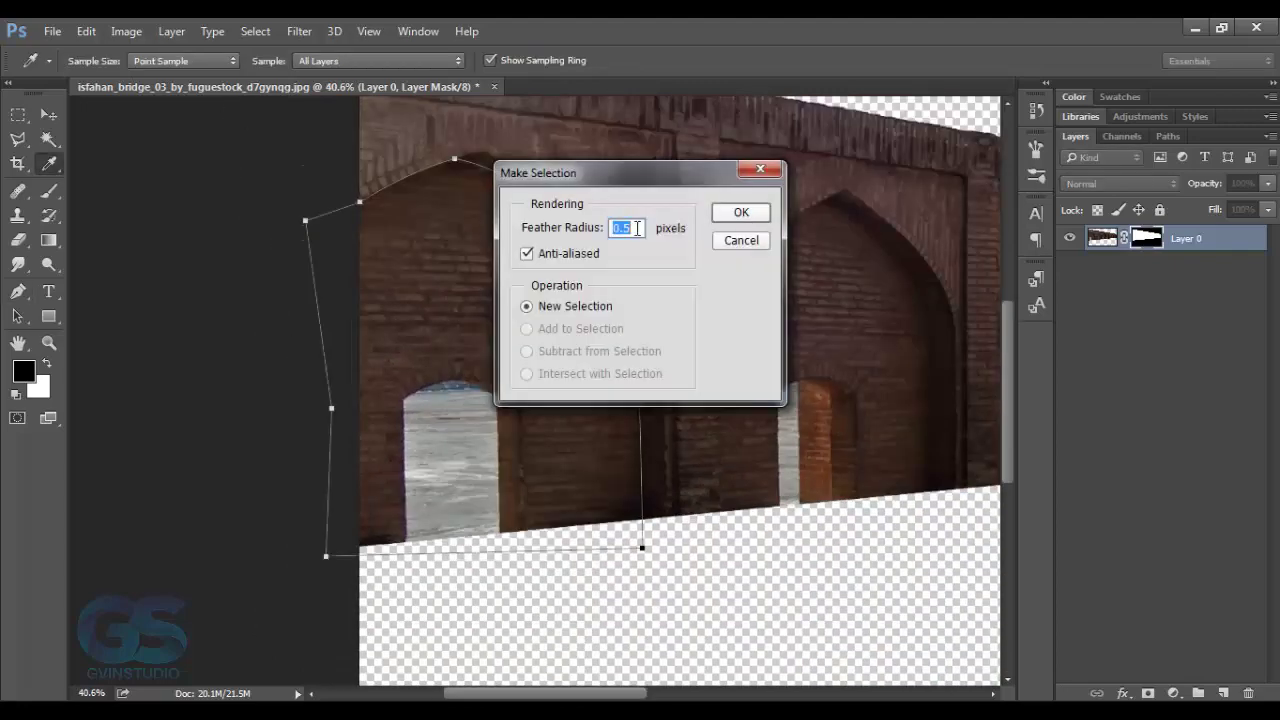
key("Return")
scroll(700, 409, "down", 4)
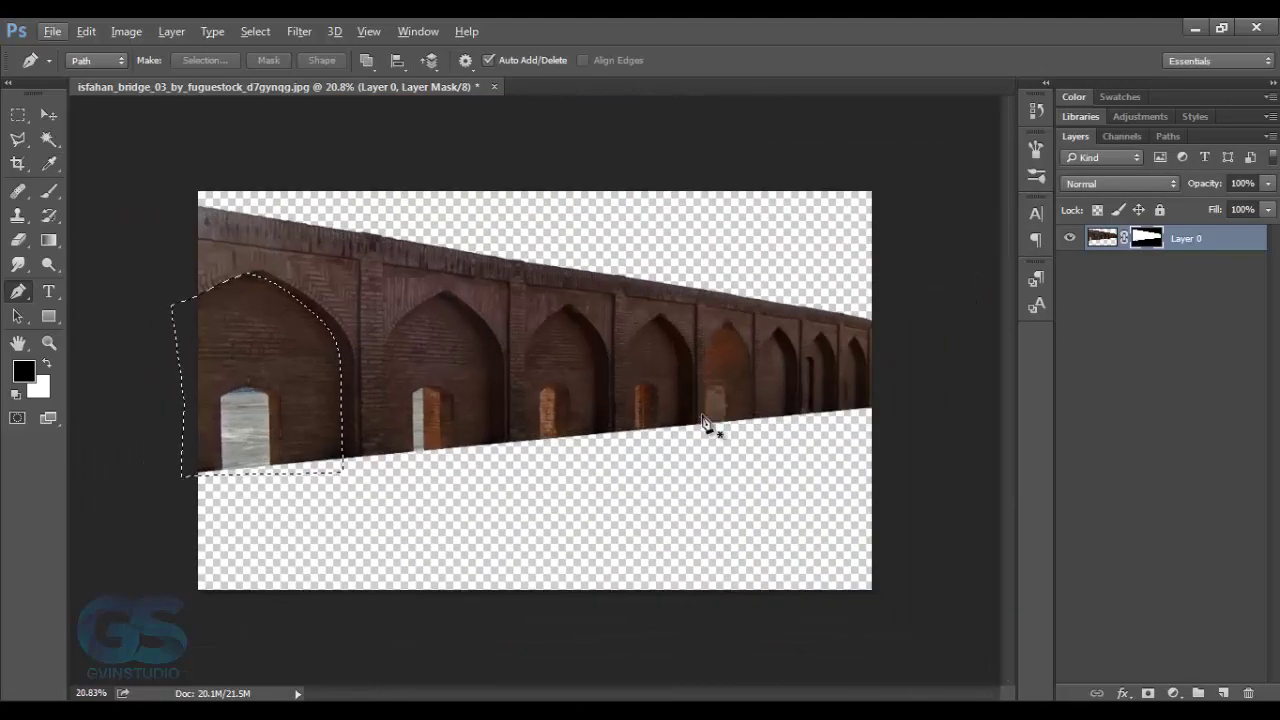
key("alt+BackSpace")
Step: Trace a closed Pen path around the second arch opening
scroll(294, 480, "up", 3)
scroll(357, 451, "up", 3)
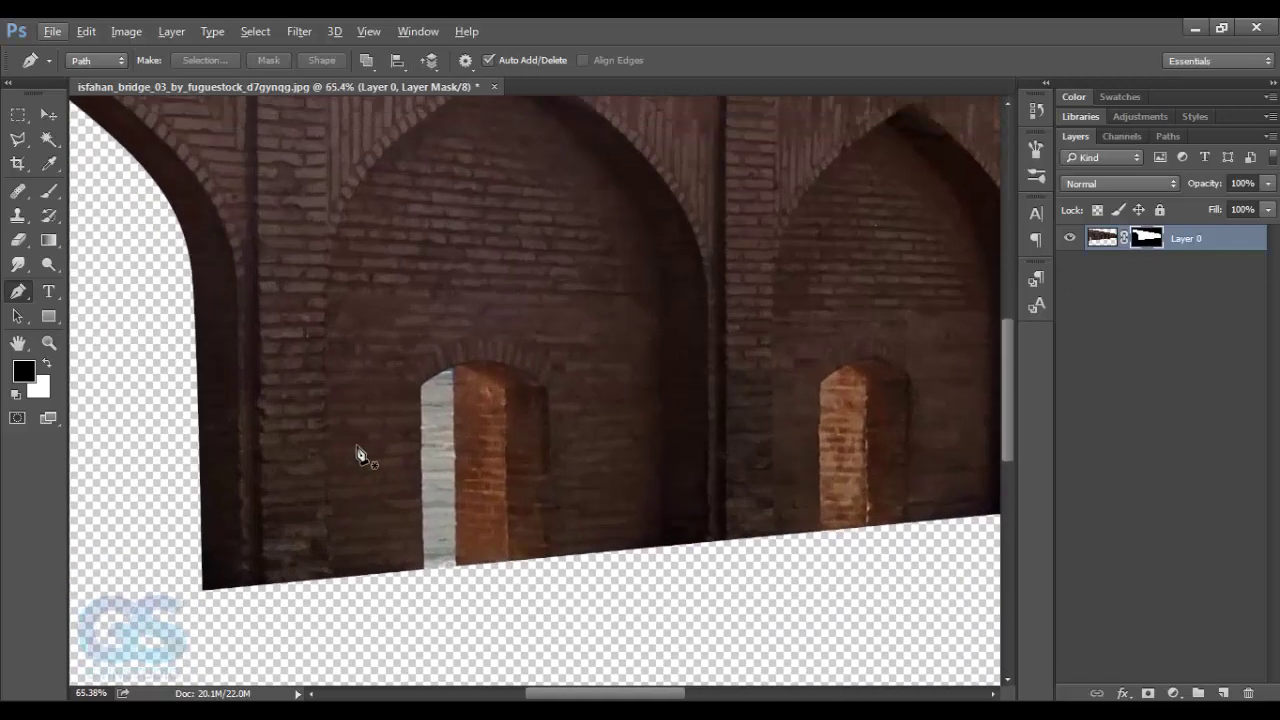
left_click_drag(330, 306, 341, 265)
scroll(420, 314, "up", 2)
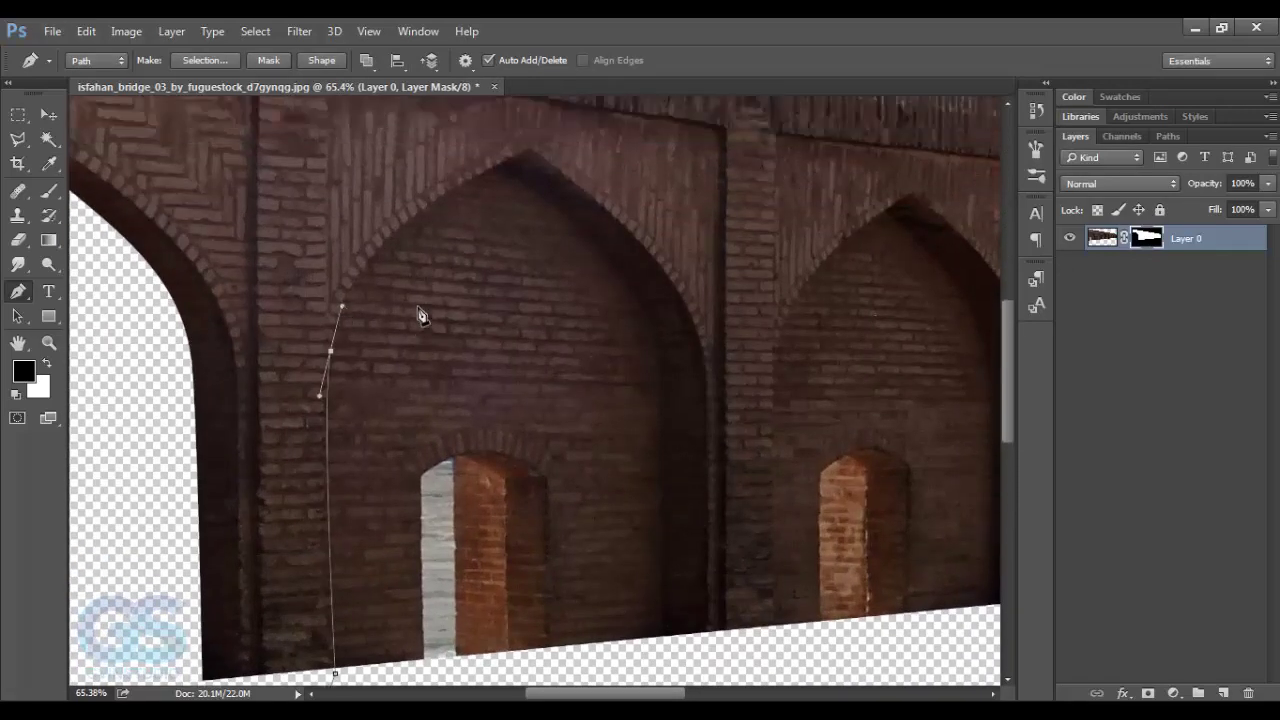
left_click(492, 229)
left_click_drag(629, 343, 663, 415)
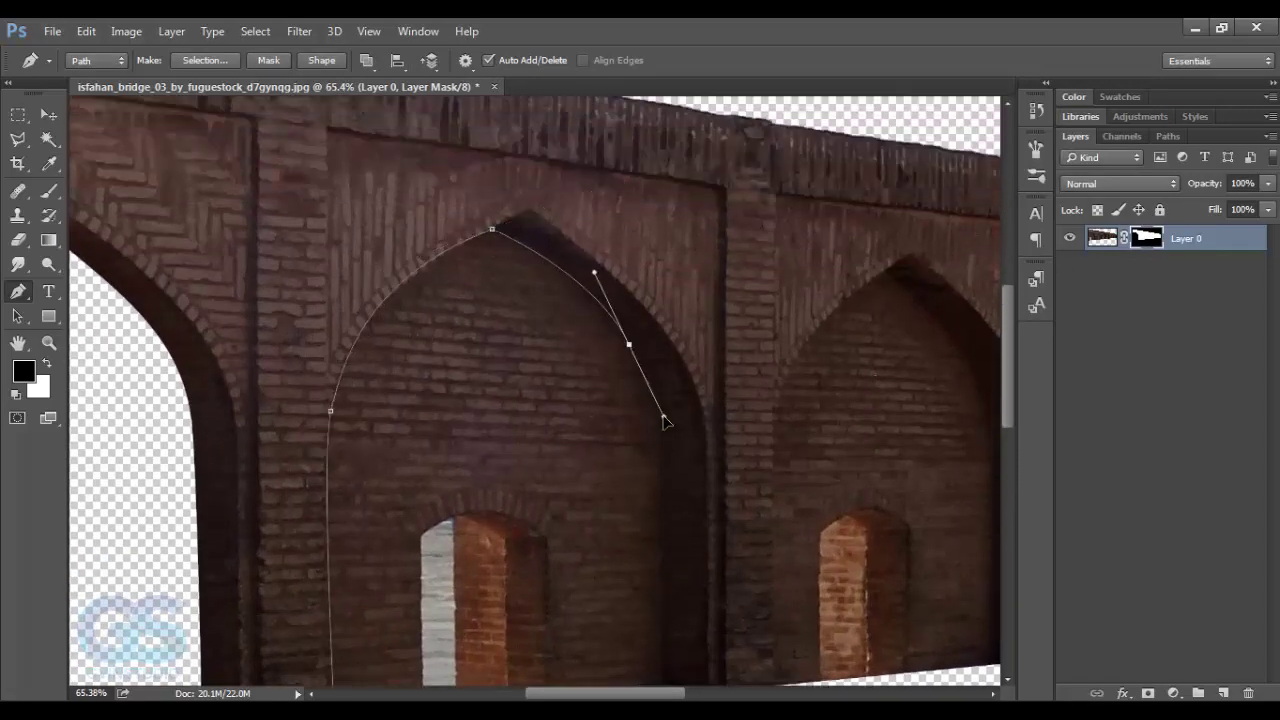
scroll(663, 497, "down", 2)
left_click_drag(663, 520, 663, 612)
left_click(479, 645)
left_click(324, 660)
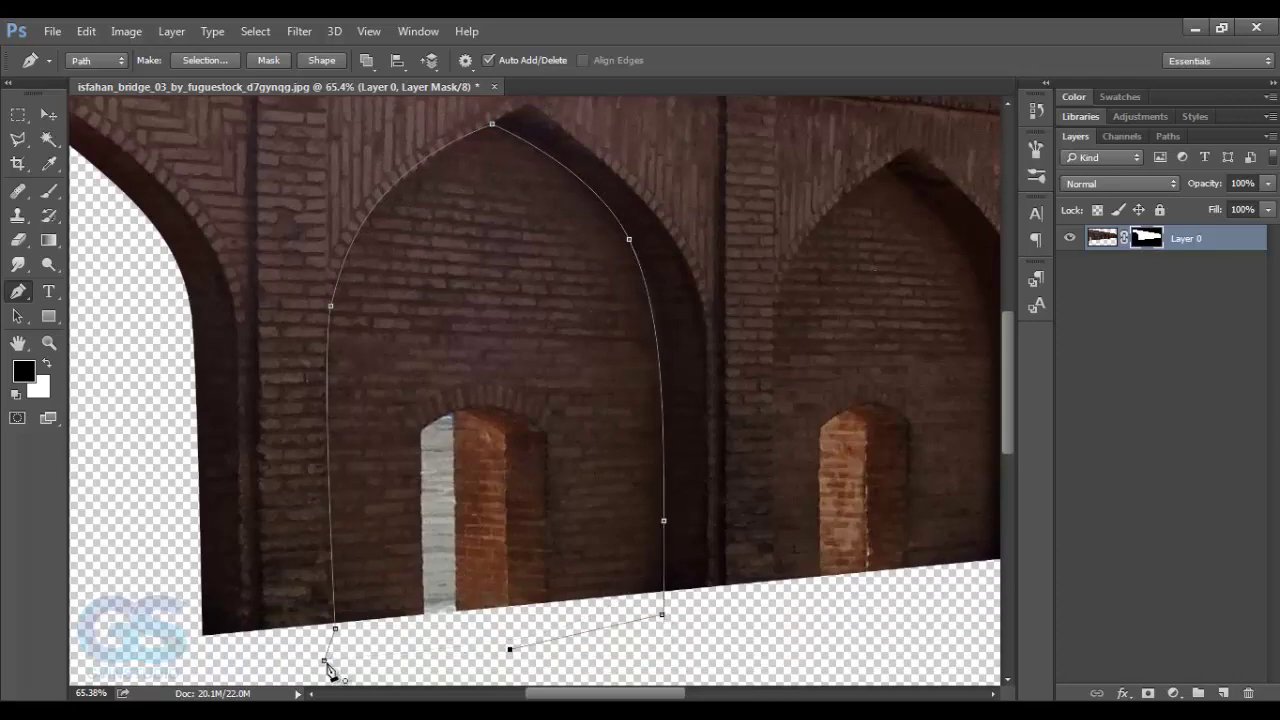
Step: Convert the second arch path to a selection, hide it on the mask, and deselect
right_click(455, 588)
left_click(528, 191)
key("Return")
key("Delete")
key("ctrl+d")
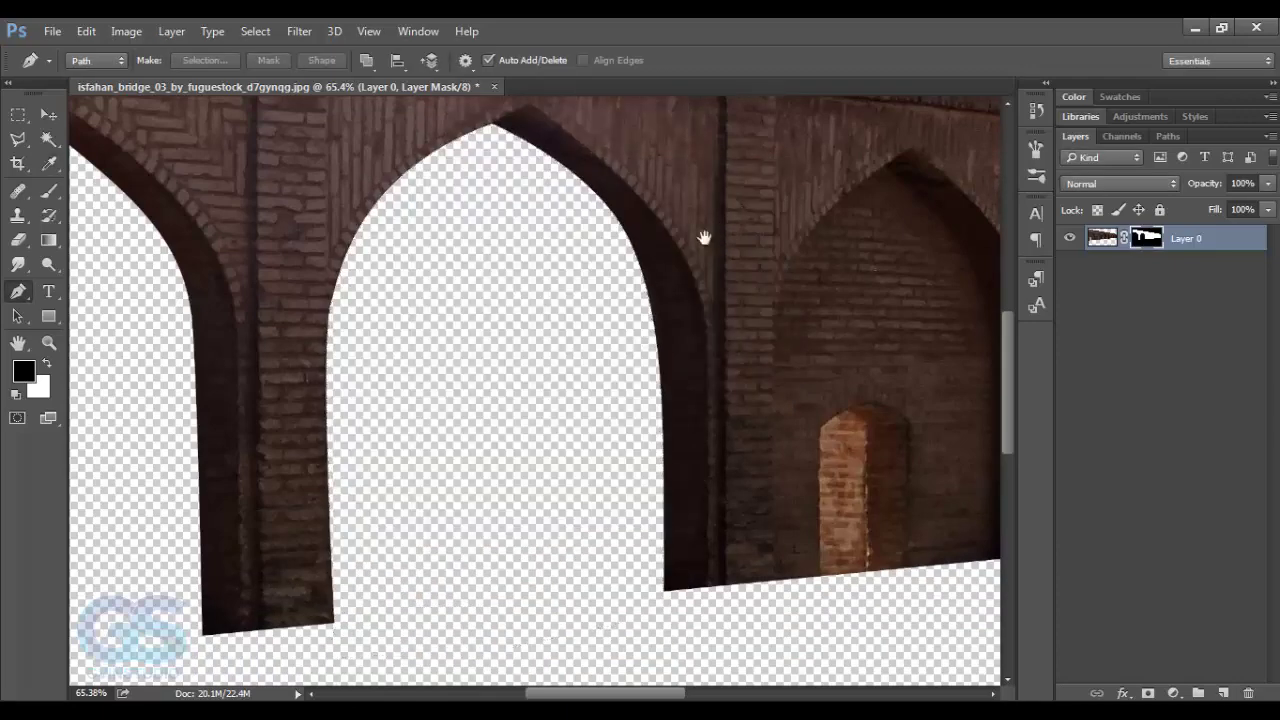
Step: Trace a Pen path around the middle arch opening
scroll(600, 400, "right", 3)
left_click(490, 652)
left_click_drag(496, 385, 498, 345)
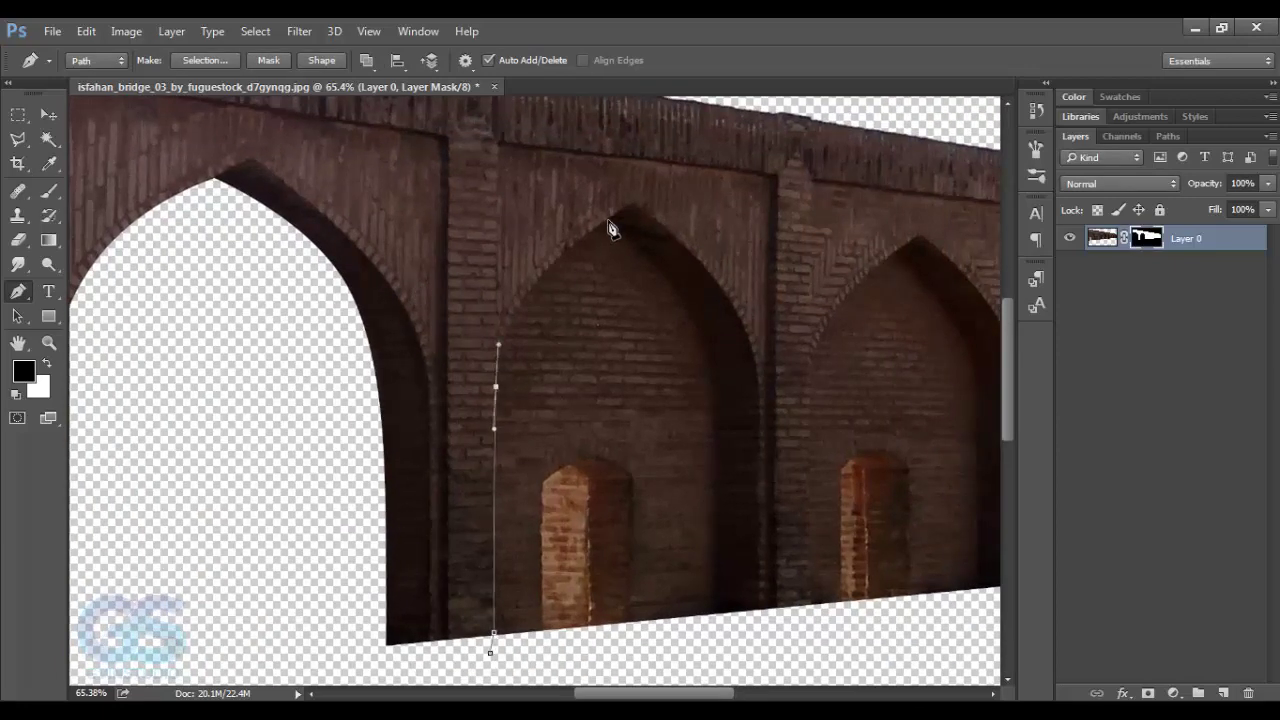
left_click_drag(609, 220, 700, 180)
left_click_drag(695, 311, 709, 351)
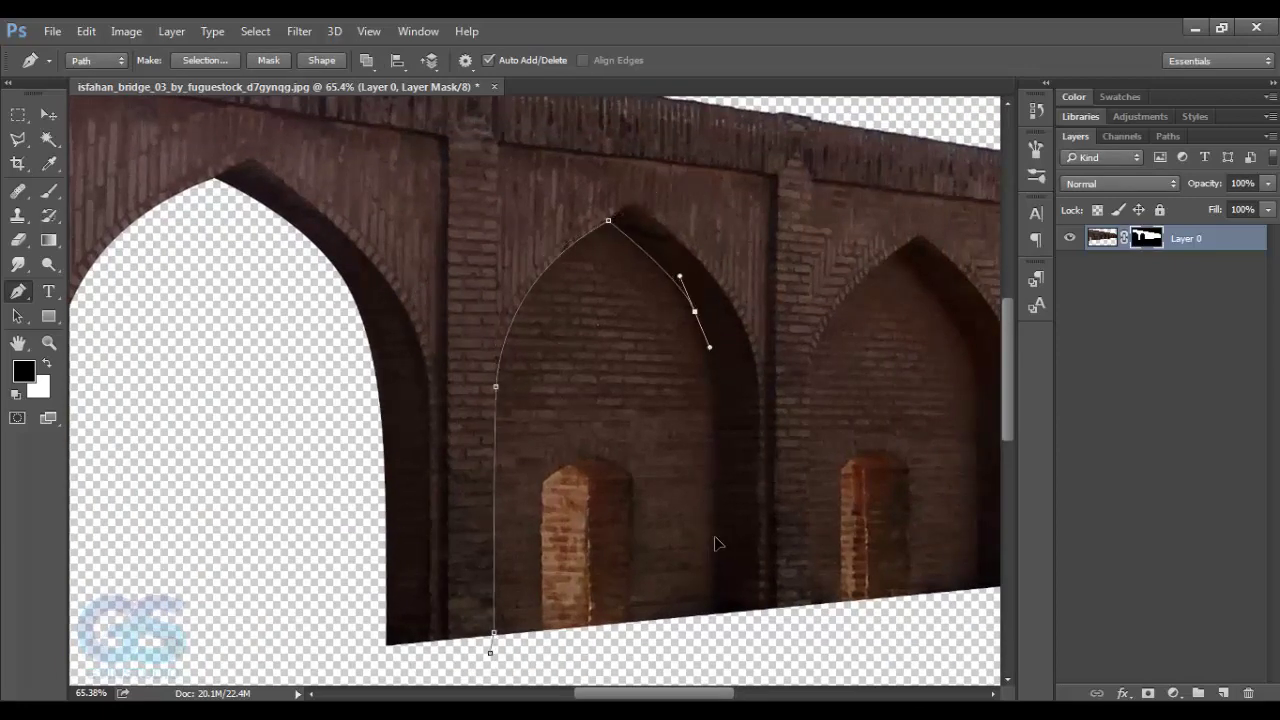
left_click(714, 637)
left_click(490, 652)
Step: Convert the middle arch path to a selection, hide it on the mask, and deselect
right_click(575, 600)
left_click(640, 200)
key("Return")
key("Delete")
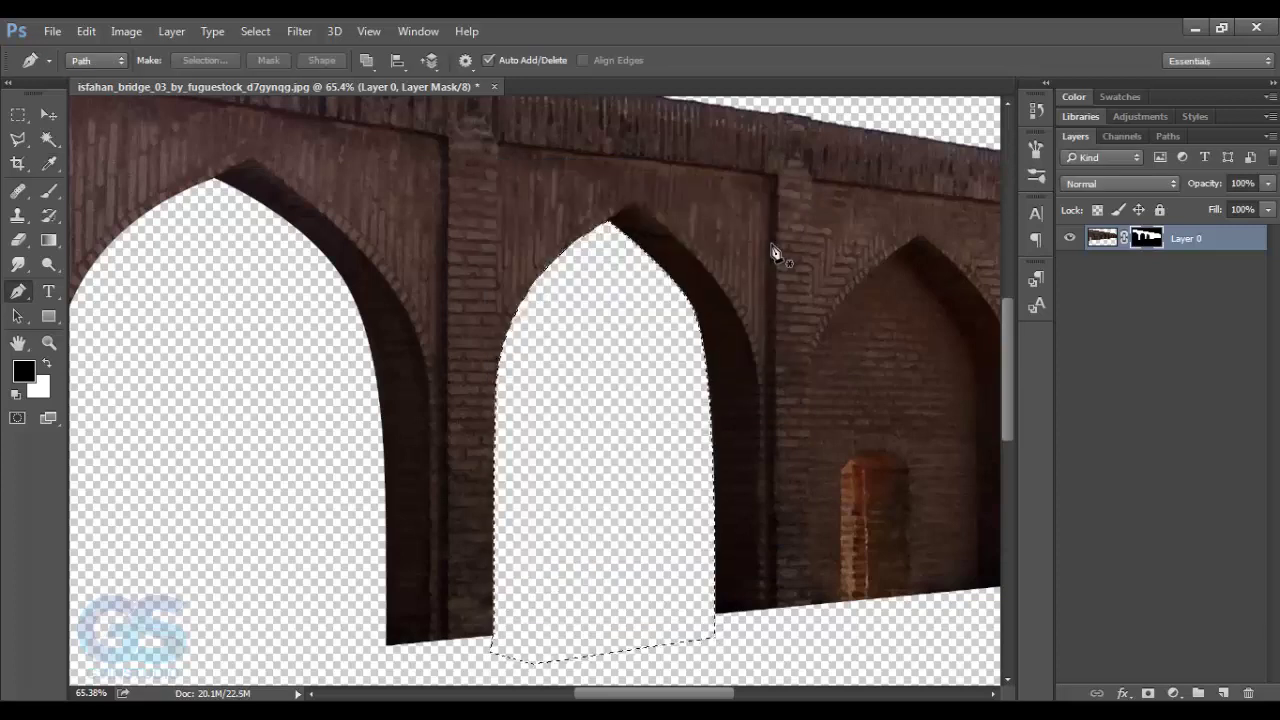
key("ctrl+d")
scroll(674, 266, "right", 5)
left_click(428, 630)
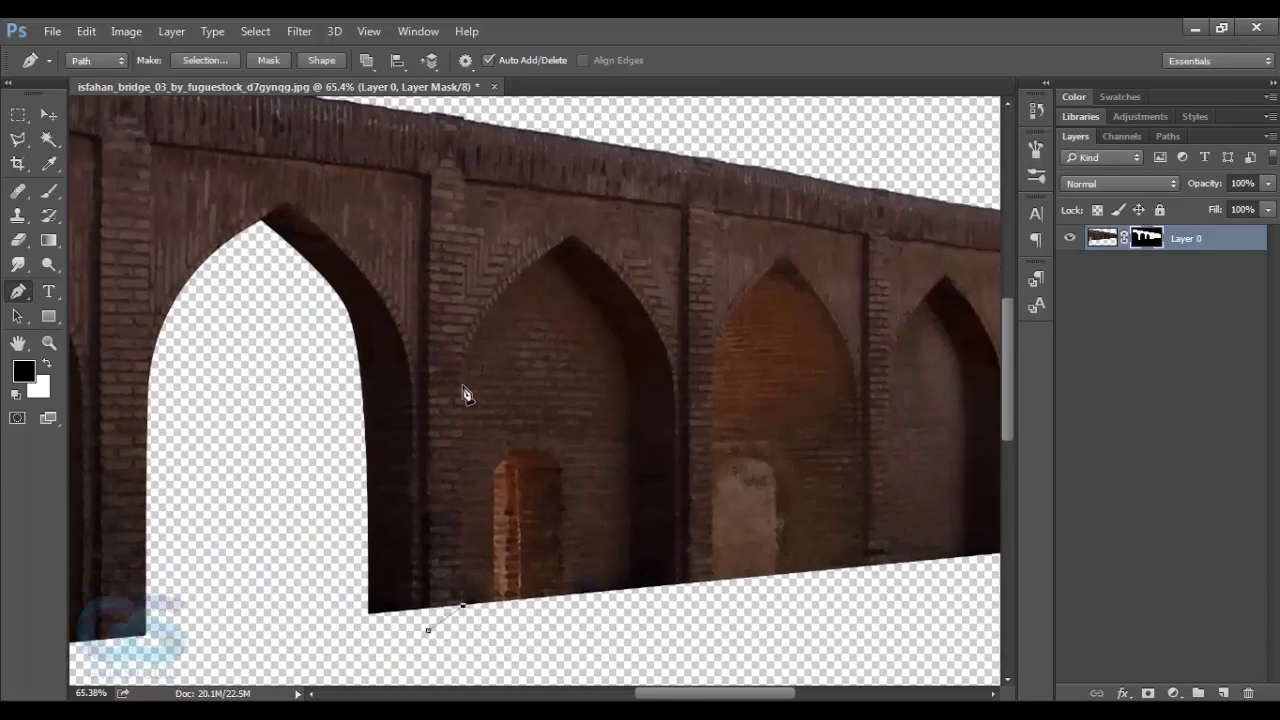
Step: Finish the next arch's Pen outline, make it a selection, and fill it black on the mask
left_click_drag(462, 386, 467, 352)
left_click_drag(548, 252, 605, 224)
left_click(548, 252, "alt")
left_click_drag(622, 351, 633, 391)
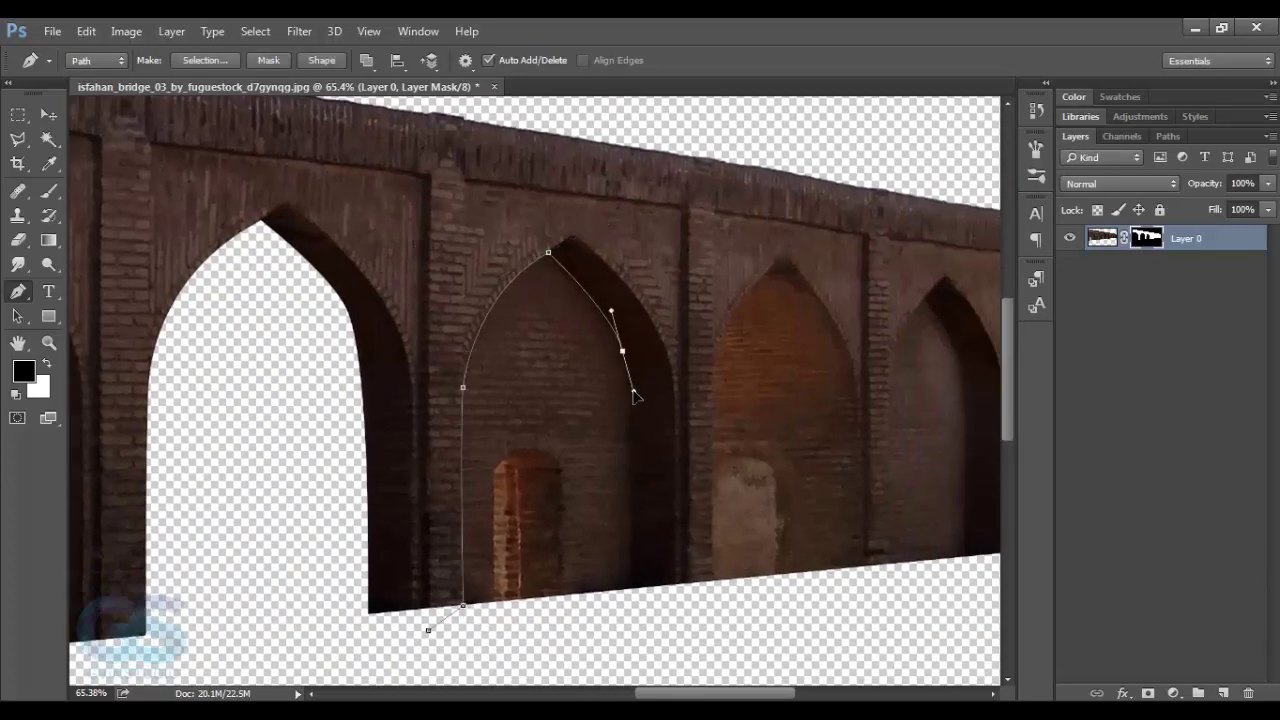
left_click(634, 588)
left_click(428, 630)
right_click(538, 578)
left_click(776, 246)
key("Return")
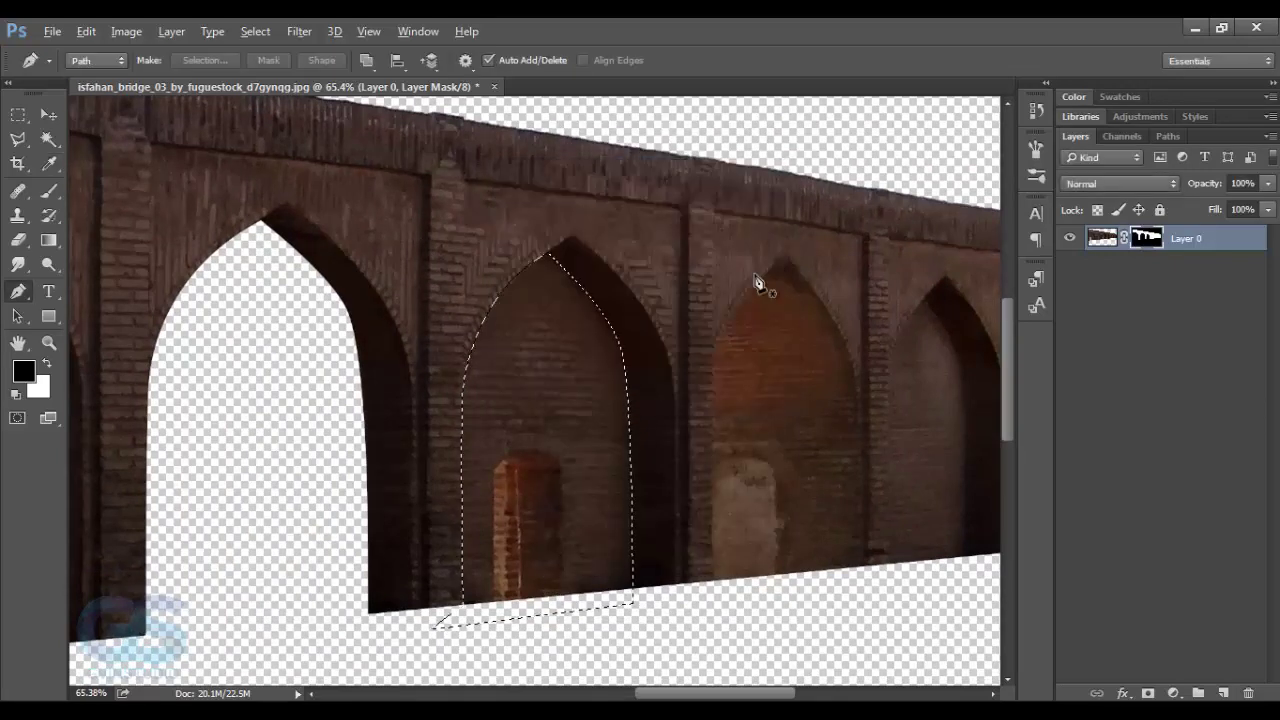
key("alt+BackSpace")
Step: Outline the following arch, convert it to a selection, mask it out, and deselect
left_click_drag(745, 278, 435, 323)
left_click(382, 640)
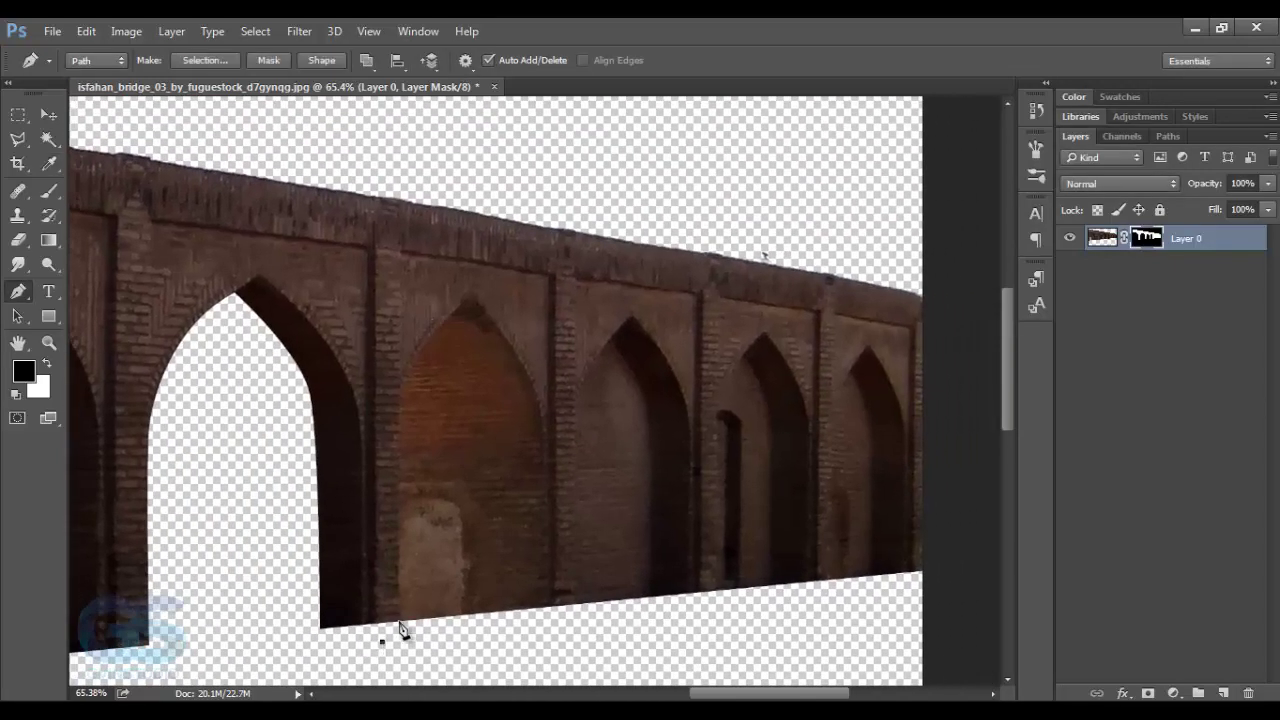
left_click_drag(404, 380, 414, 362)
left_click(515, 625)
left_click(382, 640)
right_click(458, 620)
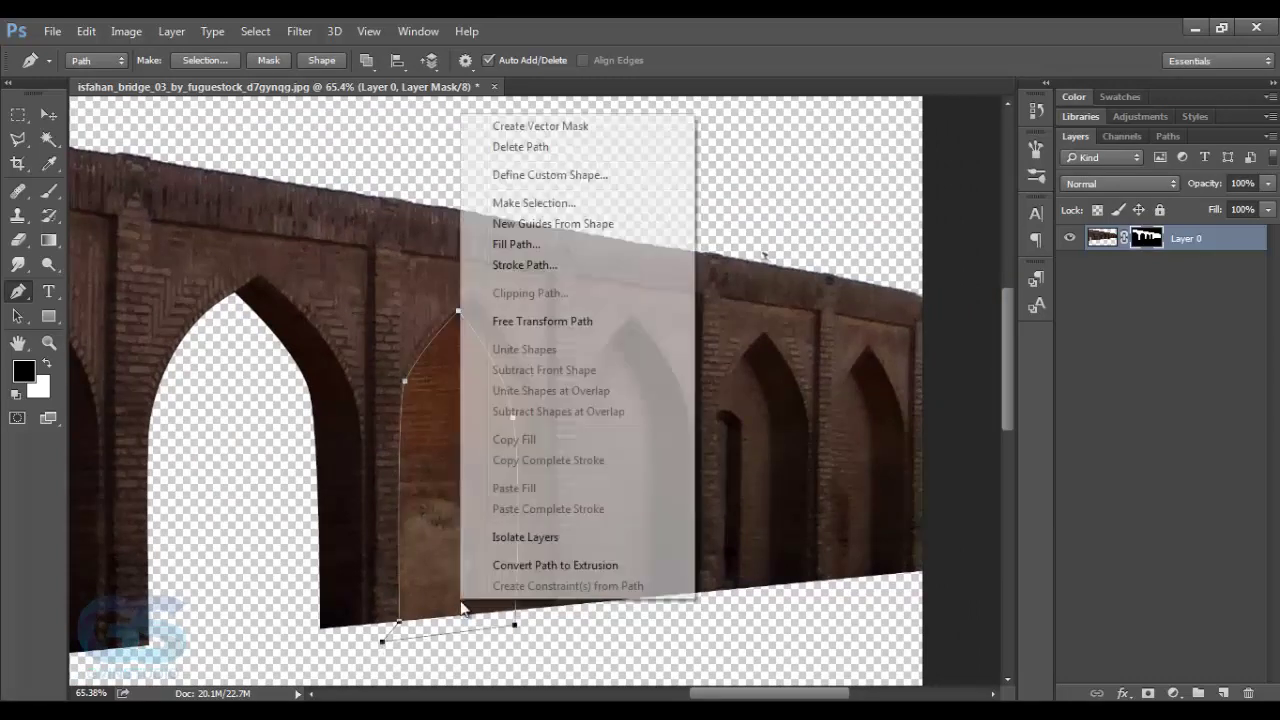
left_click(530, 203)
key("Return")
key("alt+BackSpace")
key("ctrl+d")
Step: Pan right, trace the next arch opening, and hide it through the layer mask
left_click_drag(647, 411, 491, 414)
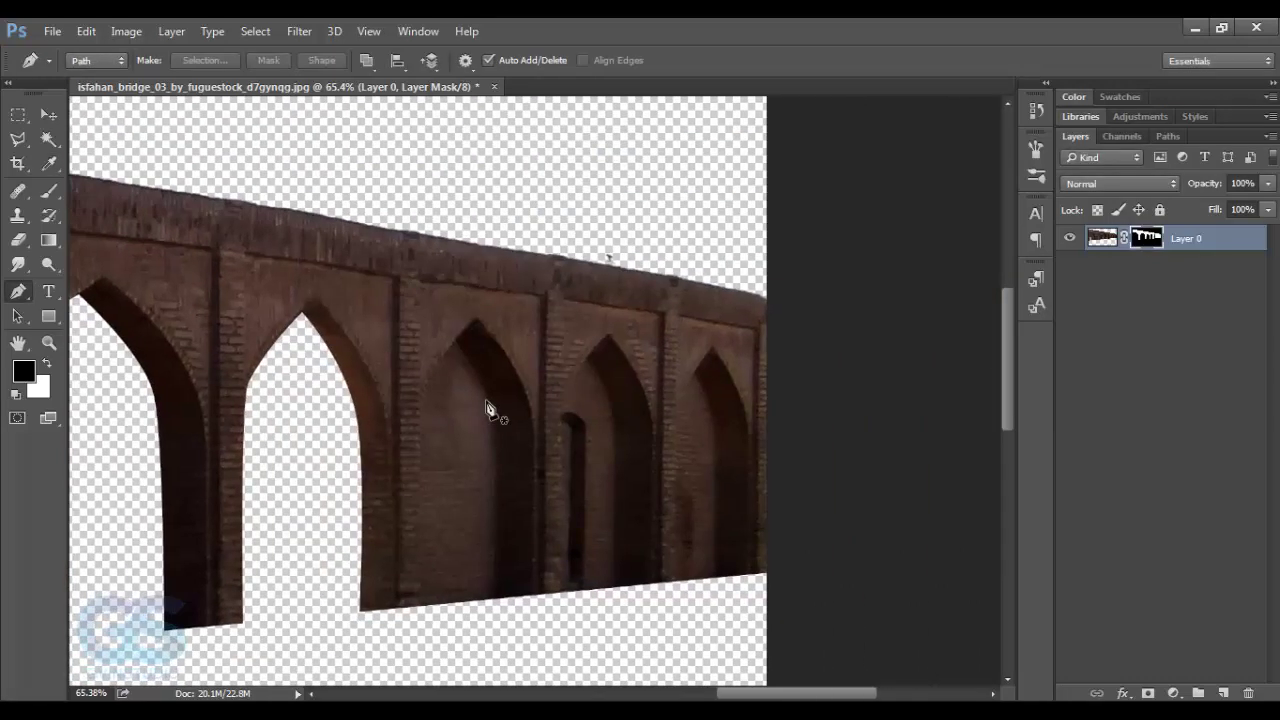
left_click_drag(388, 641, 420, 603)
left_click(420, 408)
left_click_drag(456, 340, 476, 332)
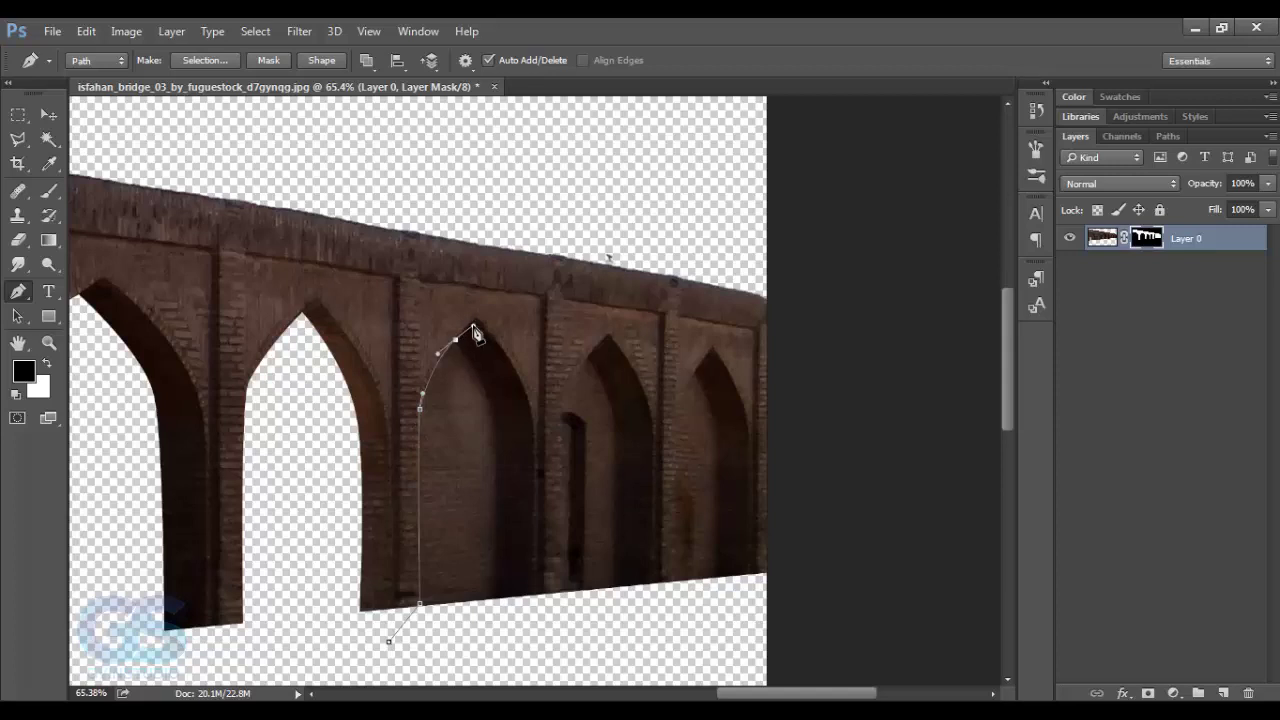
left_click(494, 412)
left_click(497, 614)
left_click(497, 548)
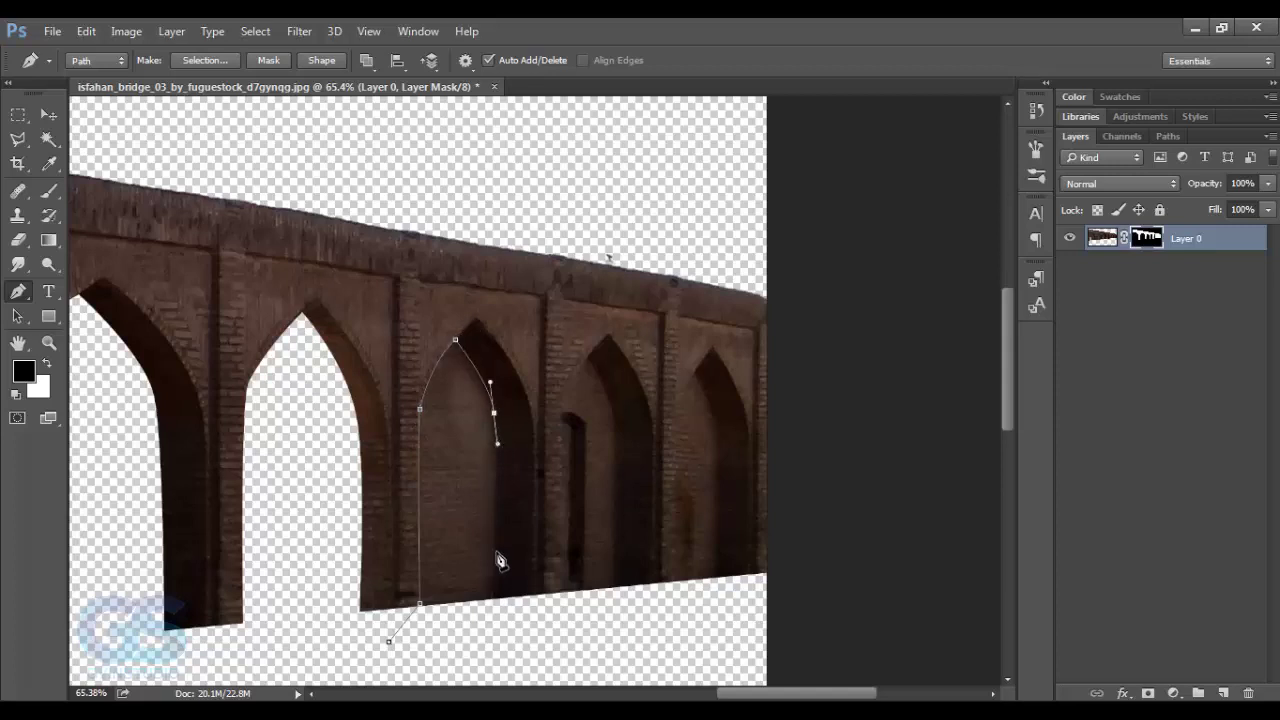
right_click(487, 627)
left_click(530, 197)
left_click(737, 209)
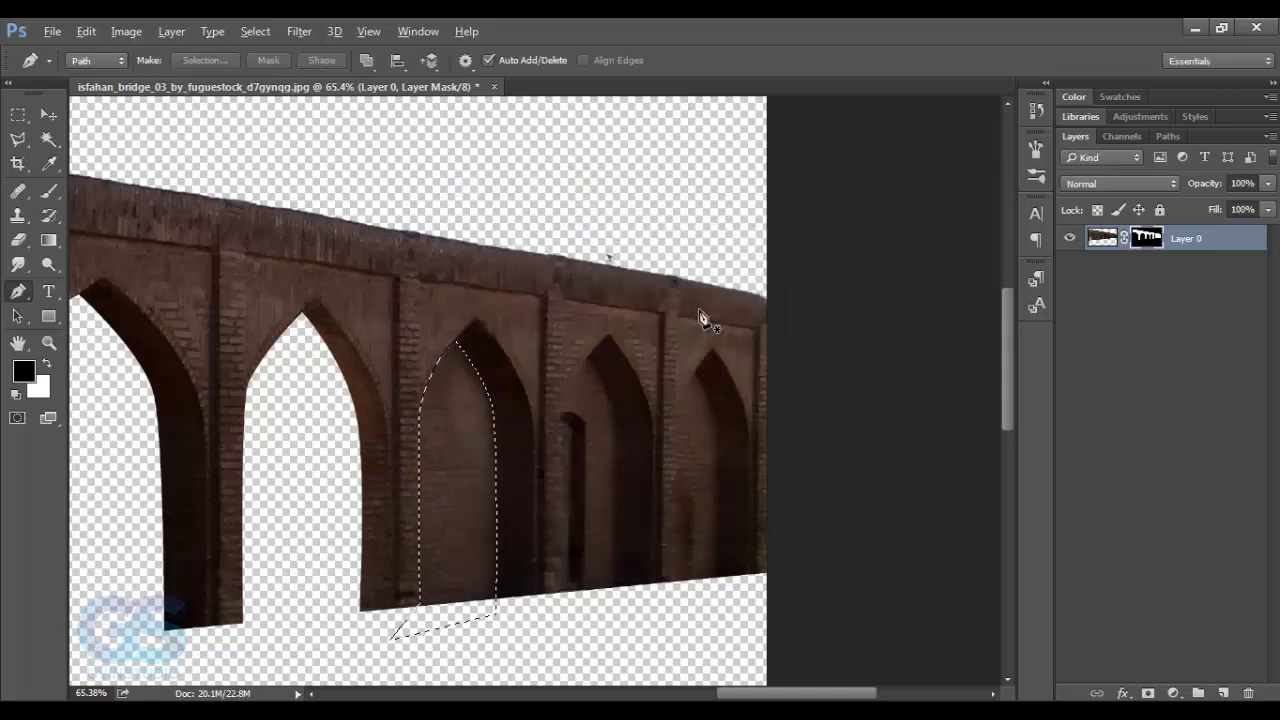
key("alt+BackSpace")
key("ctrl+d")
Step: Trace the next arch with the Pen, select it, and fill the mask black
left_click_drag(652, 315, 509, 315)
left_click_drag(415, 590, 425, 560)
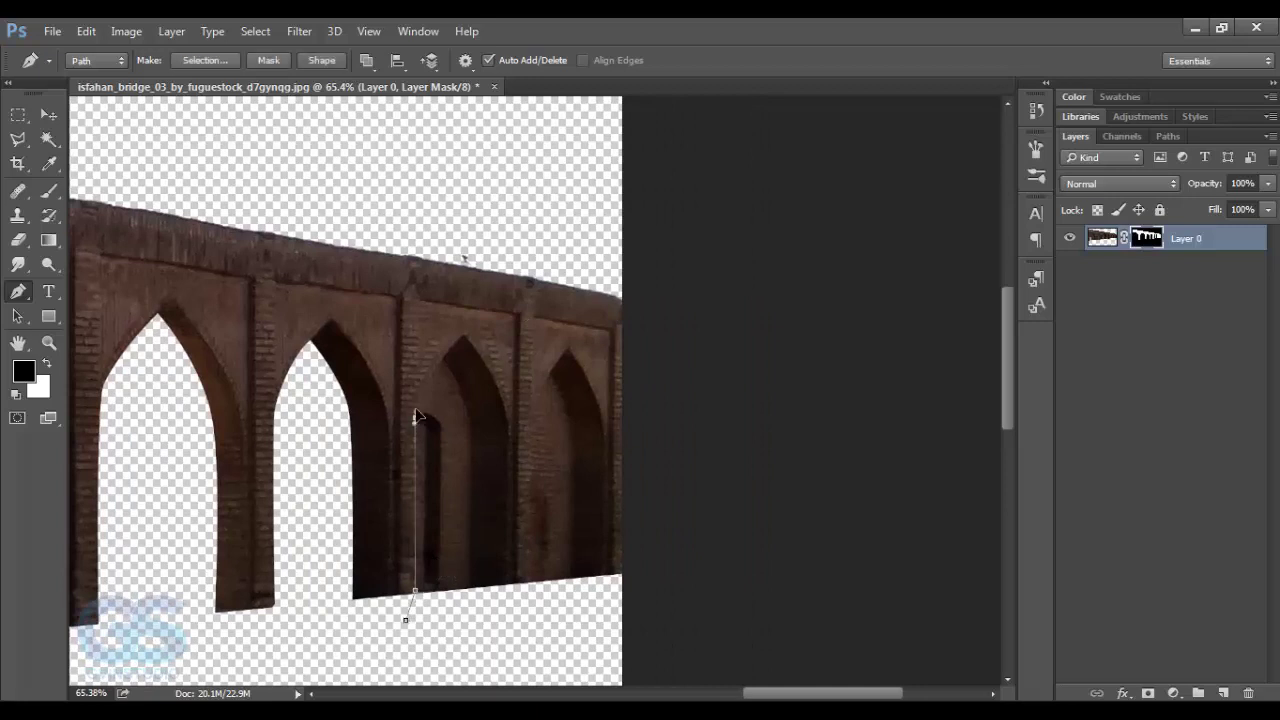
left_click_drag(470, 422, 474, 457)
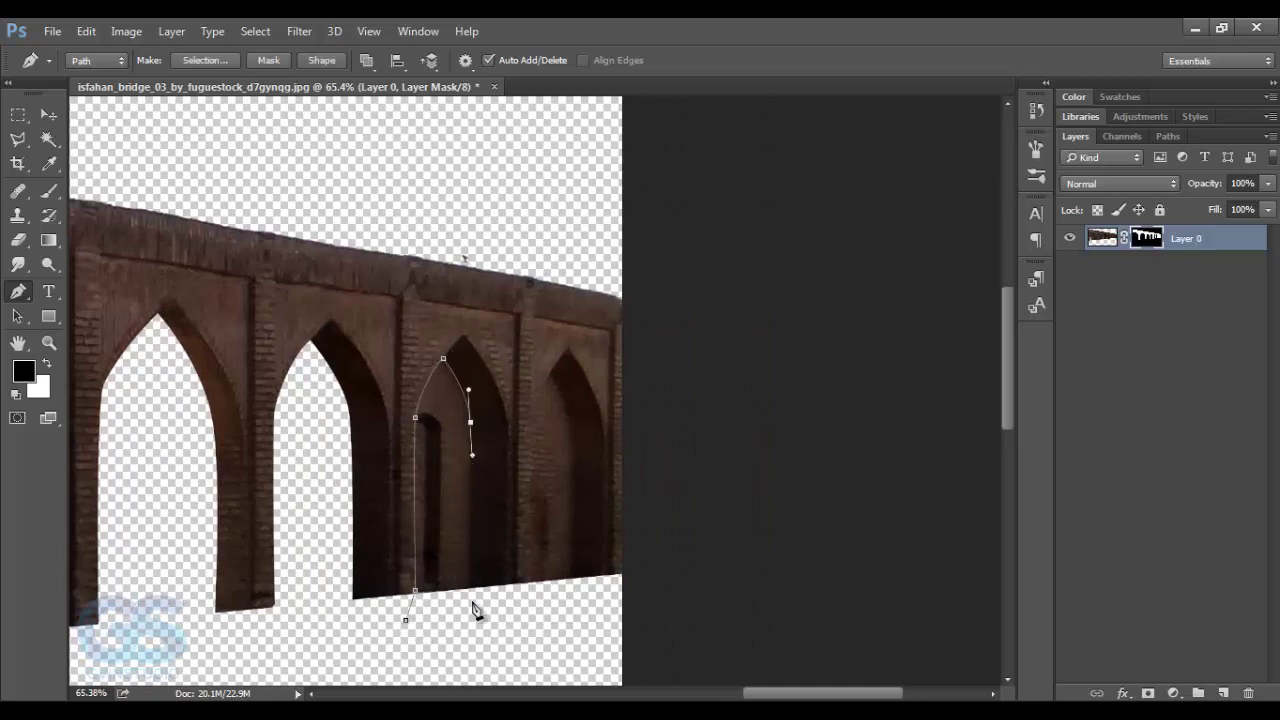
right_click(440, 574)
left_click(530, 157)
left_click(737, 211)
key("alt+BackSpace")
key("ctrl+d")
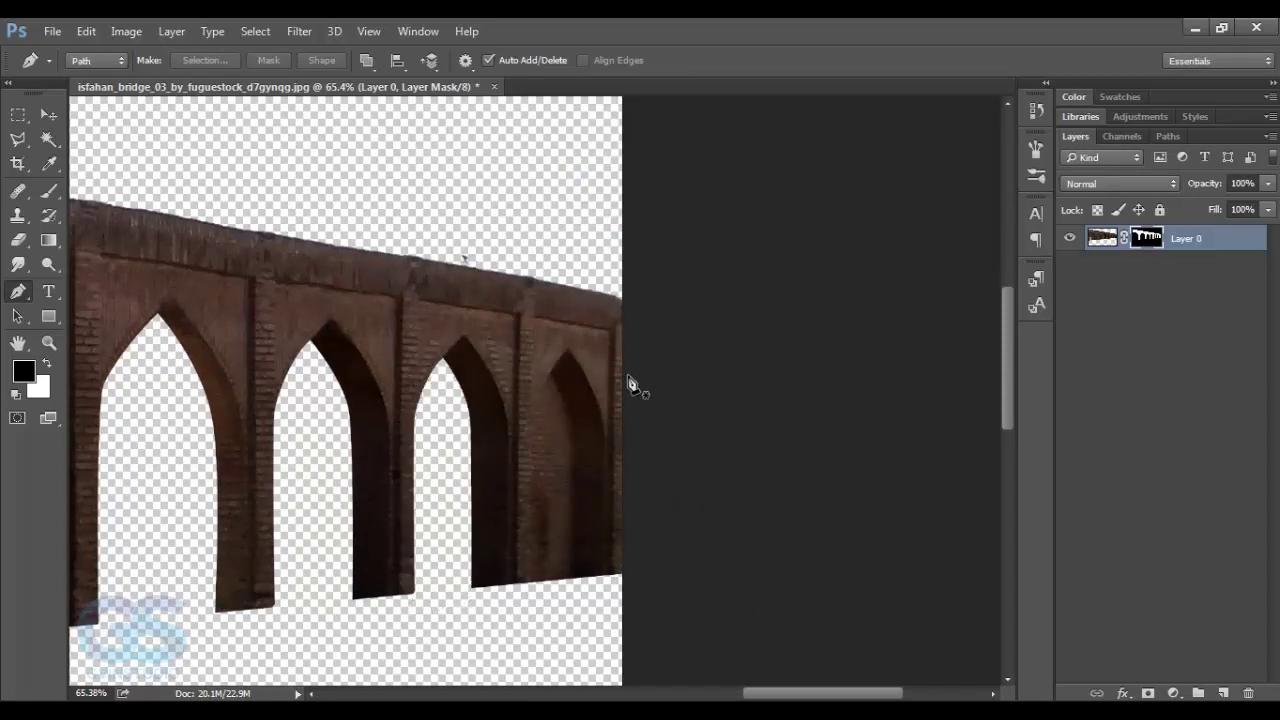
Step: Outline the last arch opening, mask it out, deselect, and return to the Move tool
scroll(630, 385, "right", 2)
left_click(465, 604)
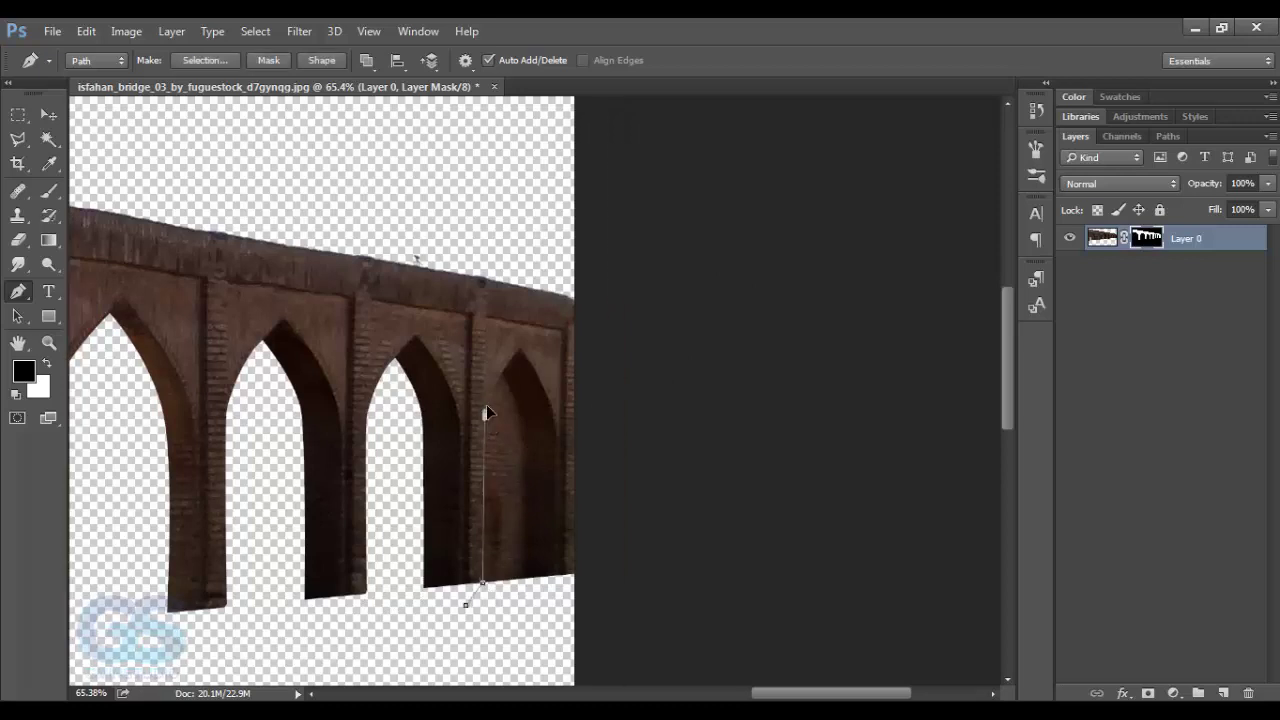
left_click_drag(528, 427, 530, 455)
left_click(528, 588)
left_click(465, 604)
right_click(514, 586)
left_click(604, 169)
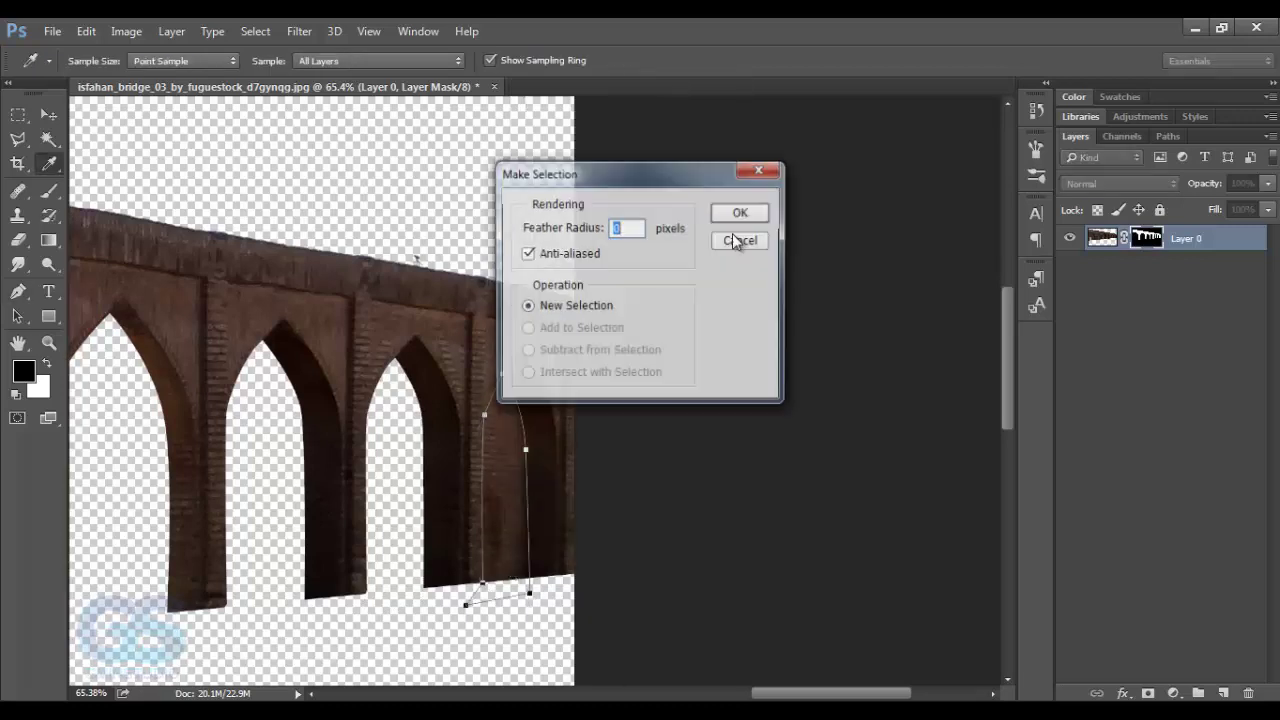
left_click(737, 211)
key("alt+BackSpace")
key("ctrl+d")
key("v")
scroll(760, 290, "down", 3)
scroll(766, 300, "down", 2)
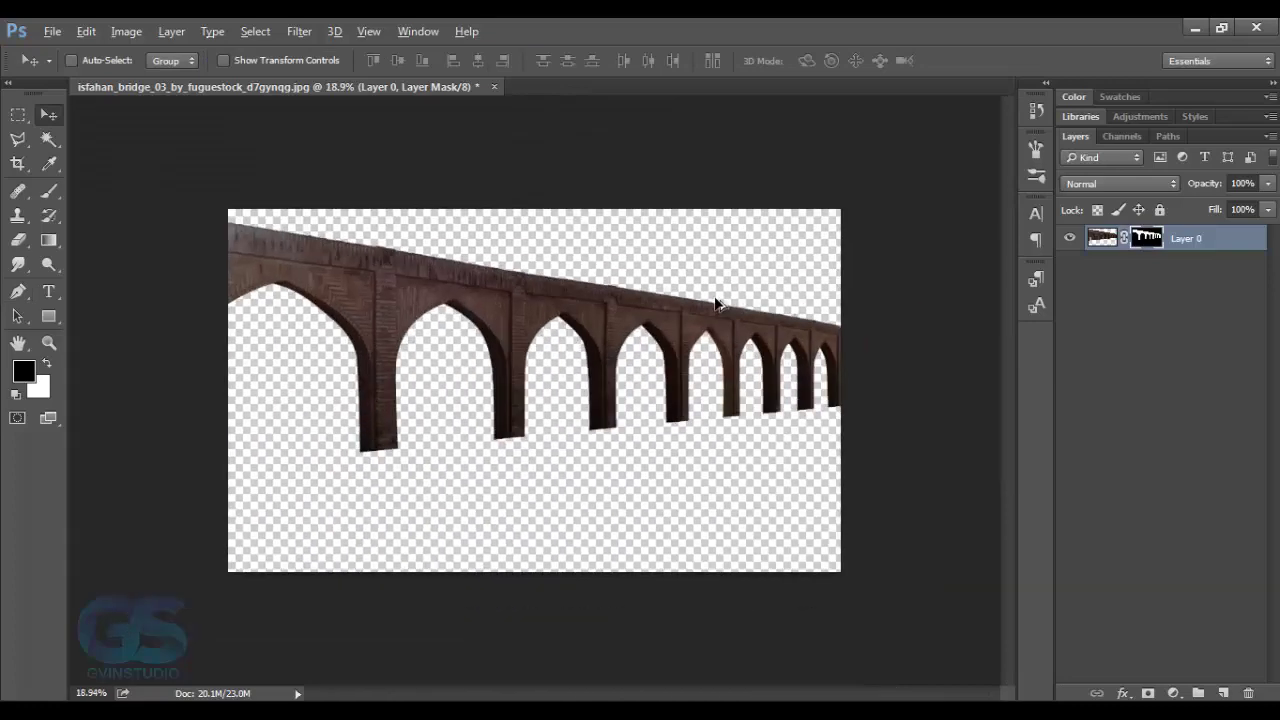
Step: Create a new blank document and drag the bridge layer into it
left_click(50, 31)
left_click(70, 52)
left_click(837, 157)
left_click(280, 87)
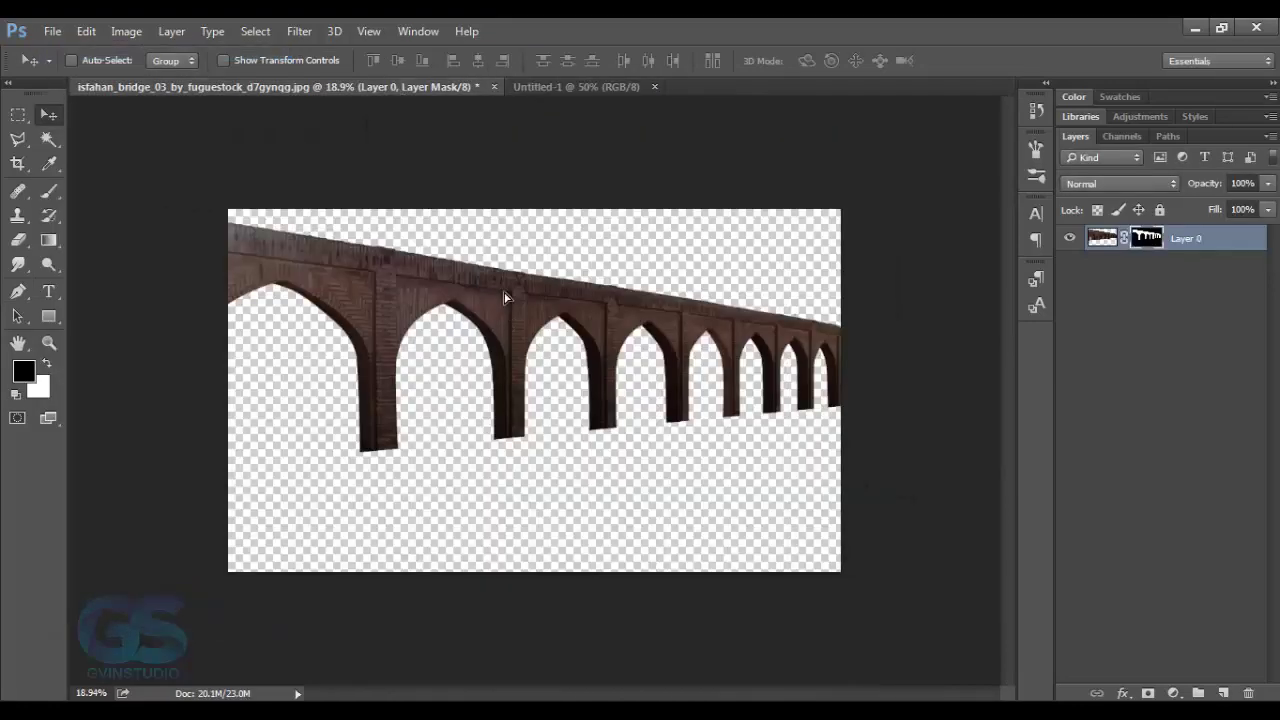
left_click_drag(465, 227, 512, 218)
Step: Flip the bridge horizontally, scale it to 45%, rotate it slightly and position it
key("ctrl+t")
right_click(466, 266)
left_click(530, 551)
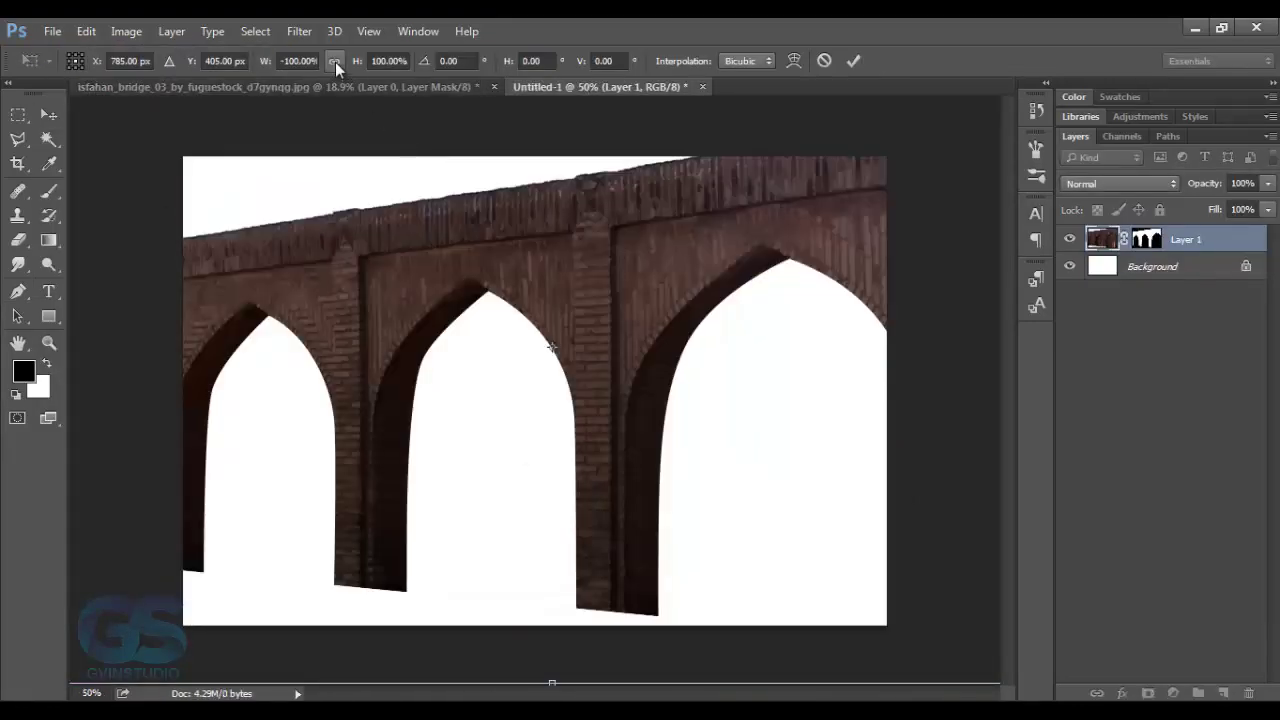
left_click(298, 61)
type("-45")
key("Return")
left_click_drag(414, 248, 410, 260)
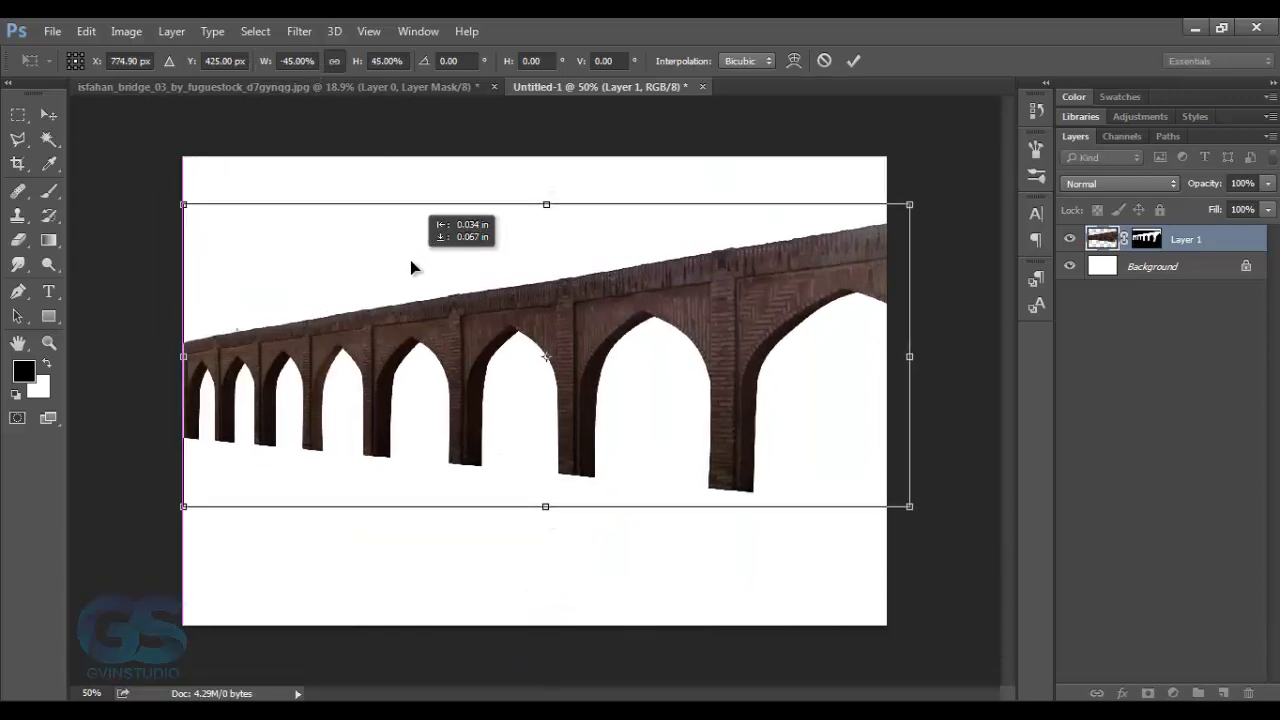
left_click_drag(908, 220, 900, 210)
key("Return")
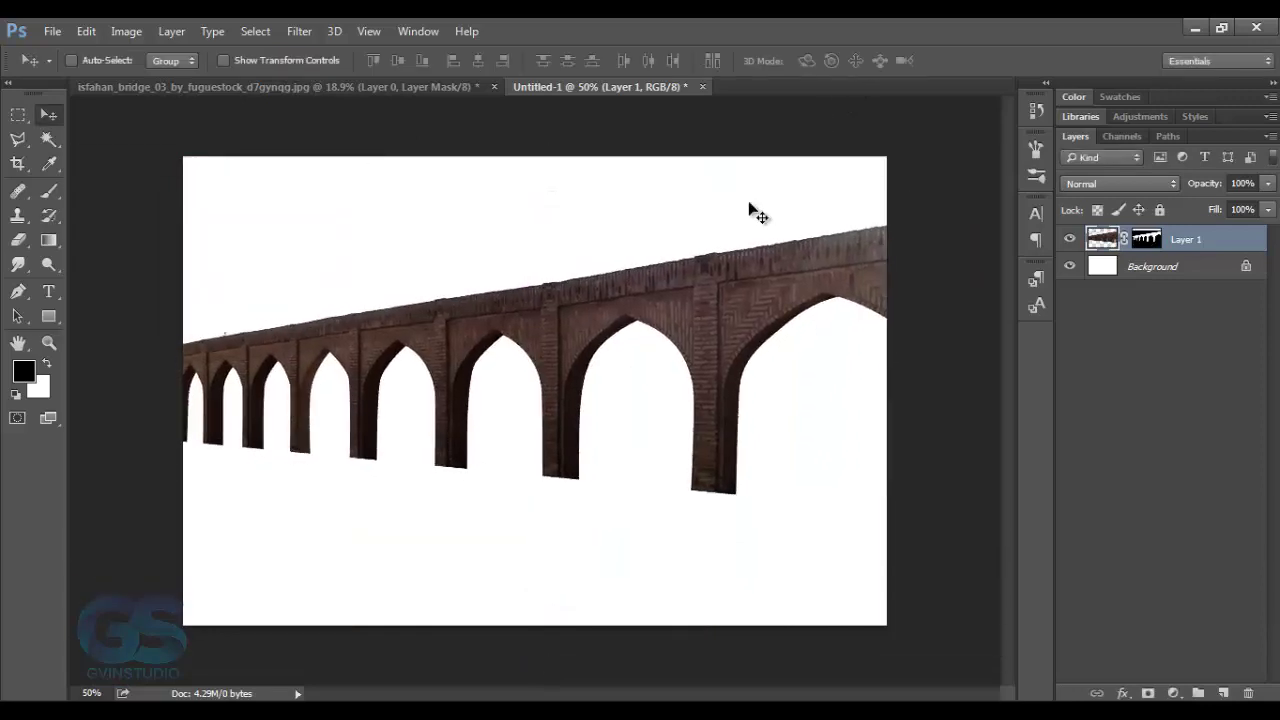
left_click_drag(748, 208, 757, 210)
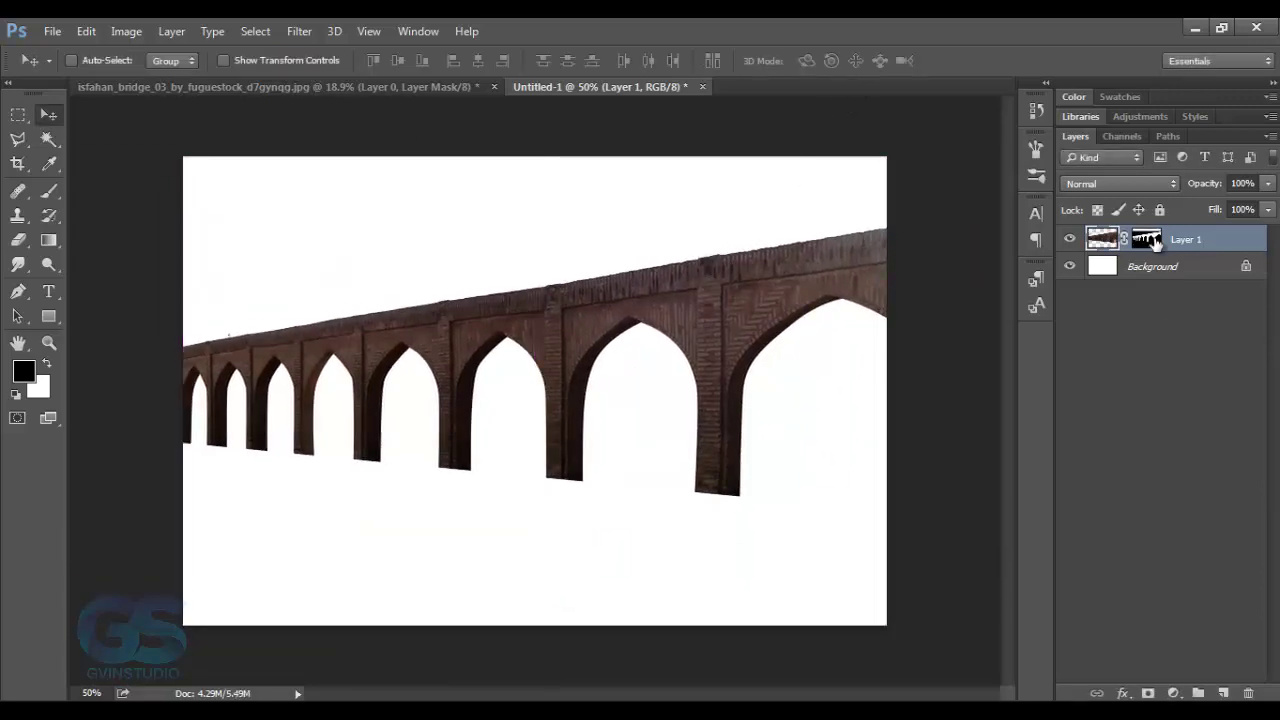
Step: Apply the bridge's layer mask, then stack duplicate copies nudged slightly right
right_click(1150, 240)
left_click(1123, 303)
mouse_move(1185, 239)
left_mouse_down()
mouse_move(1163, 560)
mouse_move(1223, 693)
left_mouse_up()
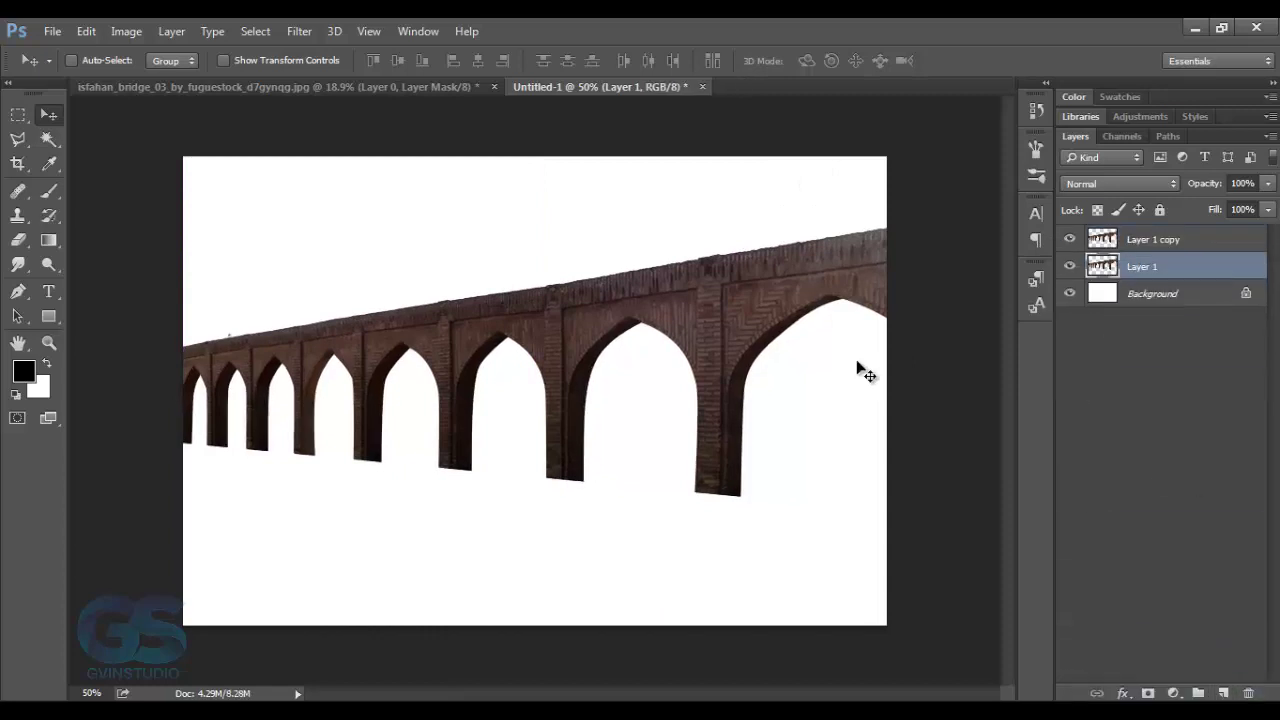
key("Right")
key("Right")
key("Right")
key("Left")
key("Left")
key("Right")
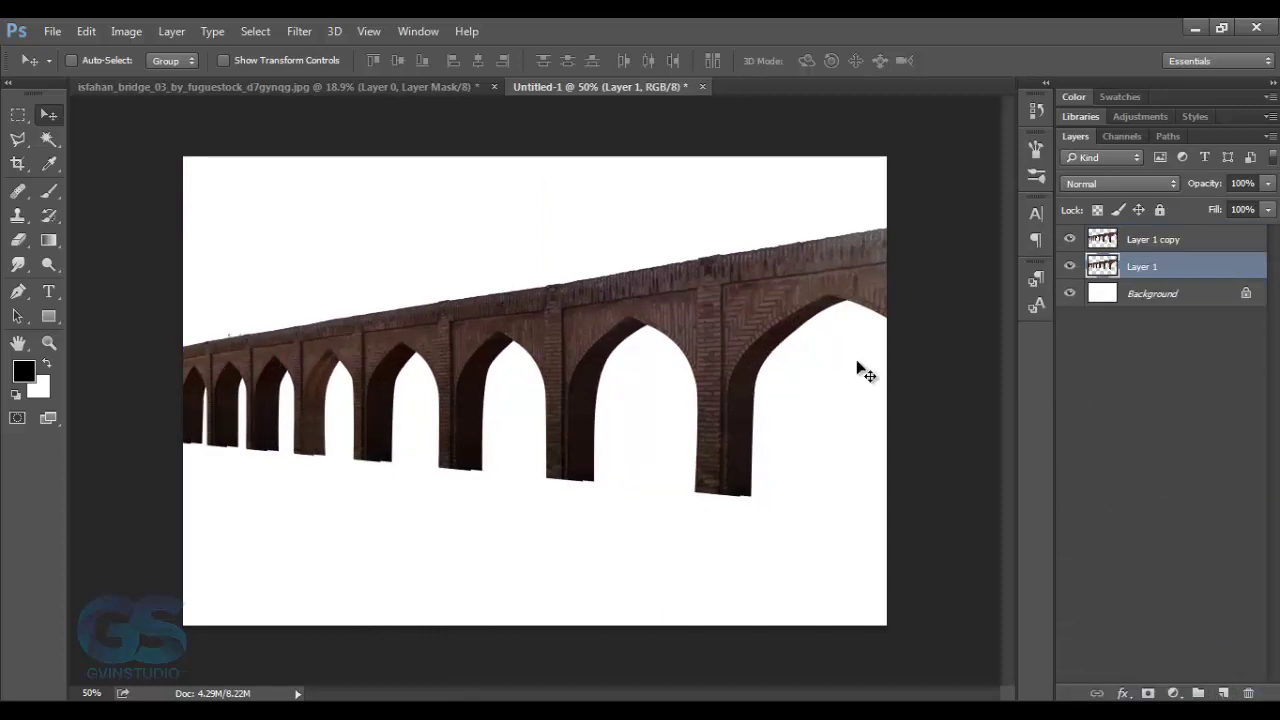
left_click_drag(1142, 266, 1223, 693)
key("Right")
key("Right")
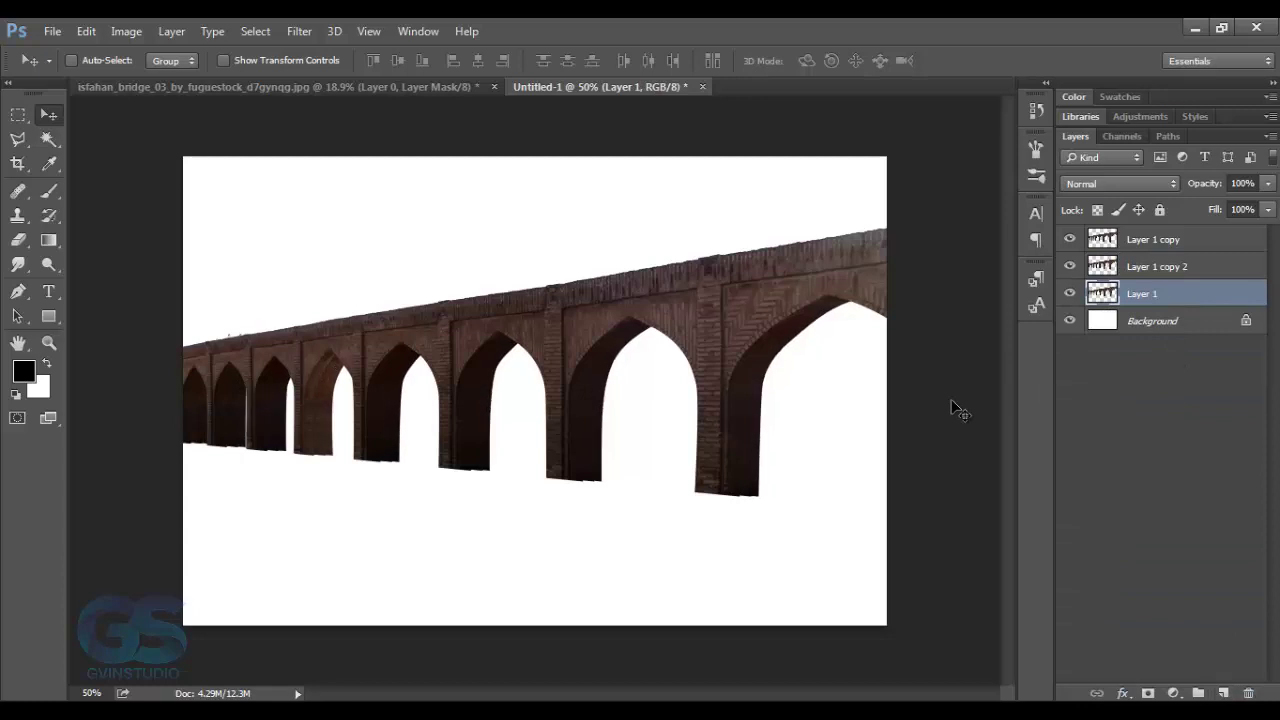
left_click_drag(1142, 293, 1223, 693)
key("Right")
key("Right")
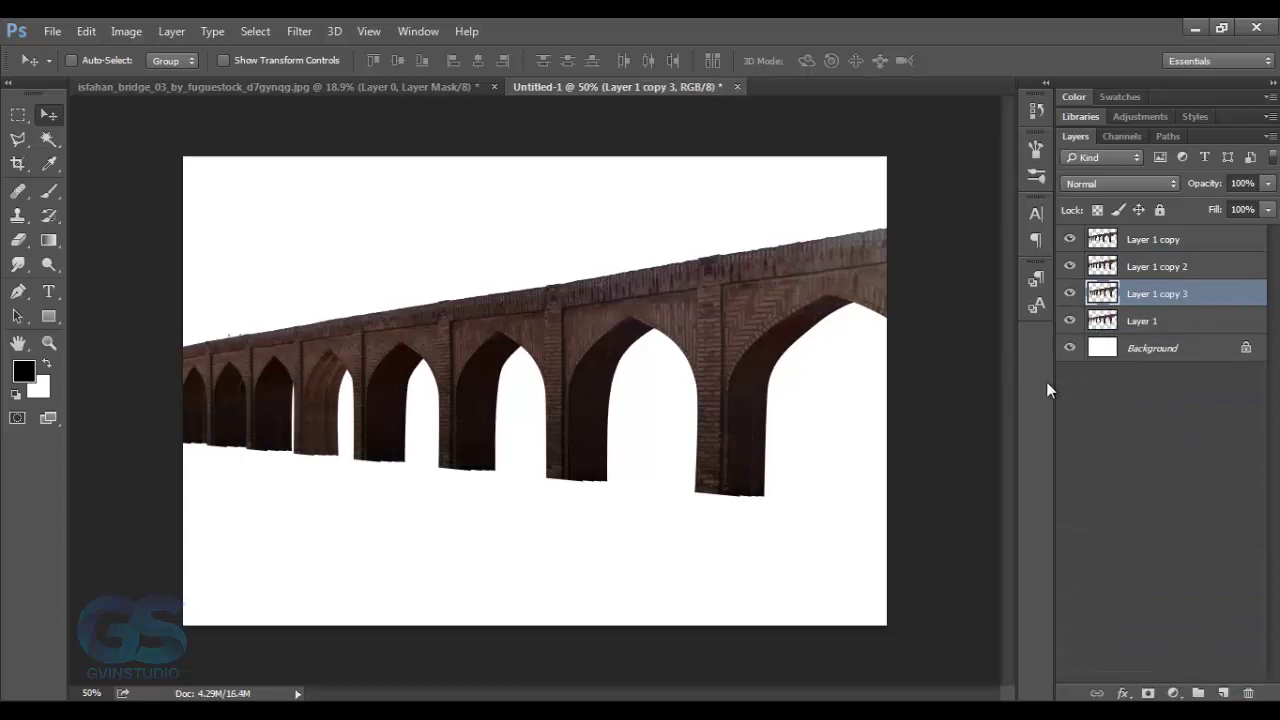
Step: Add two more right-nudged copies from Layer 1 and select all bridge layers
left_click(1140, 326)
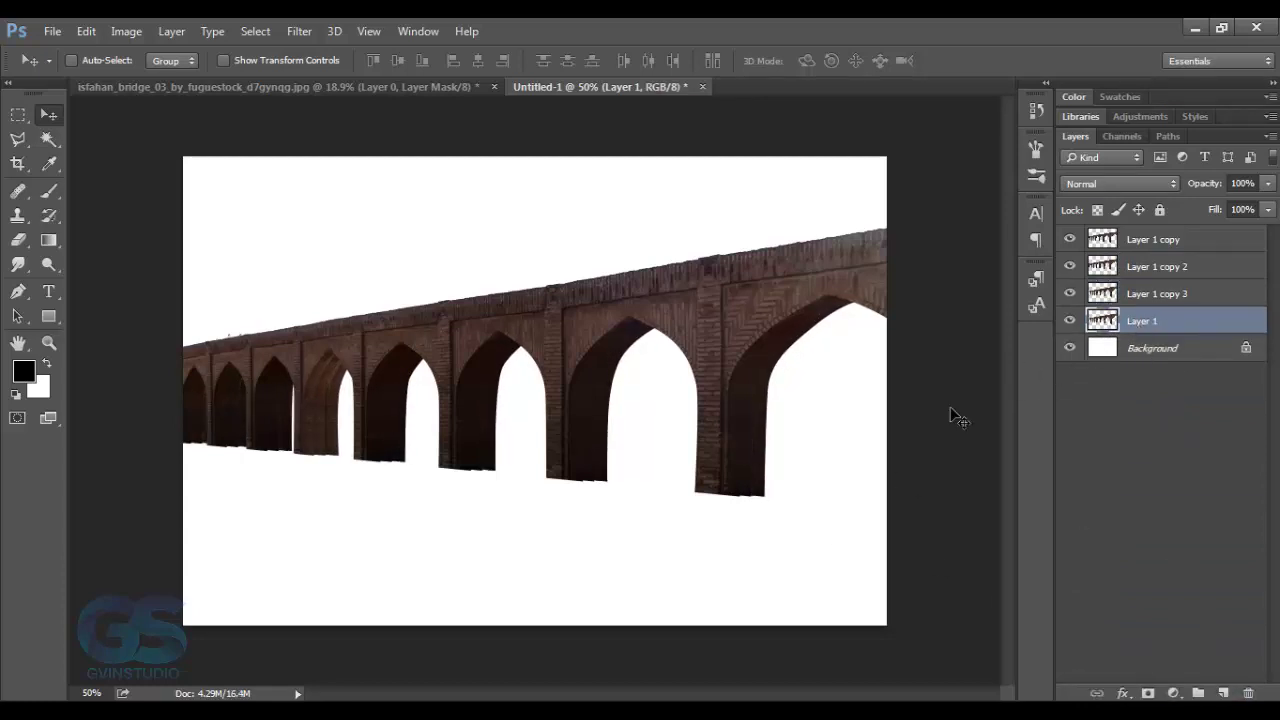
left_click_drag(1140, 320, 1223, 693)
key("Right")
key("Right")
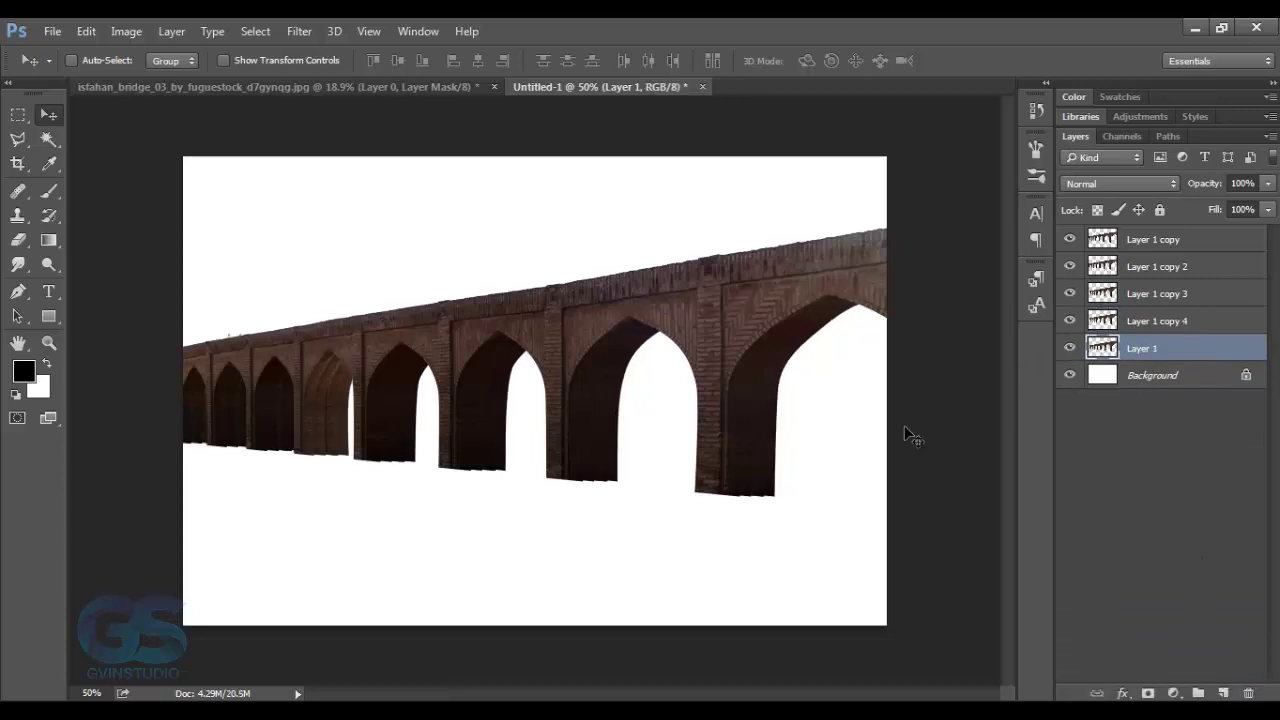
left_click_drag(1140, 348, 1223, 693)
key("Right")
key("Right")
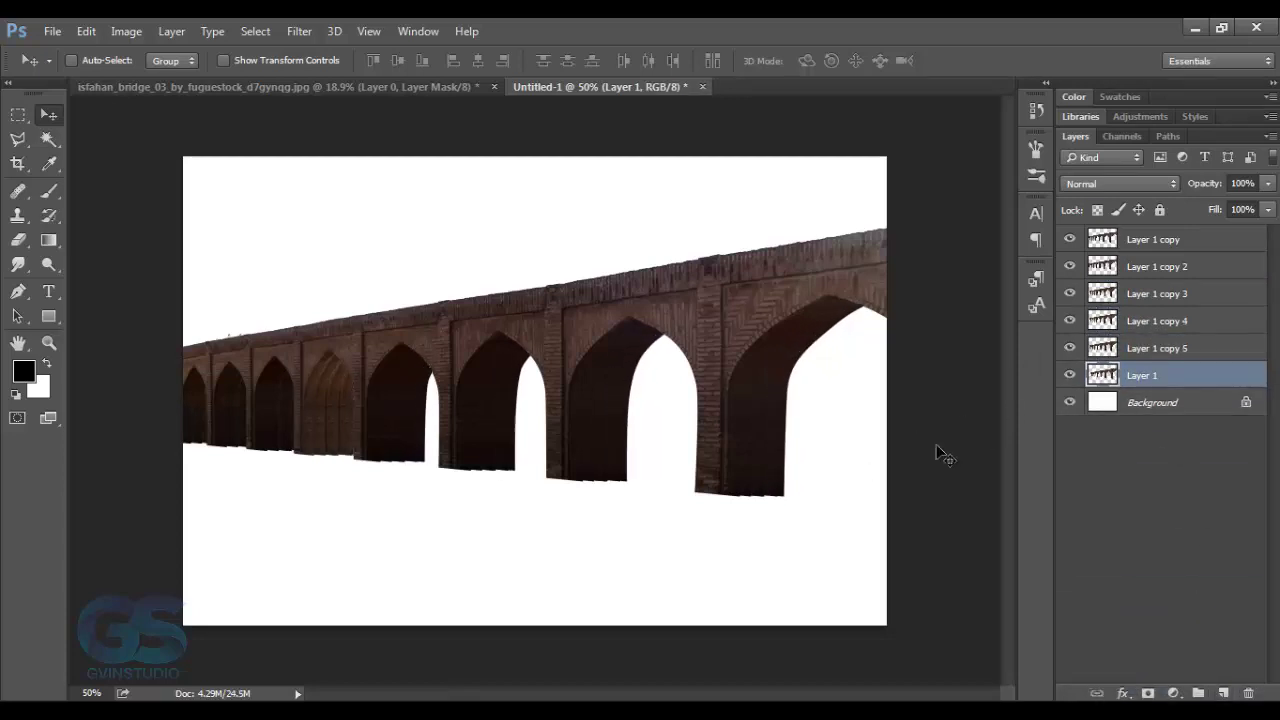
key("Right")
key("Right")
left_click(1160, 239, "shift")
right_click(1180, 242)
Step: Merge the bridge copies into one layer and sample clean arch brick with Clone Stamp
left_click(860, 574)
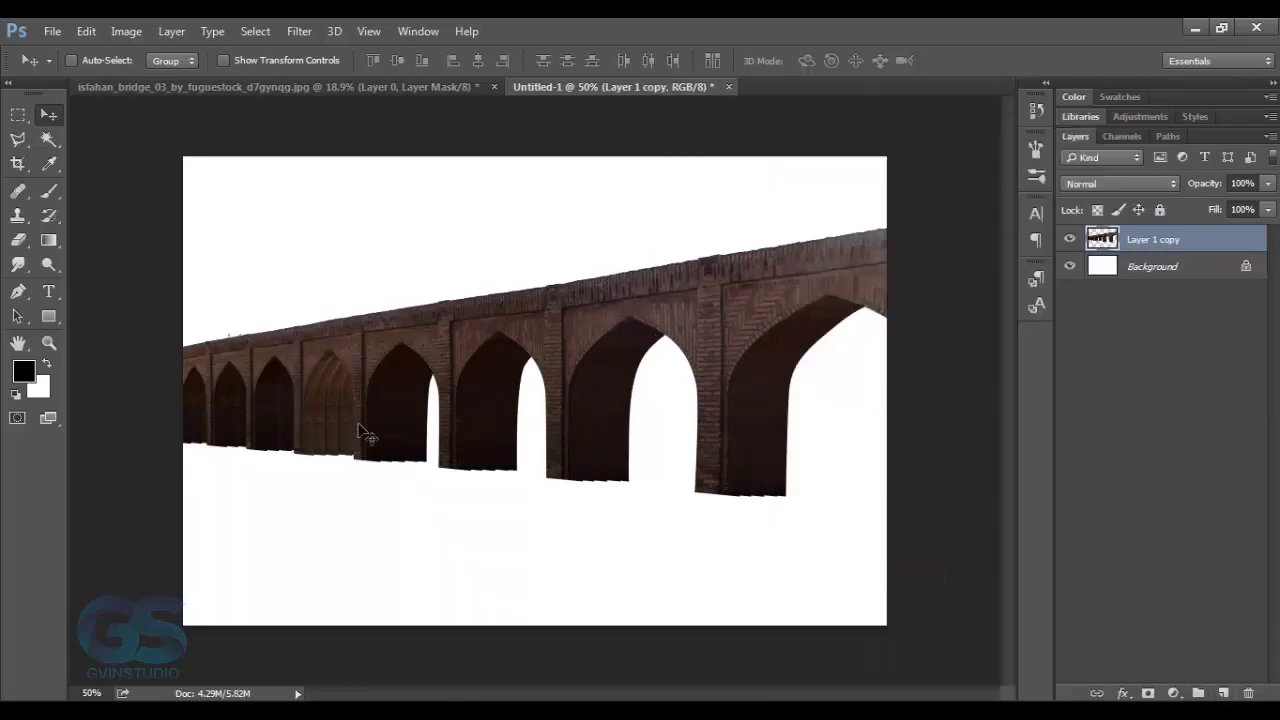
scroll(365, 435, "down", 2)
scroll(320, 420, "up", 4)
scroll(255, 430, "up", 2)
scroll(270, 423, "up", 1)
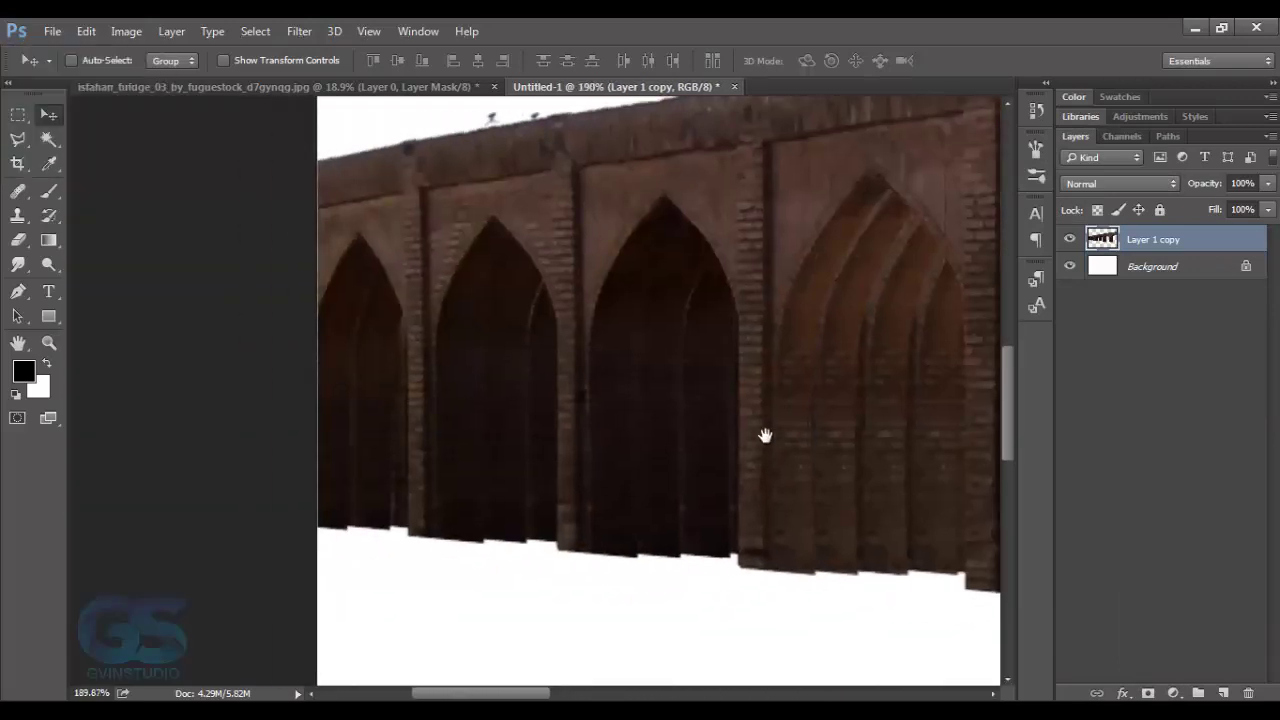
left_click_drag(765, 436, 837, 473)
key("s")
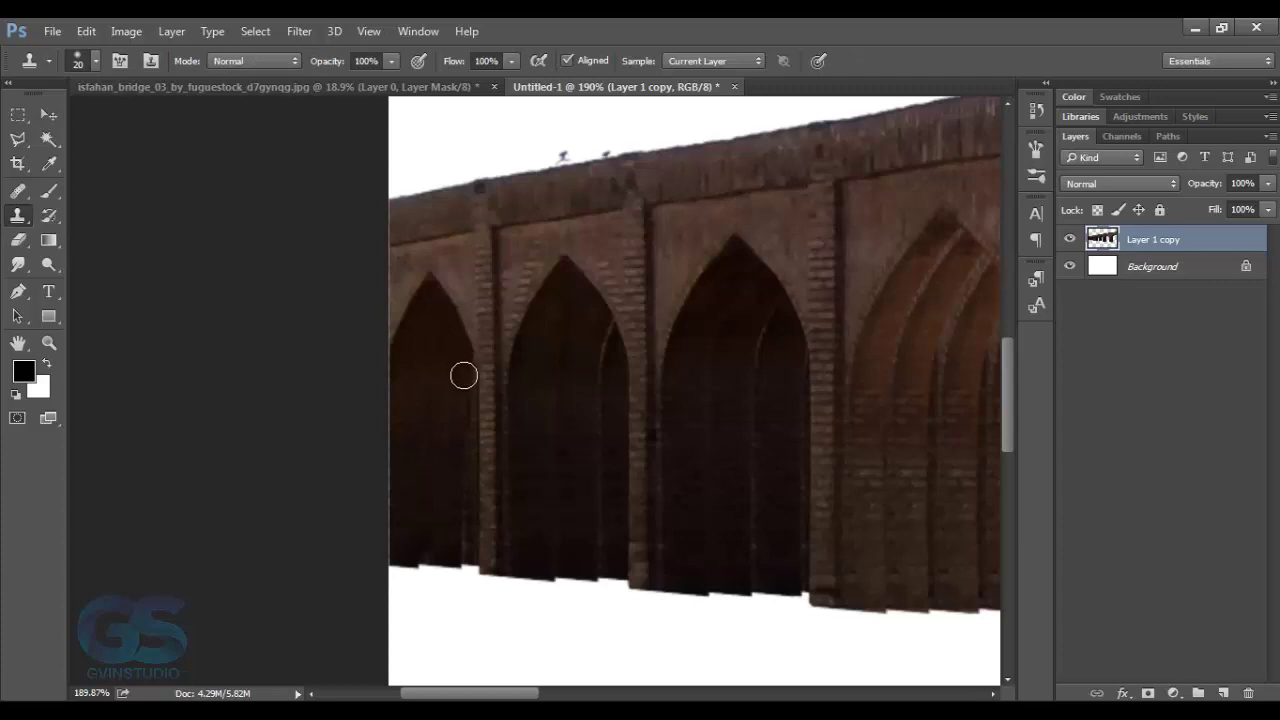
left_click(454, 524, "alt")
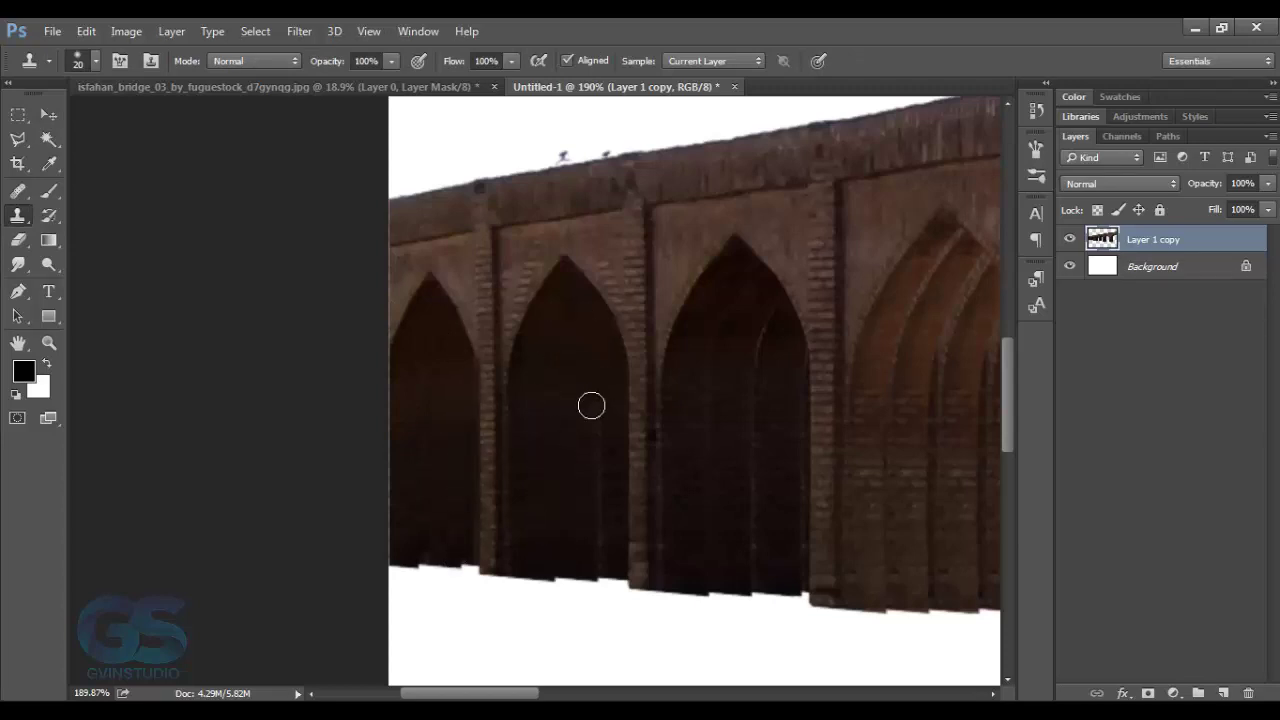
Step: Clone over the light streaks and pale inner edges of the arches
scroll(569, 443, "right", 3)
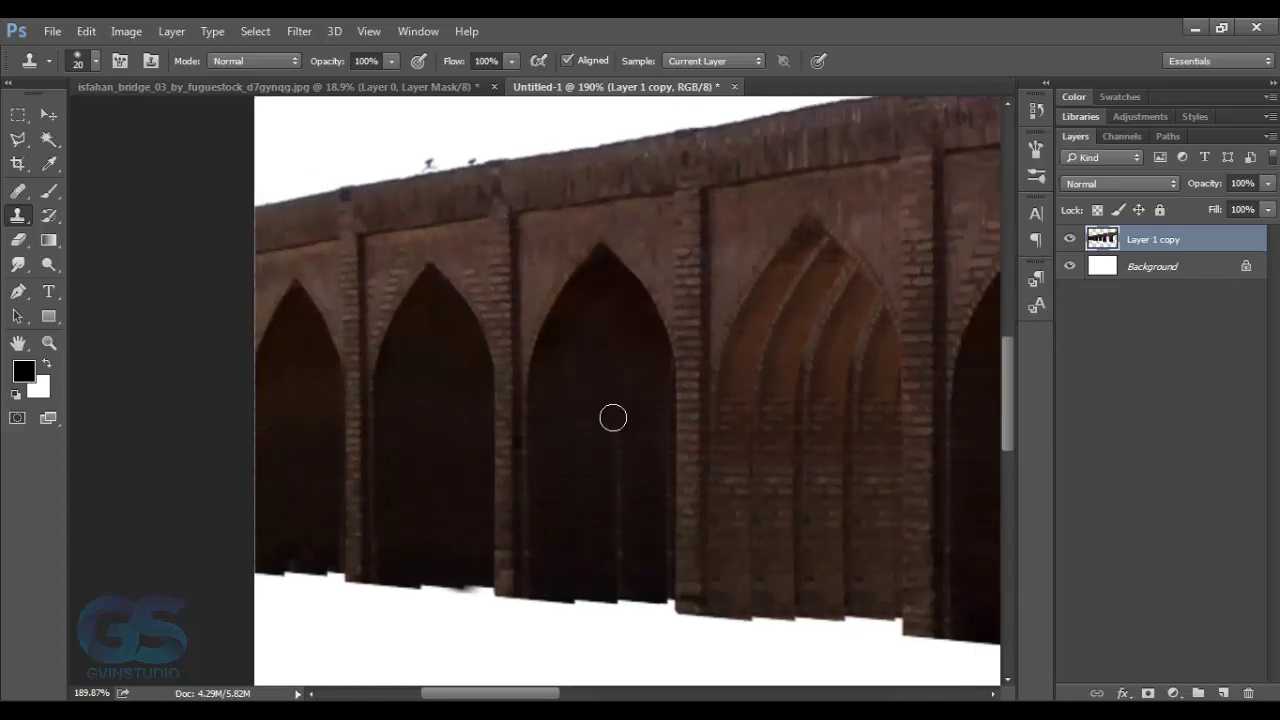
left_click_drag(621, 473, 618, 587)
left_click_drag(645, 471, 520, 493)
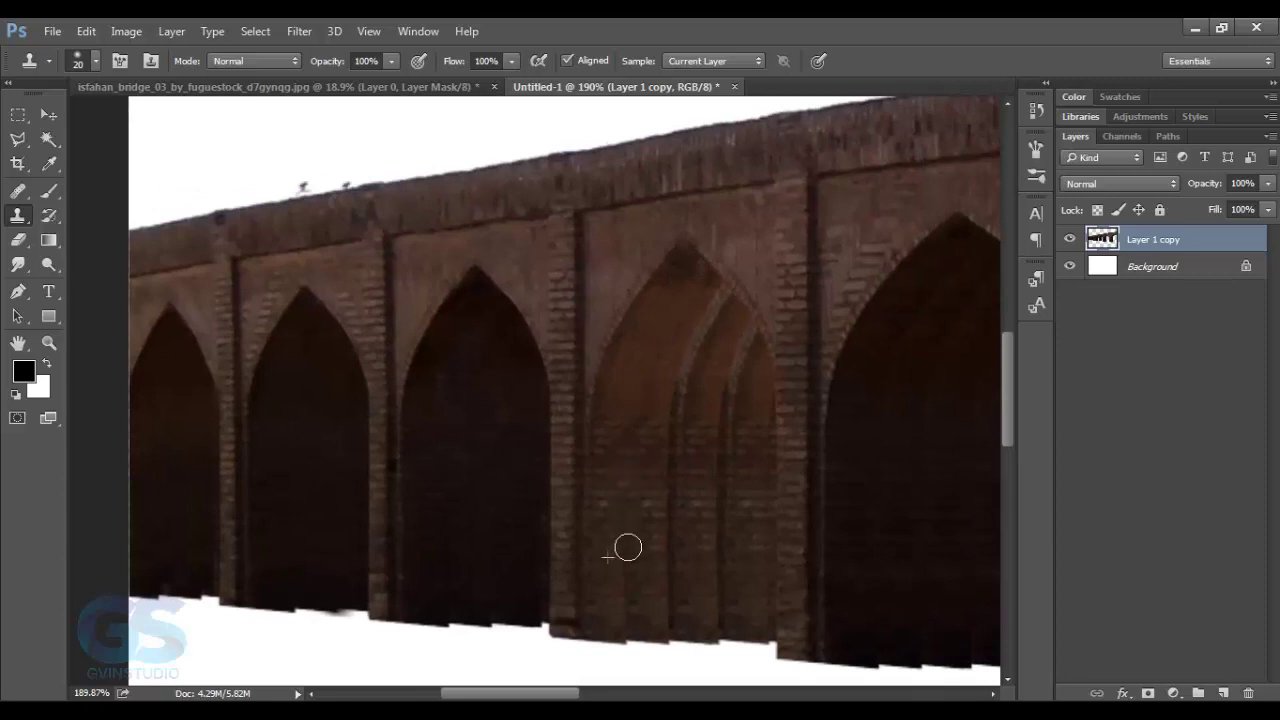
scroll(630, 540, "down", 2)
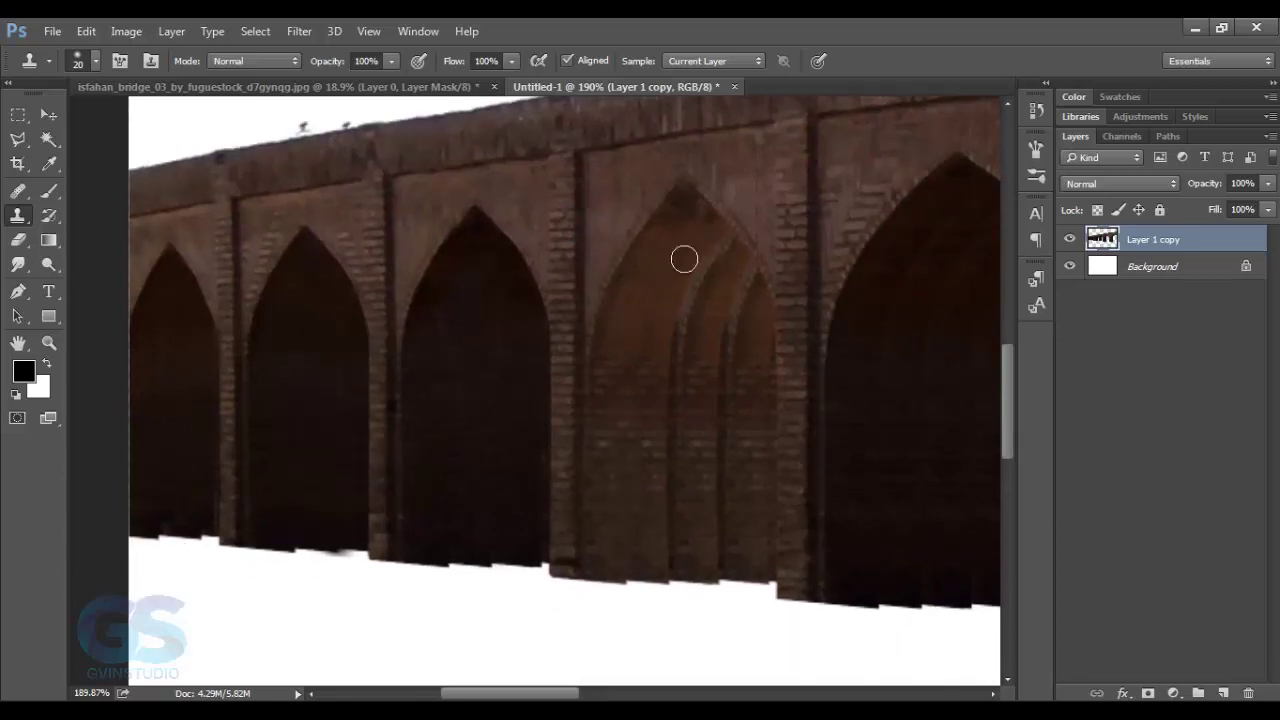
left_click_drag(691, 274, 679, 342)
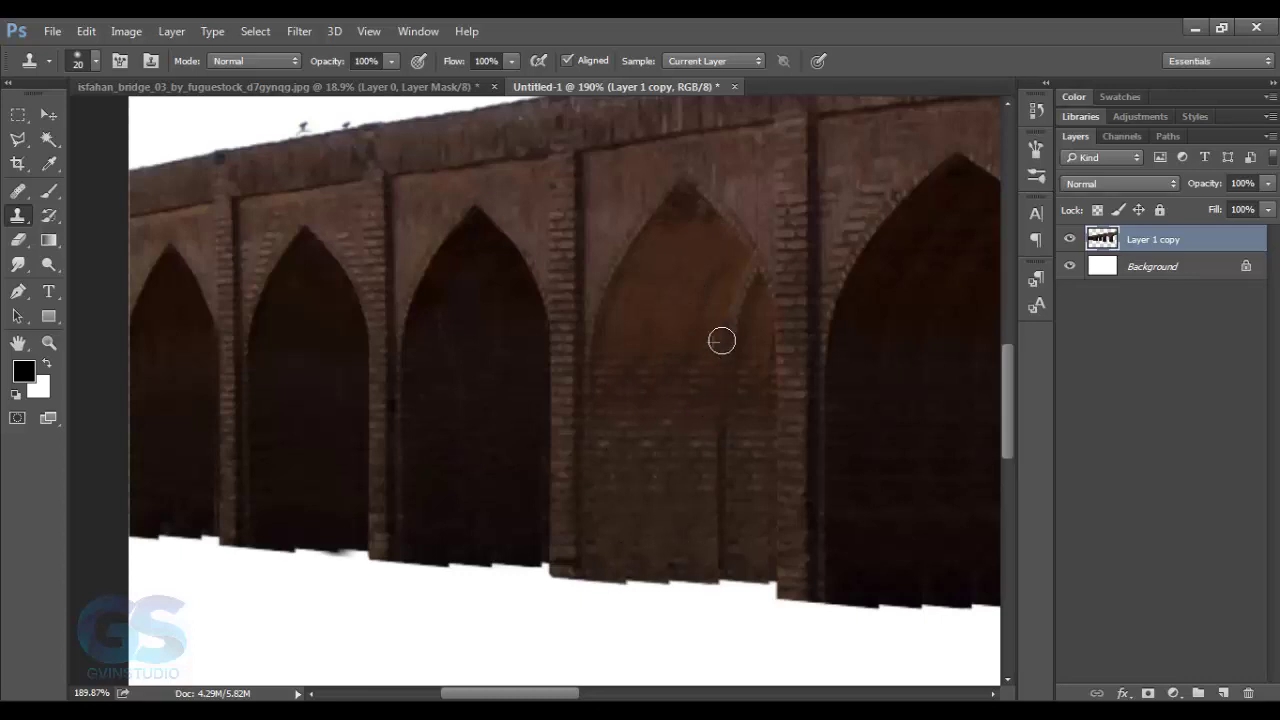
left_click_drag(717, 393, 722, 564)
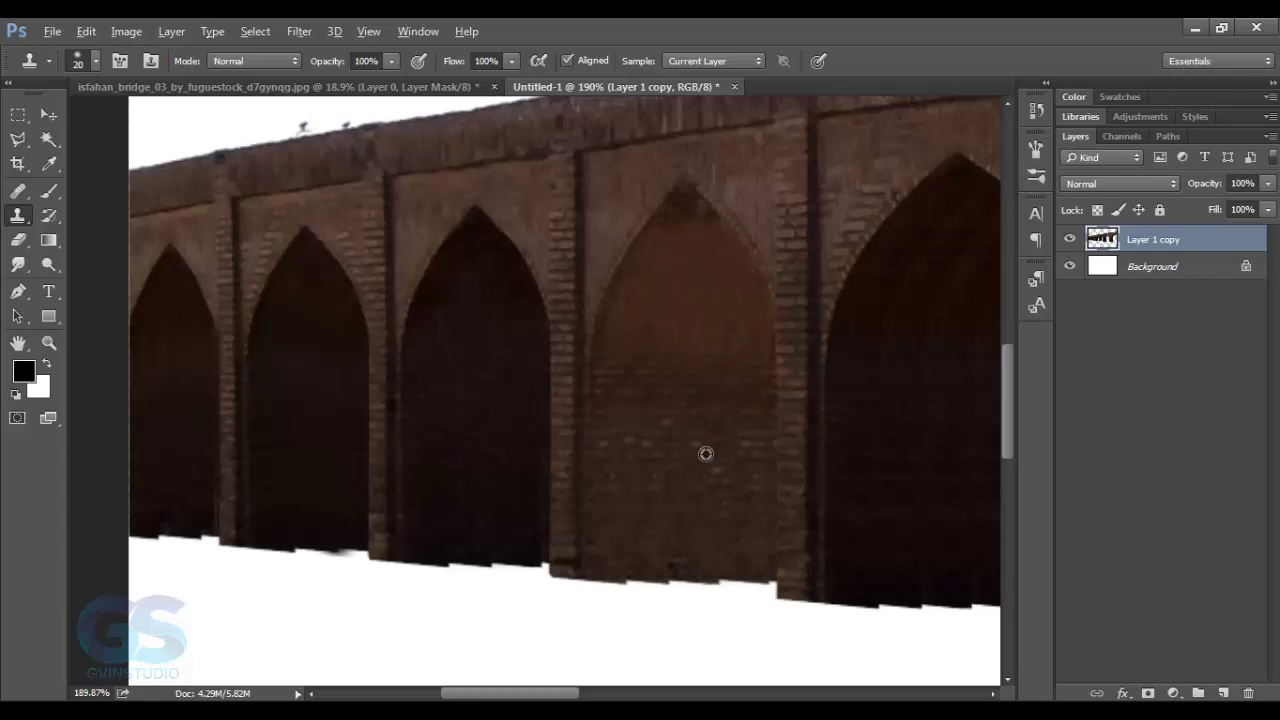
Step: Darken the white edge at an arch's base and pan along the remaining arches
scroll(711, 460, "right", 5)
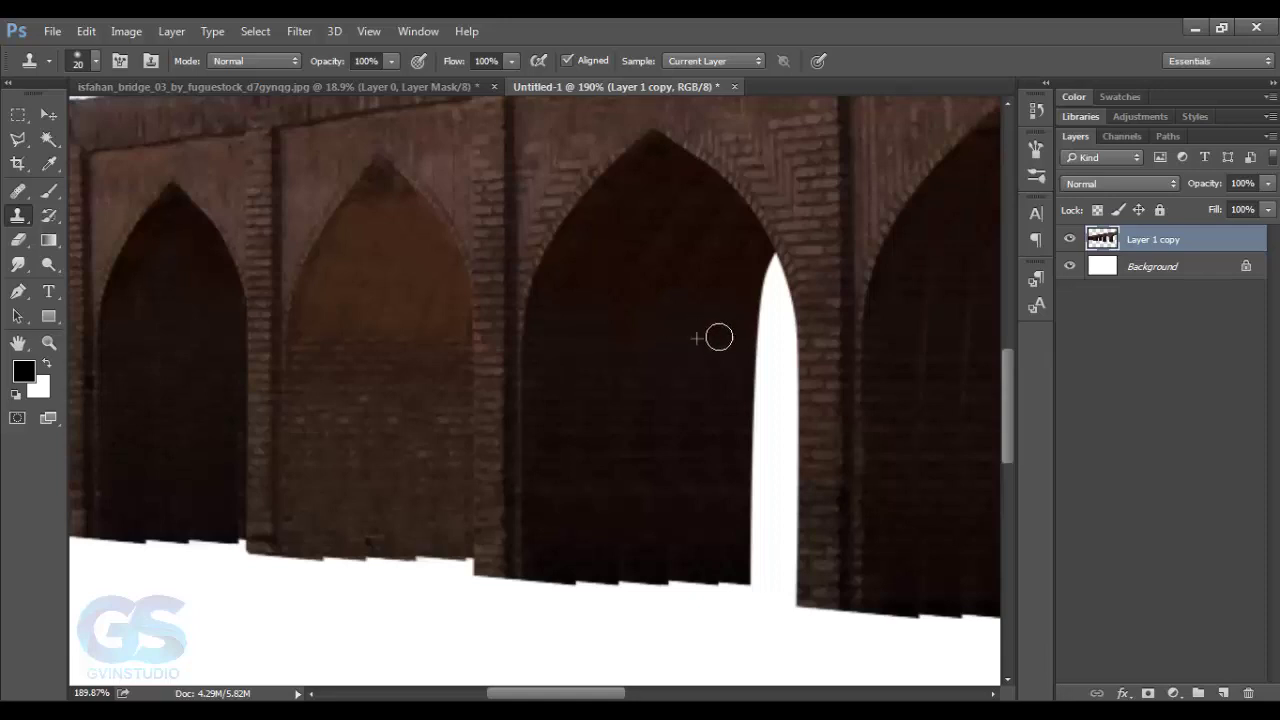
left_click_drag(615, 546, 665, 551)
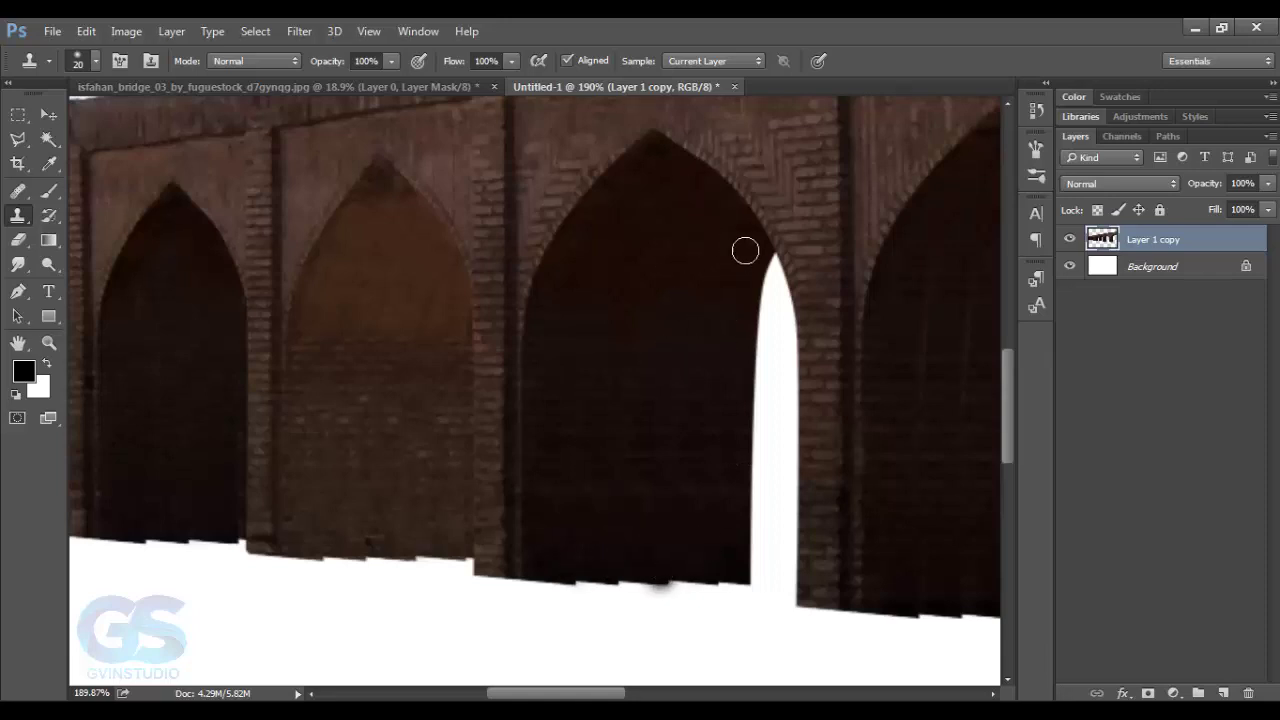
scroll(745, 250, "right", 5)
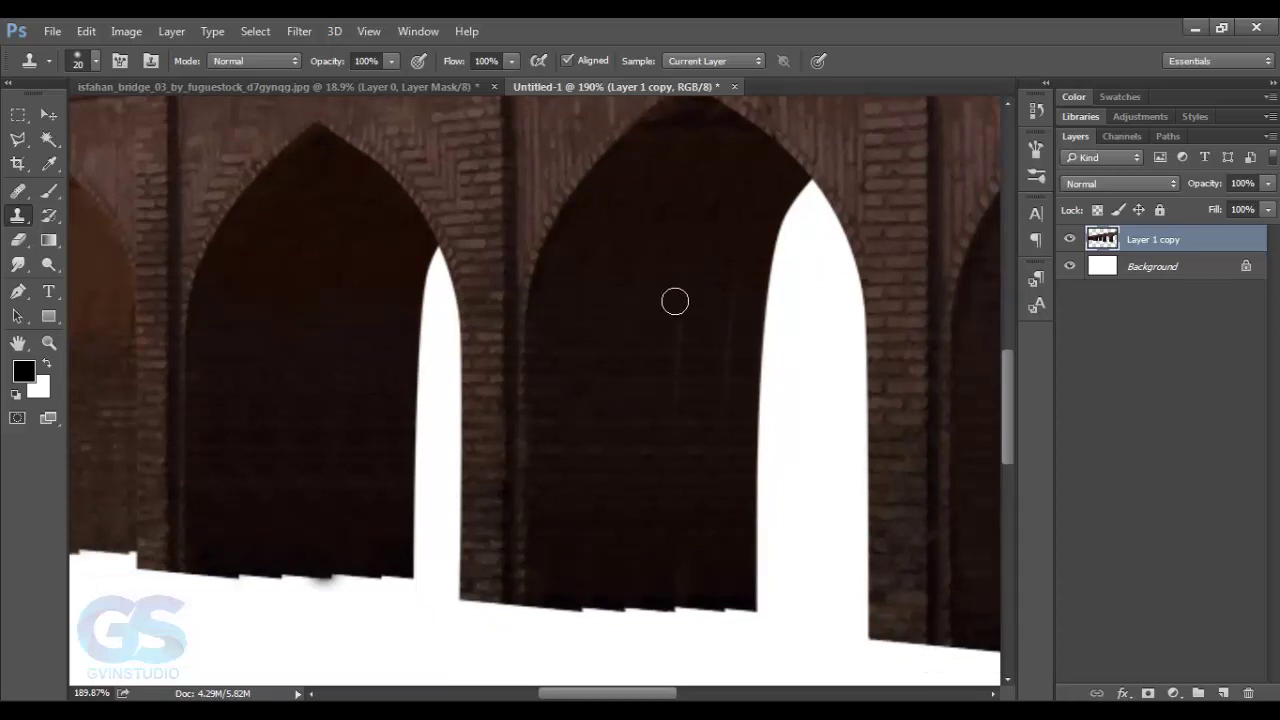
scroll(720, 394, "right", 4)
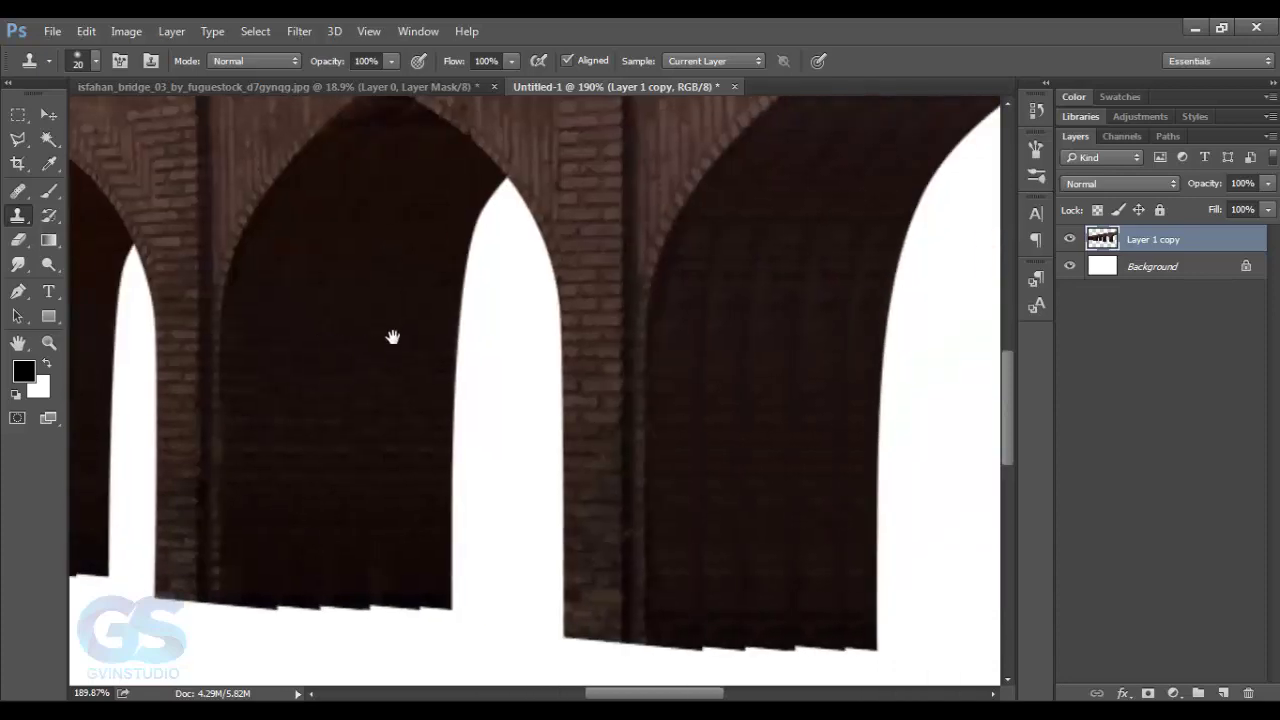
scroll(568, 344, "right", 2)
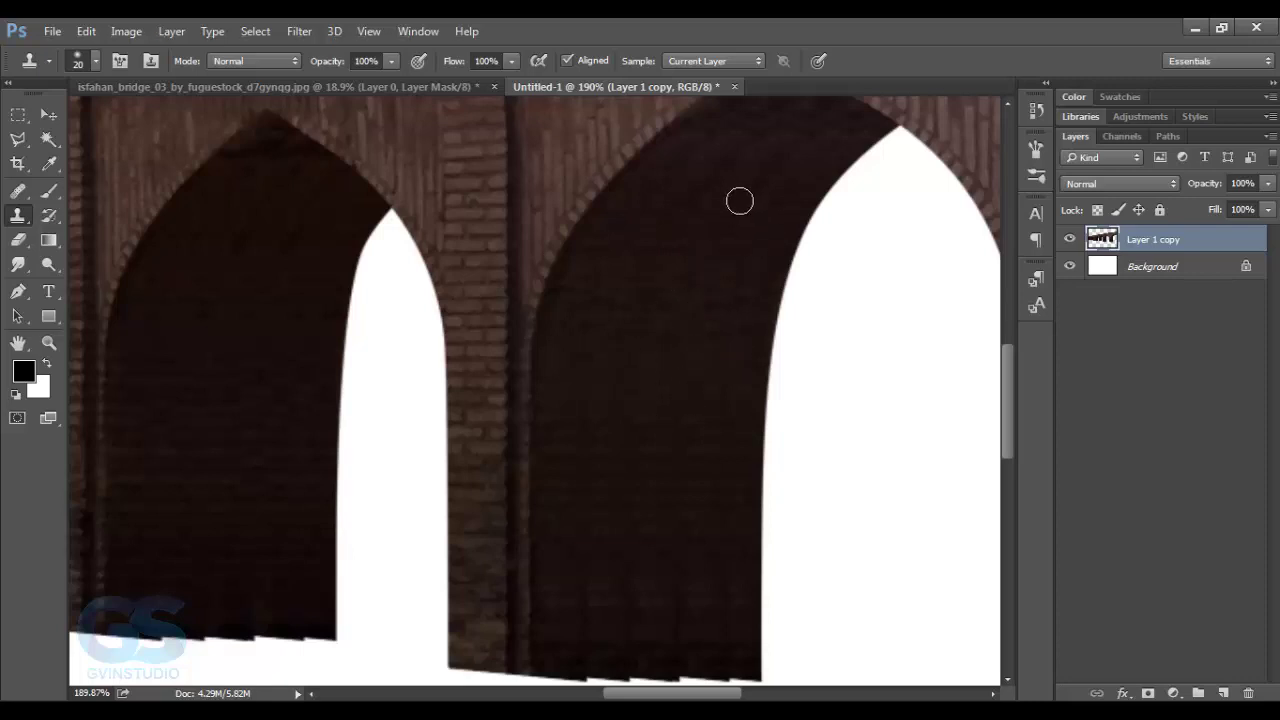
scroll(665, 408, "down", 2)
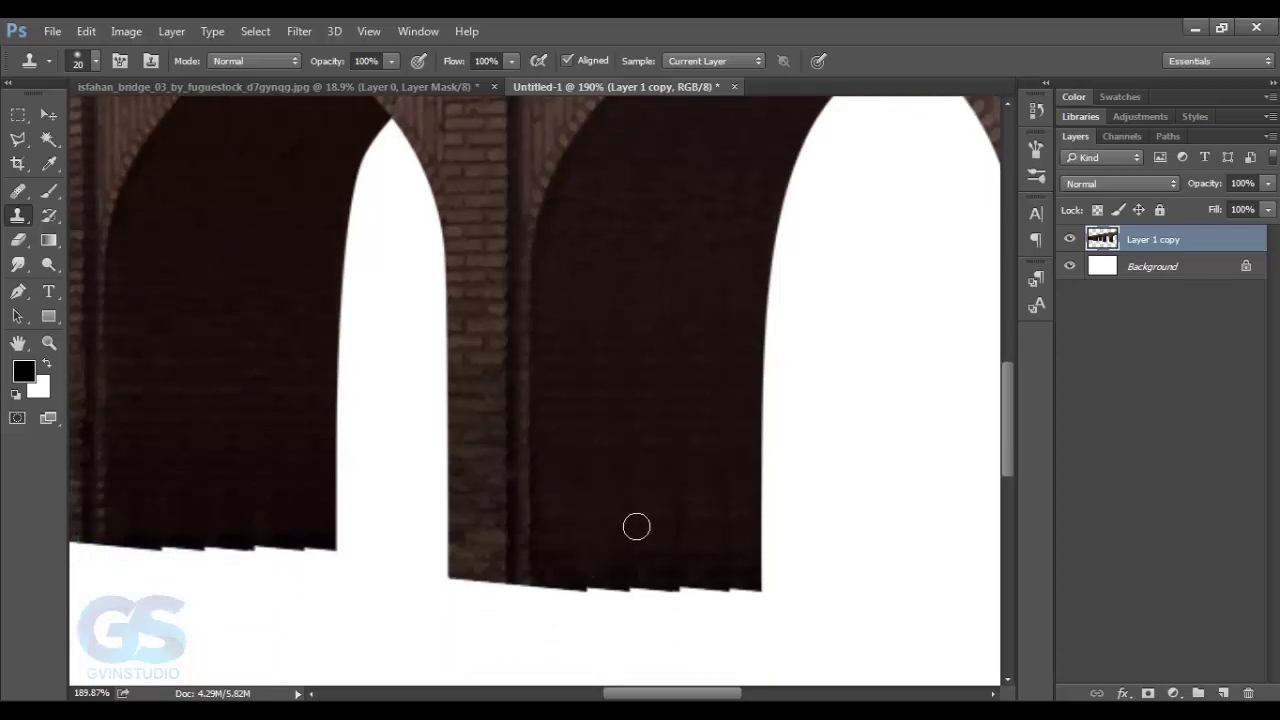
Step: Zoom into the right-hand arch and clone clean brick over its dark smudges
key("v")
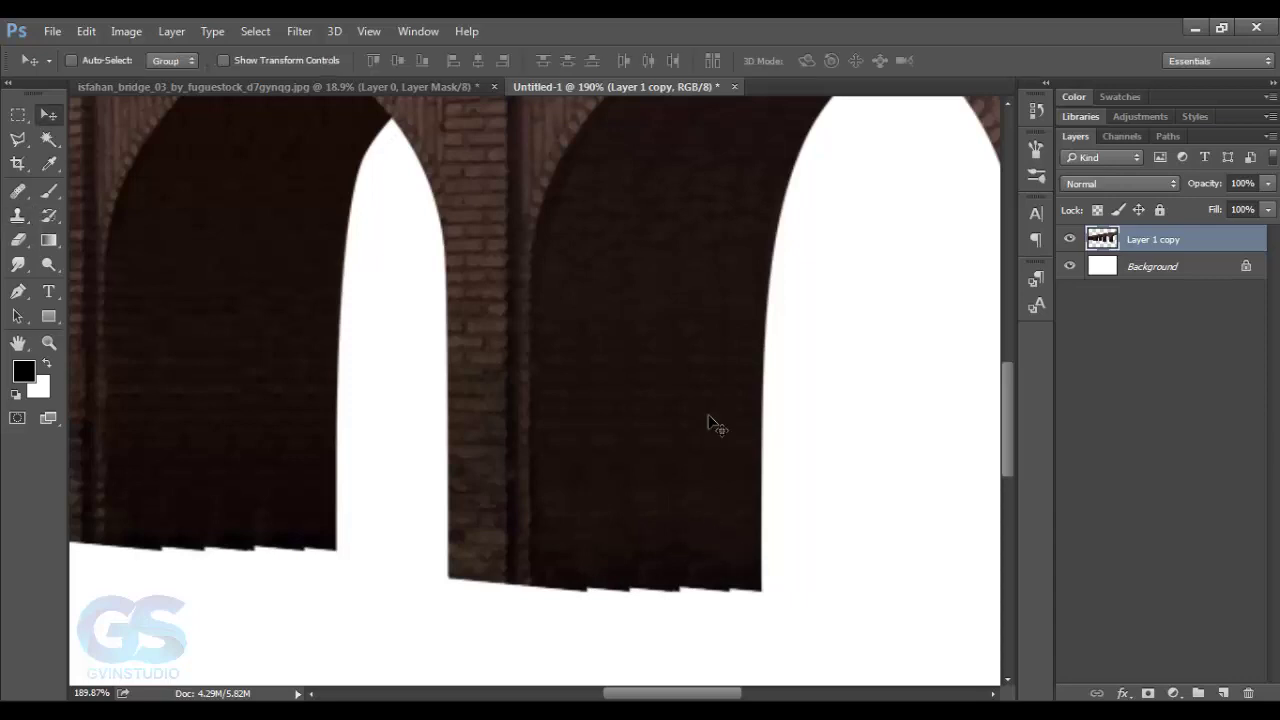
scroll(677, 428, "down", 3)
scroll(677, 428, "down", 3)
scroll(850, 452, "up", 1)
scroll(850, 443, "up", 3)
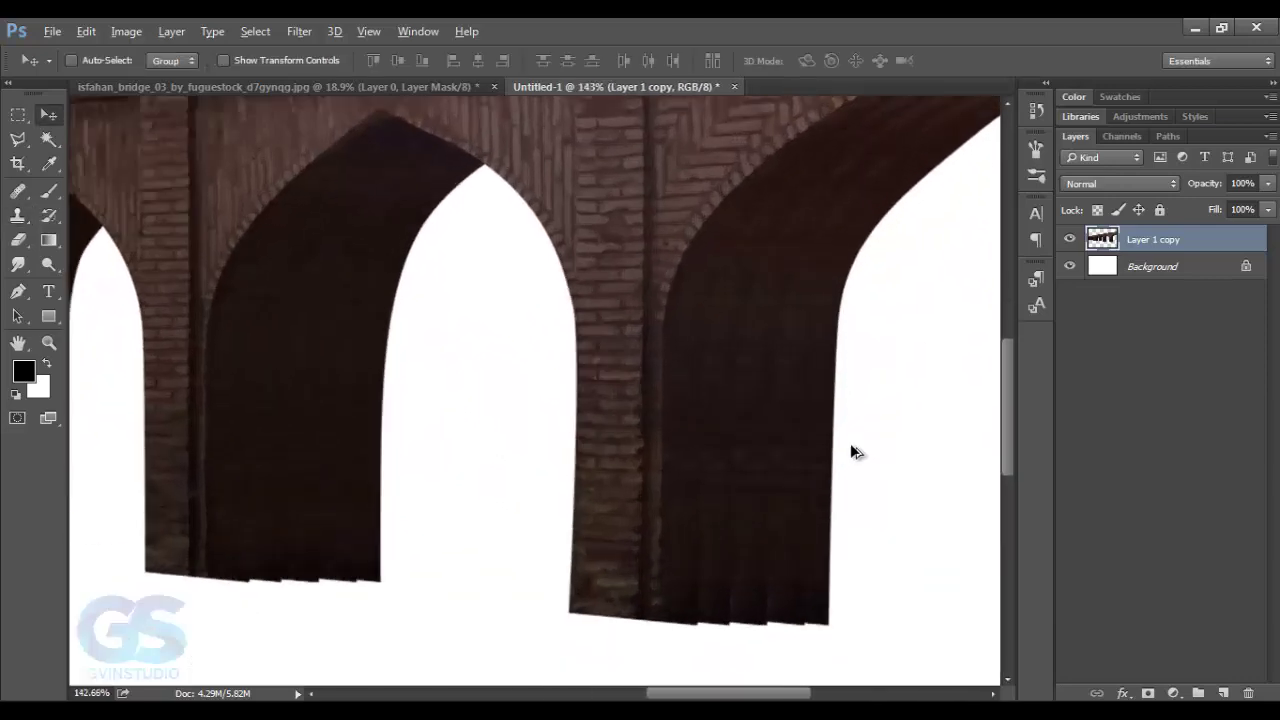
scroll(683, 480, "up", 2)
scroll(686, 457, "up", 1)
key("s")
key("ctrl+z")
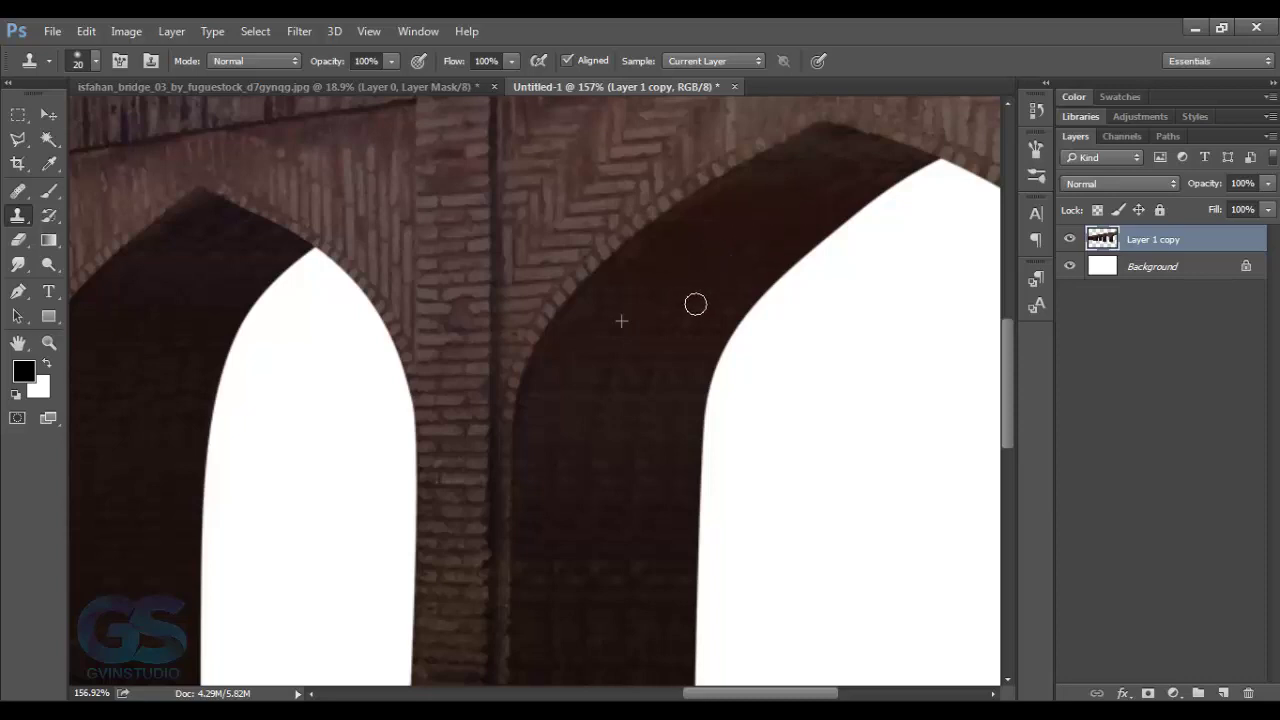
Step: Return to the Move tool, zoom back out and bring up the Open dialog for source images
scroll(638, 401, "down", 2)
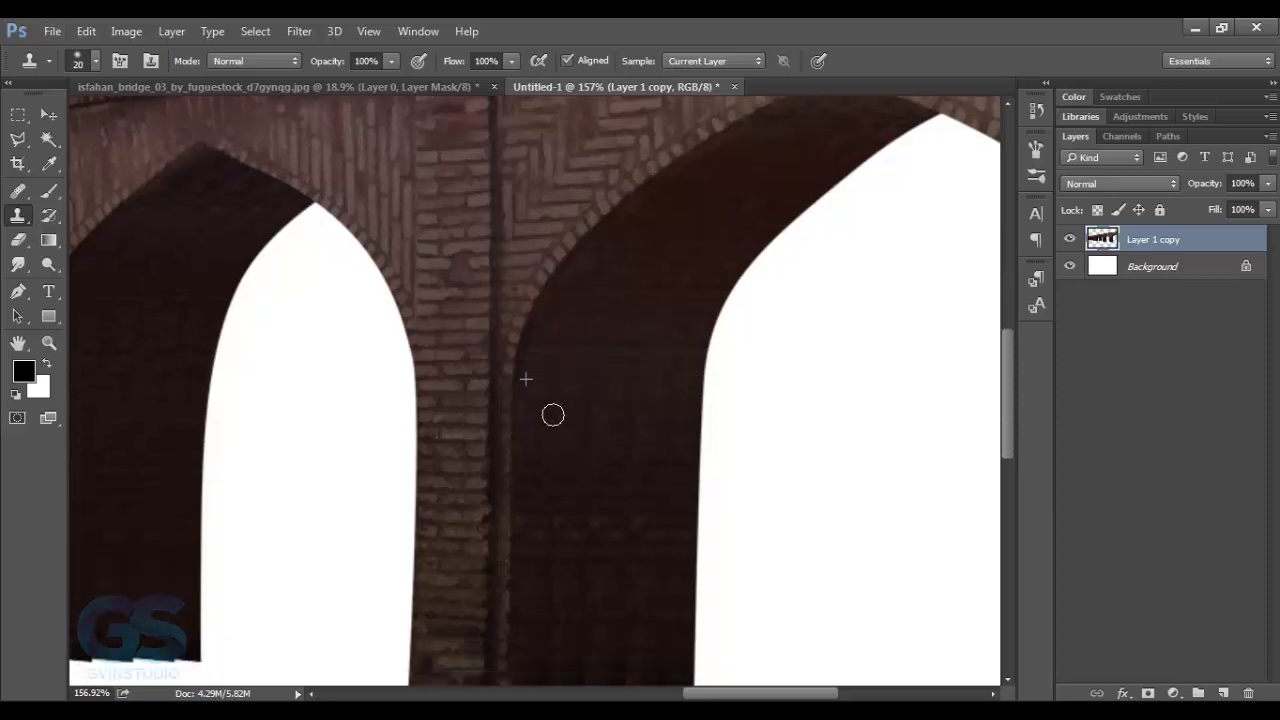
scroll(564, 440, "down", 5)
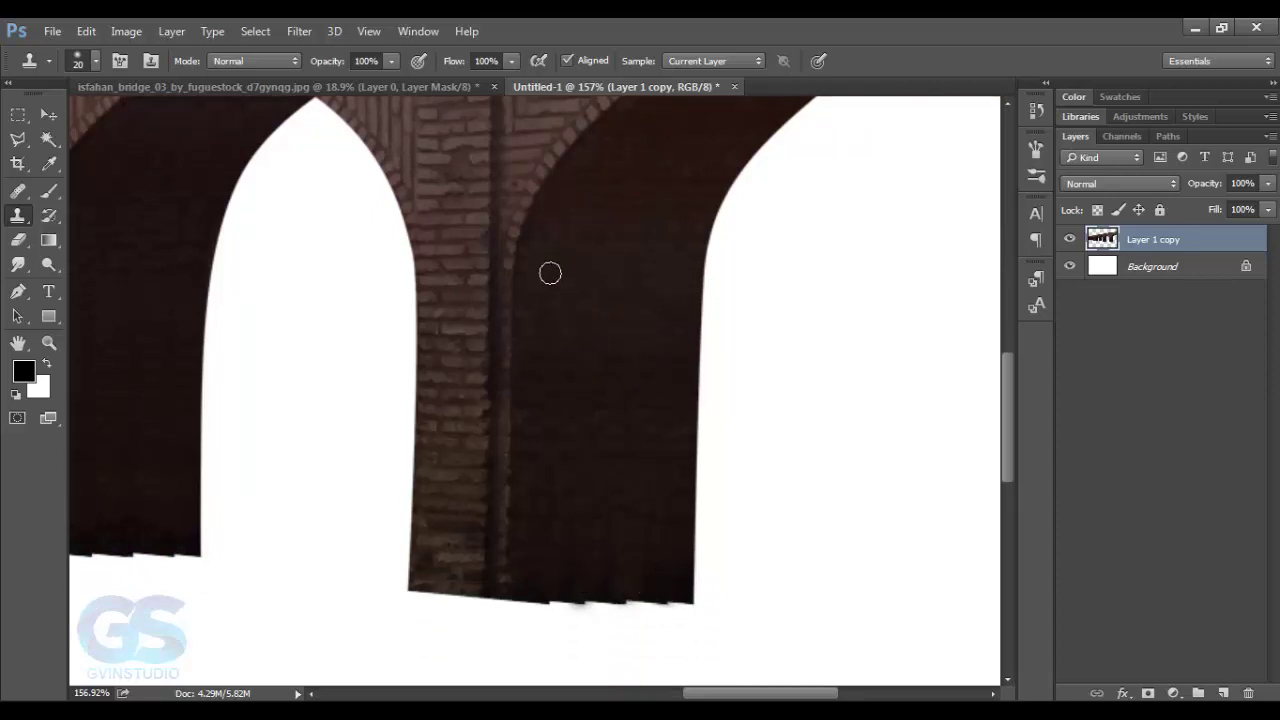
key("v")
scroll(500, 443, "down", 5)
scroll(580, 434, "down", 1)
scroll(643, 383, "up", 1)
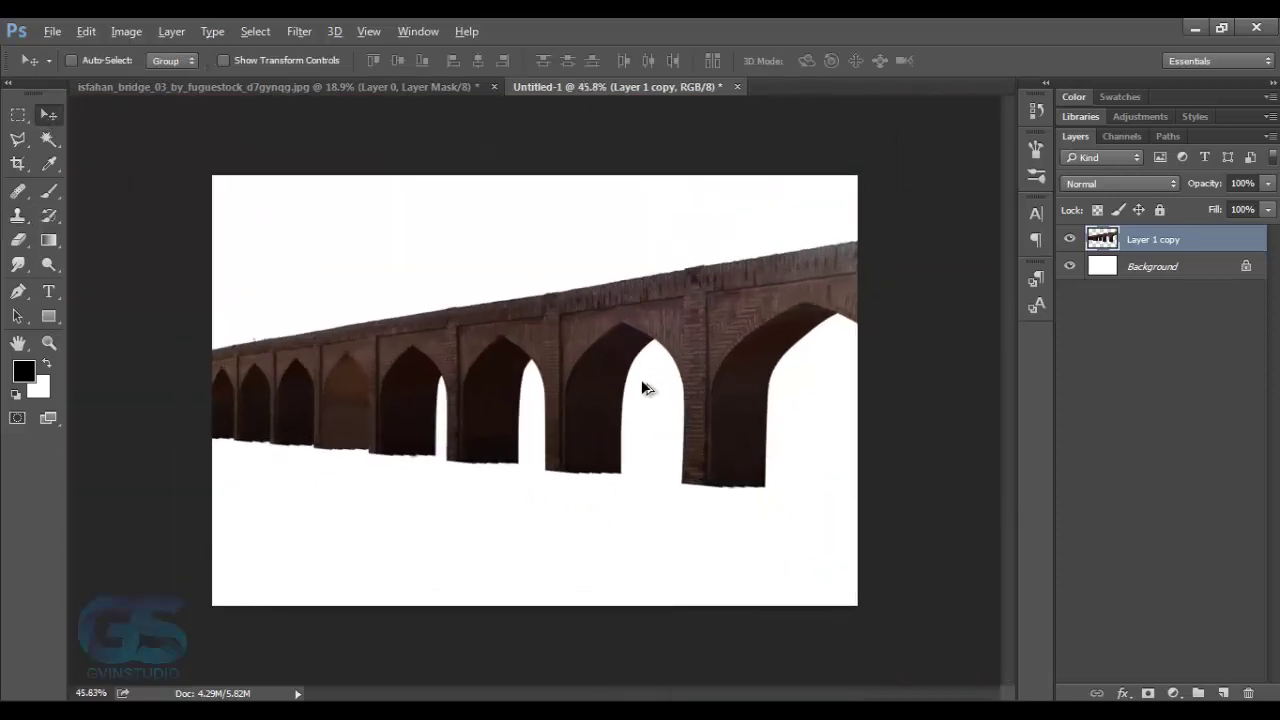
left_click(485, 88)
Step: Open the sea photo and drag it into Untitled-1 beneath the bridge layer
left_click(52, 31)
left_click(62, 68)
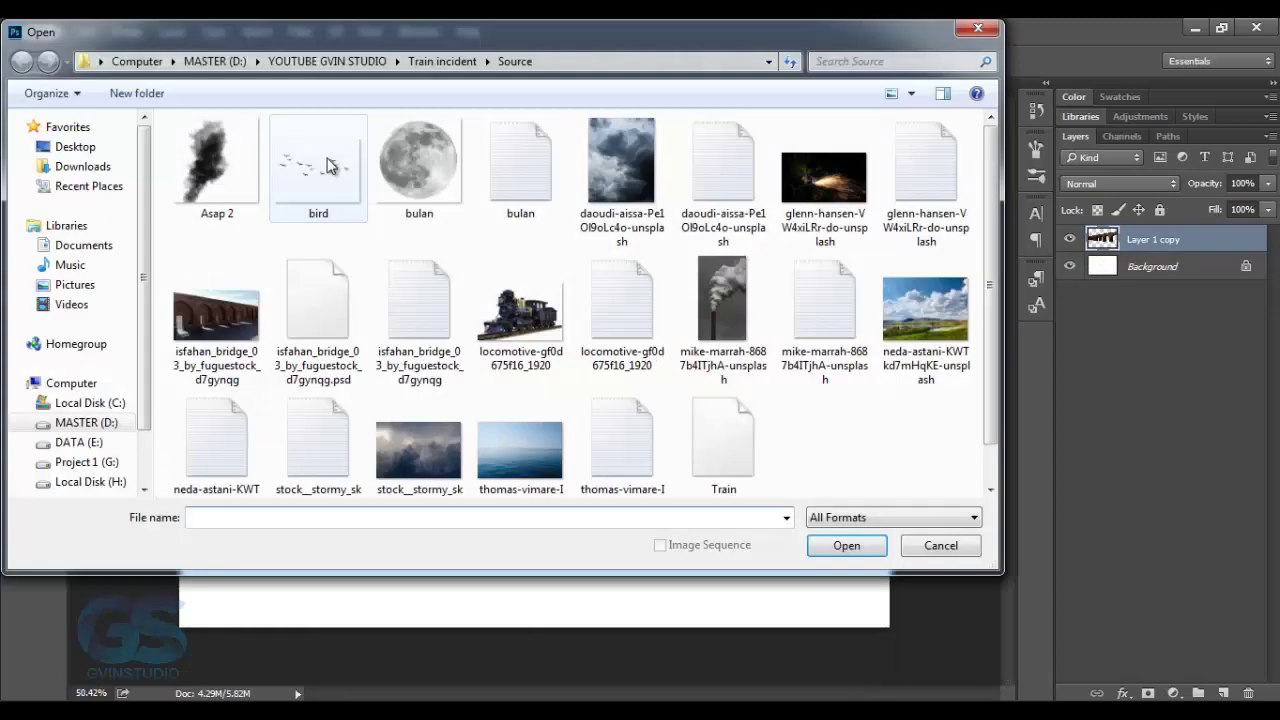
double_click(603, 455)
mouse_move(651, 391)
left_mouse_down()
mouse_move(286, 114)
mouse_move(365, 214)
left_mouse_up()
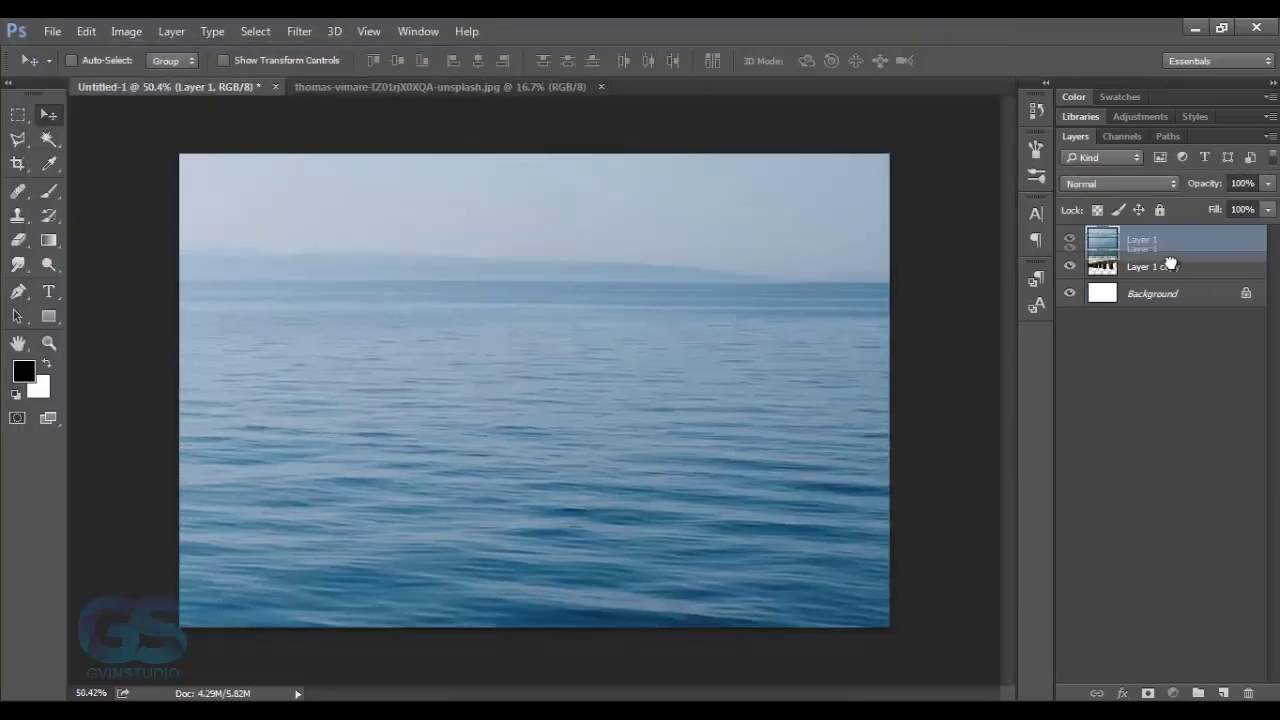
left_click_drag(1141, 239, 1160, 280)
Step: Scale and flip the sea horizontally so it fills the canvas
key("ctrl+t")
left_click_drag(268, 66, 211, 66)
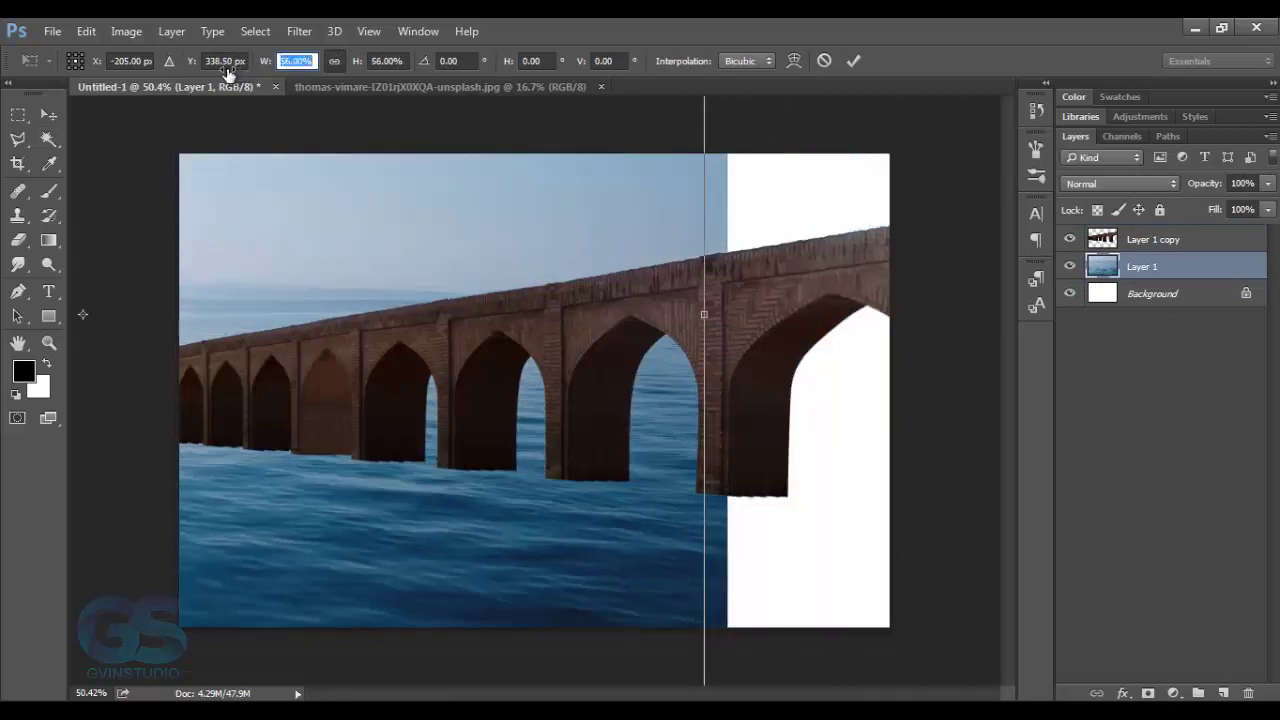
left_click_drag(357, 229, 742, 338)
right_click(600, 497)
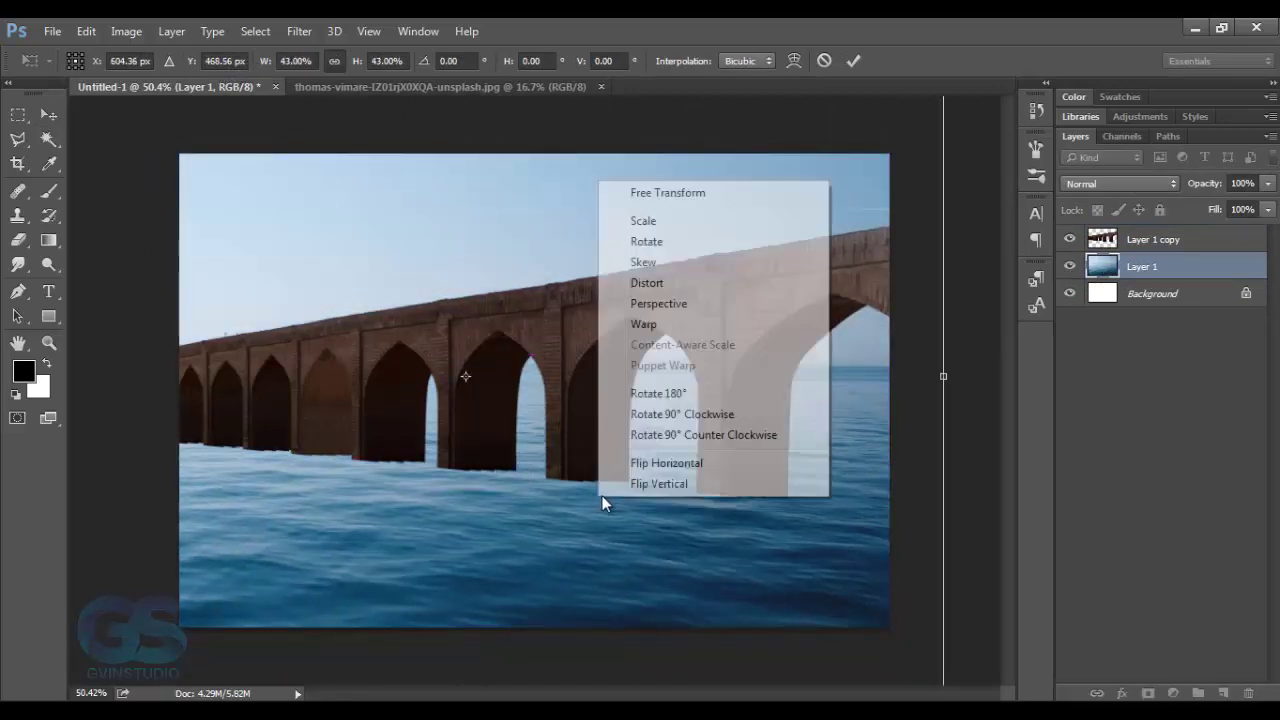
left_click(640, 463)
key("ctrl+0")
left_click_drag(83, 640, 114, 614)
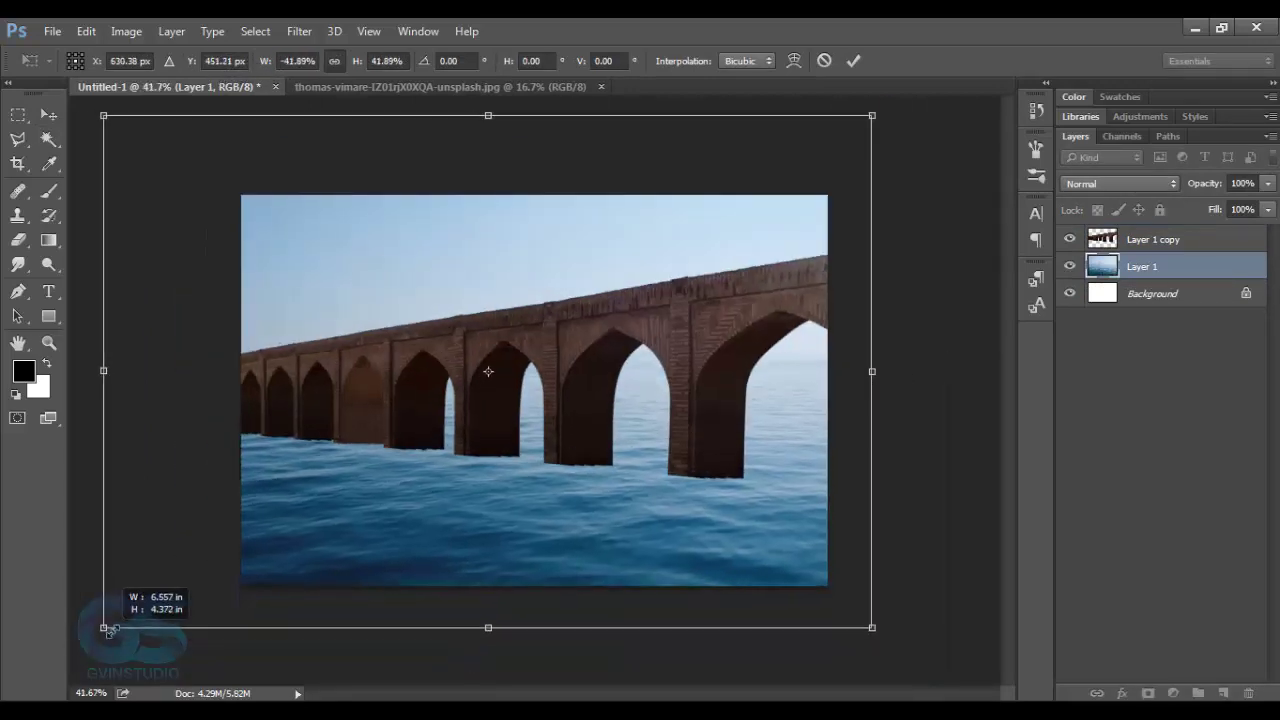
key("Return")
Step: Mask the sea layer with a gradient fading its sky to white, then select Background
scroll(545, 486, "down", 2)
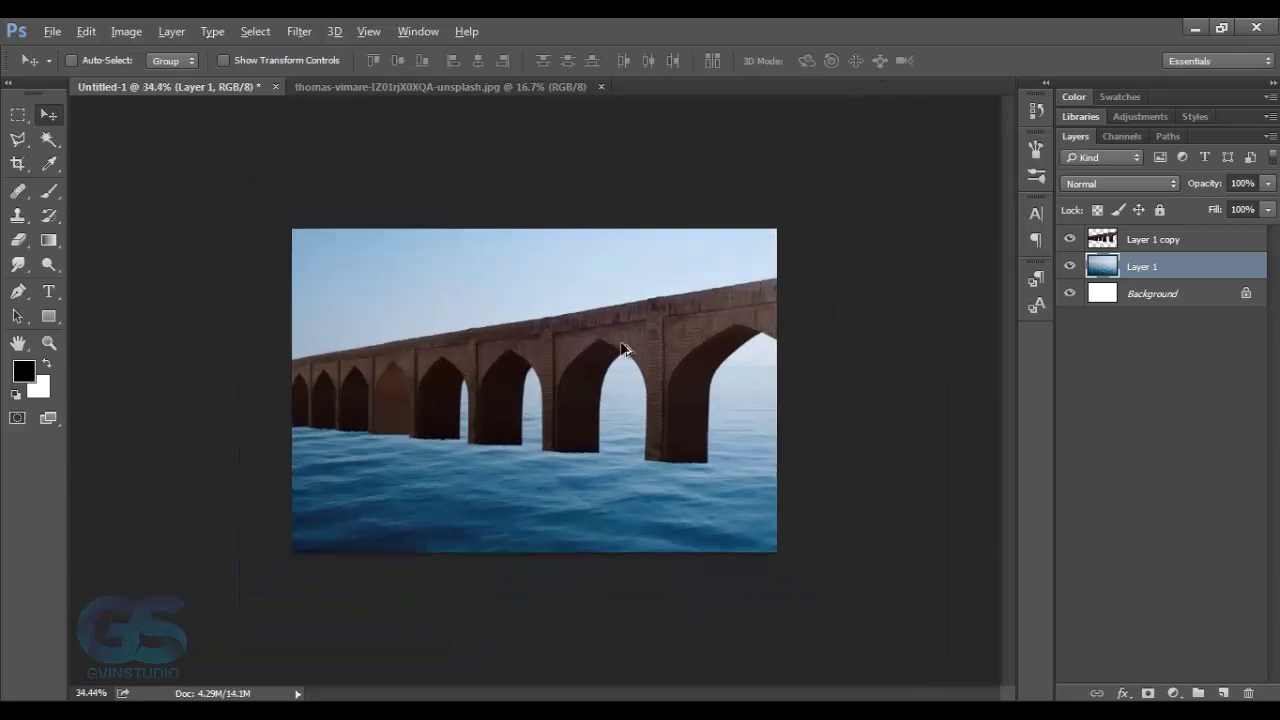
scroll(872, 388, "up", 4)
left_click(1147, 693)
left_click(48, 240)
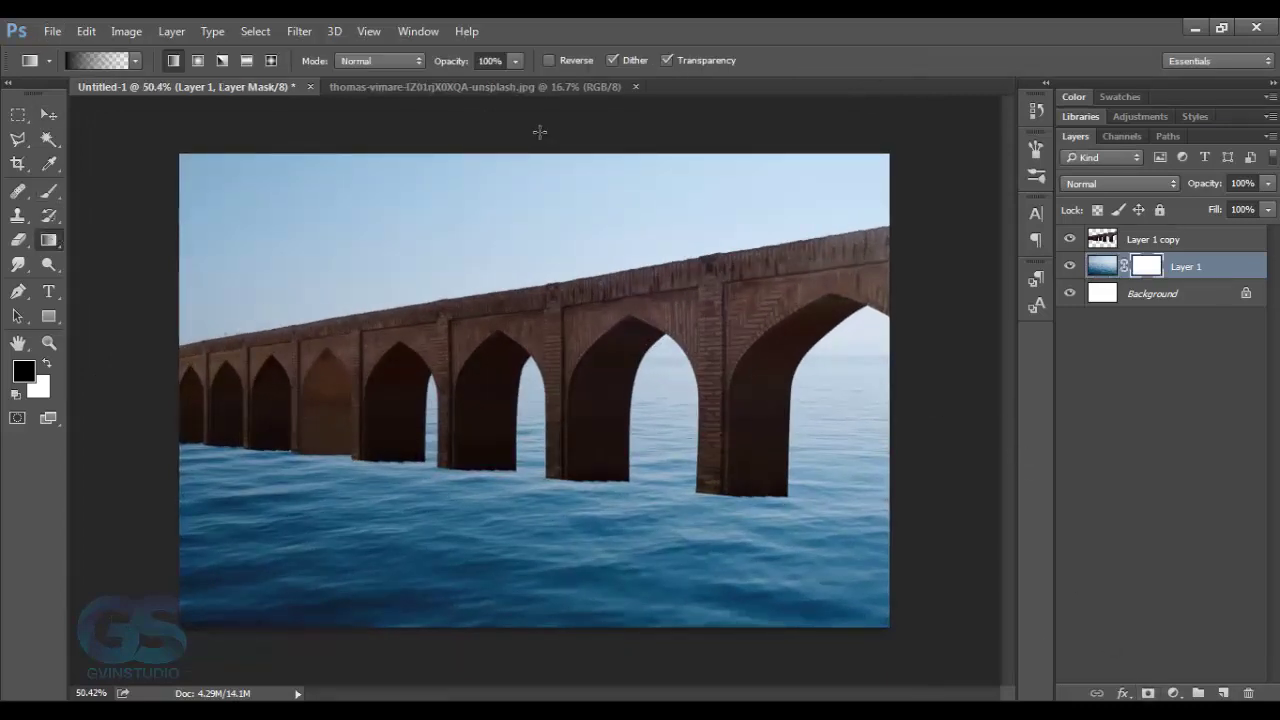
left_click_drag(545, 174, 545, 432)
key("v")
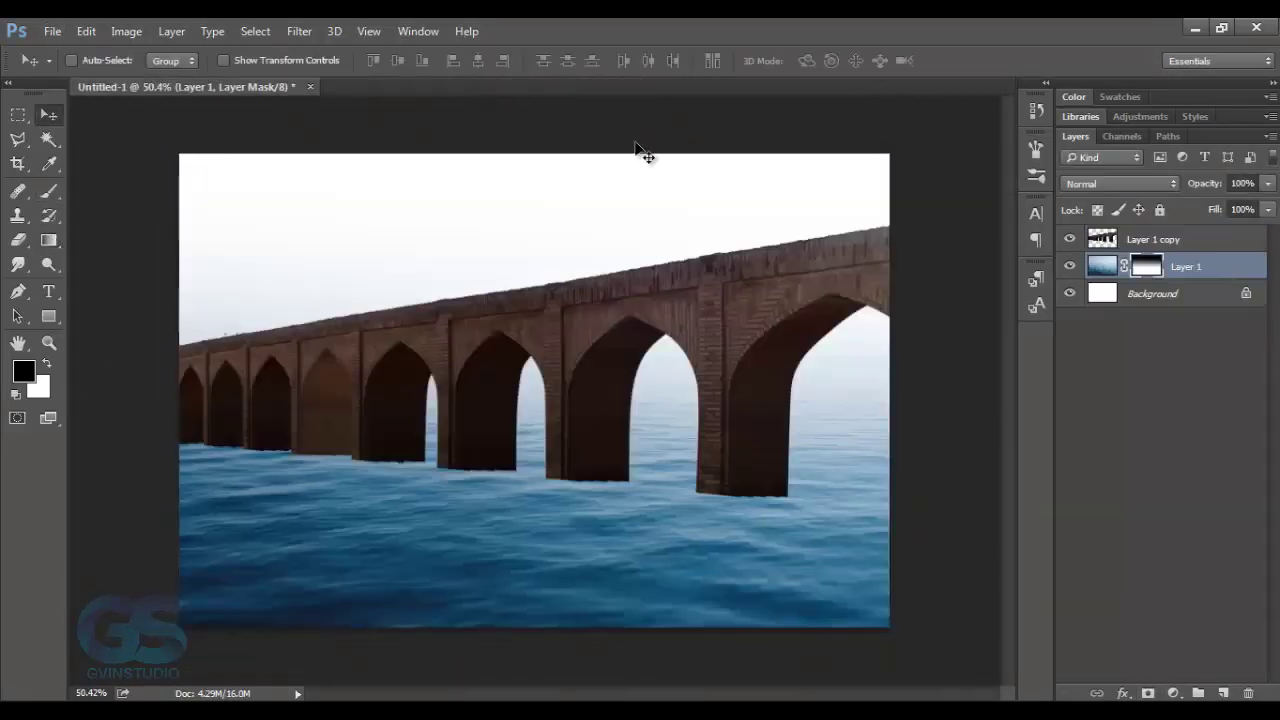
key("alt+bracketleft")
key("ctrl+o")
Step: Bring the stormy sky photo into the composition, scaled to 39% and flipped horizontally
key("Return")
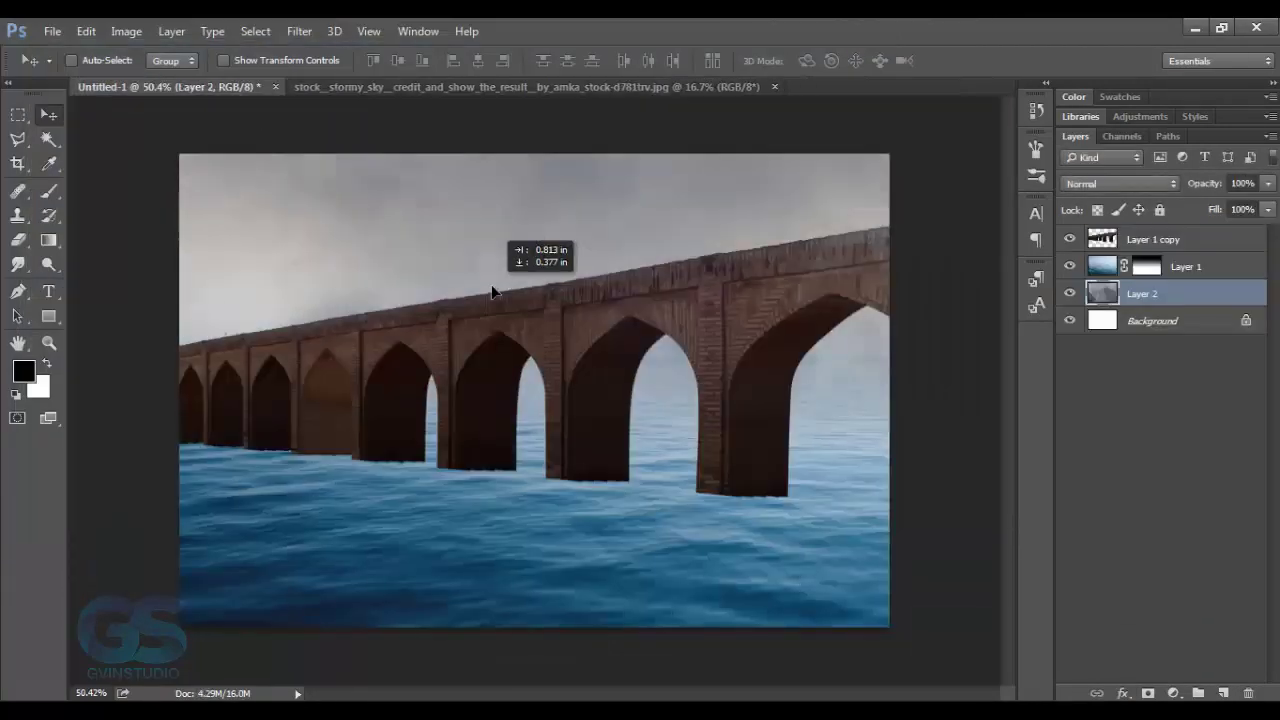
left_click_drag(257, 89, 378, 190)
key("ctrl+t")
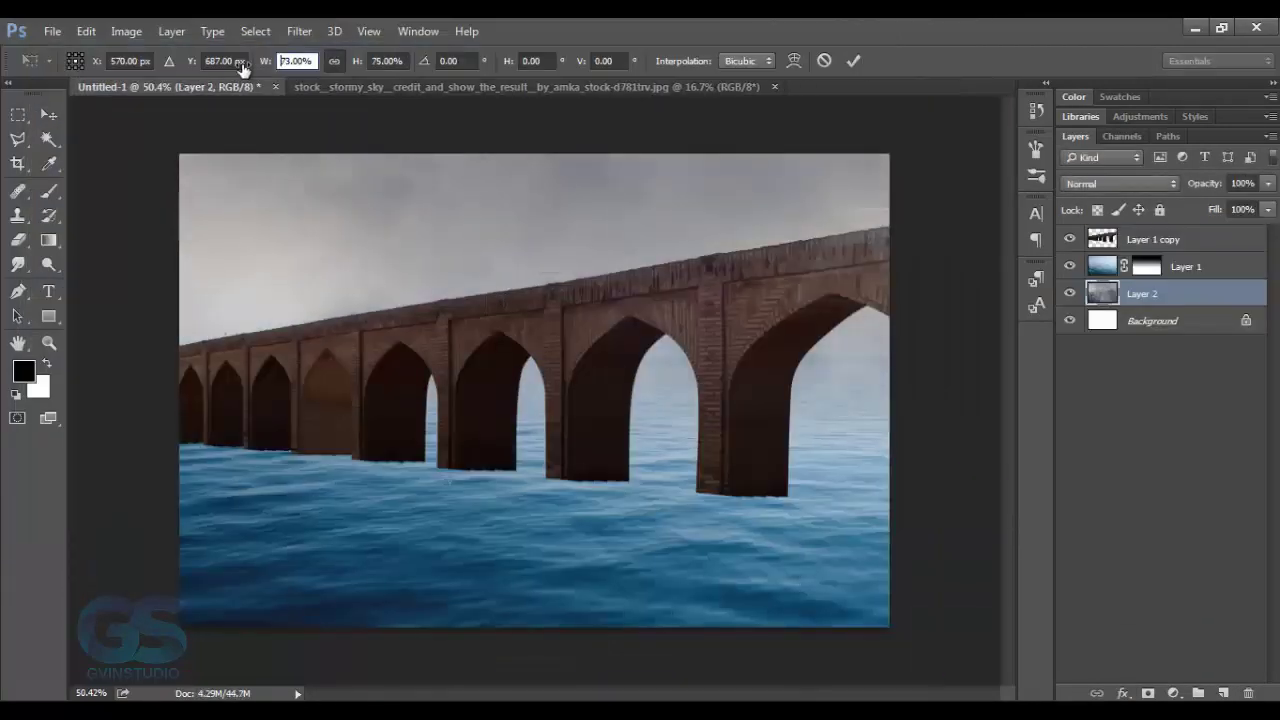
type("39")
left_click_drag(610, 420, 663, 313)
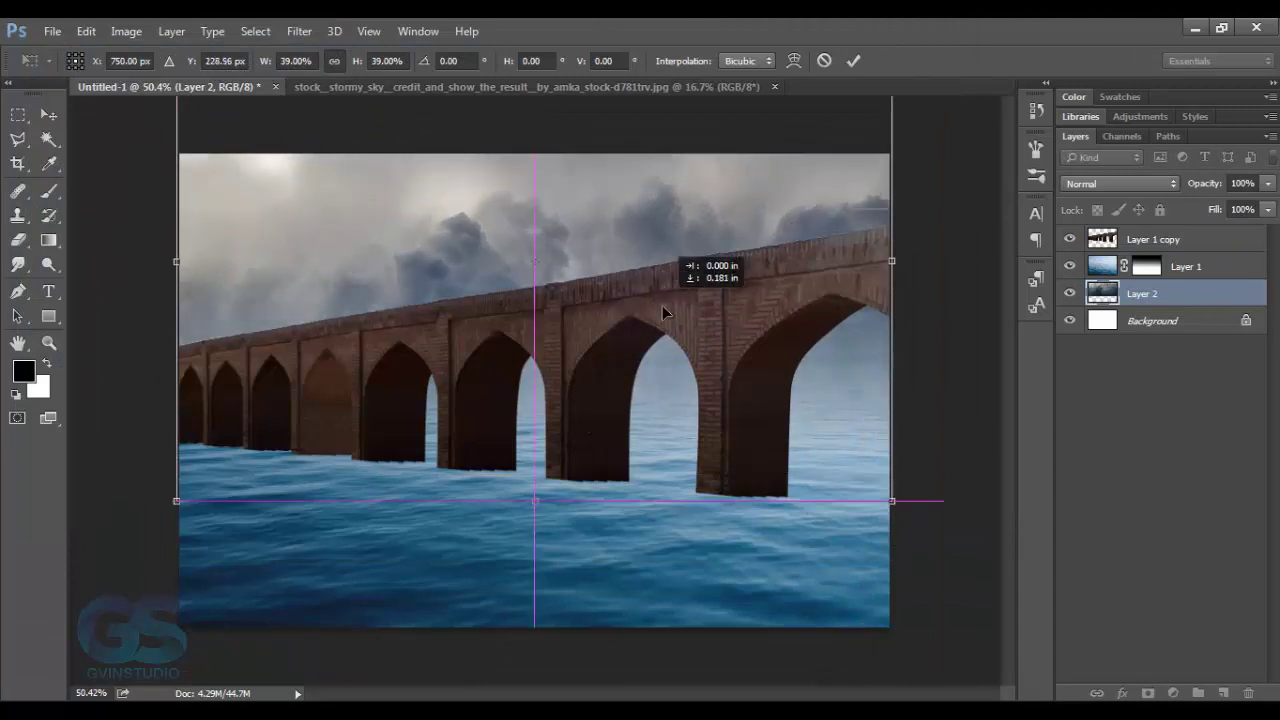
right_click(660, 326)
left_click(811, 607)
left_click_drag(655, 372, 657, 414)
key("ctrl+minus")
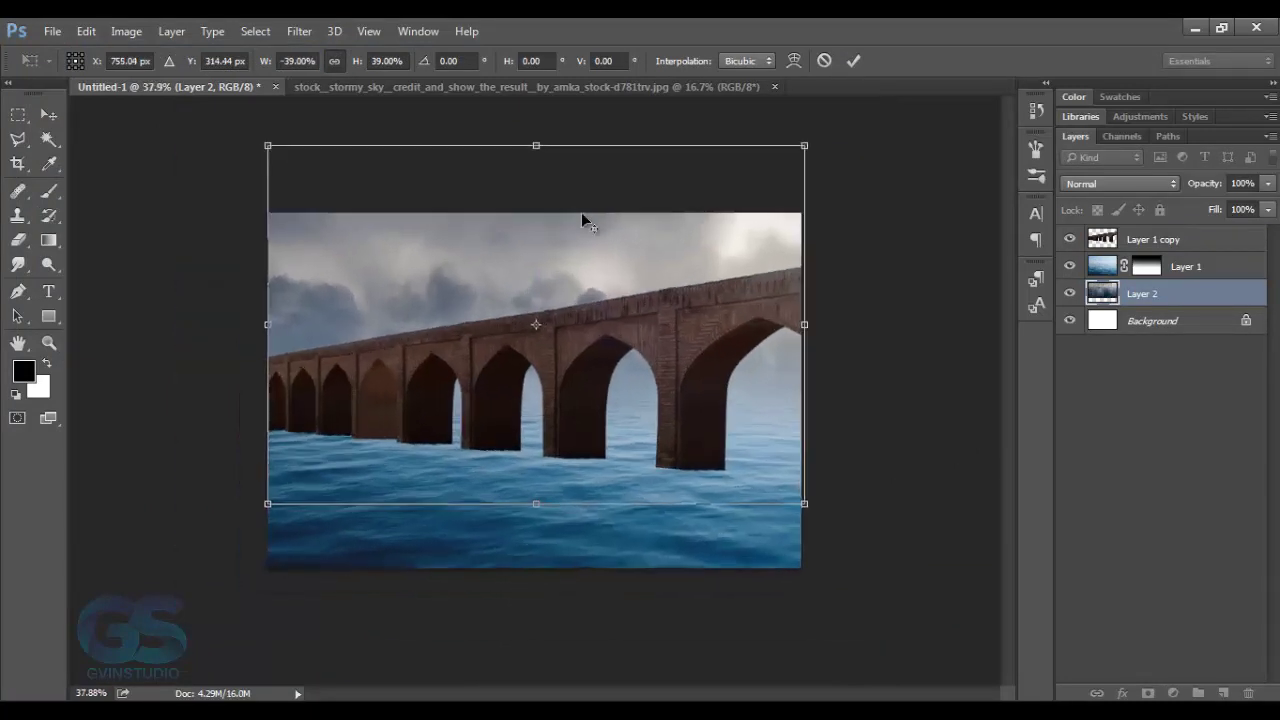
Step: Distort the sky's top-left corner downward, apply it, and close the sky source document
right_click(585, 262)
left_click(622, 366)
left_click_drag(268, 146, 267, 194)
left_click_drag(580, 294, 573, 265)
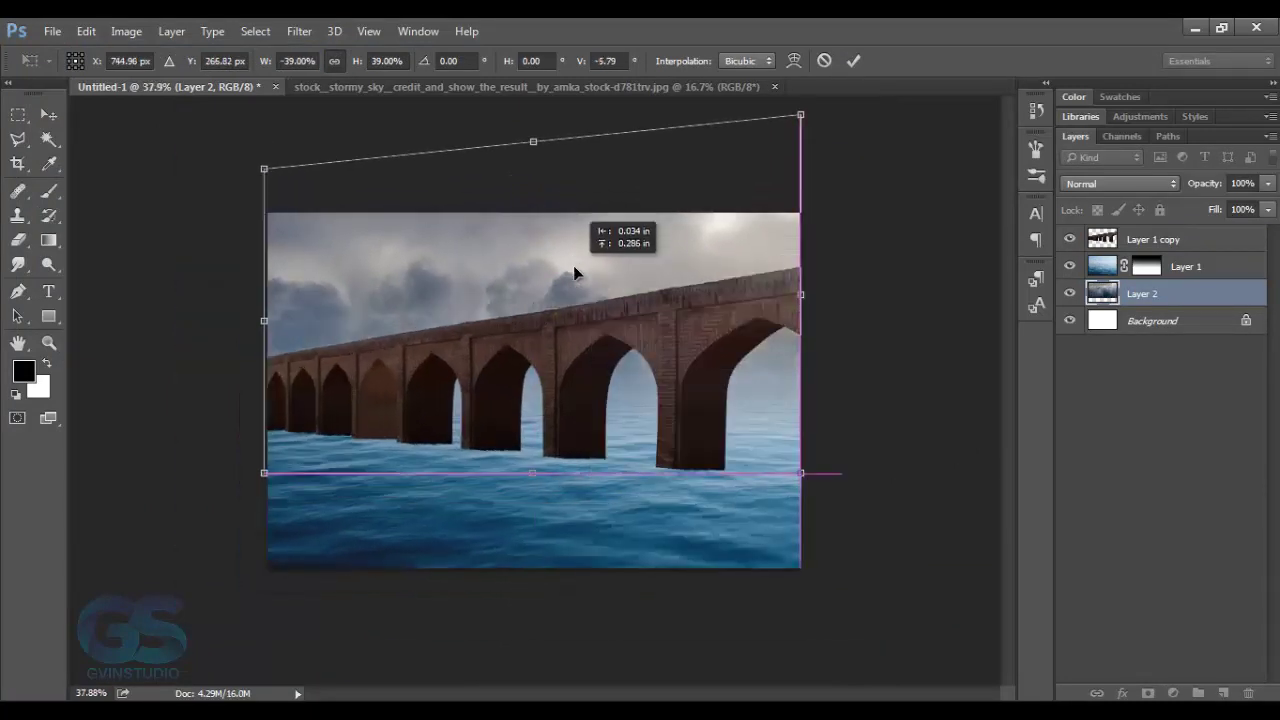
key("Return")
left_click(774, 86)
scroll(633, 331, "down", 1)
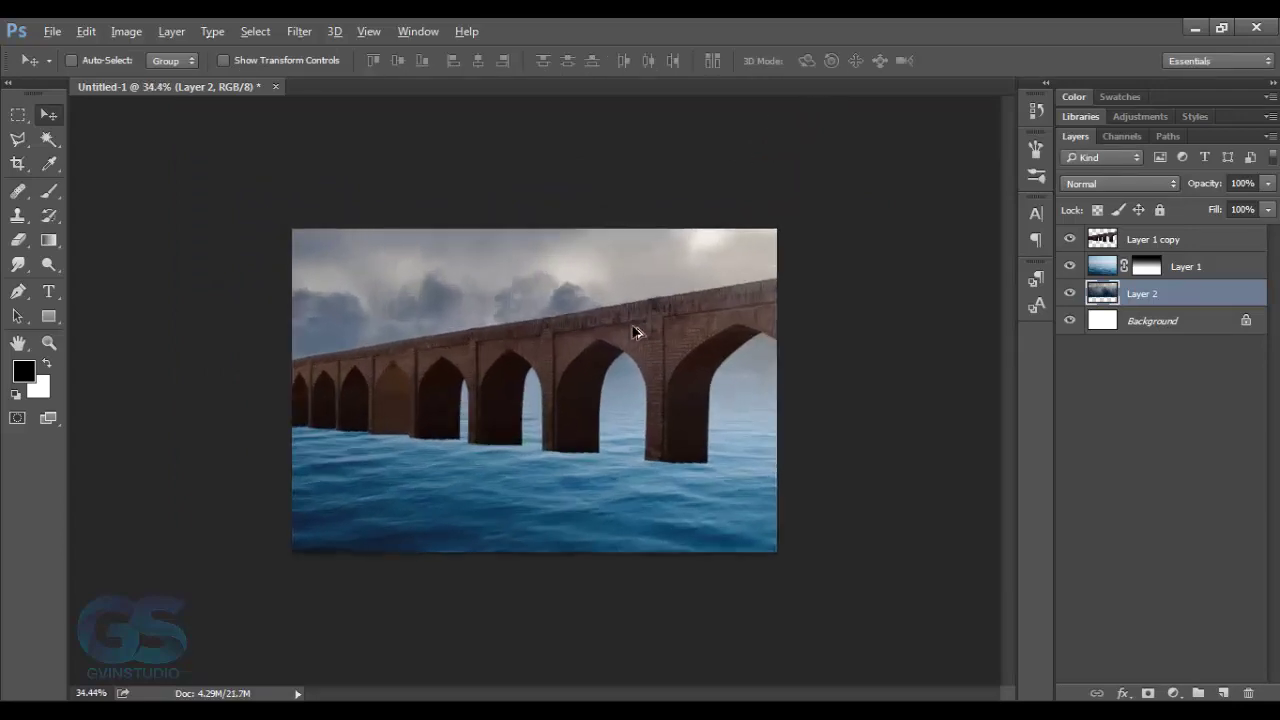
scroll(633, 331, "up", 3)
Step: Cool the sky toward cyan with Color Balance and add a clipped Exposure adjustment
left_click(1174, 694)
left_click(1078, 484)
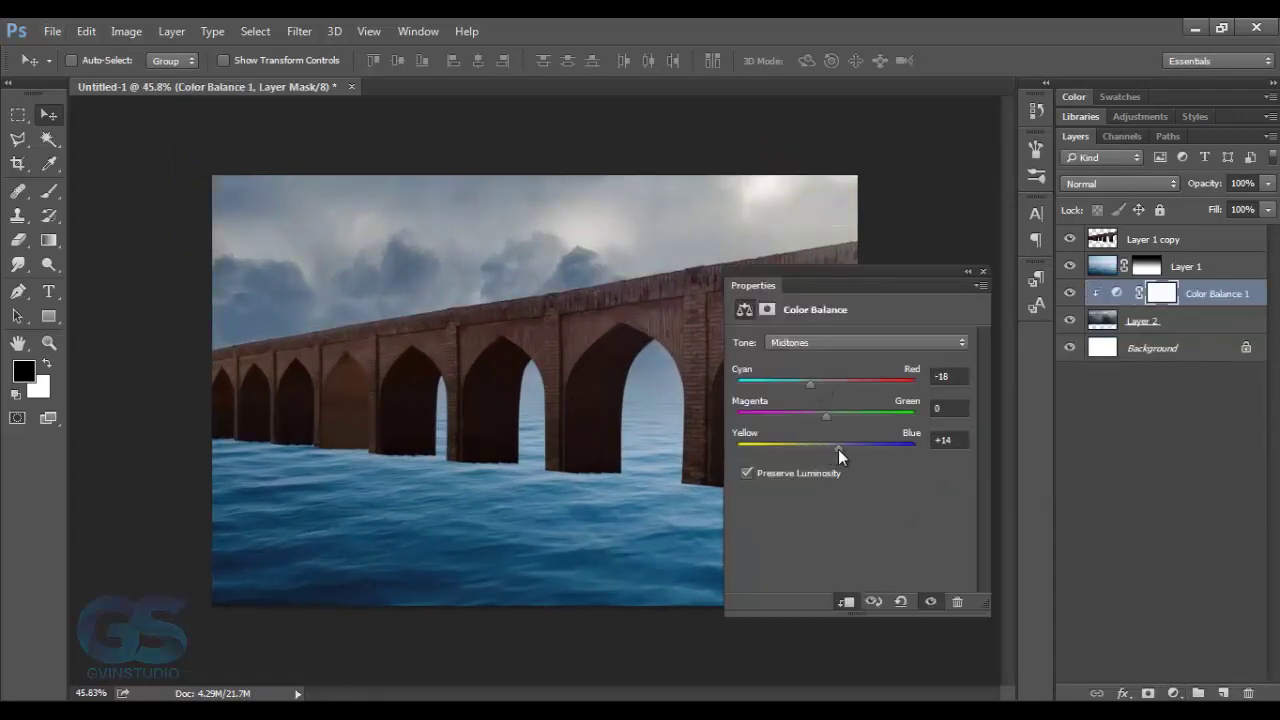
left_click_drag(810, 385, 839, 393)
left_click(1174, 694)
left_click(1100, 415)
left_click(846, 603)
left_click(983, 271)
Step: Darken the sea with a clipped Exposure adjustment at -2.53
left_click(1185, 266)
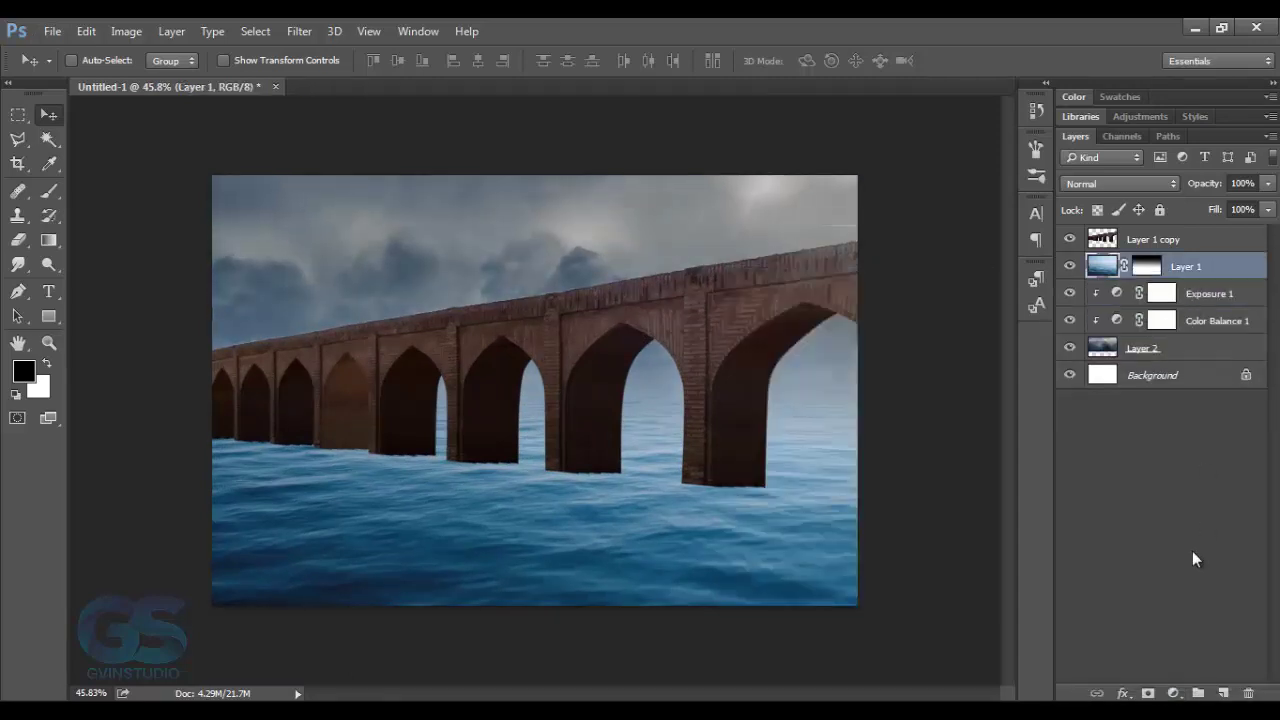
left_click(1174, 694)
left_click(1105, 412)
left_click(846, 602)
left_click_drag(850, 388, 807, 392)
left_click(983, 271)
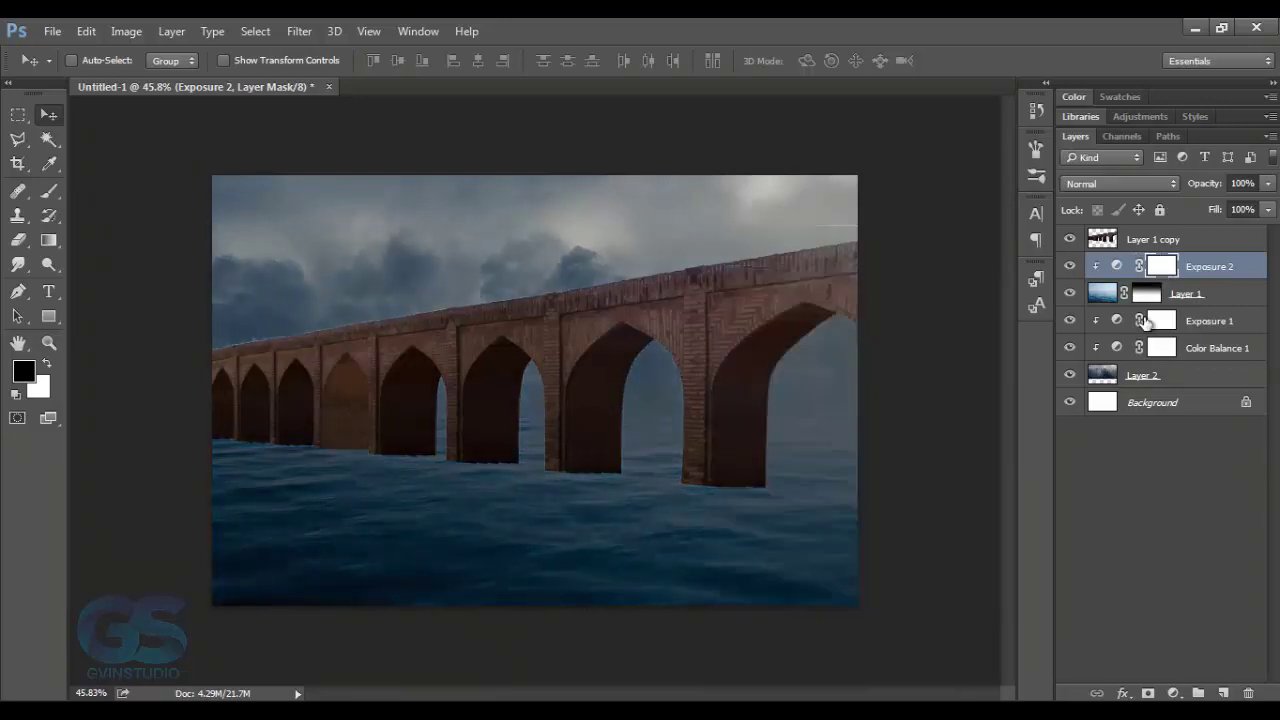
Step: Paint the Exposure mask with a 300 px brush to restore brightness around the arches
key("b")
key("bracketright")
key("bracketright")
key("bracketright")
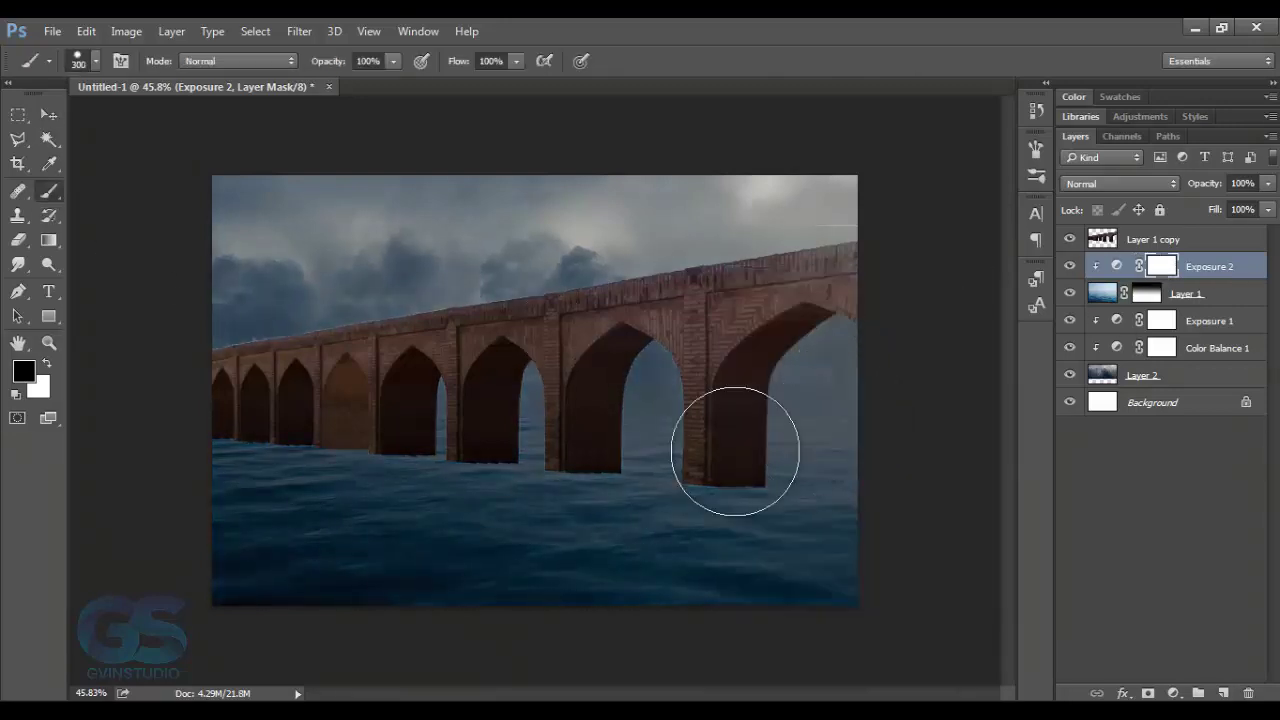
left_click_drag(459, 67, 428, 67)
mouse_move(800, 400)
left_mouse_down()
mouse_move(810, 440)
mouse_move(594, 409)
left_mouse_up()
key("bracketright")
key("bracketright")
key("v")
Step: Desaturate the sea with Hue/Saturation and darken the bridge with a -2.75 Exposure adjustment
left_click(1173, 693)
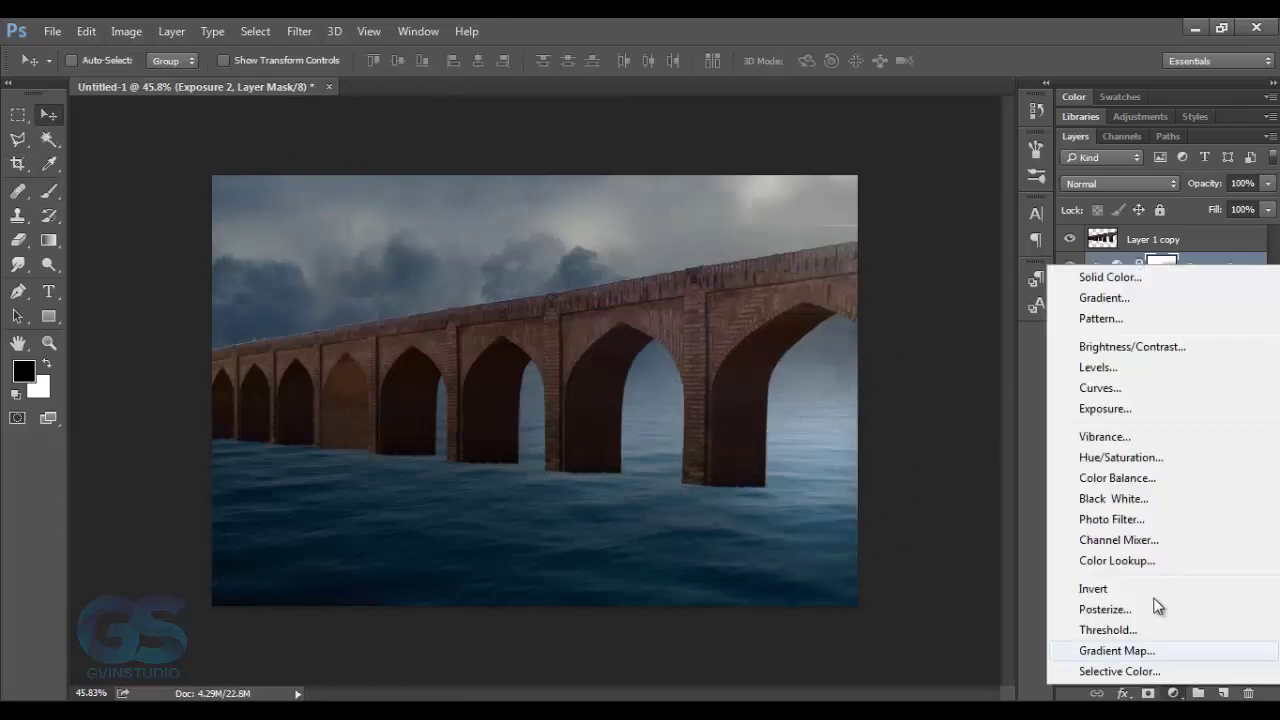
left_click(1110, 455)
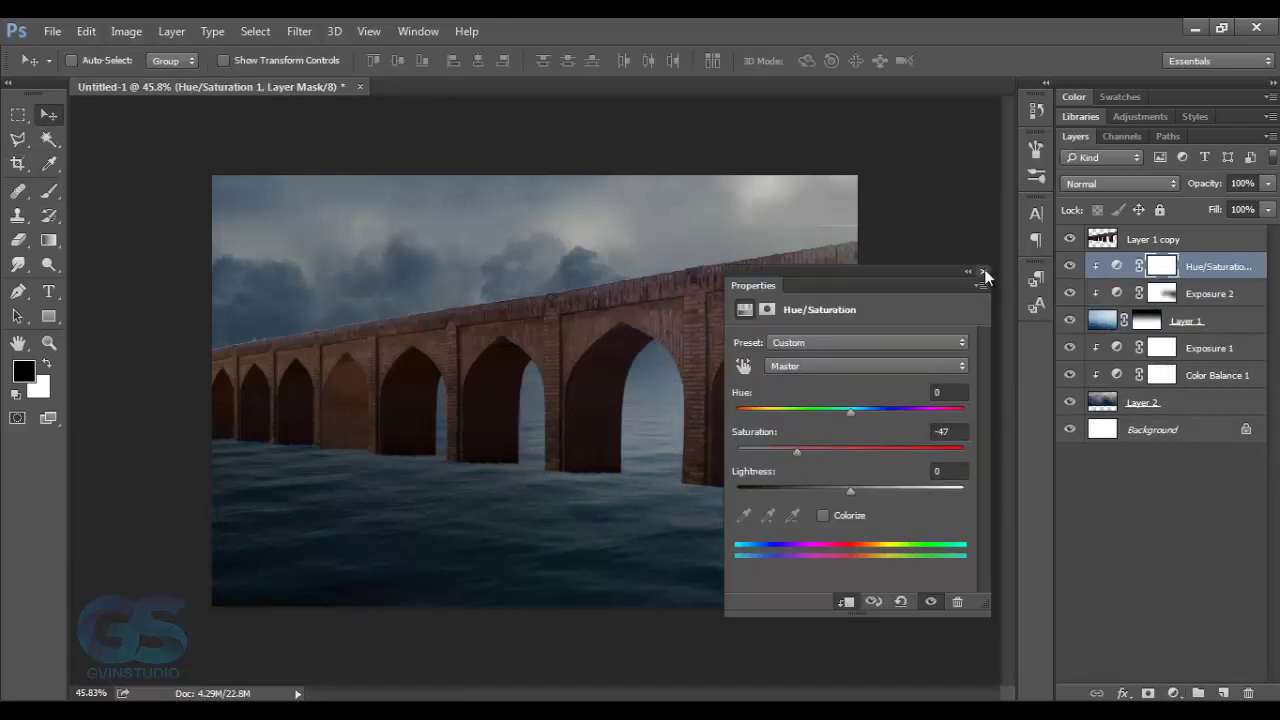
left_click(983, 271)
left_click(1150, 239)
left_click(1173, 693)
left_click(1105, 410)
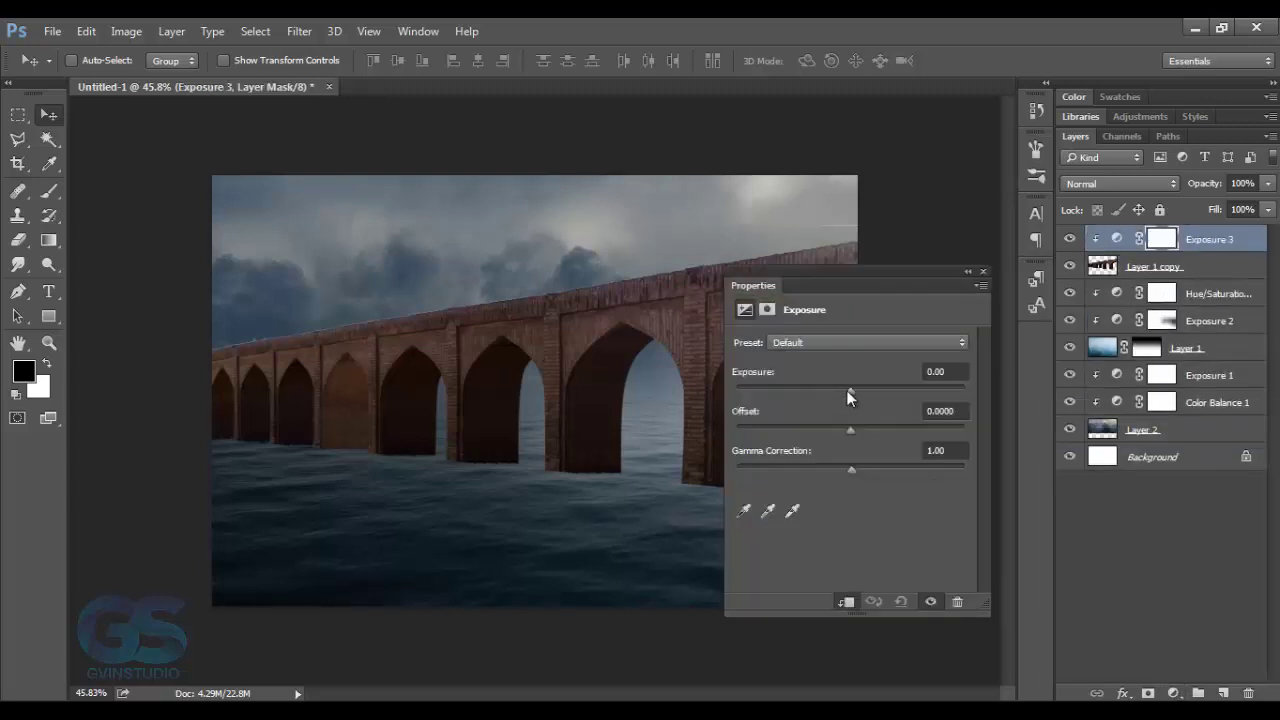
left_click_drag(850, 387, 803, 392)
left_click(983, 272)
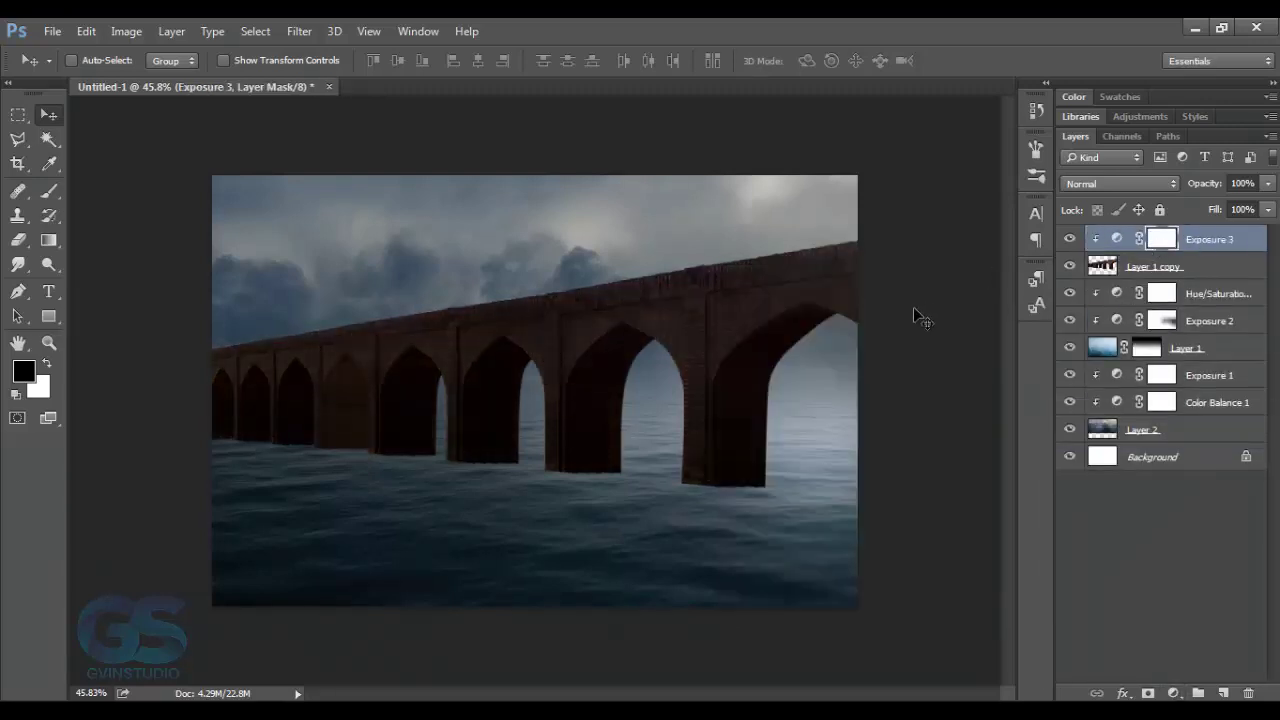
Step: Invert the Exposure 3 mask and set up a smaller white brush
key("ctrl+i")
scroll(157, 437, "up", 5)
scroll(508, 463, "up", 3)
key("b")
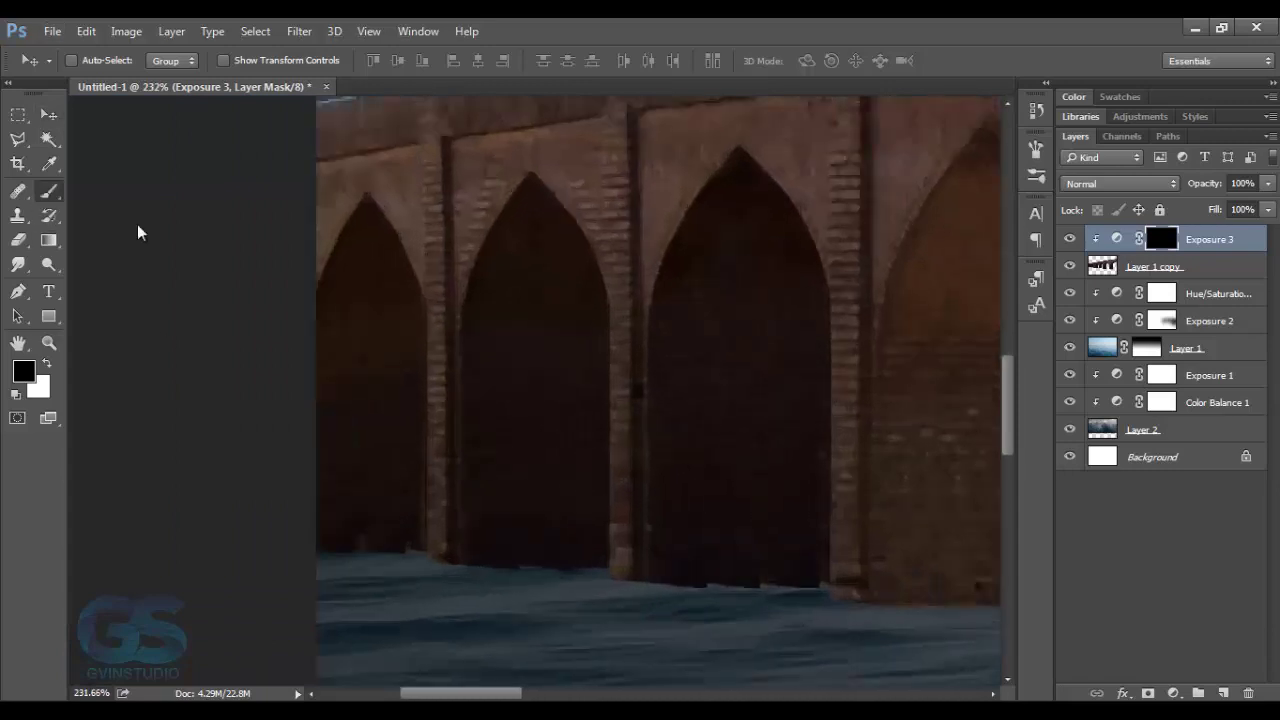
key("bracketleft")
key("bracketleft")
key("bracketleft")
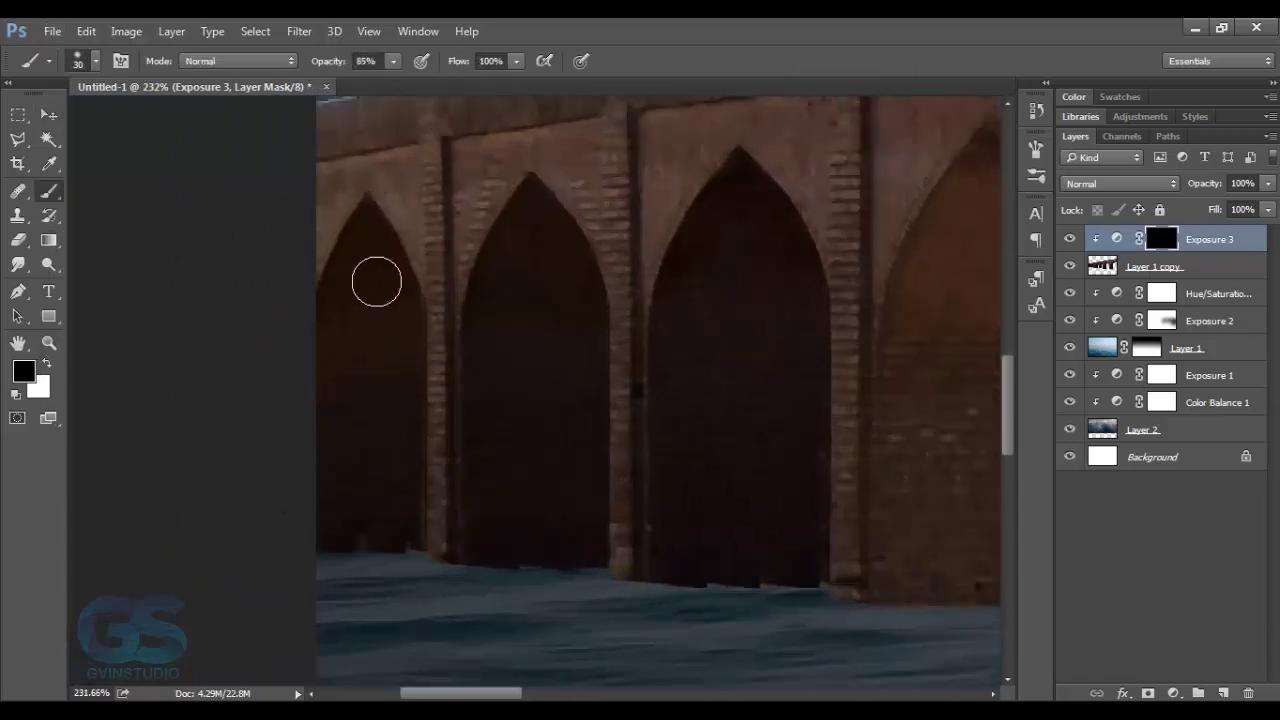
key("x")
Step: Paint the darkening into the left, middle and right arches
mouse_move(376, 282)
left_mouse_down()
mouse_move(361, 301)
mouse_move(375, 531)
left_mouse_up()
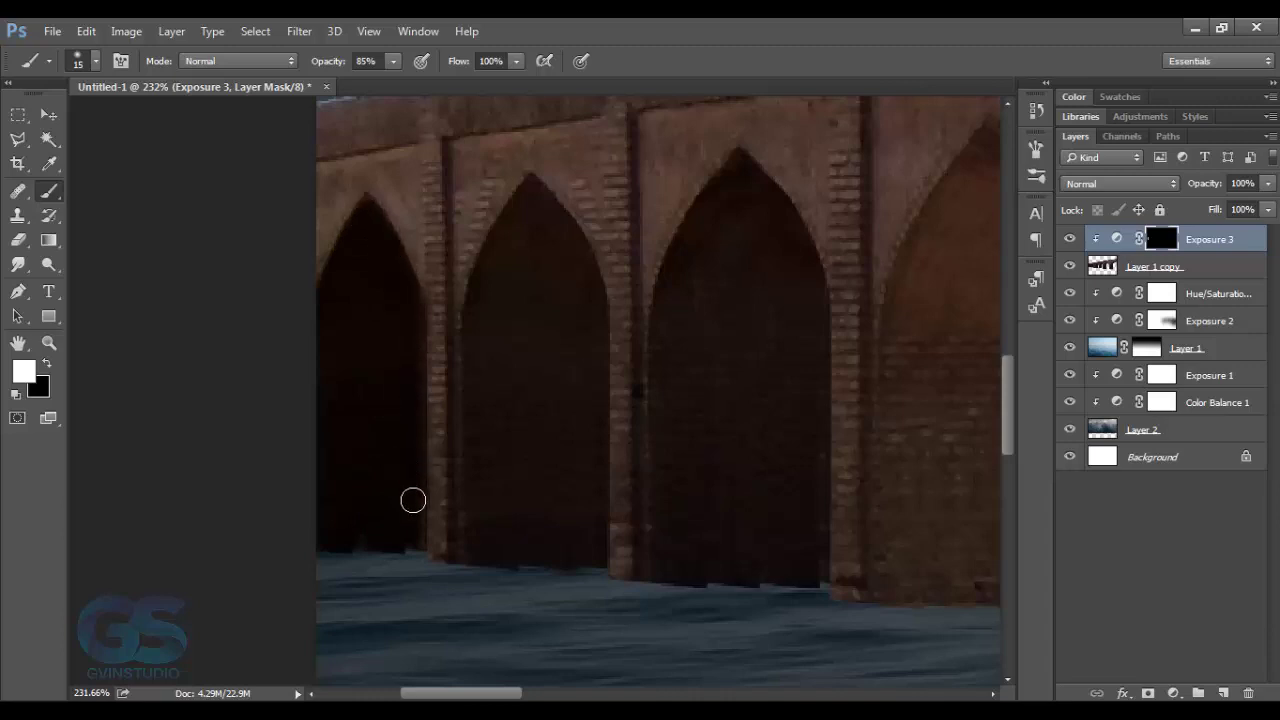
mouse_move(537, 337)
left_mouse_down()
mouse_move(480, 409)
mouse_move(574, 540)
left_mouse_up()
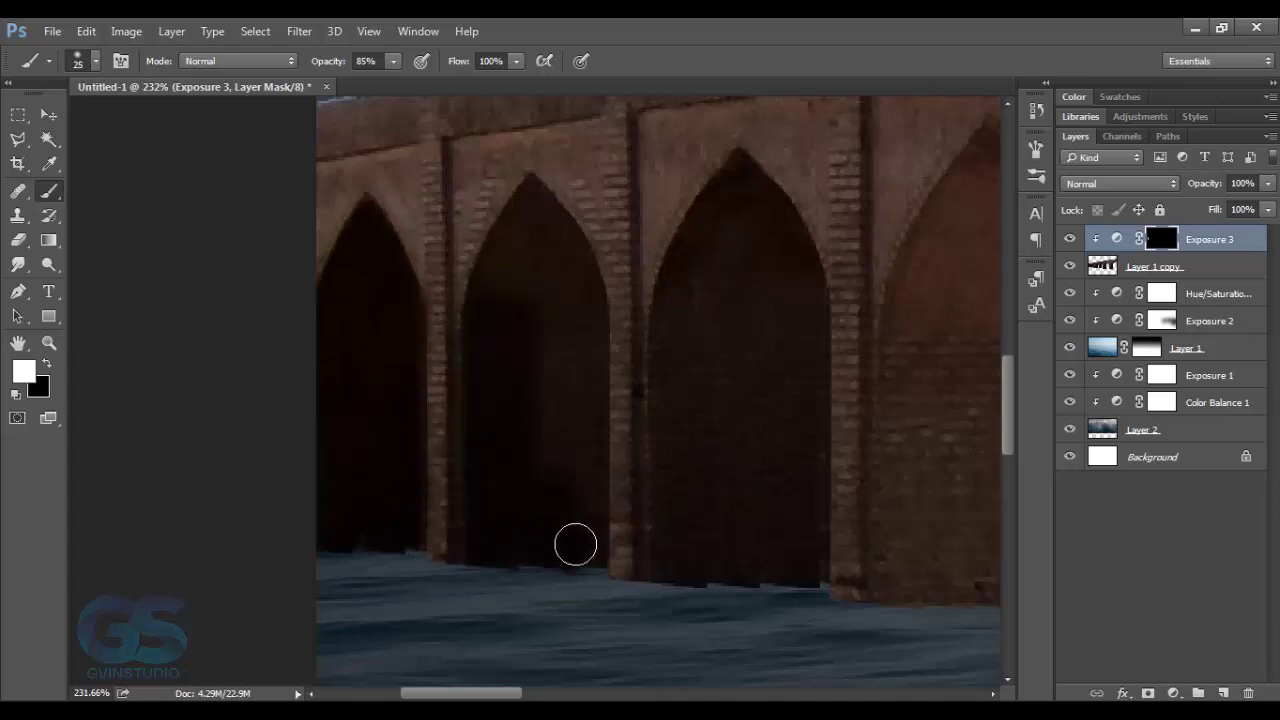
key("bracketright")
left_click_drag(560, 430, 531, 205)
left_click_drag(688, 300, 684, 443)
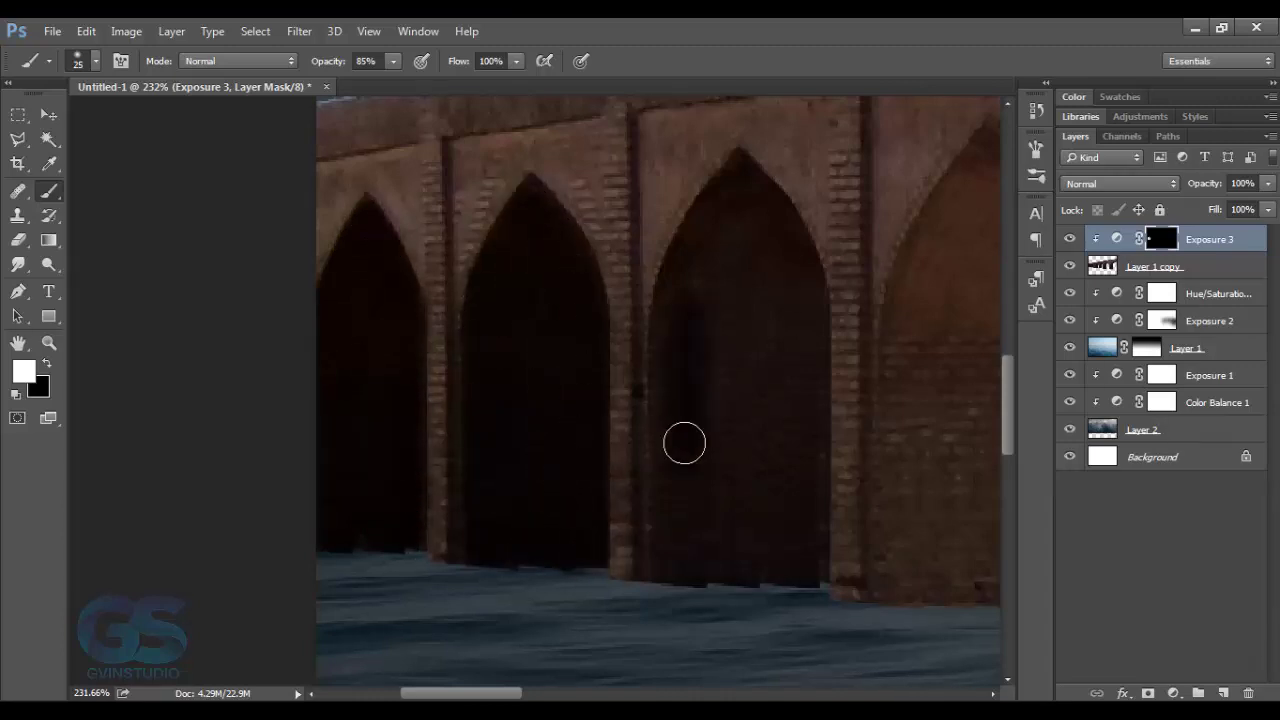
mouse_move(803, 294)
left_mouse_down()
mouse_move(800, 469)
mouse_move(709, 357)
mouse_move(767, 316)
left_mouse_up()
mouse_move(757, 518)
left_mouse_down()
mouse_move(628, 480)
mouse_move(589, 549)
mouse_move(637, 246)
mouse_move(694, 161)
mouse_move(774, 254)
mouse_move(786, 423)
mouse_move(643, 600)
mouse_move(673, 514)
mouse_move(714, 271)
mouse_move(764, 390)
left_mouse_up()
Step: Paint over the central arch's left side and remaining lighter parts
left_click_drag(426, 243, 346, 223)
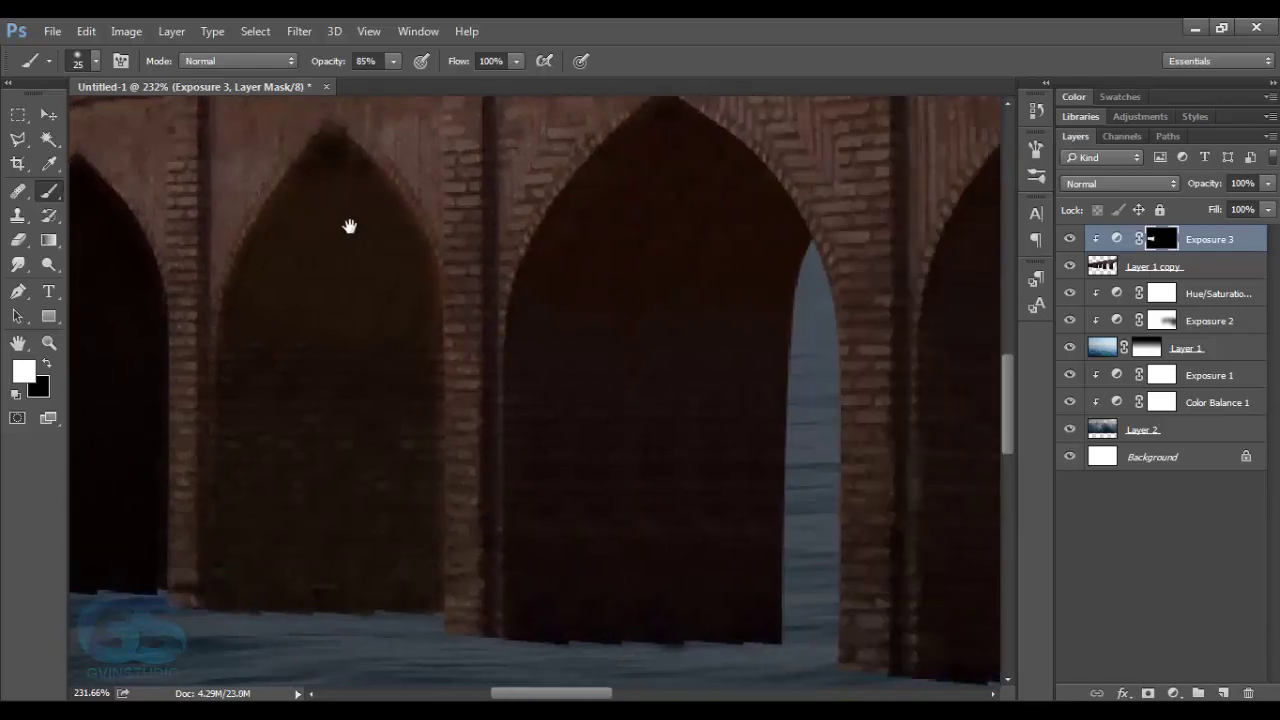
mouse_move(624, 262)
left_mouse_down()
mouse_move(520, 460)
mouse_move(549, 452)
mouse_move(543, 277)
mouse_move(734, 174)
mouse_move(643, 317)
mouse_move(700, 370)
left_mouse_up()
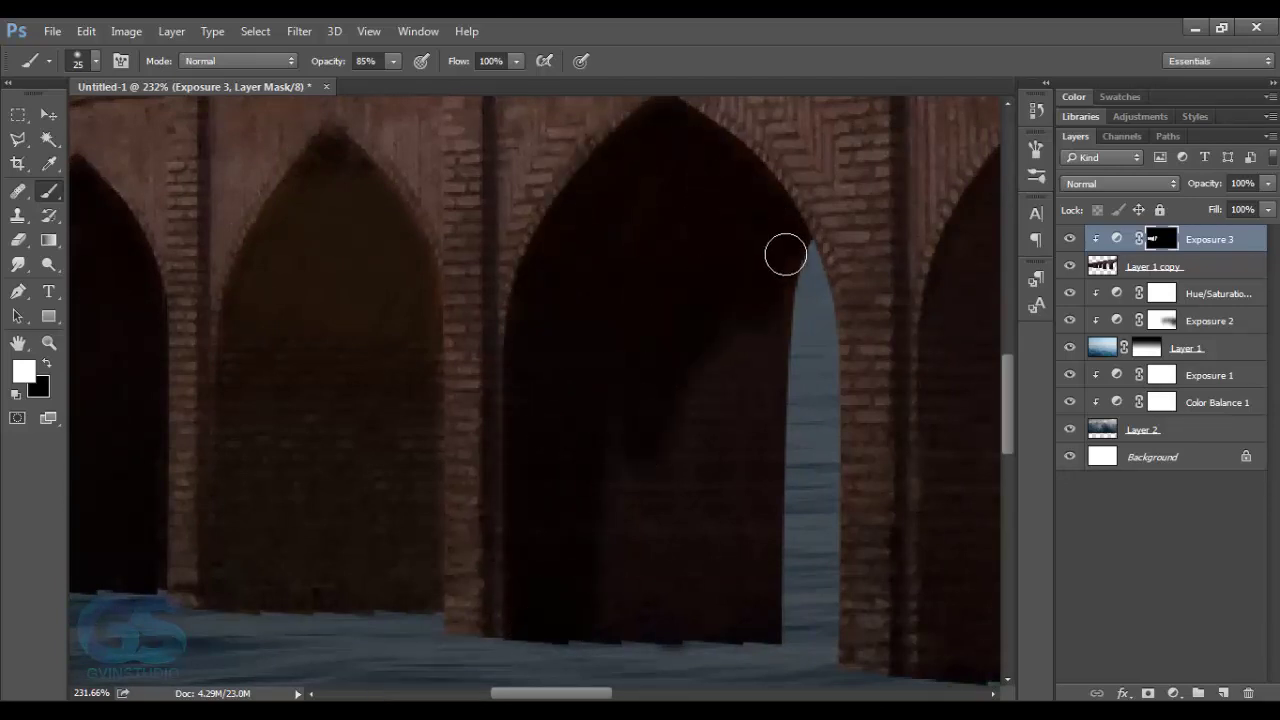
mouse_move(785, 254)
left_mouse_down()
mouse_move(729, 540)
mouse_move(603, 597)
mouse_move(554, 434)
mouse_move(500, 349)
mouse_move(409, 549)
mouse_move(444, 415)
mouse_move(606, 560)
mouse_move(549, 466)
mouse_move(691, 206)
mouse_move(537, 327)
mouse_move(517, 220)
mouse_move(457, 414)
mouse_move(603, 169)
mouse_move(636, 241)
left_mouse_up()
scroll(537, 327, "up", 2)
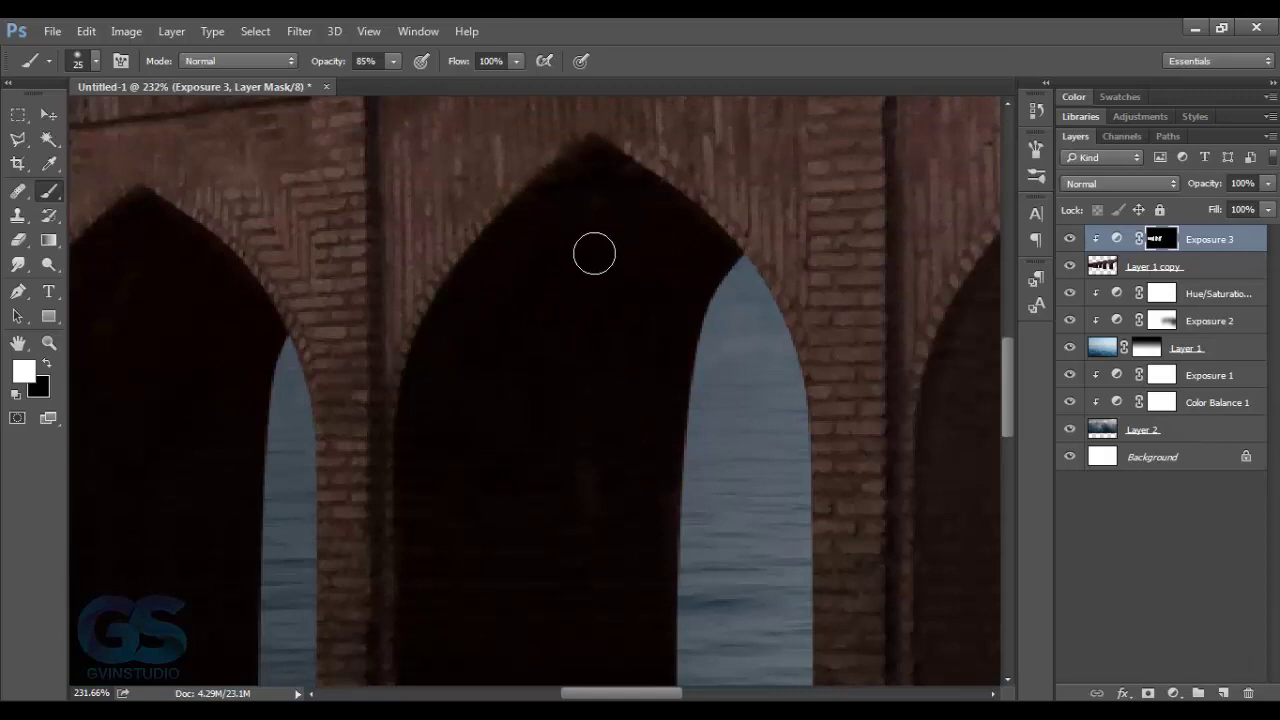
scroll(594, 253, "down", 2)
scroll(583, 286, "down", 2)
Step: Finish darkening the central and nearest arches, then fit the image on screen
mouse_move(594, 294)
left_mouse_down()
mouse_move(480, 251)
mouse_move(624, 114)
left_mouse_up()
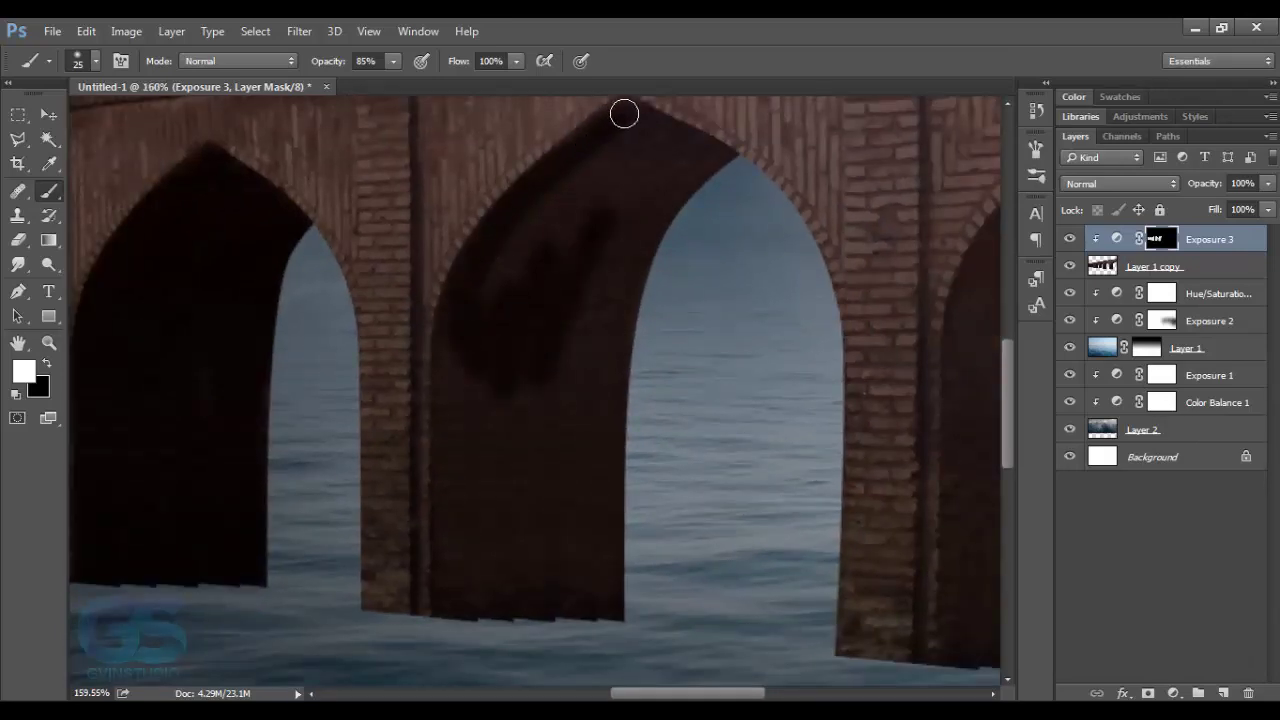
scroll(694, 354, "up", 1)
mouse_move(694, 354)
left_mouse_down()
mouse_move(631, 194)
mouse_move(470, 351)
left_mouse_up()
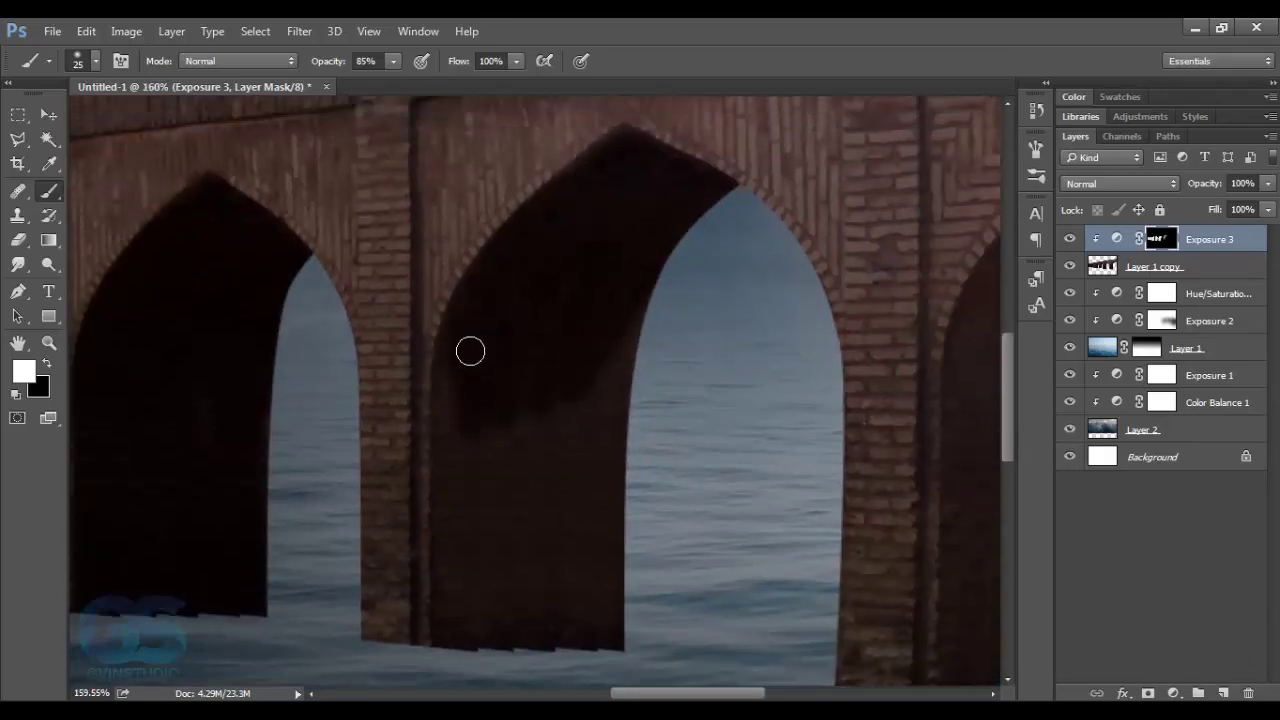
mouse_move(439, 484)
left_mouse_down()
mouse_move(483, 434)
mouse_move(600, 394)
left_mouse_up()
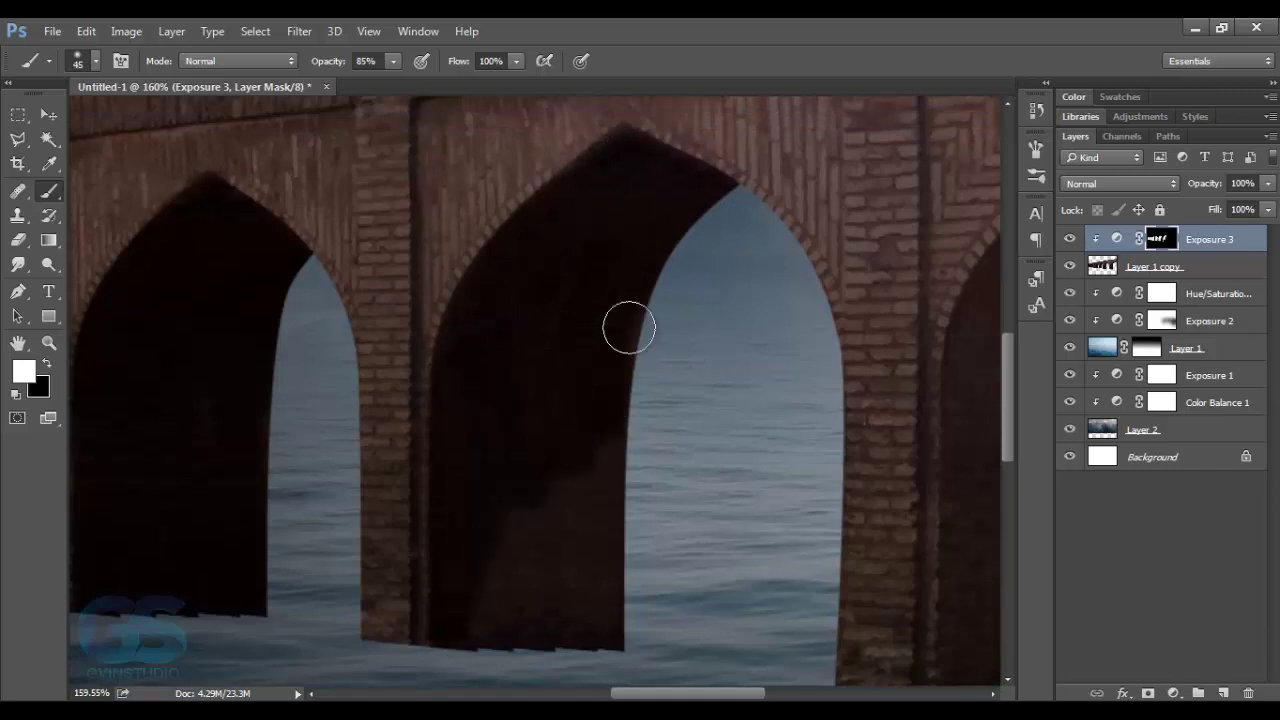
mouse_move(628, 328)
left_mouse_down()
mouse_move(503, 549)
mouse_move(623, 360)
mouse_move(568, 431)
mouse_move(640, 523)
mouse_move(697, 329)
mouse_move(583, 263)
mouse_move(747, 209)
mouse_move(554, 374)
mouse_move(554, 313)
left_mouse_up()
scroll(618, 345, "right", 3)
left_click_drag(708, 218, 646, 314)
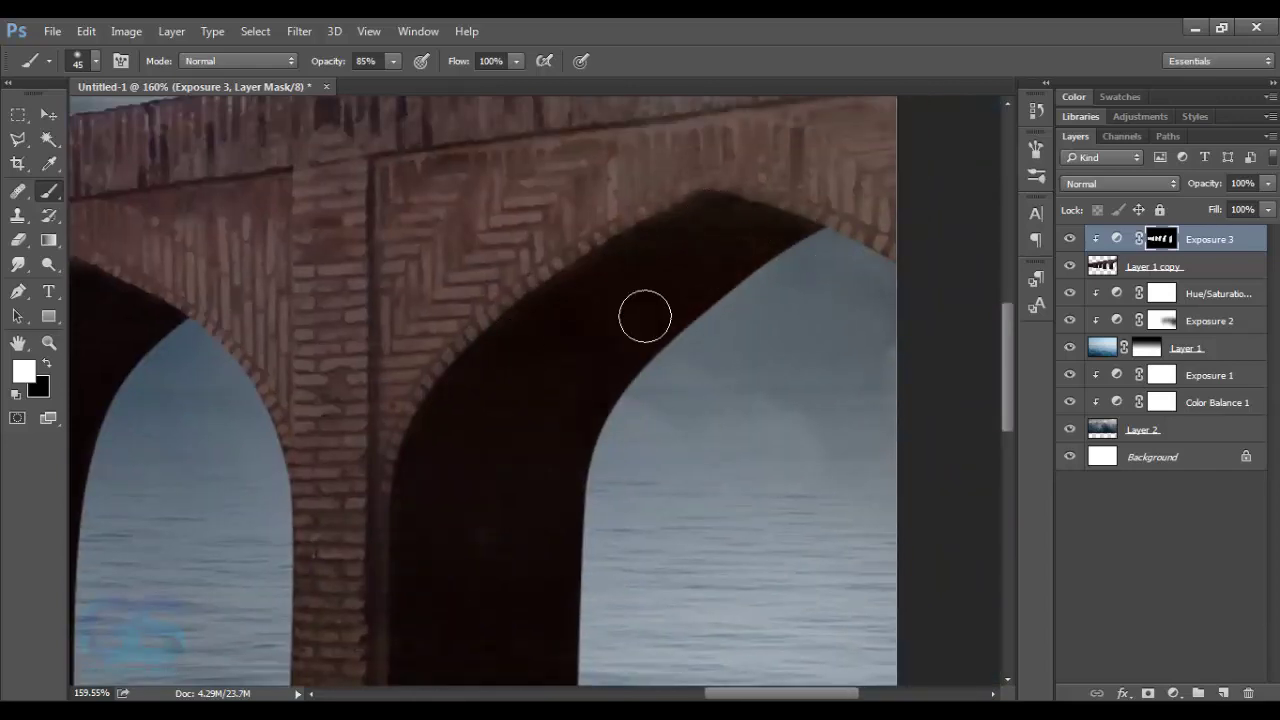
key("ctrl+0")
Step: Move the bridge down slightly and stretch it a little wider to the right
key("v")
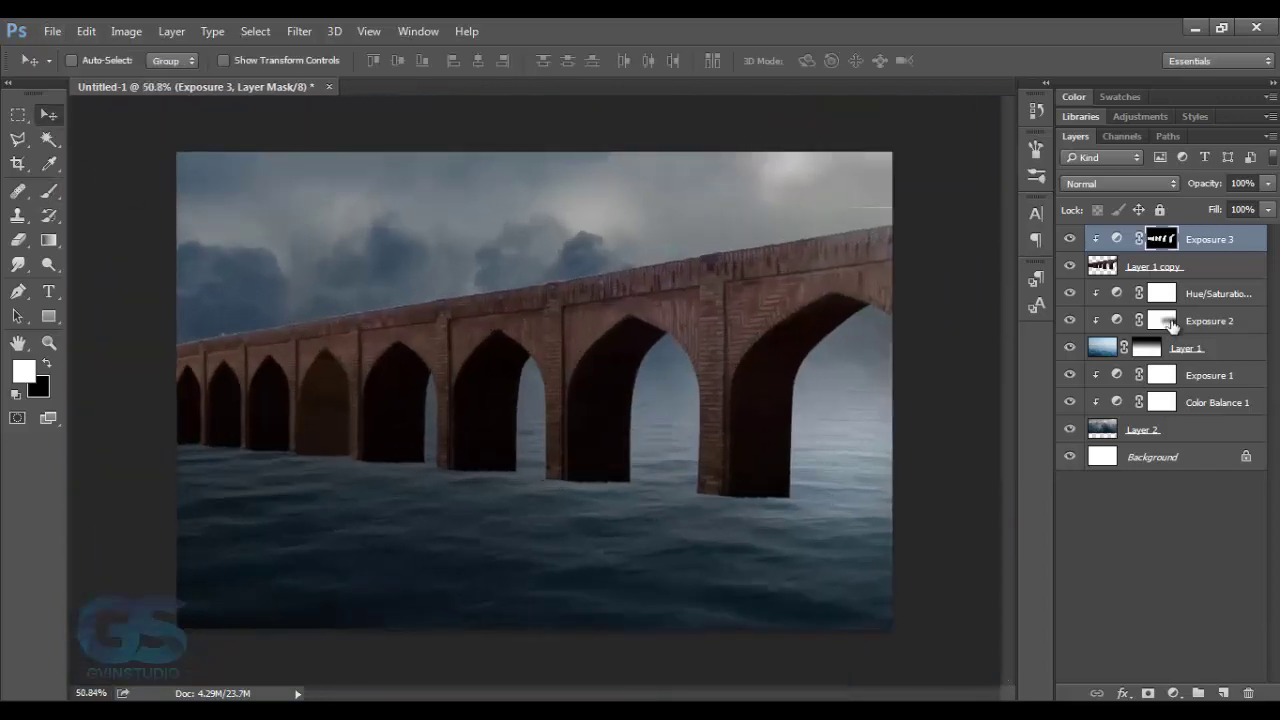
left_click(1183, 274, "shift")
left_click_drag(838, 337, 876, 397)
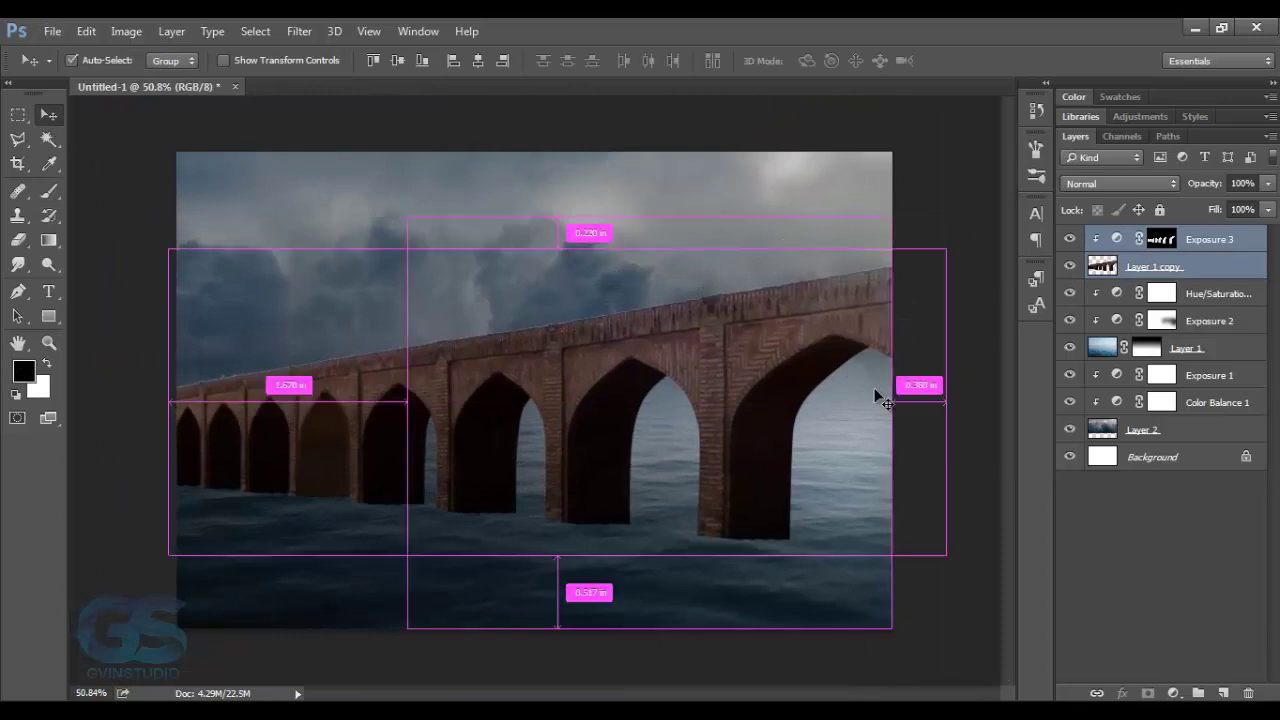
key("ctrl+t")
left_click_drag(895, 245, 951, 245)
left_click(851, 57)
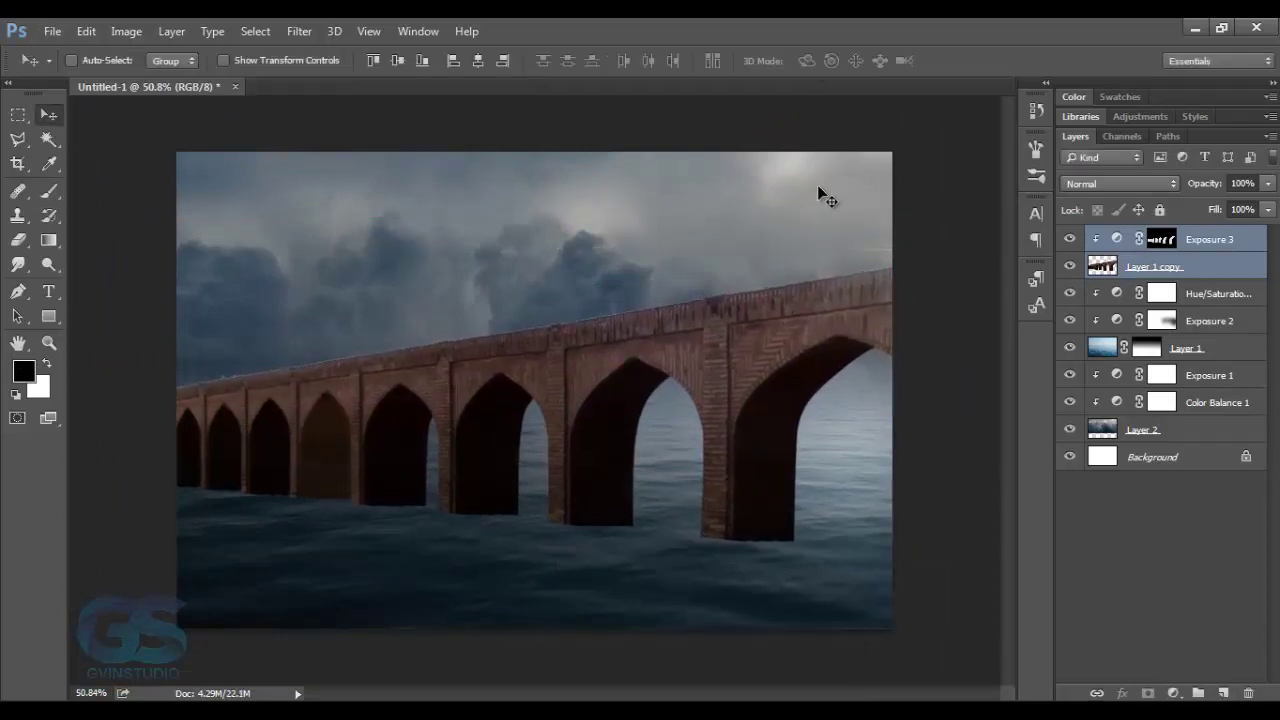
Step: Add a new Exposure 4 adjustment clipped to the bridge
left_click(1210, 239)
left_click(1173, 693)
left_click(1105, 413)
left_click(846, 601)
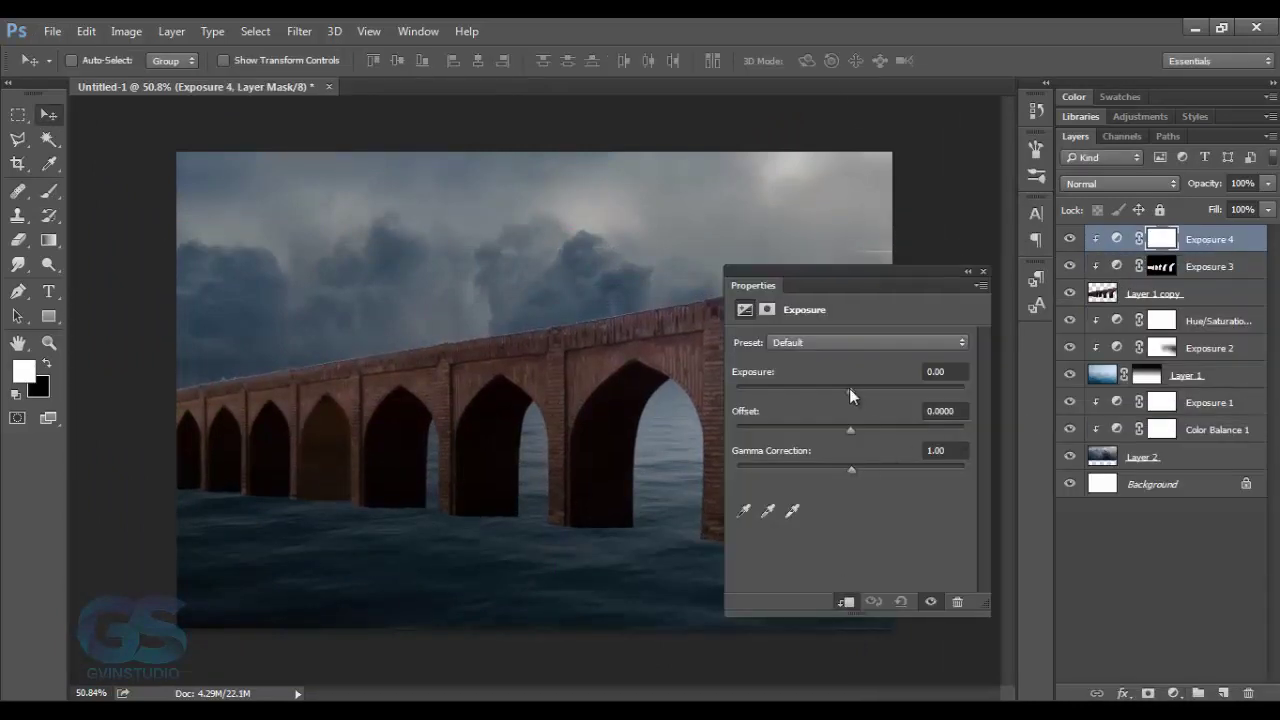
left_click(983, 271)
Step: Mask Exposure 4 over the middle arches with a 500 px black brush
key("b")
key("x")
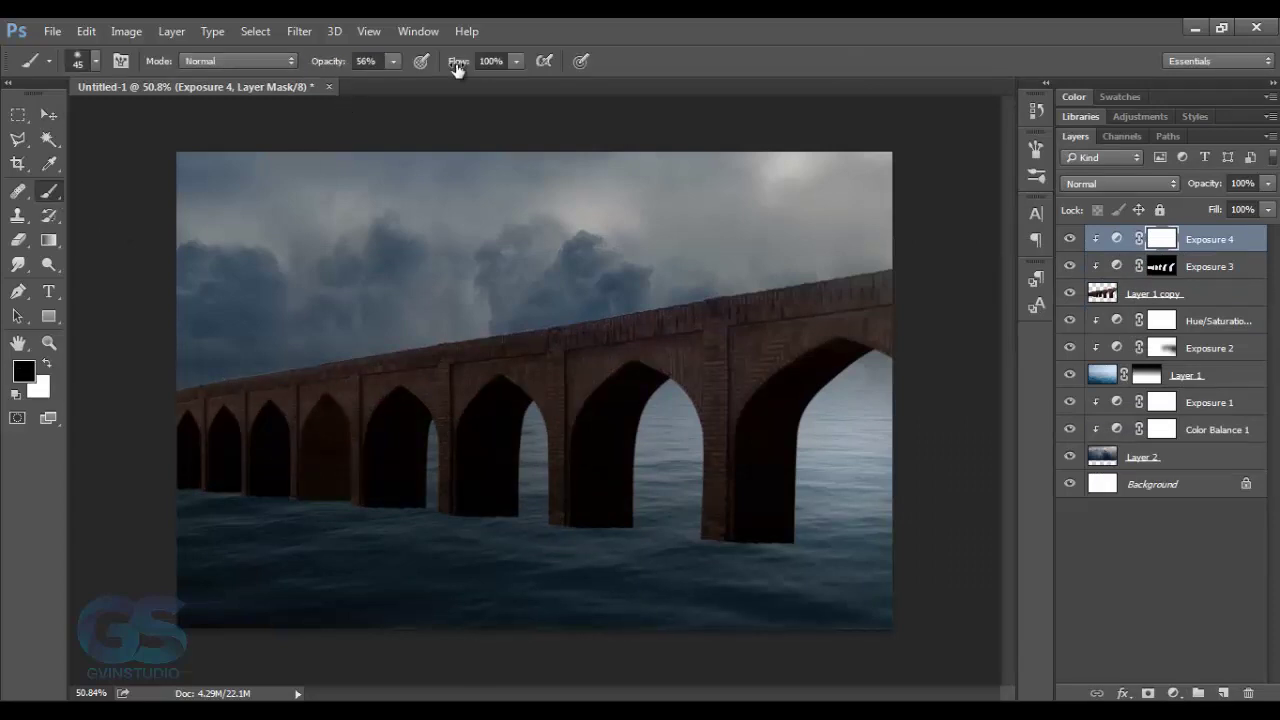
key("bracketright")
key("bracketright")
mouse_move(780, 273)
left_mouse_down()
mouse_move(686, 471)
mouse_move(543, 429)
left_mouse_up()
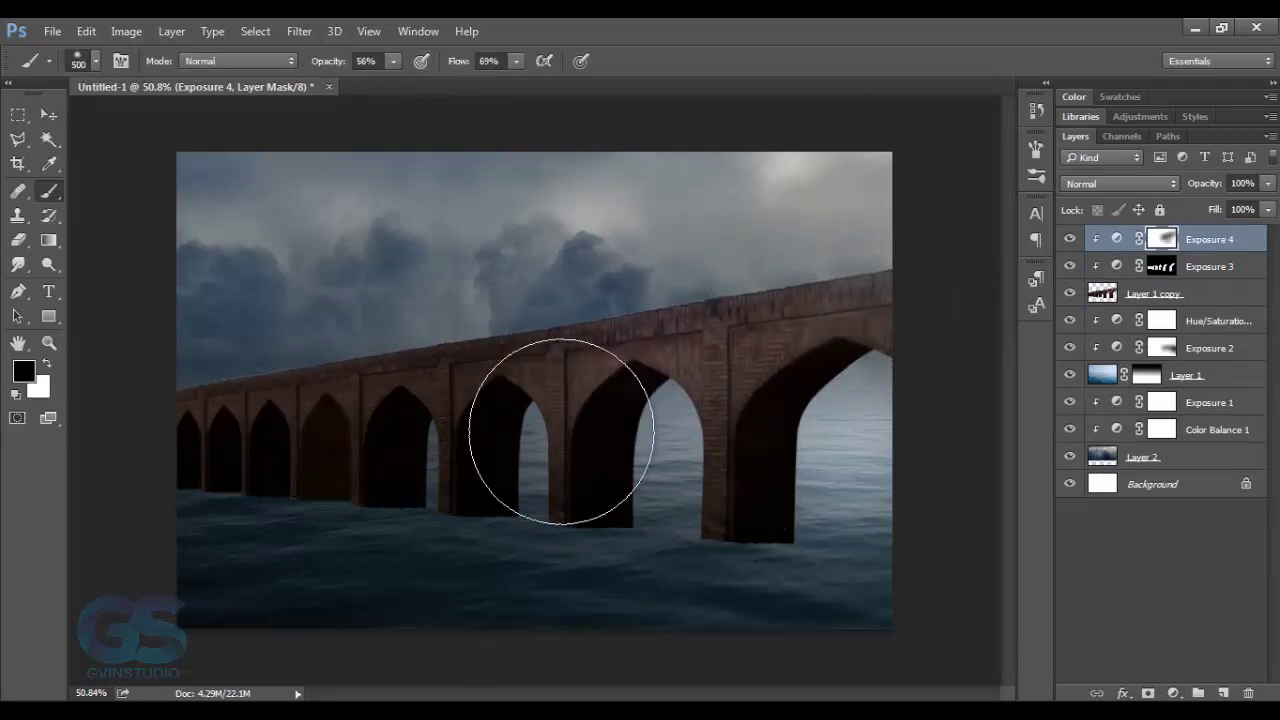
Step: Add a Hue/Saturation adjustment clipped to the bridge at -49 saturation
left_click(48, 115)
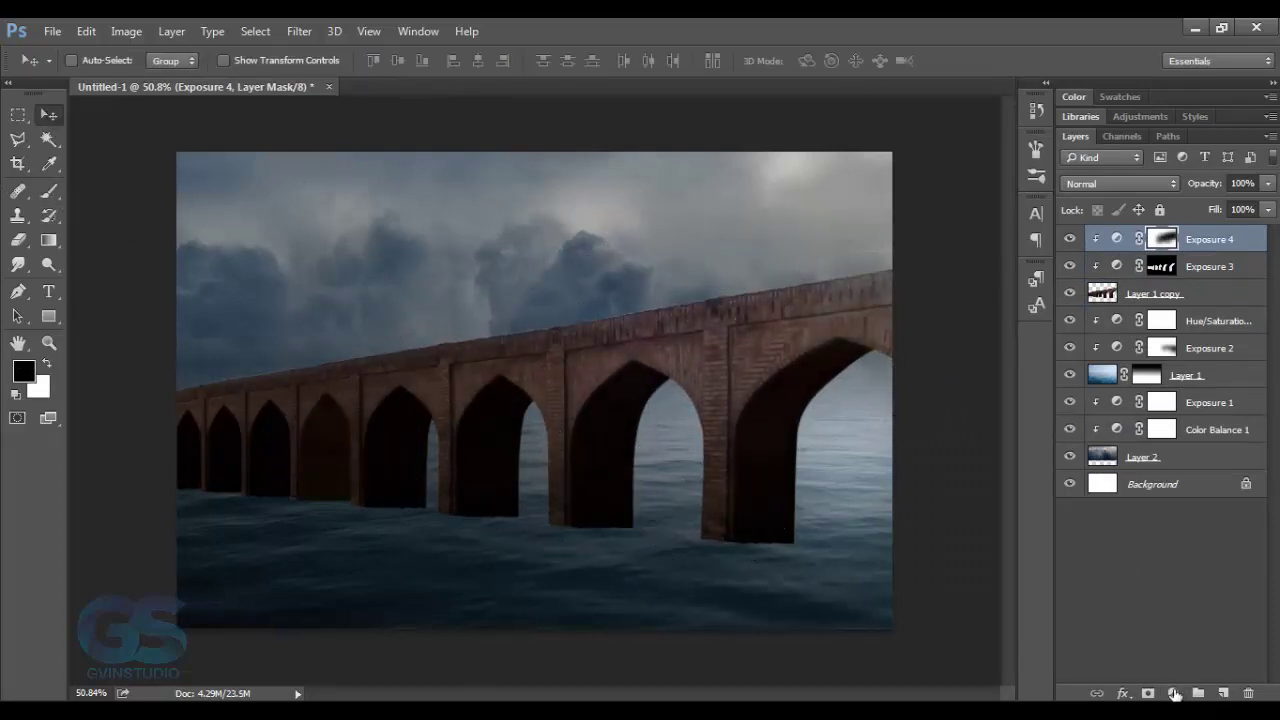
left_click(1173, 693)
left_click(1105, 462)
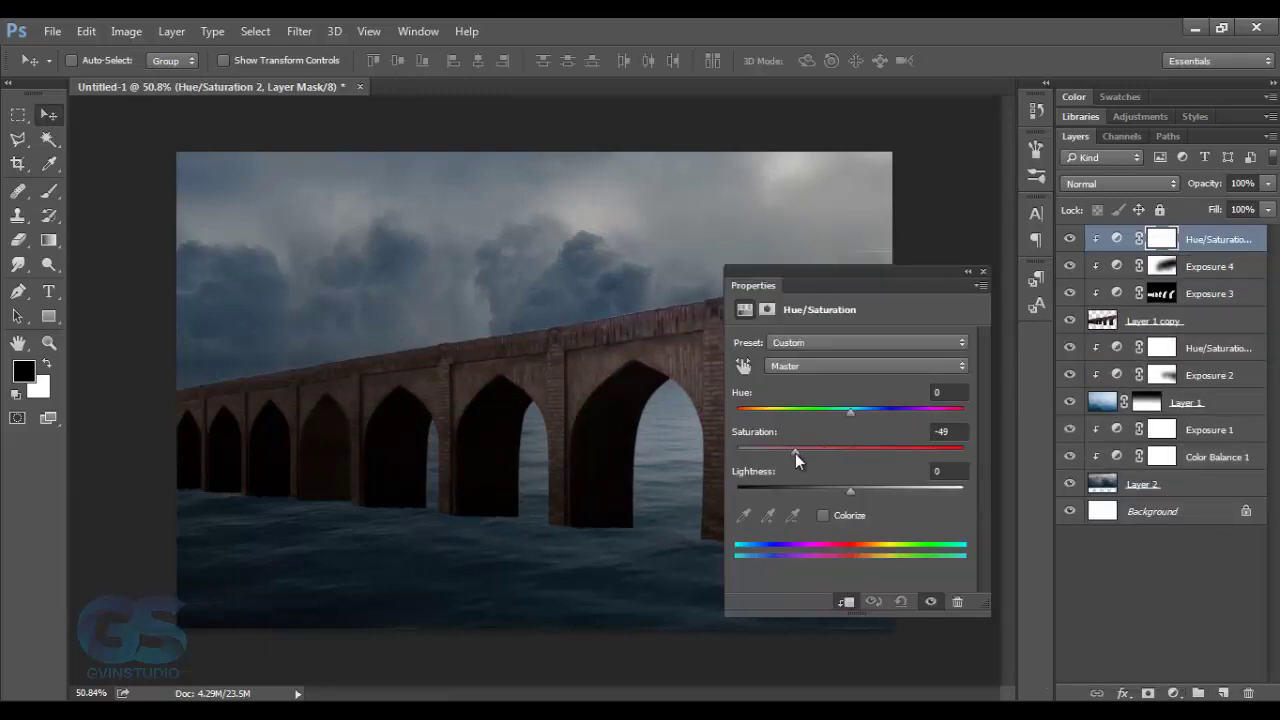
left_click(983, 271)
Step: Lower Exposure 1 to -0.99 to darken the sky and sea
double_click(1117, 429)
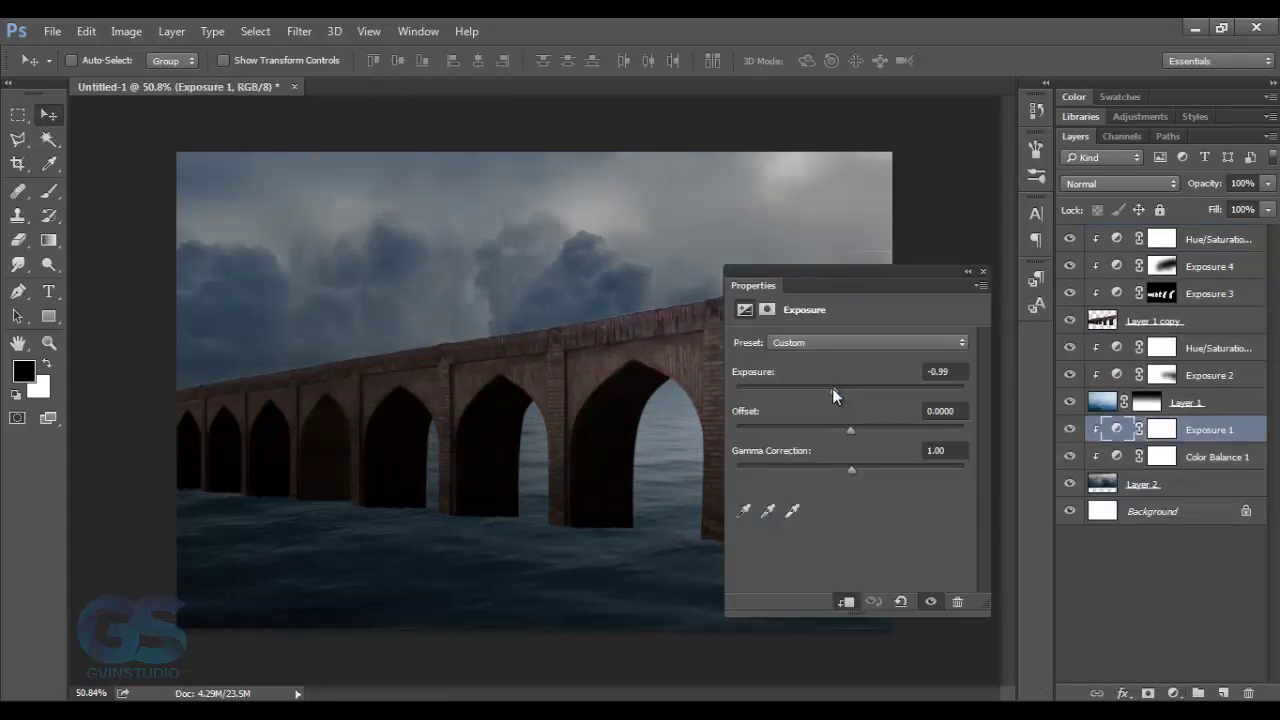
left_click_drag(850, 391, 825, 391)
left_click(983, 271)
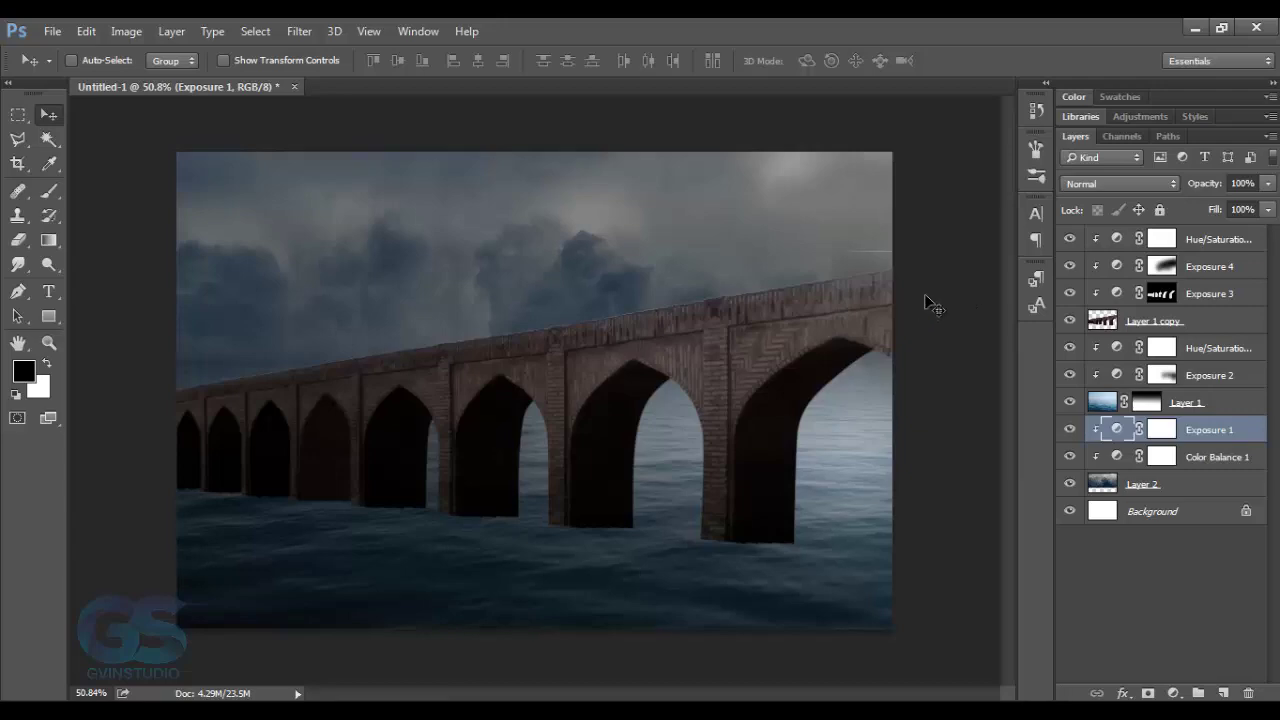
left_click(1190, 348)
left_click(52, 31)
left_click(90, 360)
Step: Bring the locomotive image into the composition and flip it horizontally
double_click(592, 390)
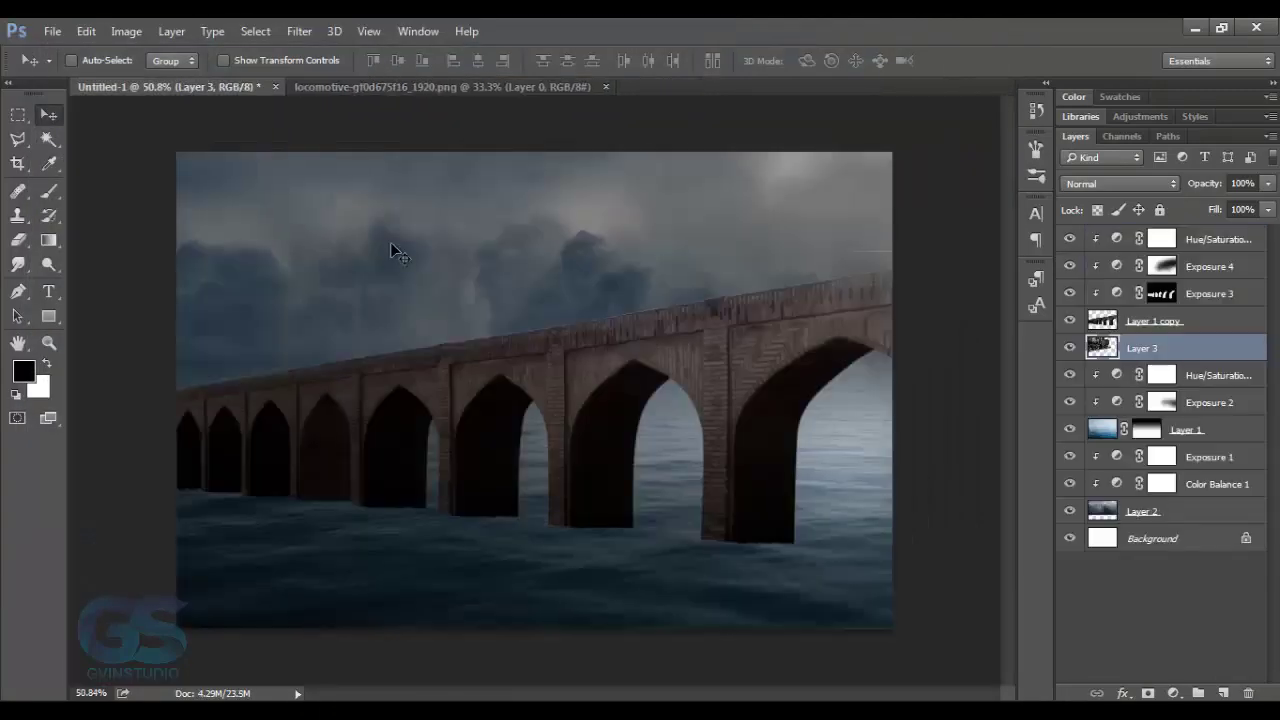
left_click_drag(500, 350, 440, 270)
key("ctrl+t")
right_click(438, 270)
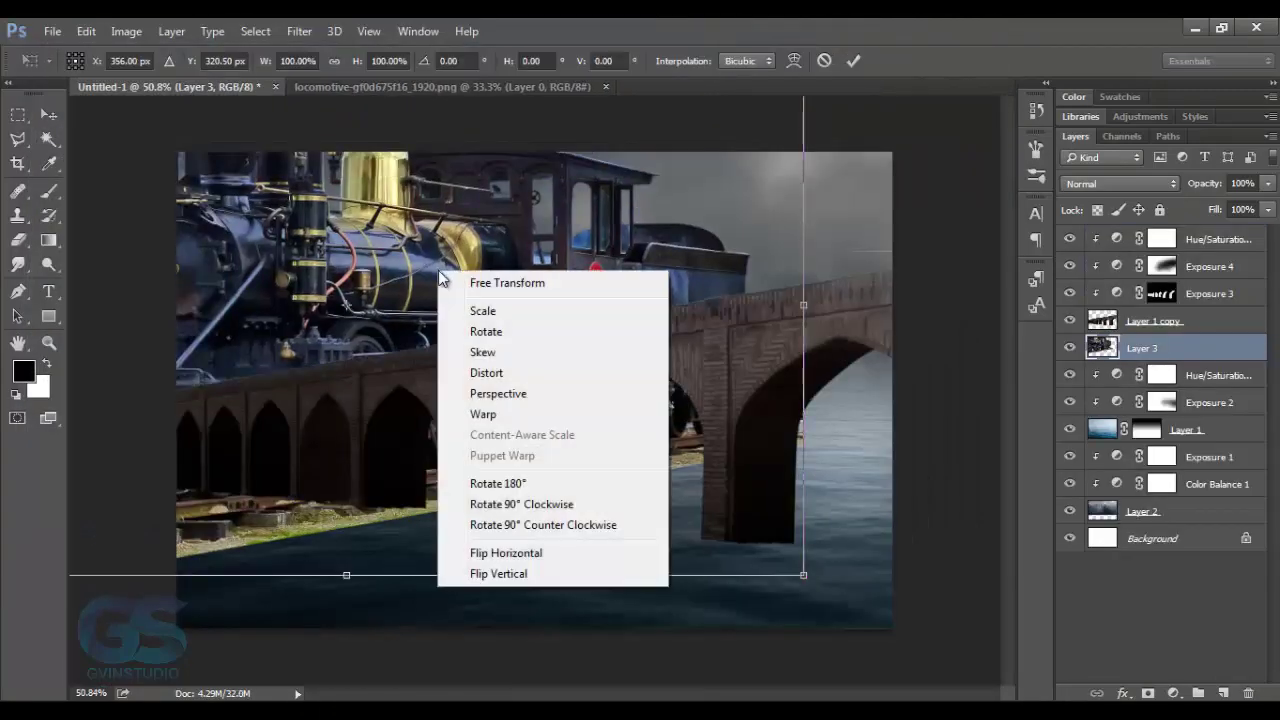
left_click(506, 553)
Step: Shrink, rotate and place the locomotive on the bridge deck
left_click_drag(803, 575, 540, 417)
left_click_drag(502, 351, 540, 420)
left_click_drag(420, 330, 415, 290)
left_click_drag(555, 240, 535, 195)
left_click_drag(470, 325, 504, 349)
mouse_move(538, 208)
left_mouse_down()
mouse_move(528, 220)
mouse_move(559, 200)
left_mouse_up()
Step: Distort the locomotive's corners to match the bridge perspective
right_click(503, 266)
left_click(302, 288)
left_click_drag(279, 260, 291, 250)
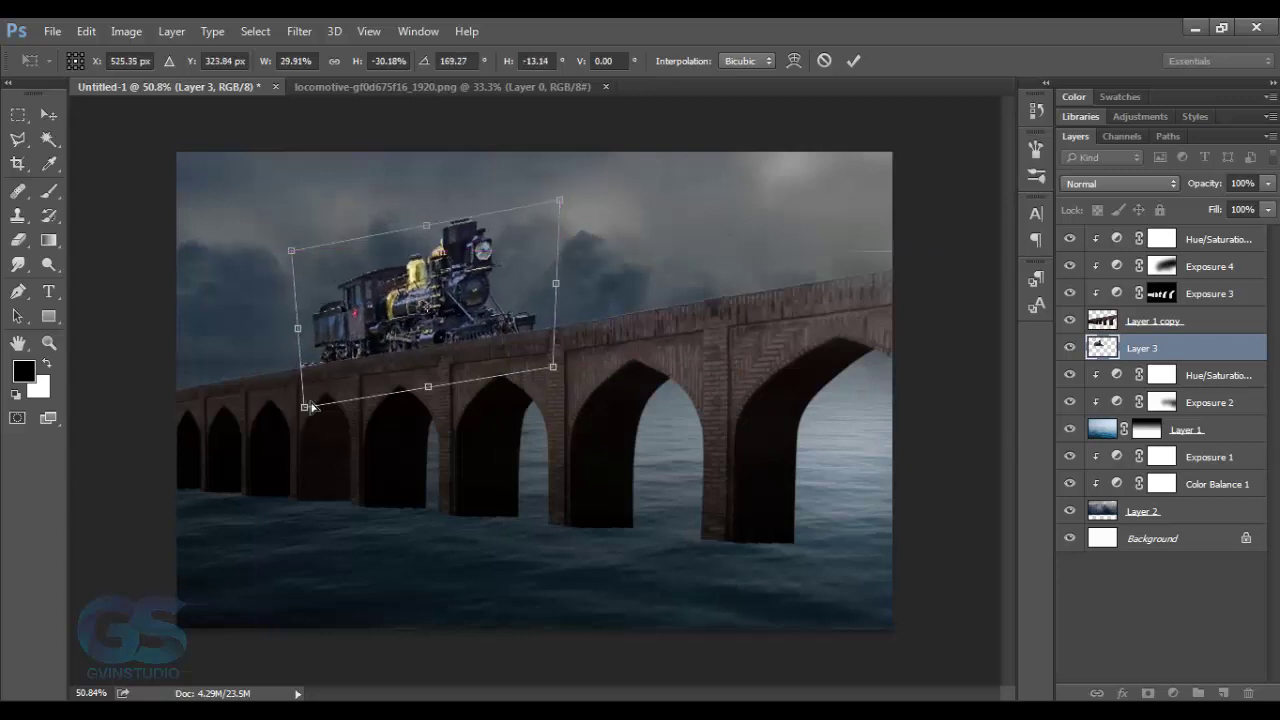
left_click_drag(310, 406, 302, 407)
right_click(389, 348)
left_click(460, 399)
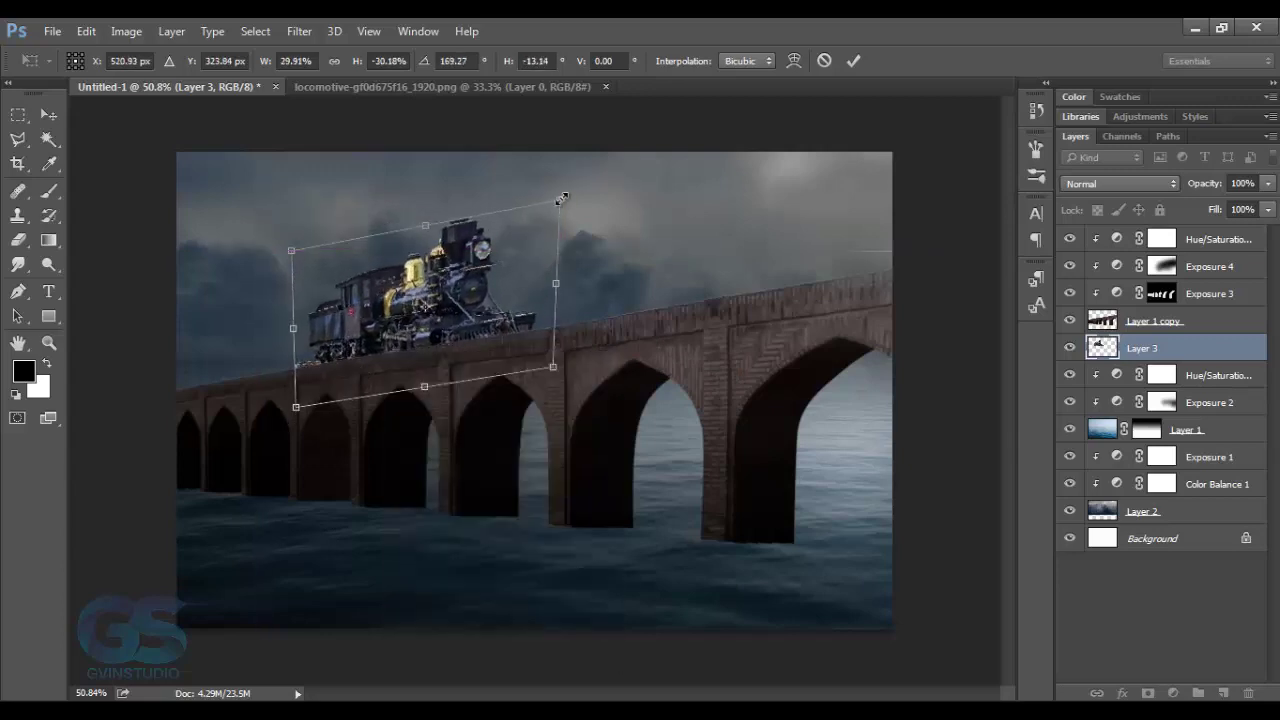
left_click_drag(562, 199, 557, 228)
key("Return")
Step: Skew the locomotive so it follows the bridge's slope
key("ctrl+t")
key("Return")
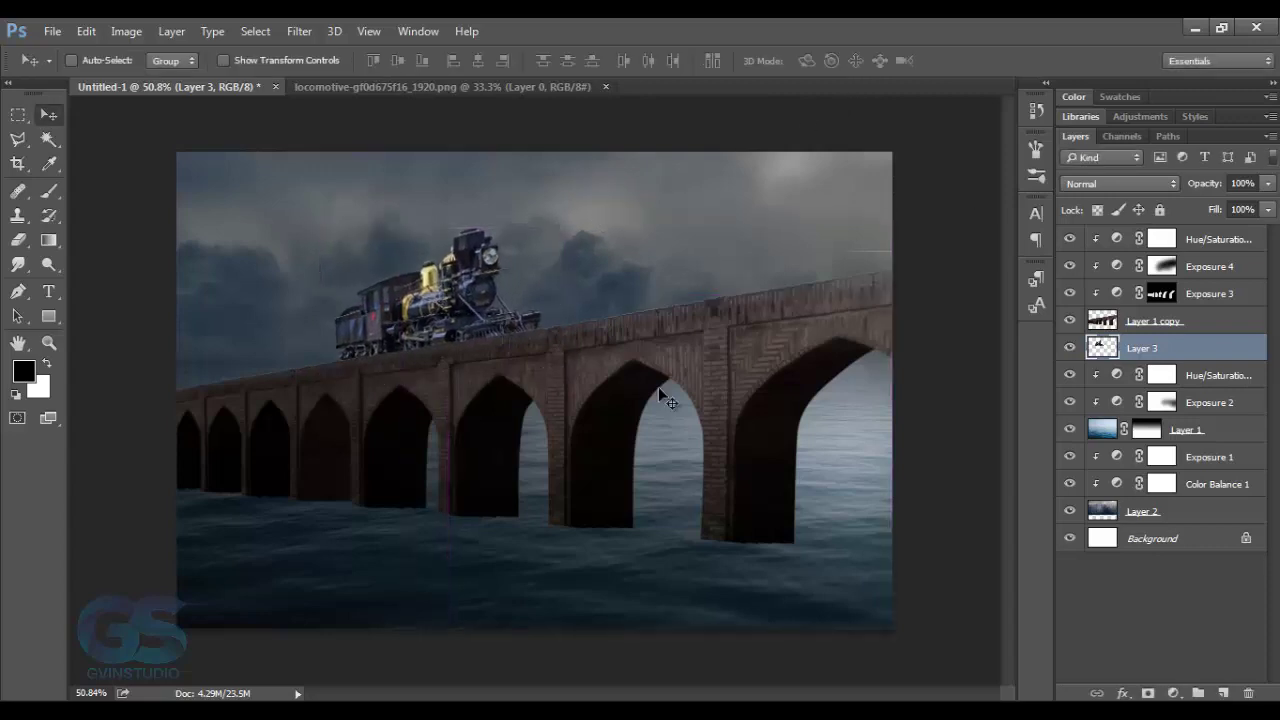
scroll(535, 390, "down", 1)
key("ctrl+t")
right_click(481, 310)
left_click(360, 258)
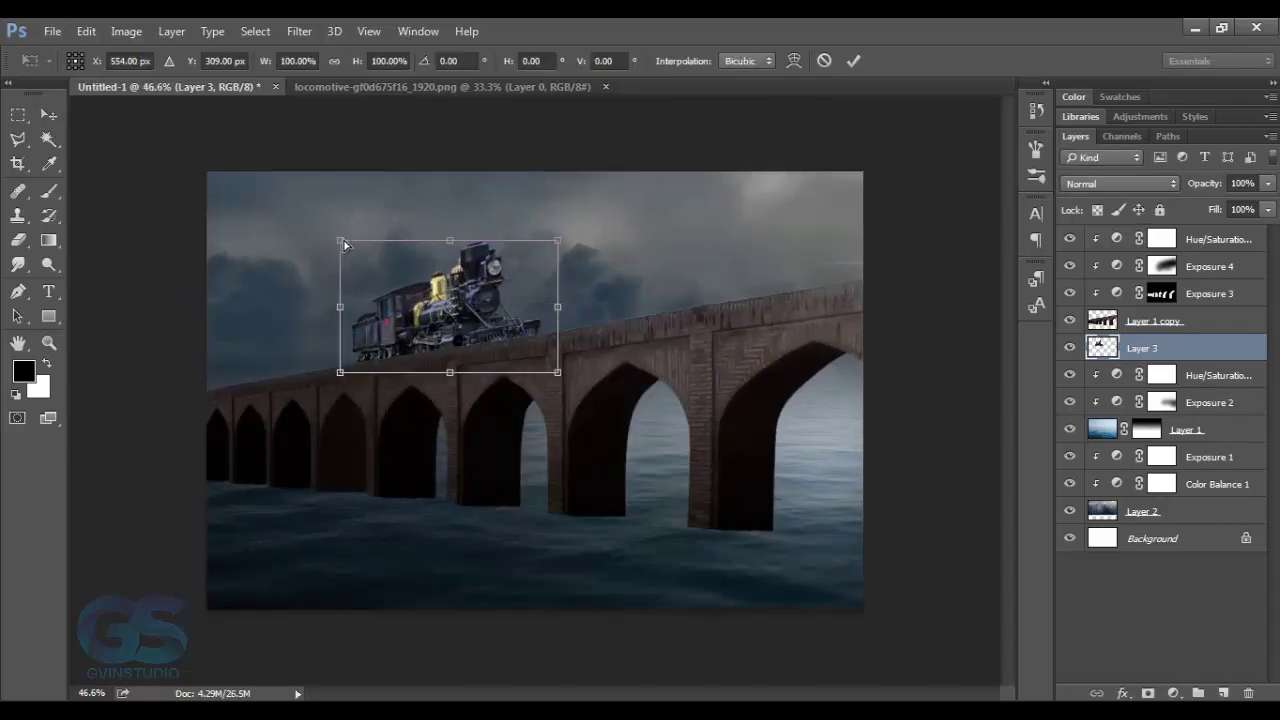
left_click_drag(343, 245, 341, 251)
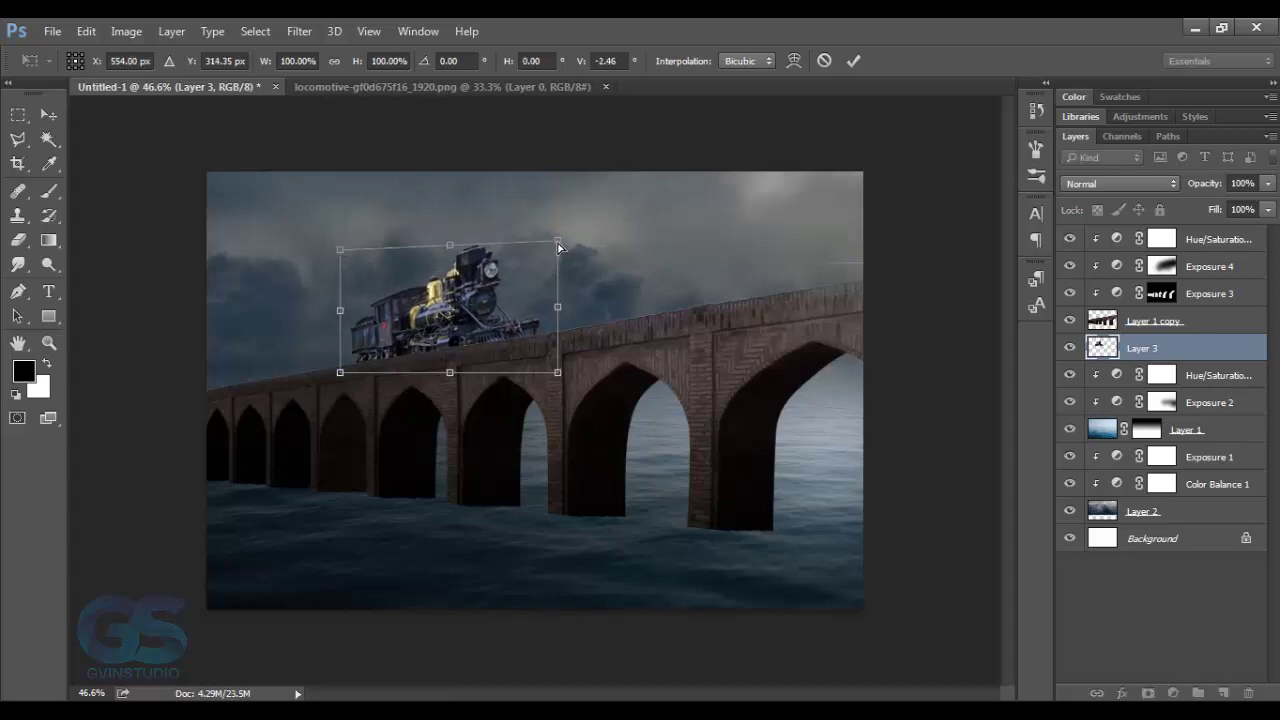
left_click_drag(558, 247, 591, 231)
key("Return")
Step: Zoom in on the locomotive and pick the Lasso tool
scroll(589, 223, "down", 3)
scroll(590, 229, "up", 3)
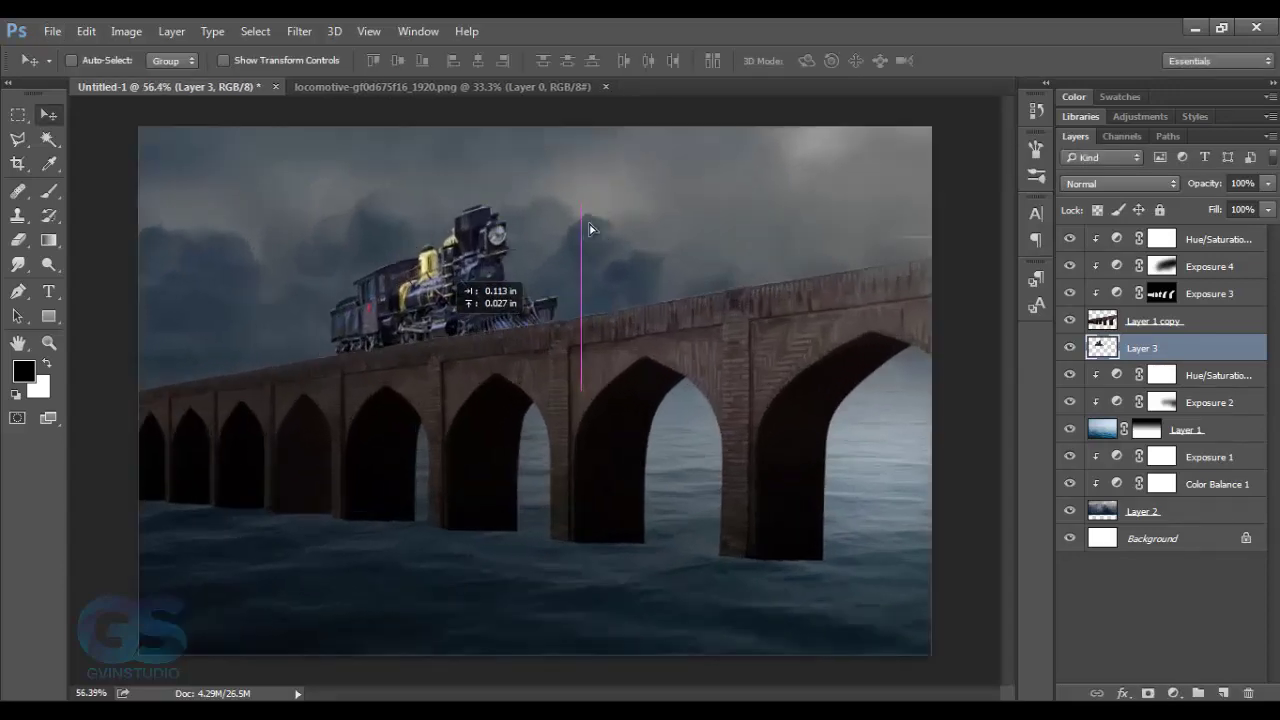
scroll(590, 230, "up", 2)
scroll(590, 230, "up", 1)
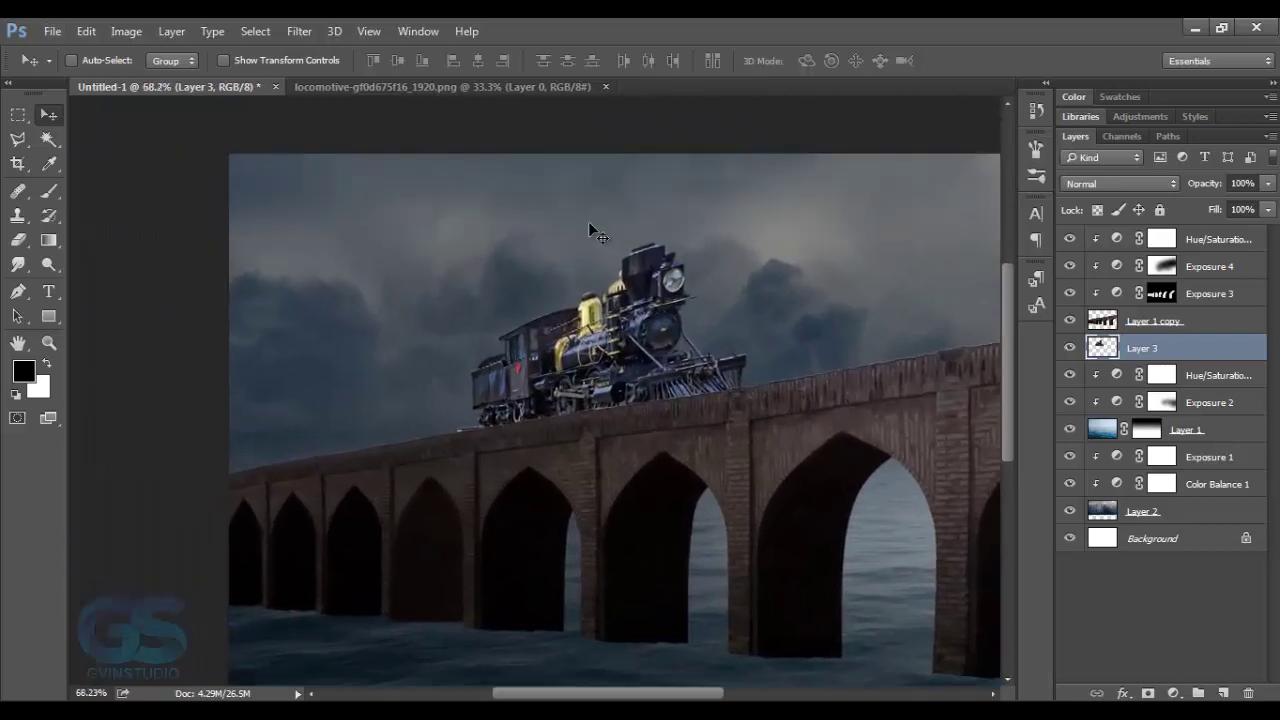
key("l")
scroll(589, 224, "up", 3)
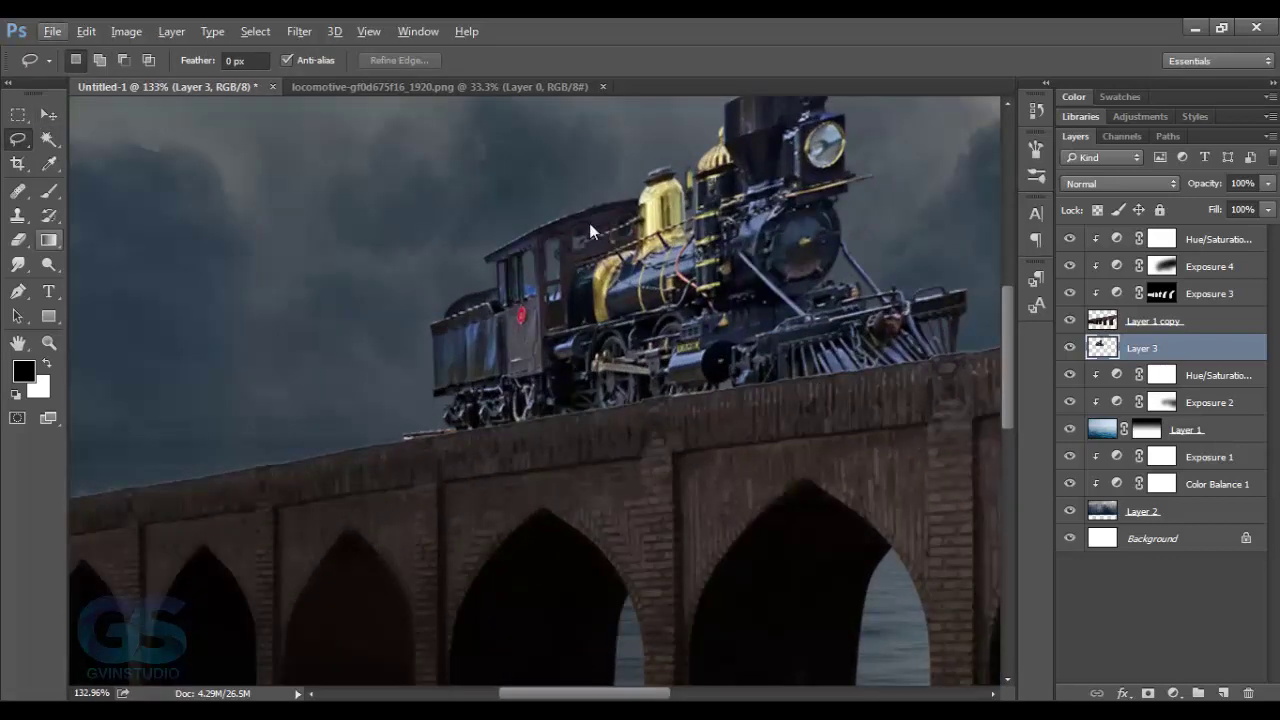
Step: Copy the lassoed rear car onto its own layer and shift it left
key("e")
key("l")
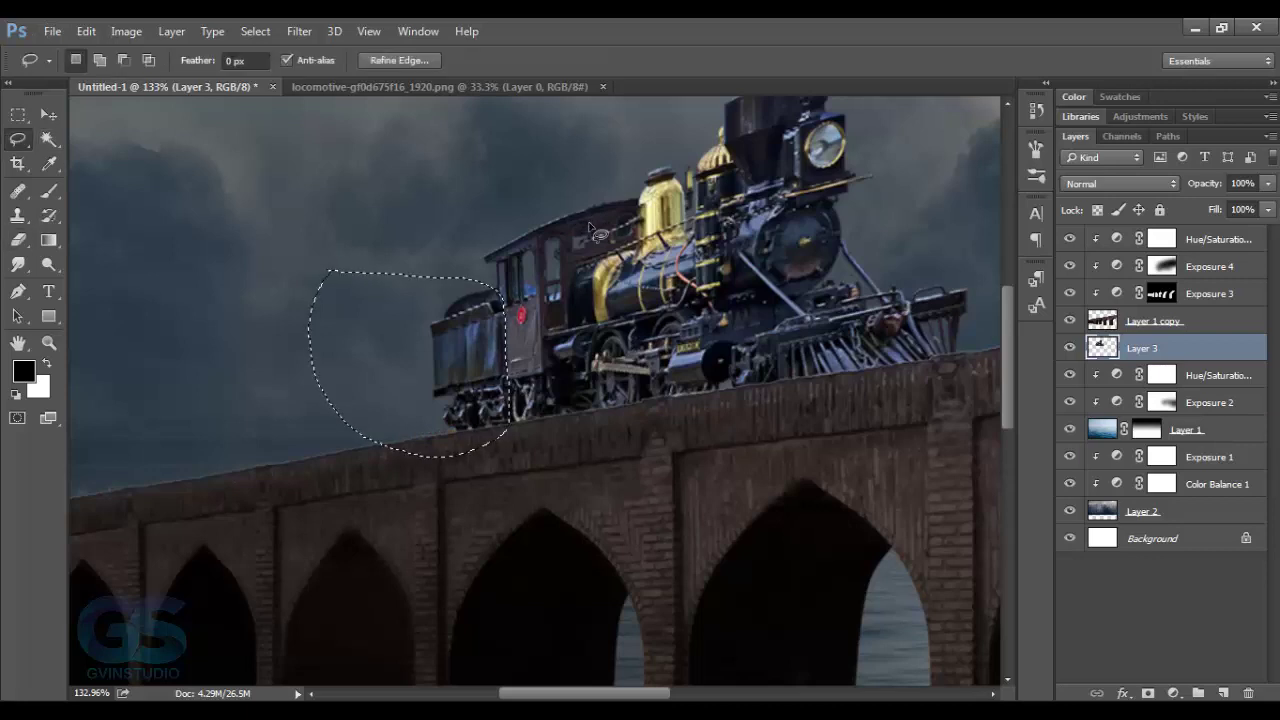
key("v")
key("ctrl+j")
key("ctrl+0")
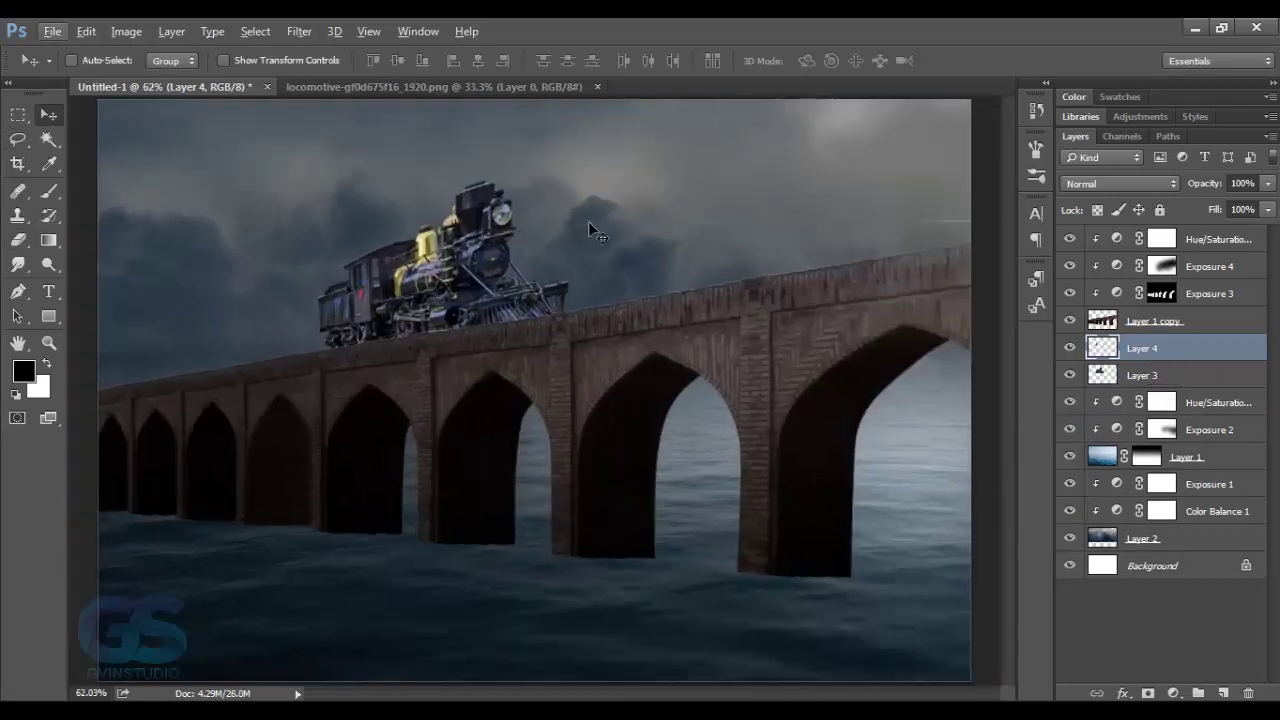
key("shift+Left")
key("shift+Left")
key("shift+Left")
key("shift+Left")
key("shift+Left")
key("shift+Left")
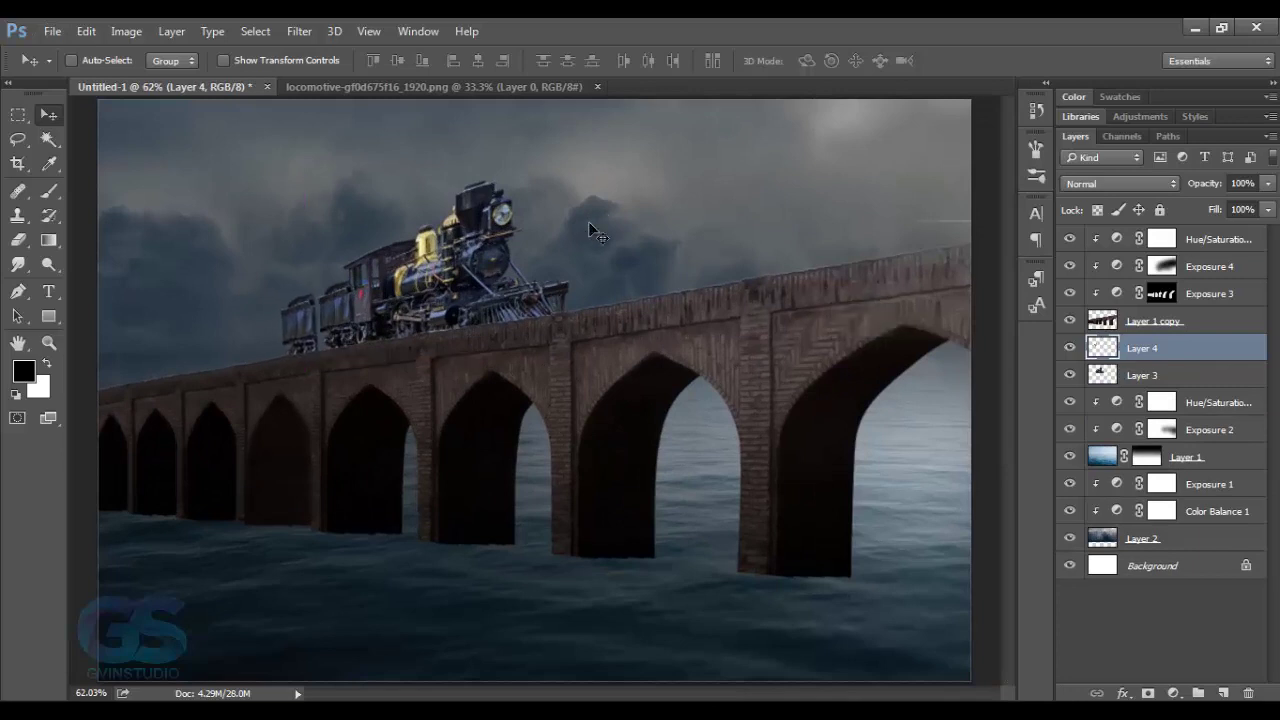
Step: Duplicate the wagon four more times and merge all wagon layers into one
key("ctrl+j")
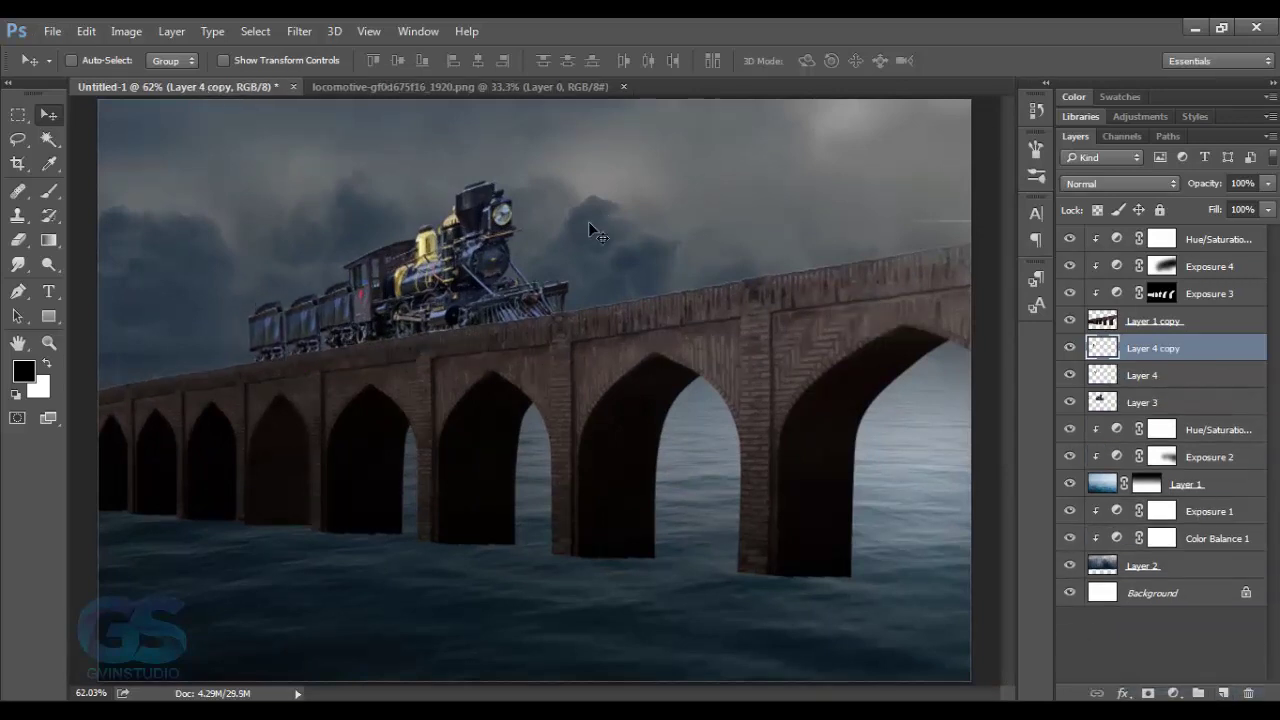
key("ctrl+j")
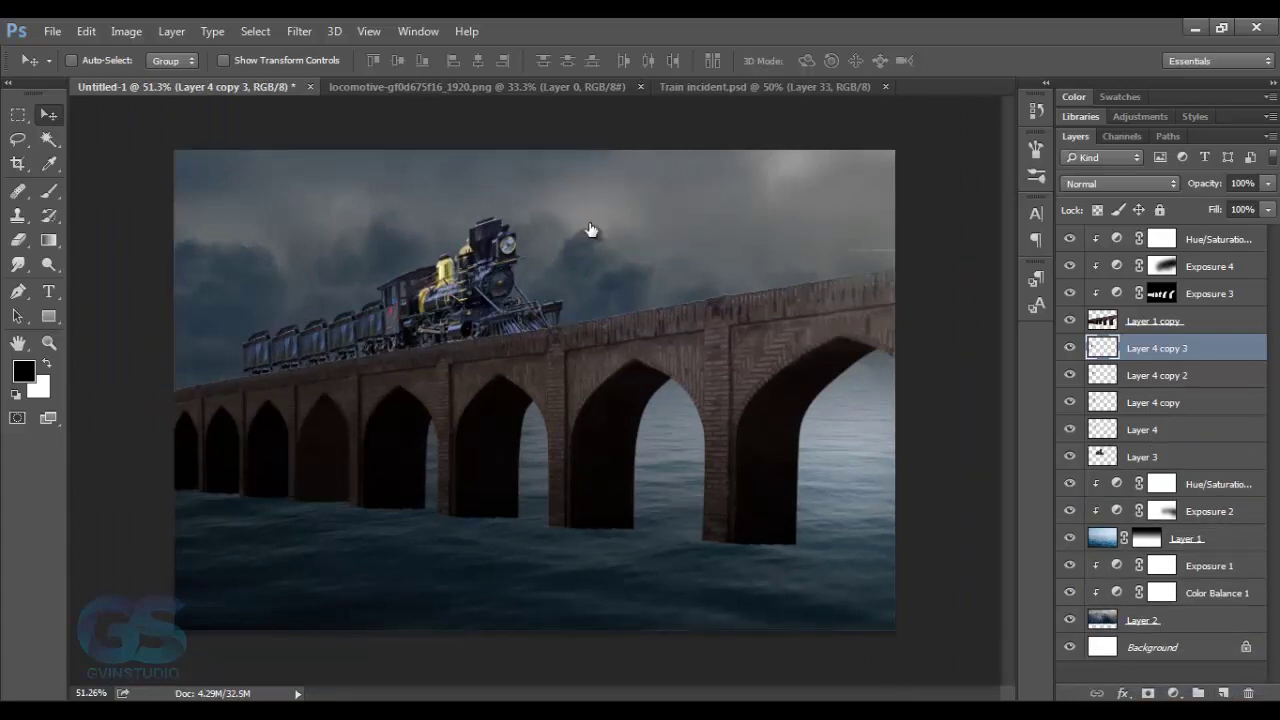
key("ctrl+j")
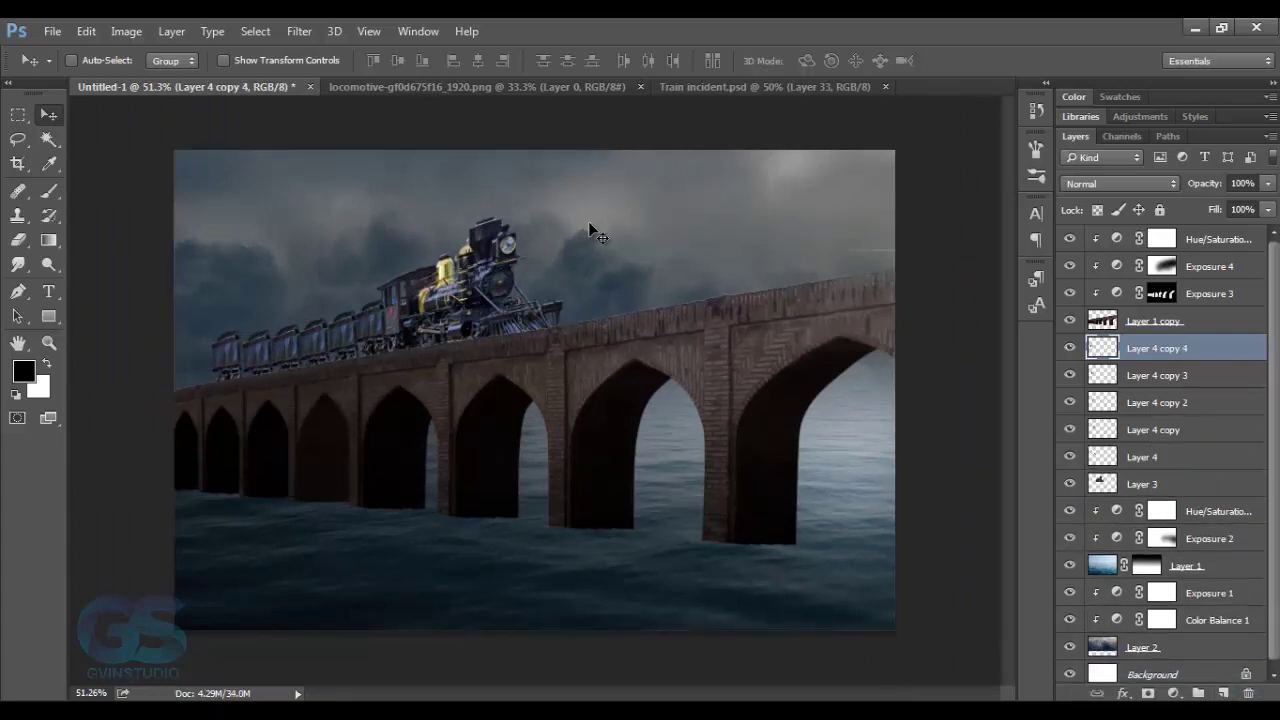
key("ctrl+j")
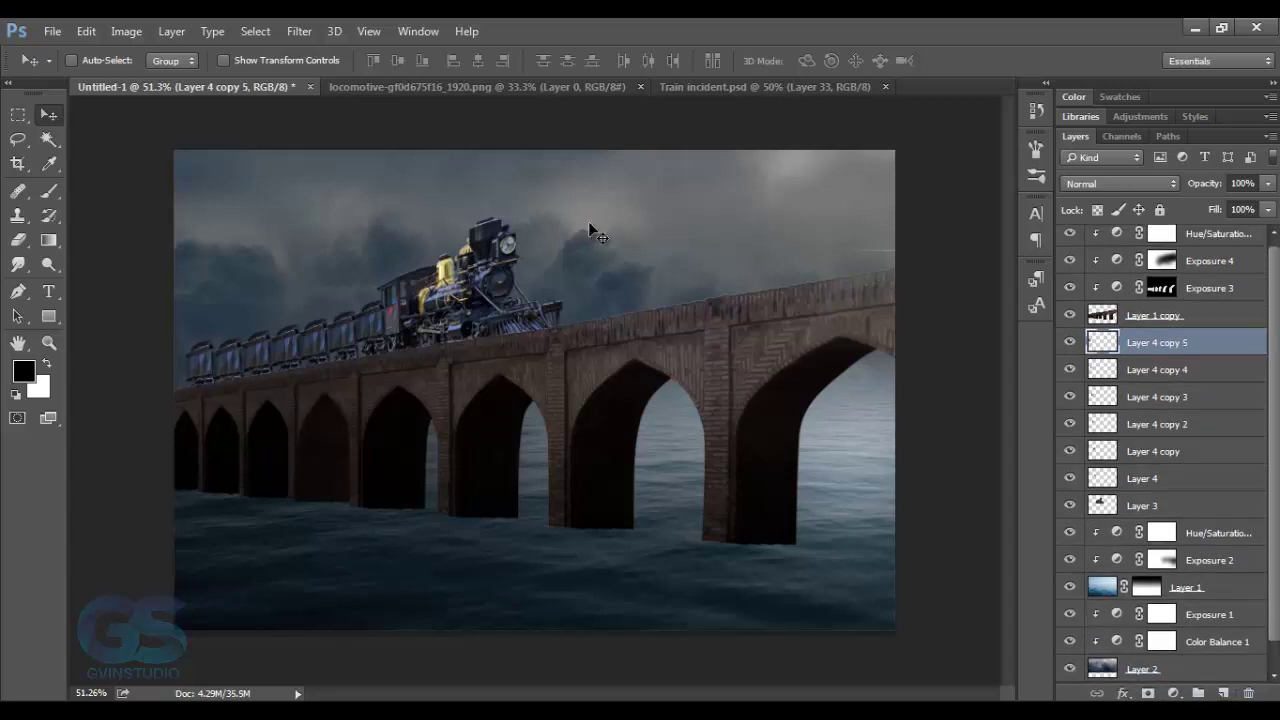
key("alt+bracketleft")
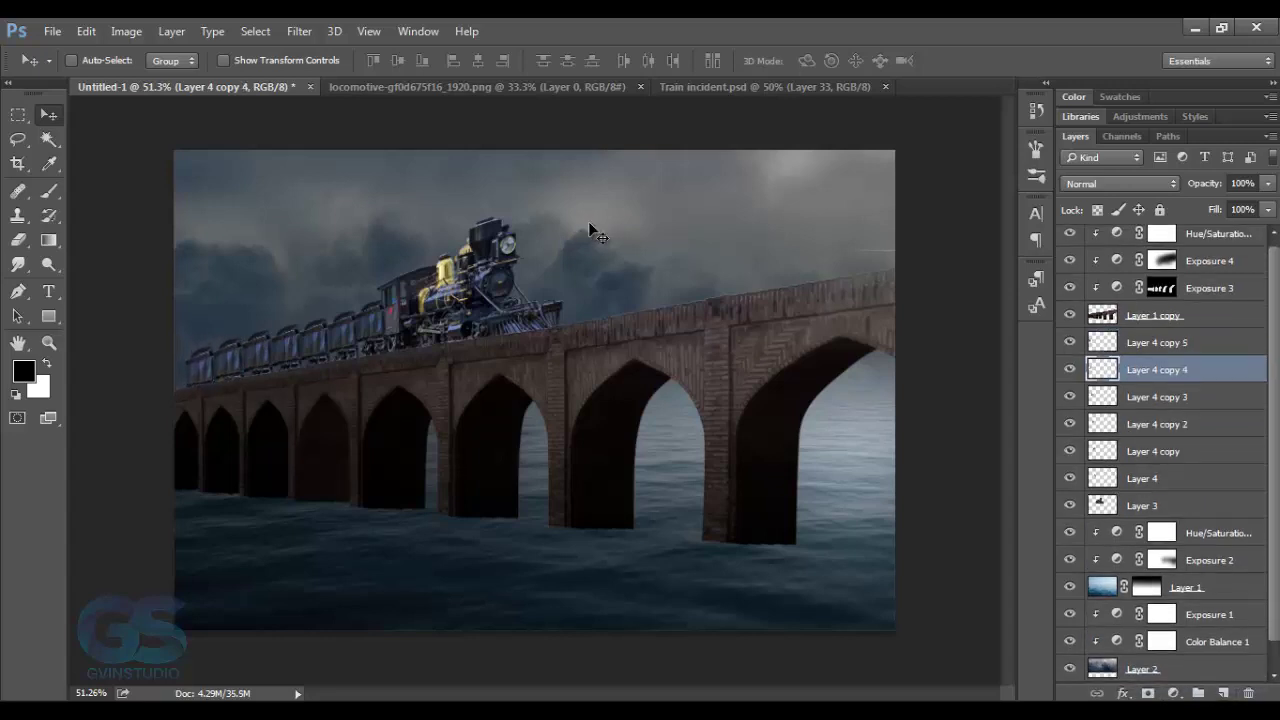
key("alt+bracketleft")
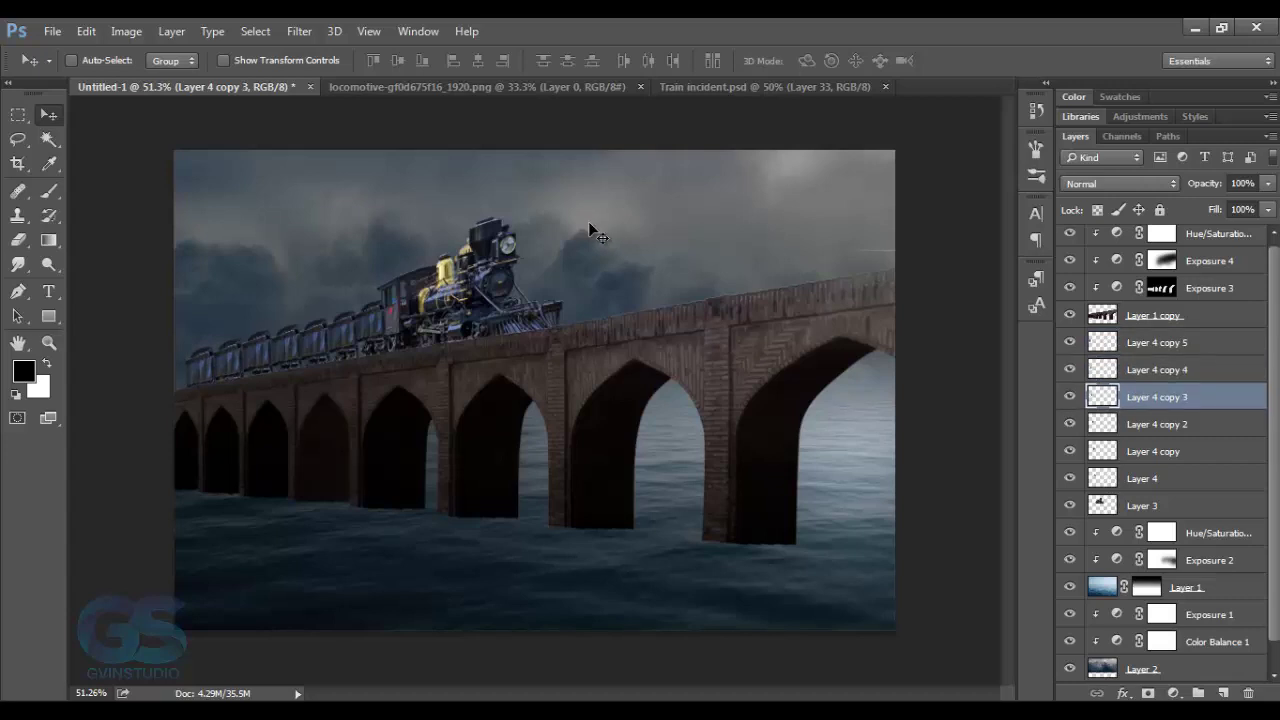
key("alt+bracketleft")
key("alt+bracketleft")
key("alt+bracketleft")
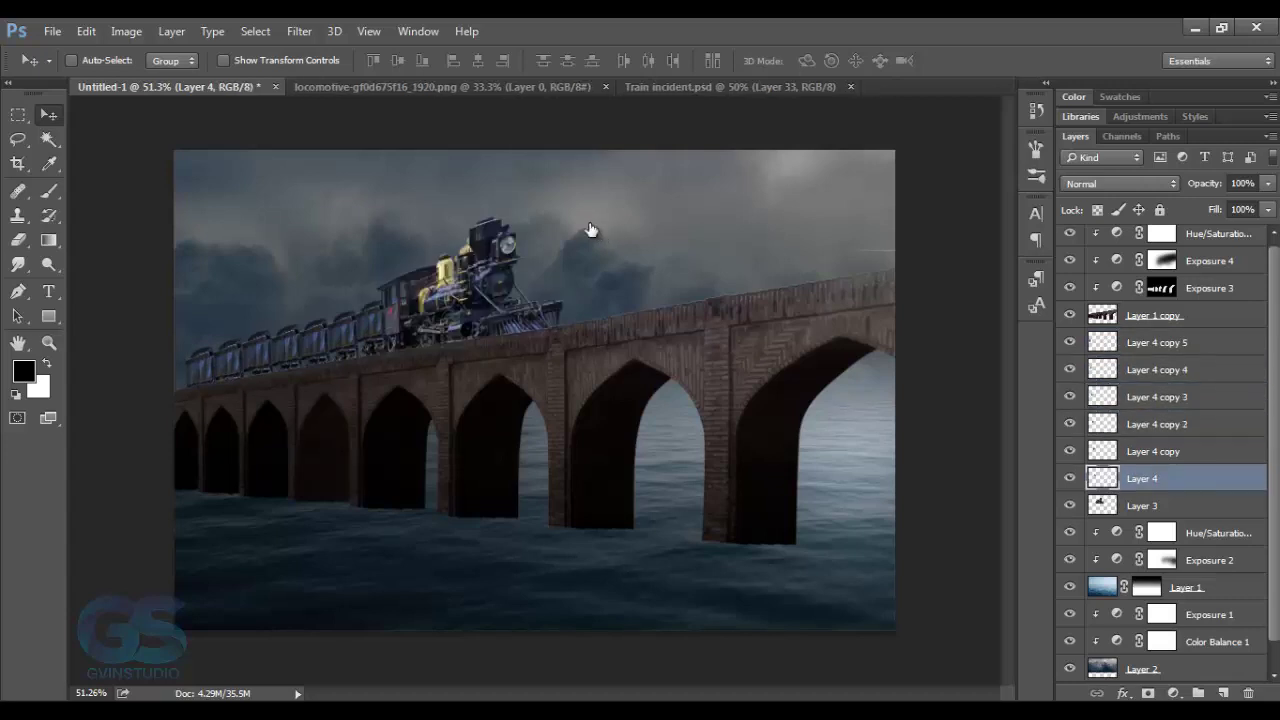
key("shift+alt+bracketright")
key("shift+alt+bracketright")
key("shift+alt+bracketright")
key("ctrl+e")
Step: Enlarge the locomotive and wagons to about 107% and merge them into one layer
key("shift+alt+bracketleft")
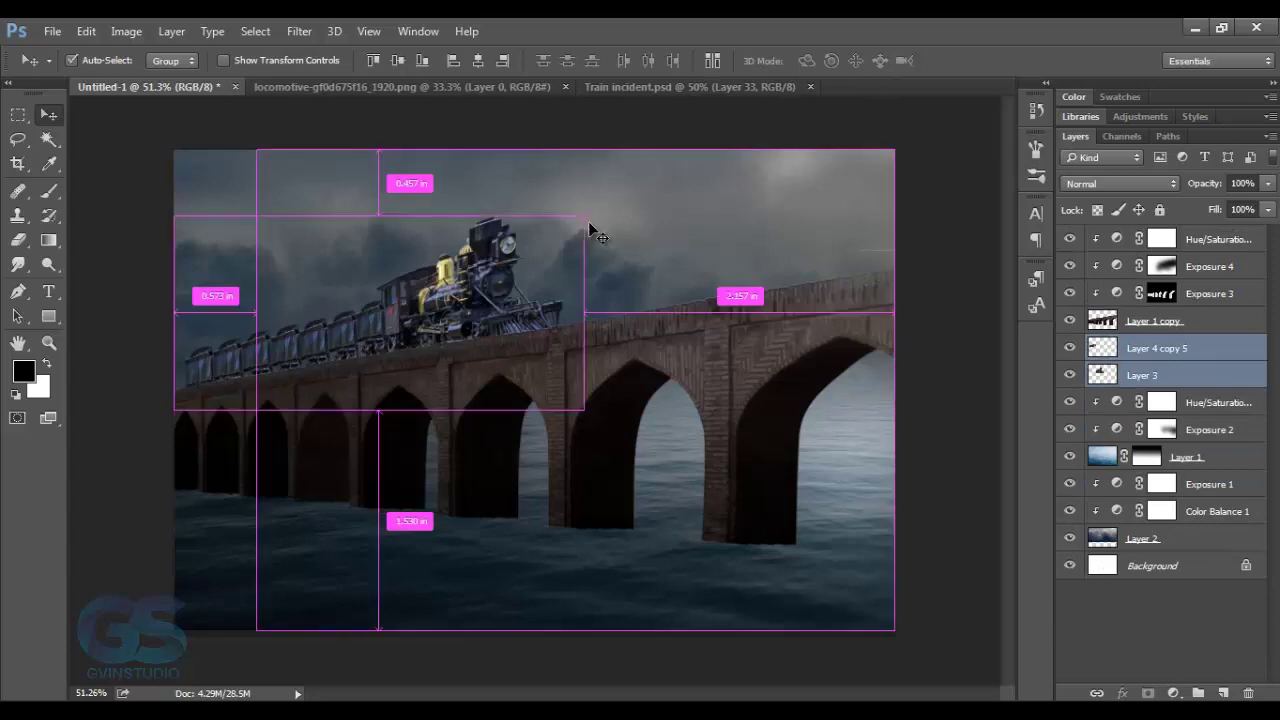
key("ctrl+t")
mouse_move(588, 222)
left_mouse_down()
mouse_move(612, 203)
mouse_move(567, 233)
left_mouse_up()
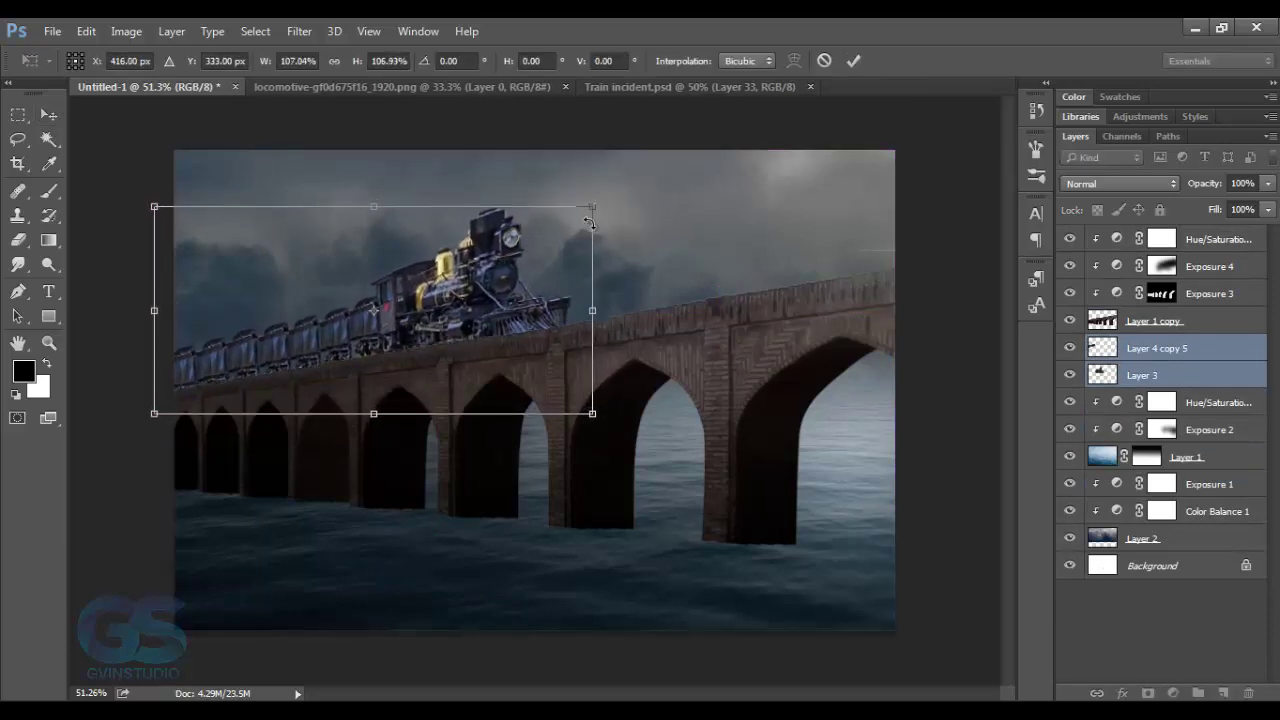
key("Return")
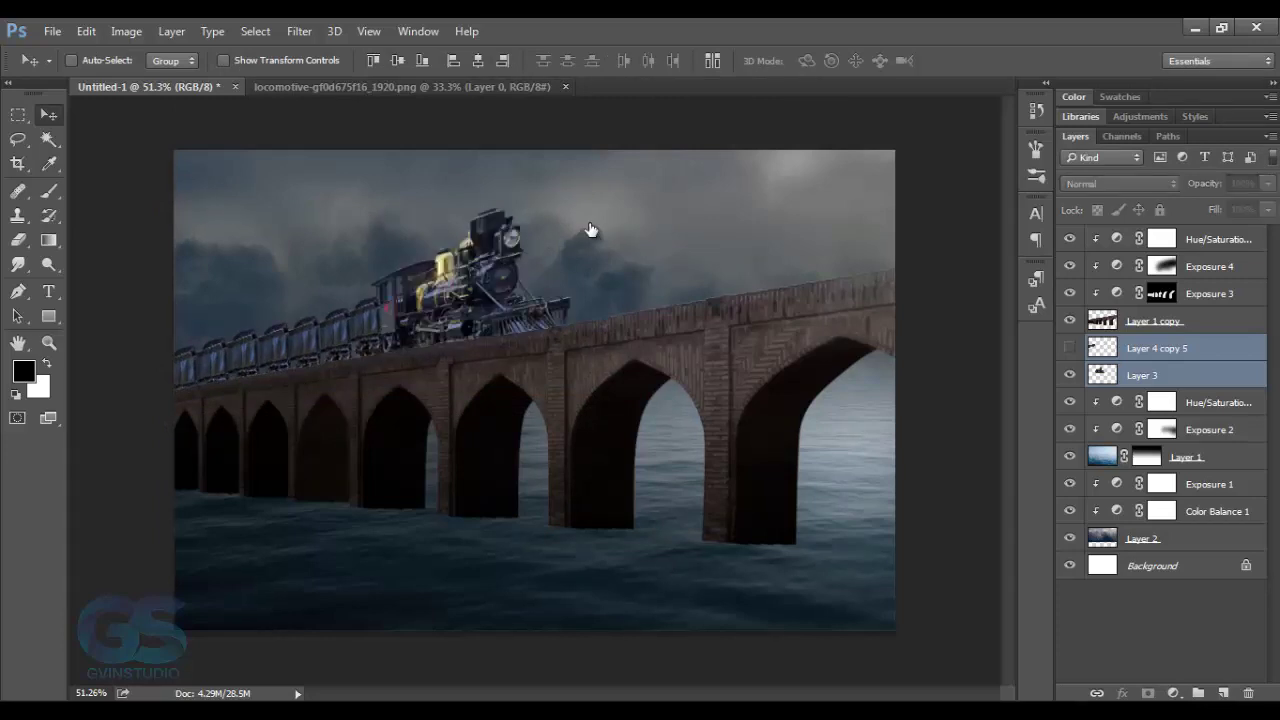
key("ctrl+e")
left_click(1173, 693)
Step: Add a Hue/Saturation layer and an Exposure layer at -1.98 to the train
left_click(1100, 457)
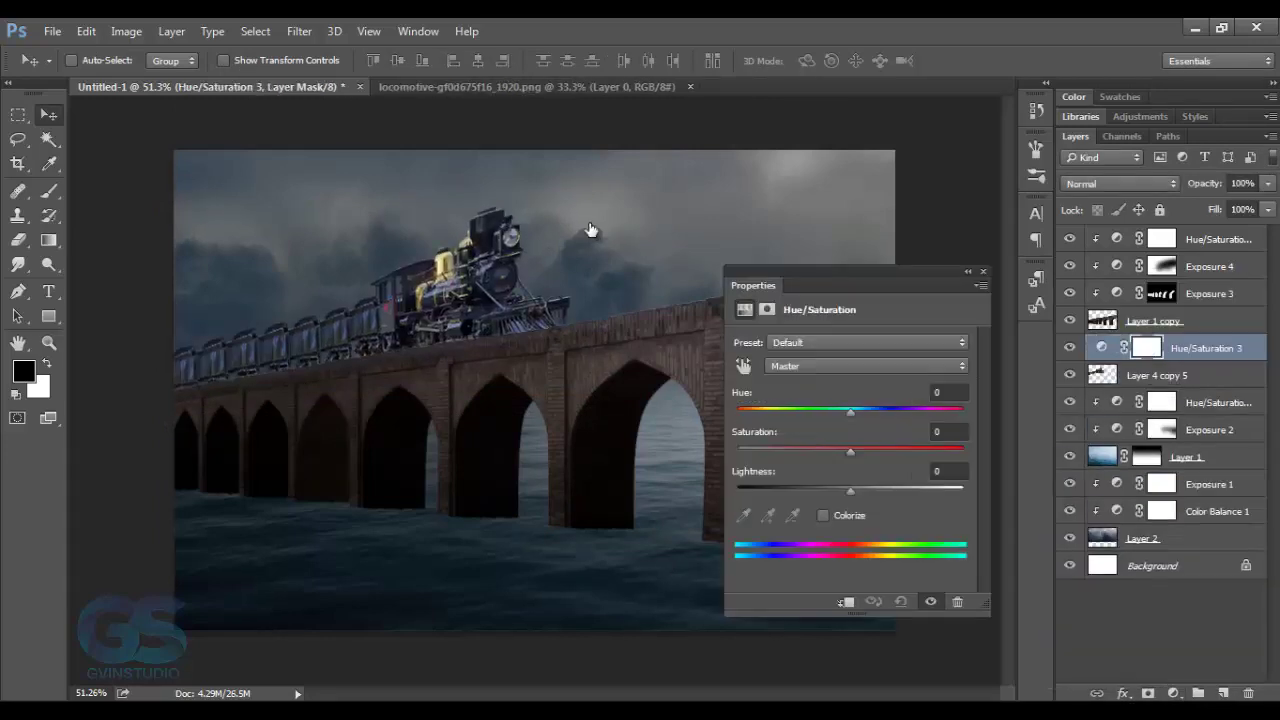
left_click(1173, 693)
left_click(1100, 410)
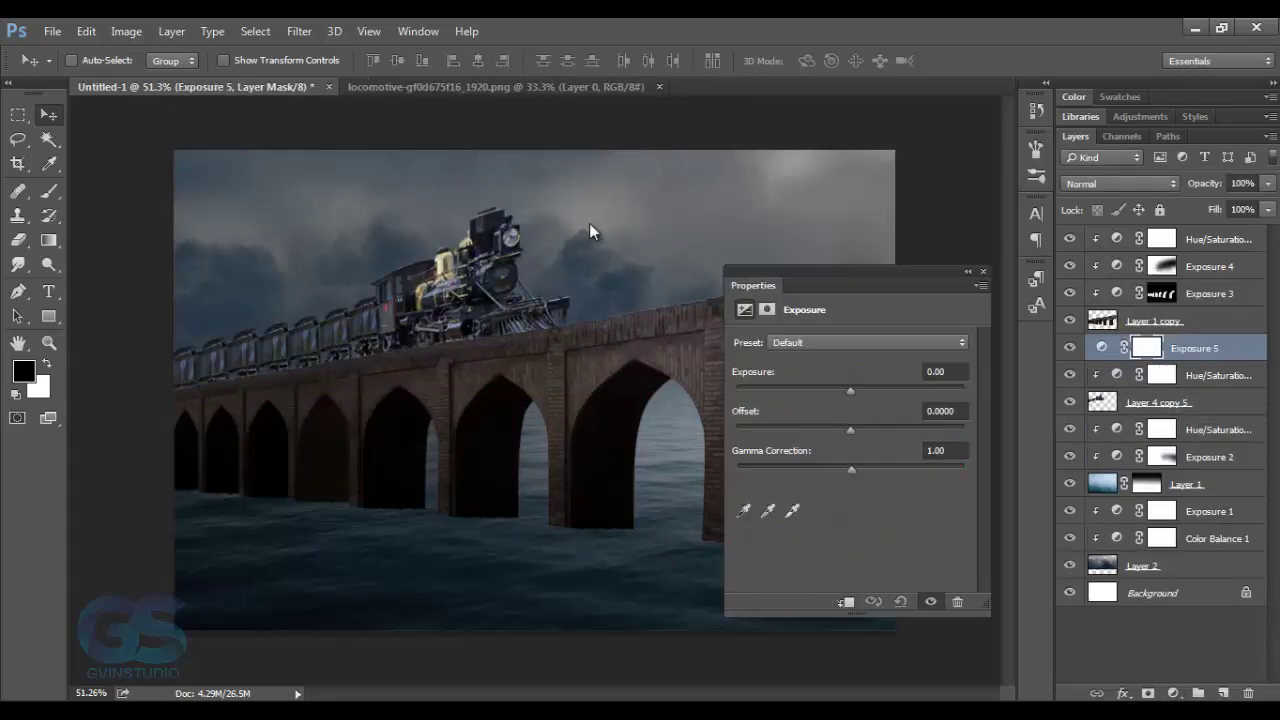
left_click_drag(850, 390, 823, 390)
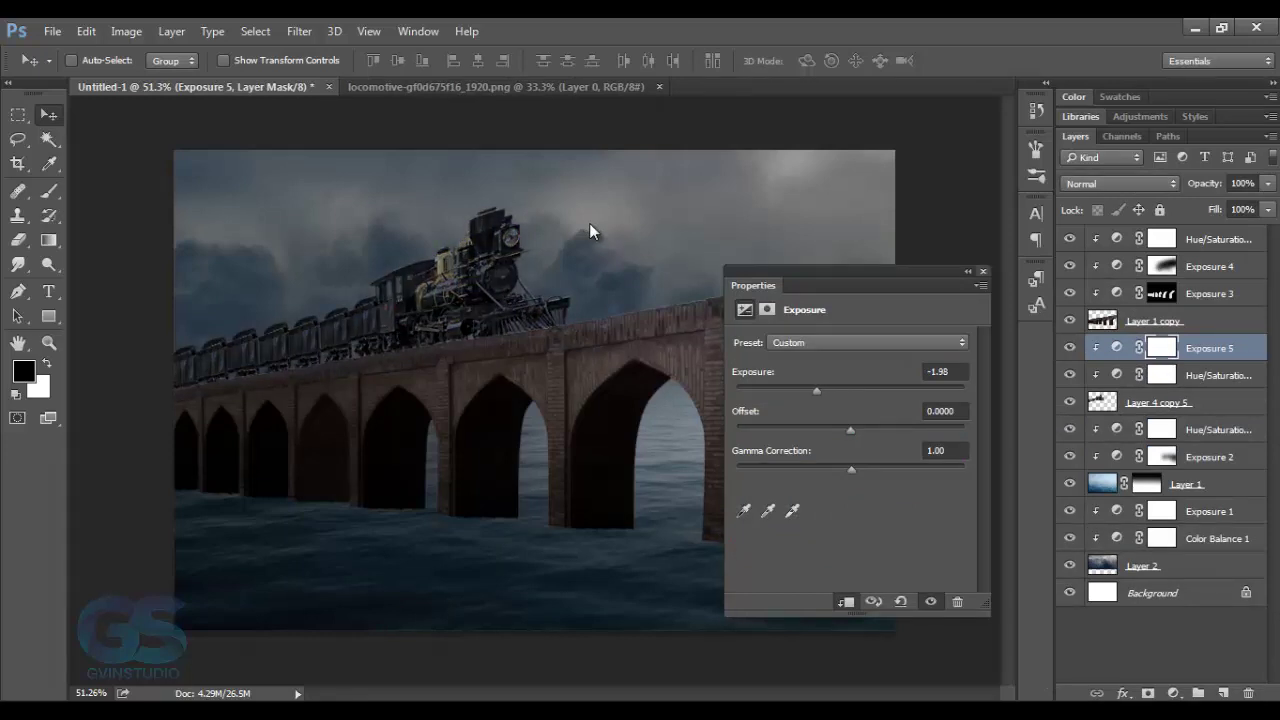
Step: Paint the Exposure mask to bring light back to the locomotive front
key("b")
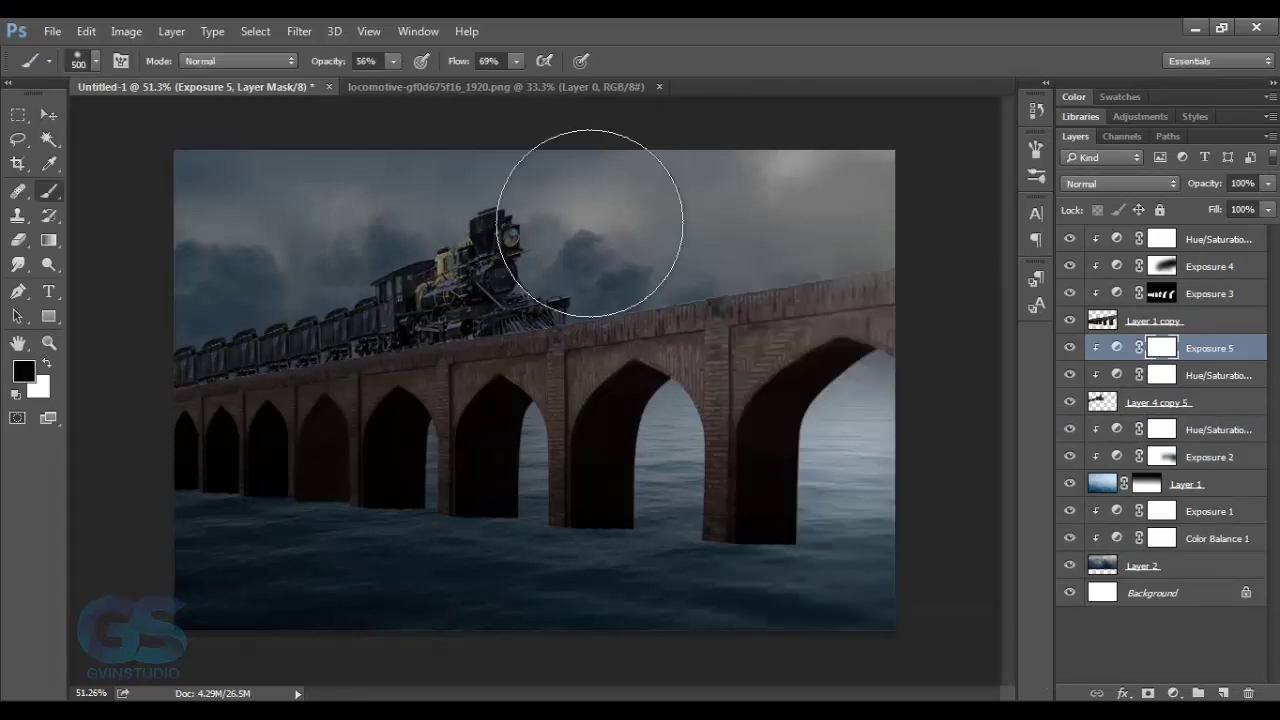
left_click(589, 223)
key("v")
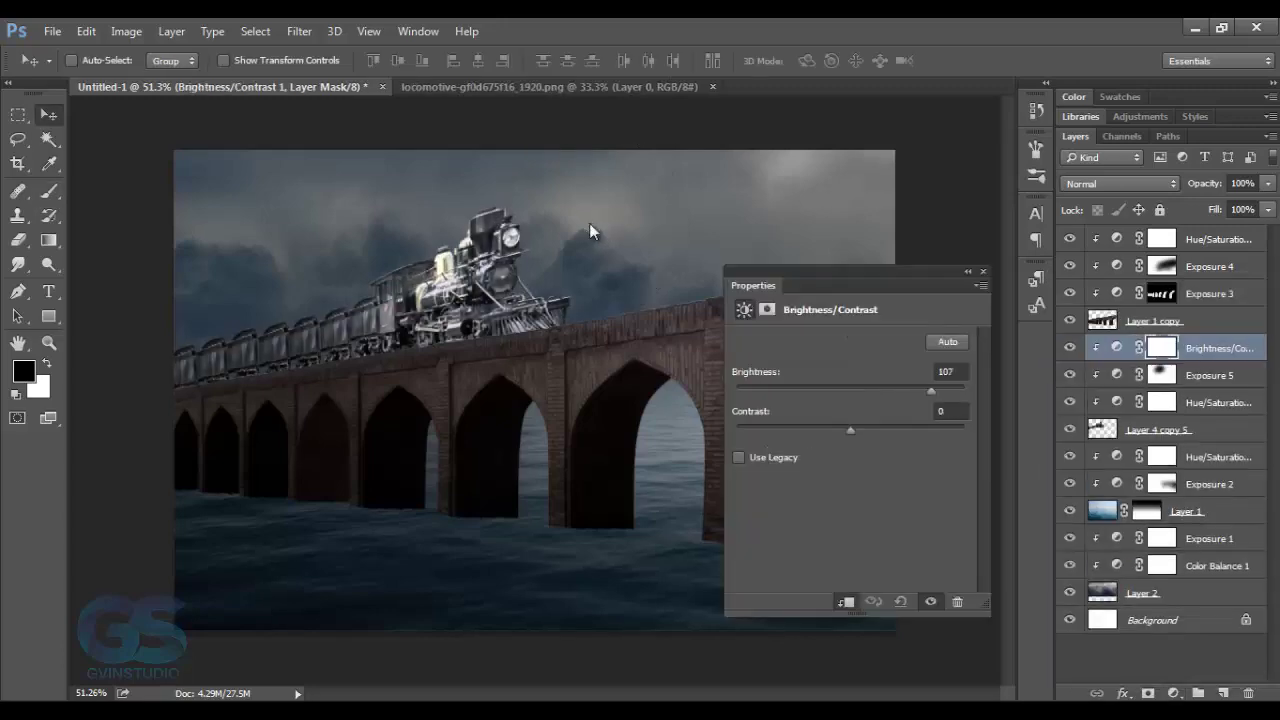
Step: Invert the Brightness/Contrast mask and paint white highlights onto the locomotive's front grille
key("ctrl+i")
scroll(590, 231, "up", 5)
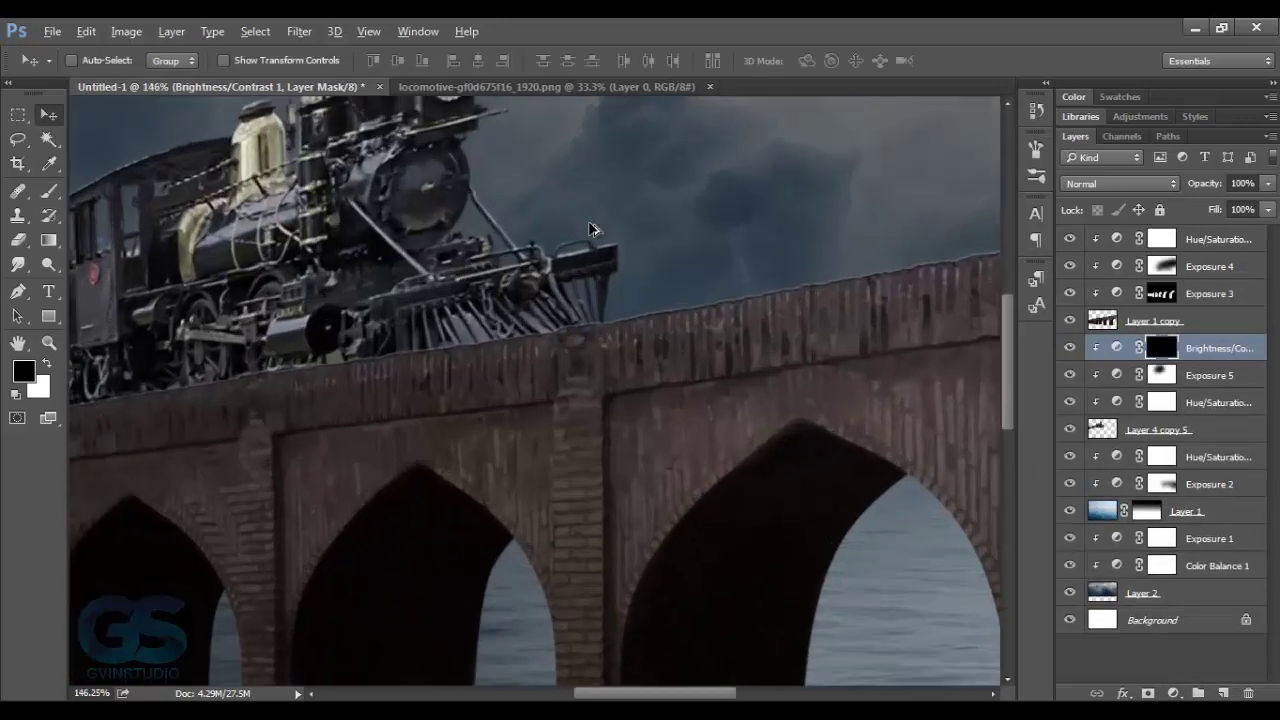
scroll(590, 230, "up", 3)
key("b")
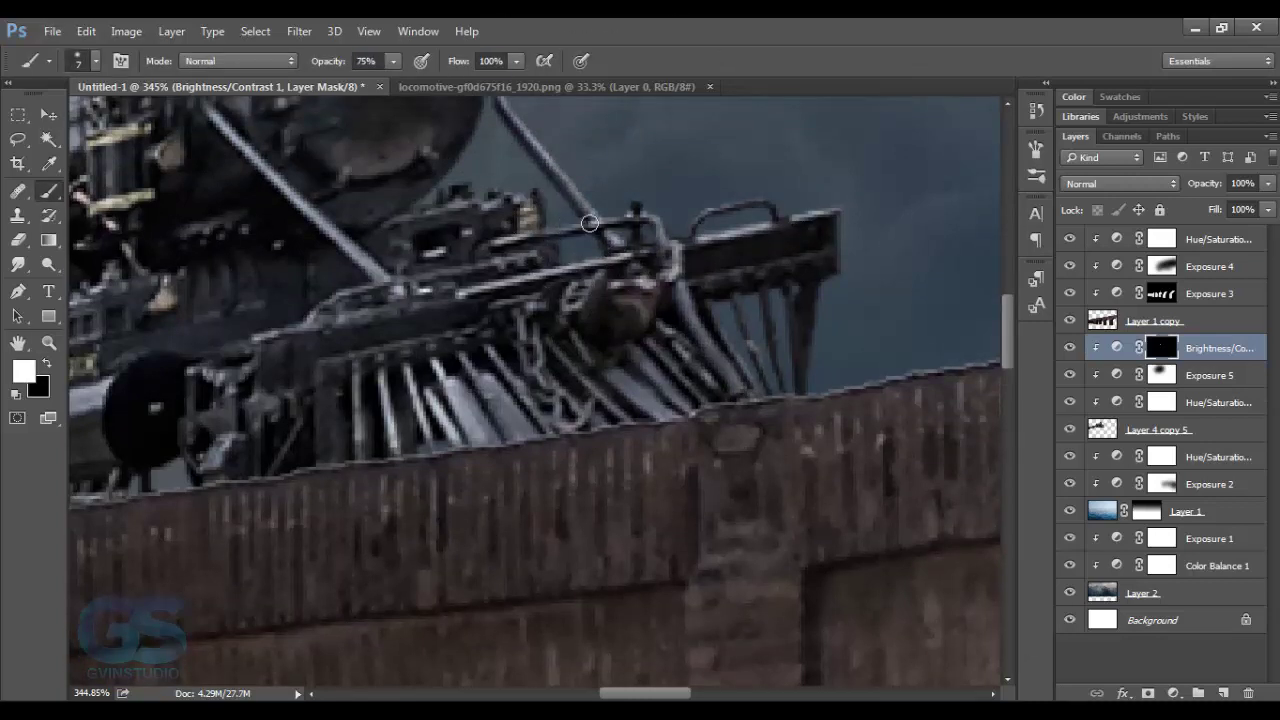
left_click_drag(470, 430, 500, 358)
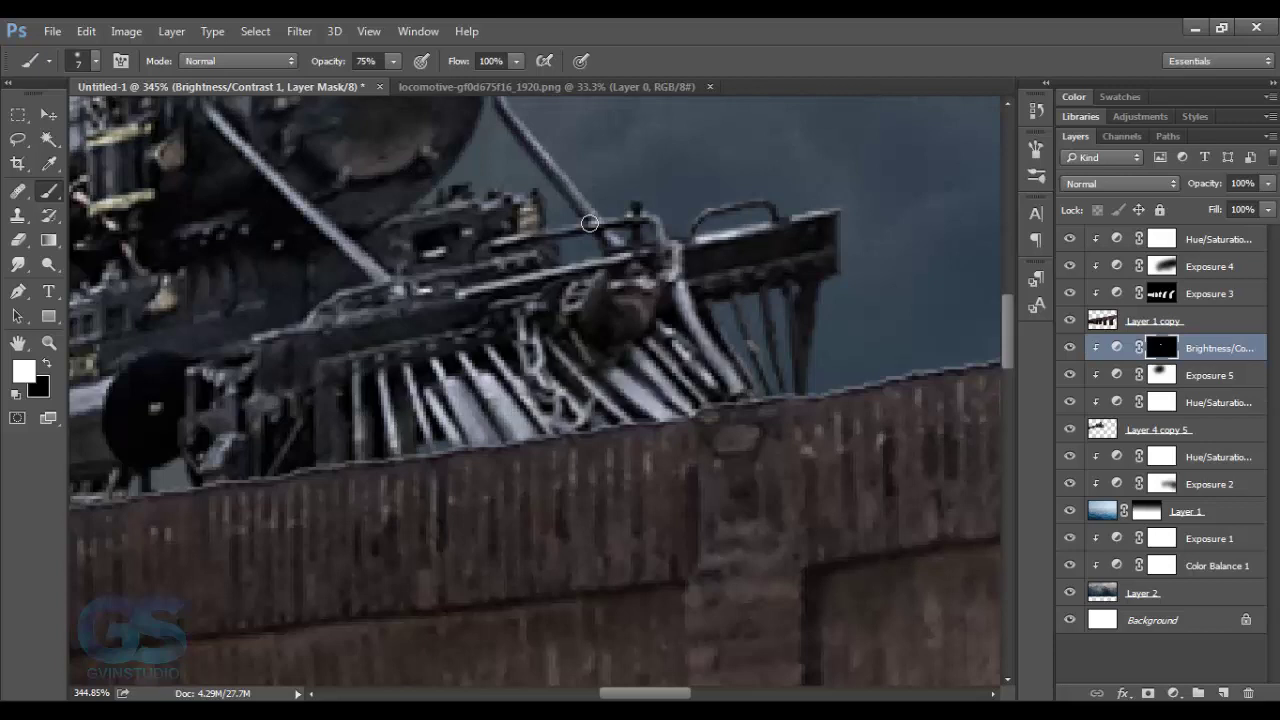
Step: Zoom and pan across the train to inspect the rim highlights
scroll(589, 223, "up", 3)
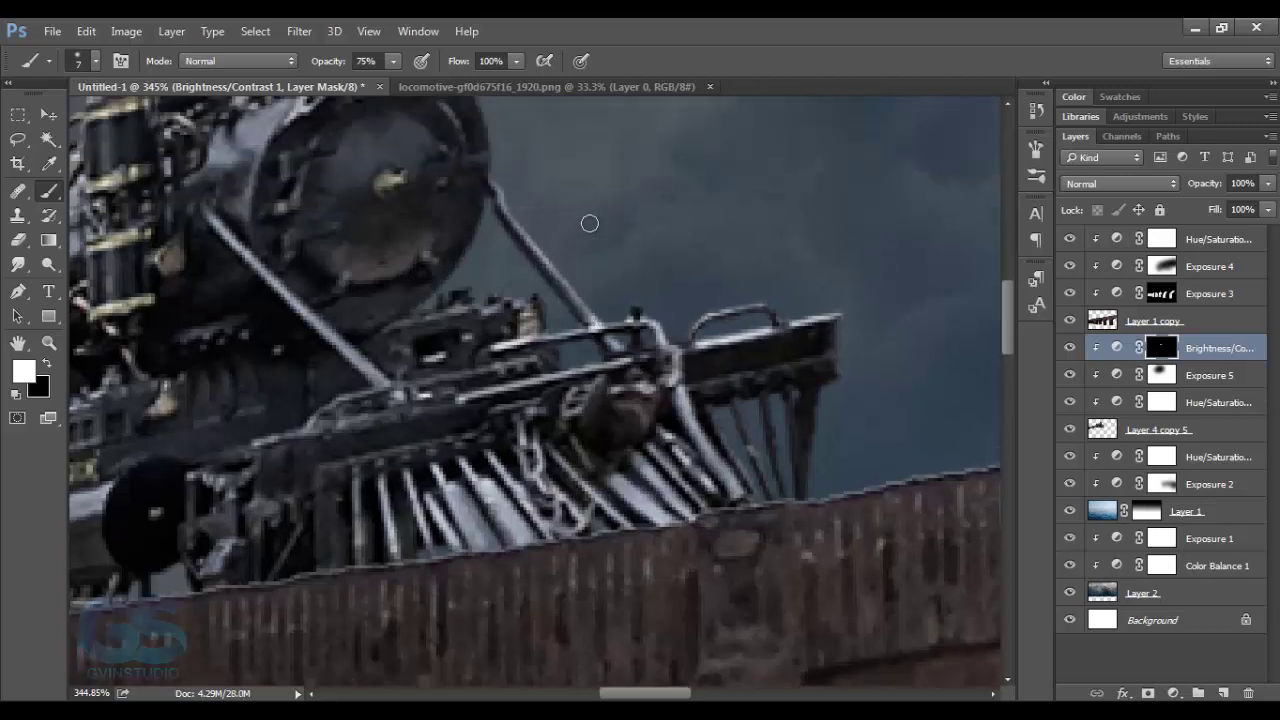
scroll(589, 223, "up", 3)
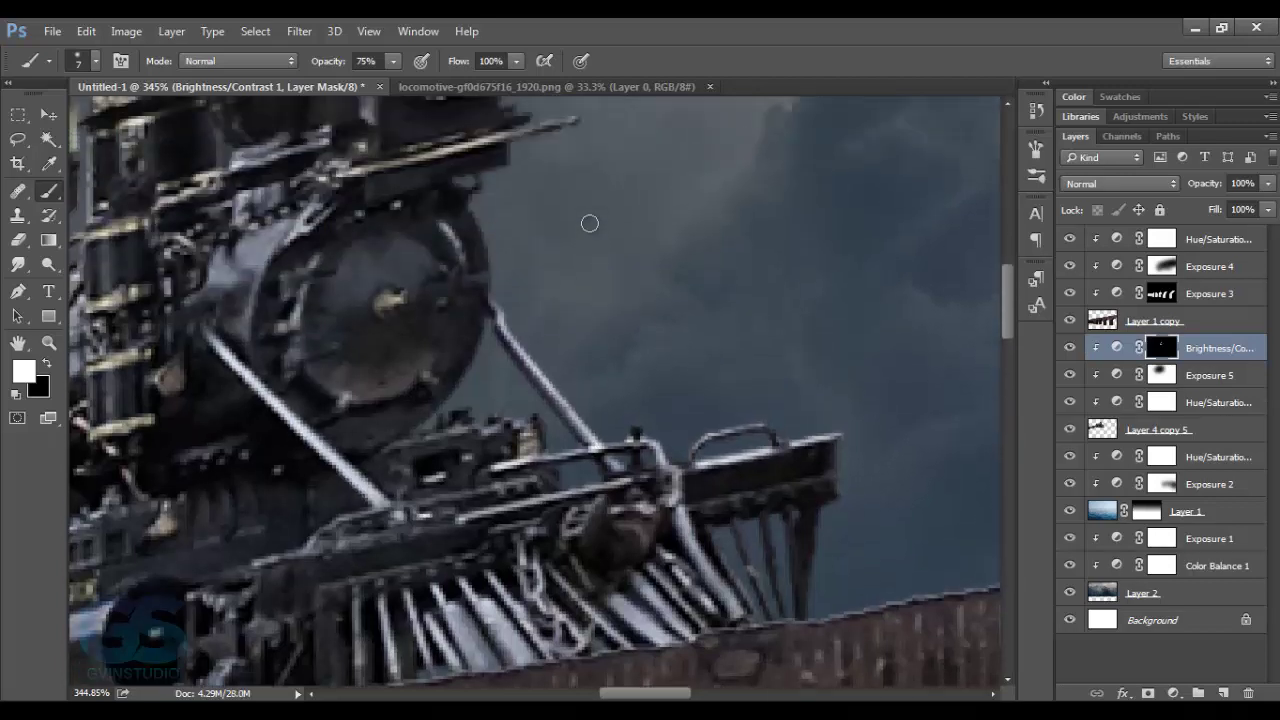
scroll(589, 223, "up", 3)
scroll(589, 223, "up", 1)
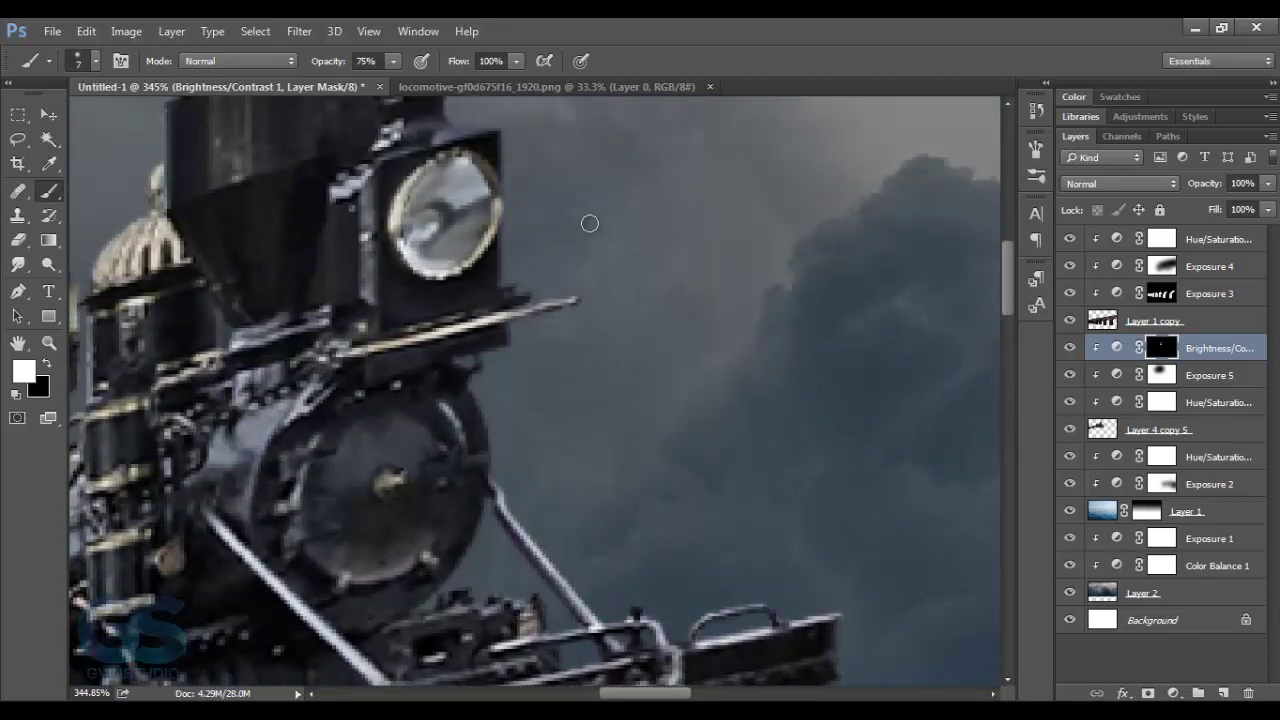
scroll(589, 223, "up", 1)
scroll(589, 223, "up", 1)
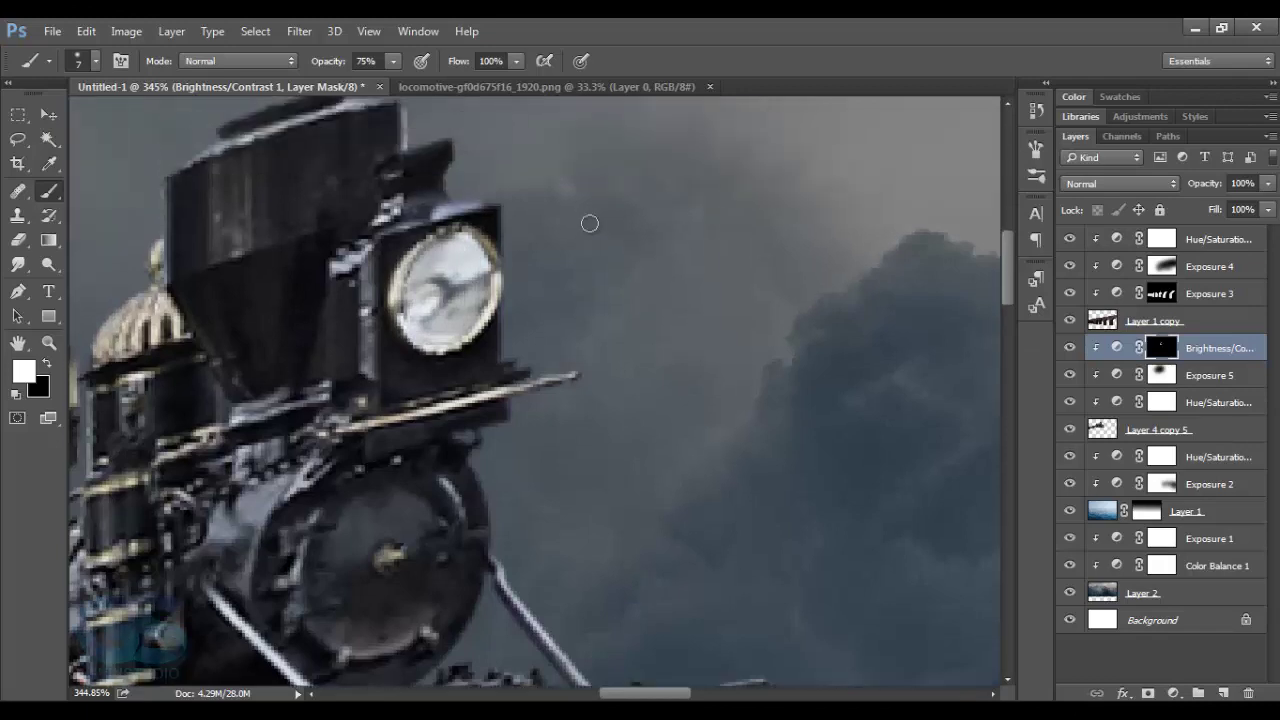
scroll(589, 223, "up", 1)
scroll(589, 223, "left", 3)
scroll(589, 223, "down", 1)
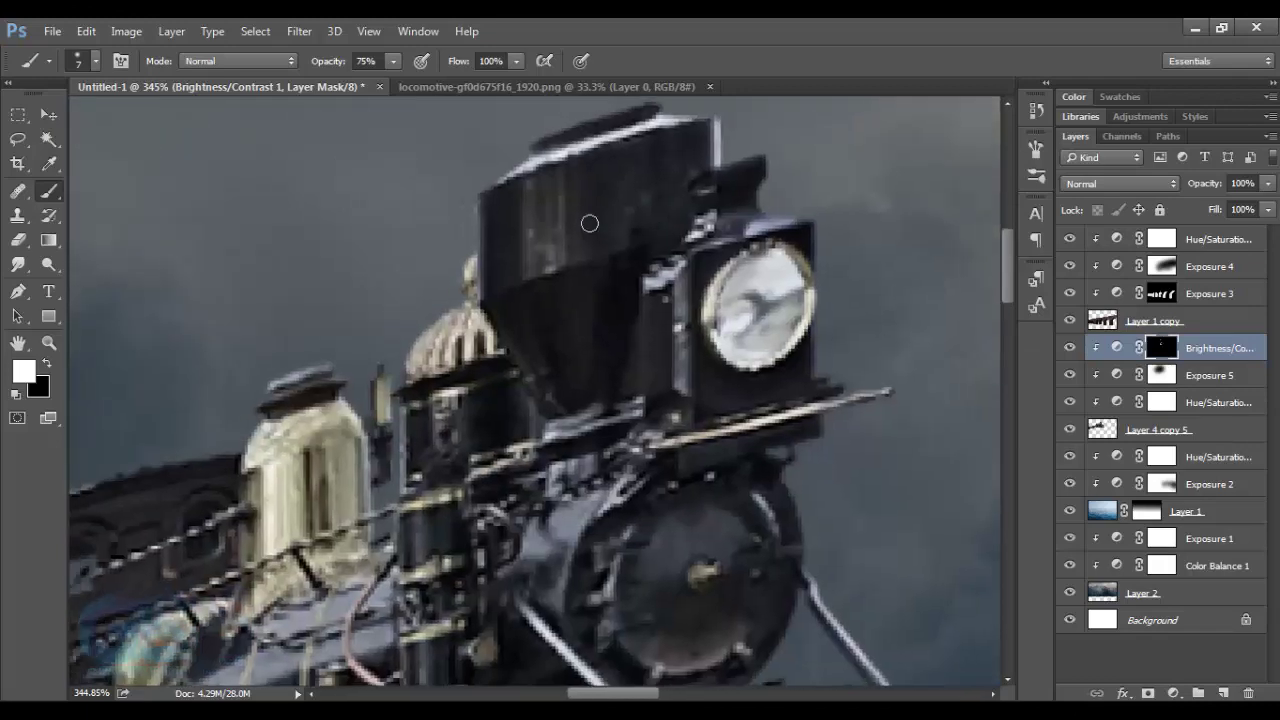
scroll(589, 223, "left", 5)
scroll(589, 223, "down", 5)
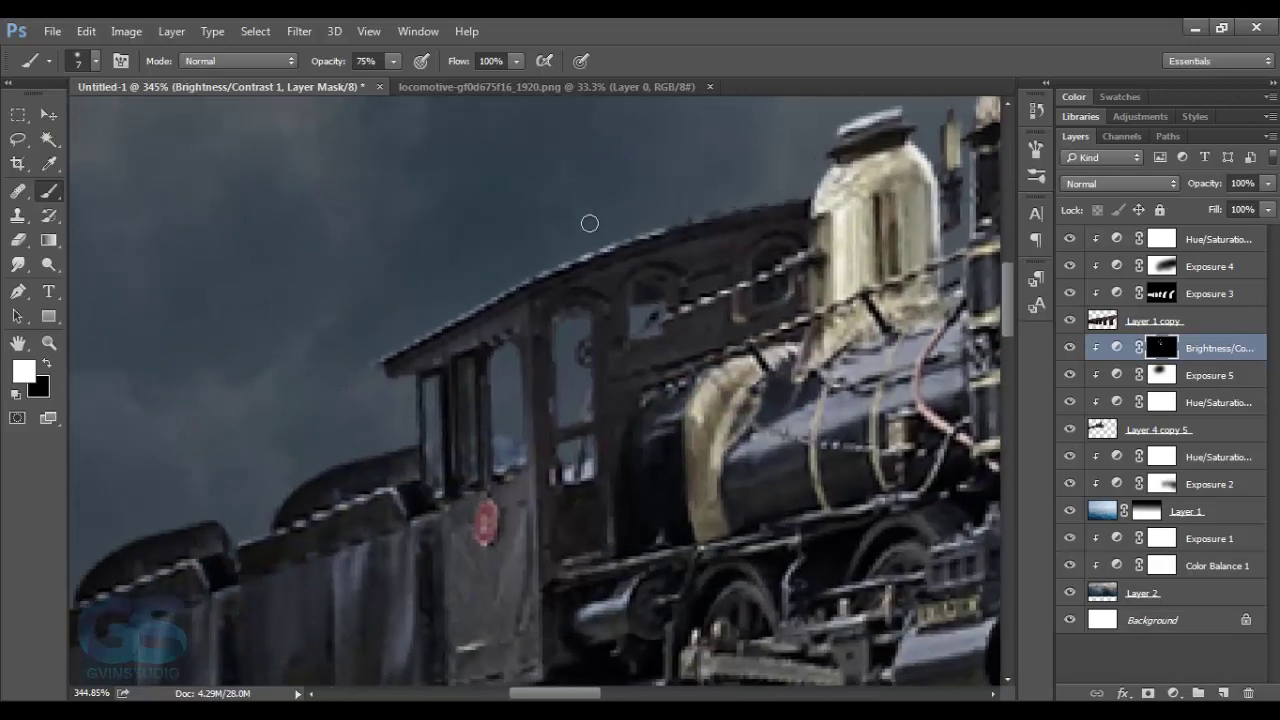
scroll(589, 223, "down", 3)
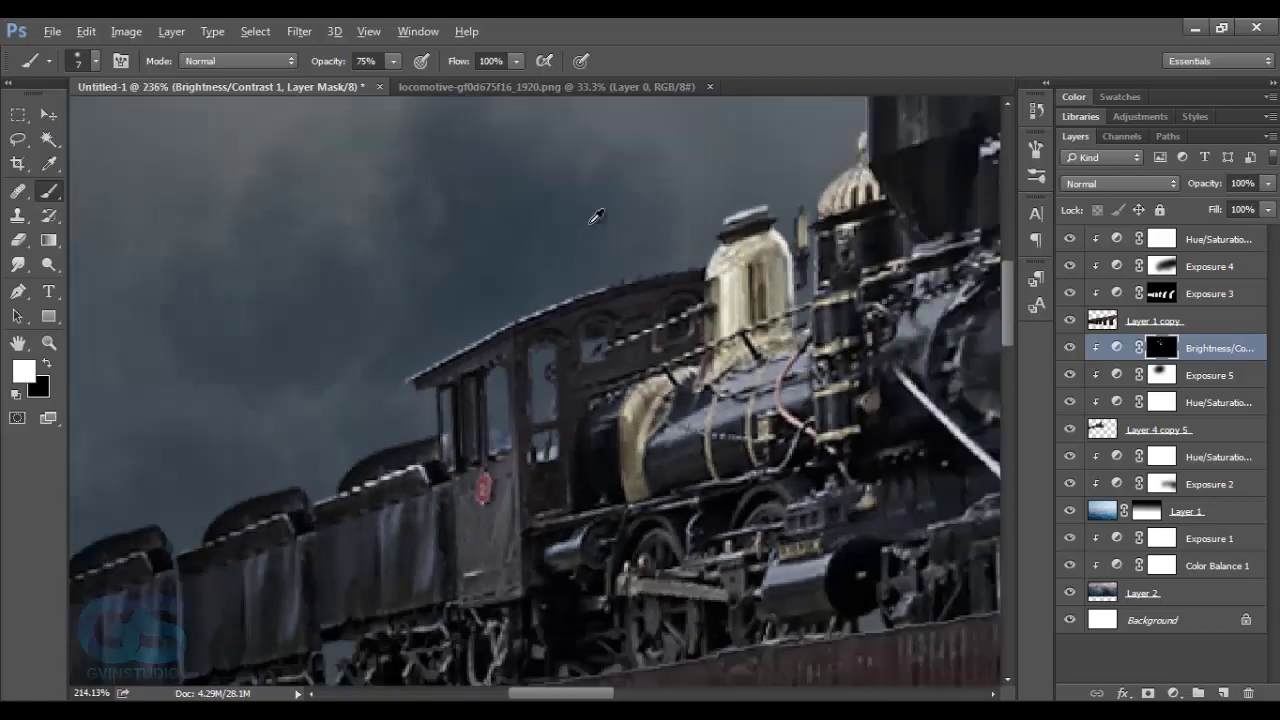
scroll(589, 223, "down", 3)
scroll(589, 223, "up", 1)
scroll(589, 223, "up", 4)
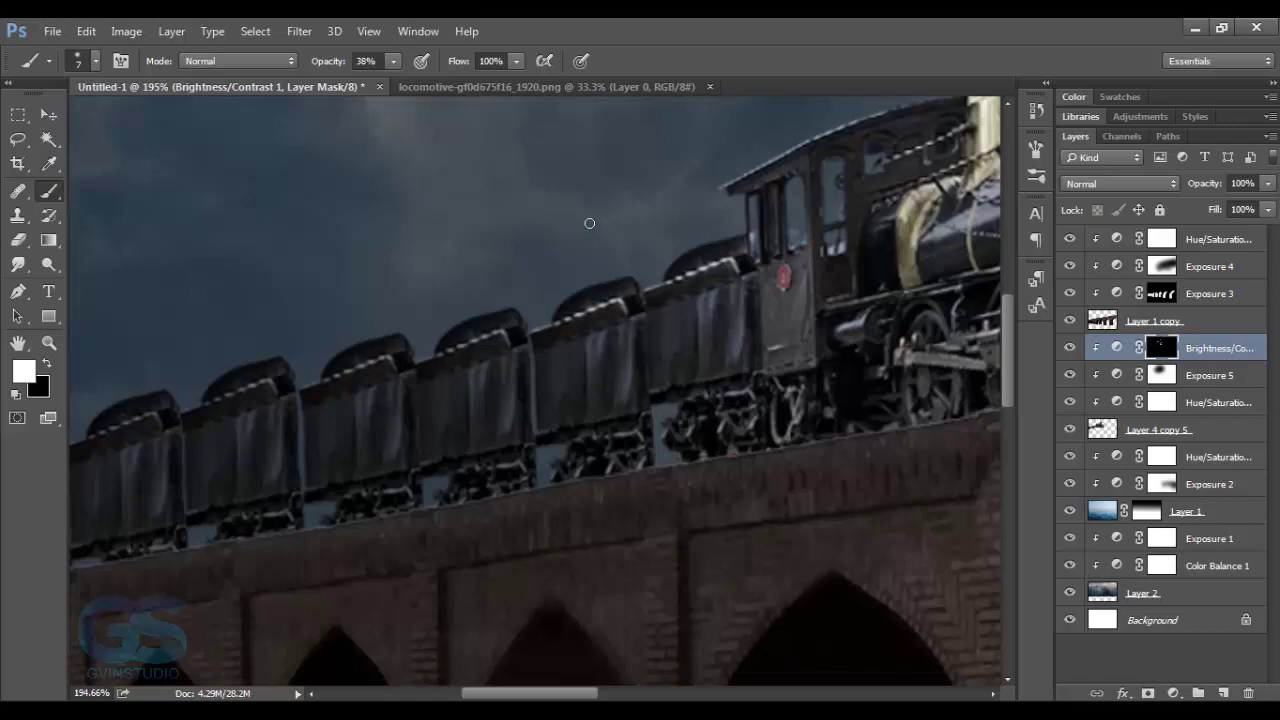
scroll(589, 223, "down", 2)
scroll(589, 223, "up", 3)
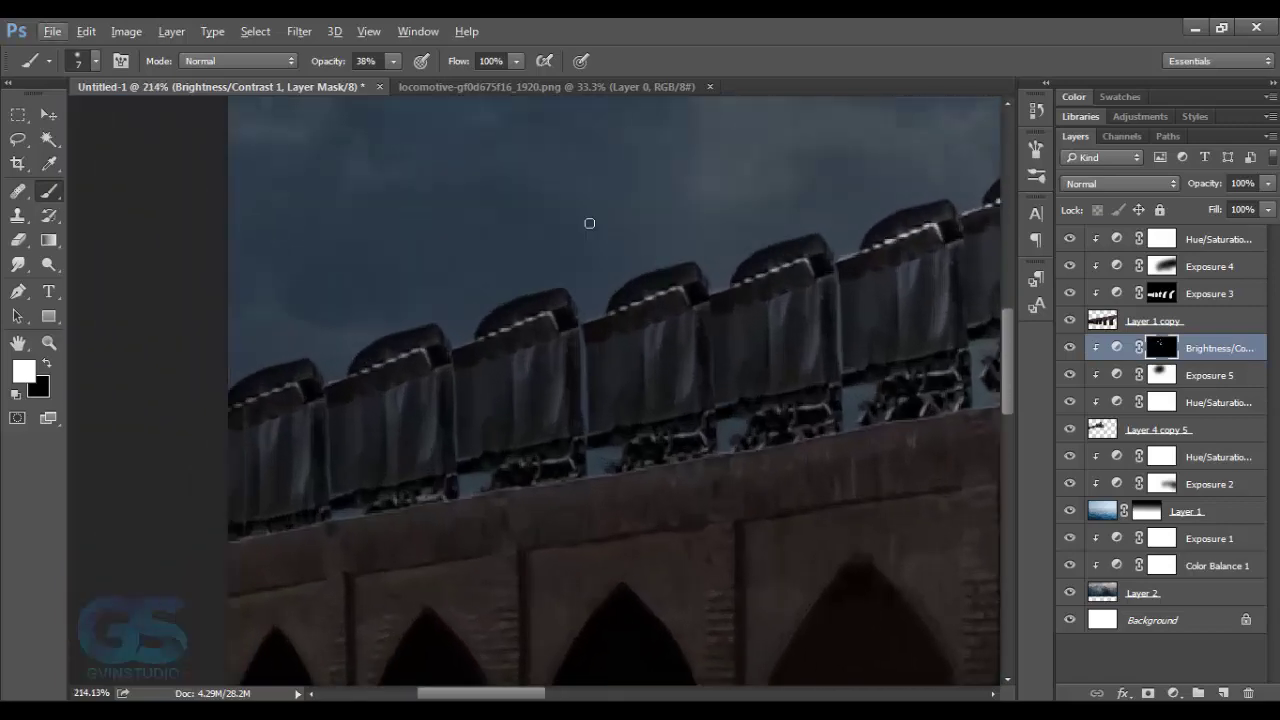
scroll(589, 223, "down", 3)
scroll(589, 223, "down", 2)
Step: Fit the composition in view and add a default Levels adjustment at the top of the stack
key("v")
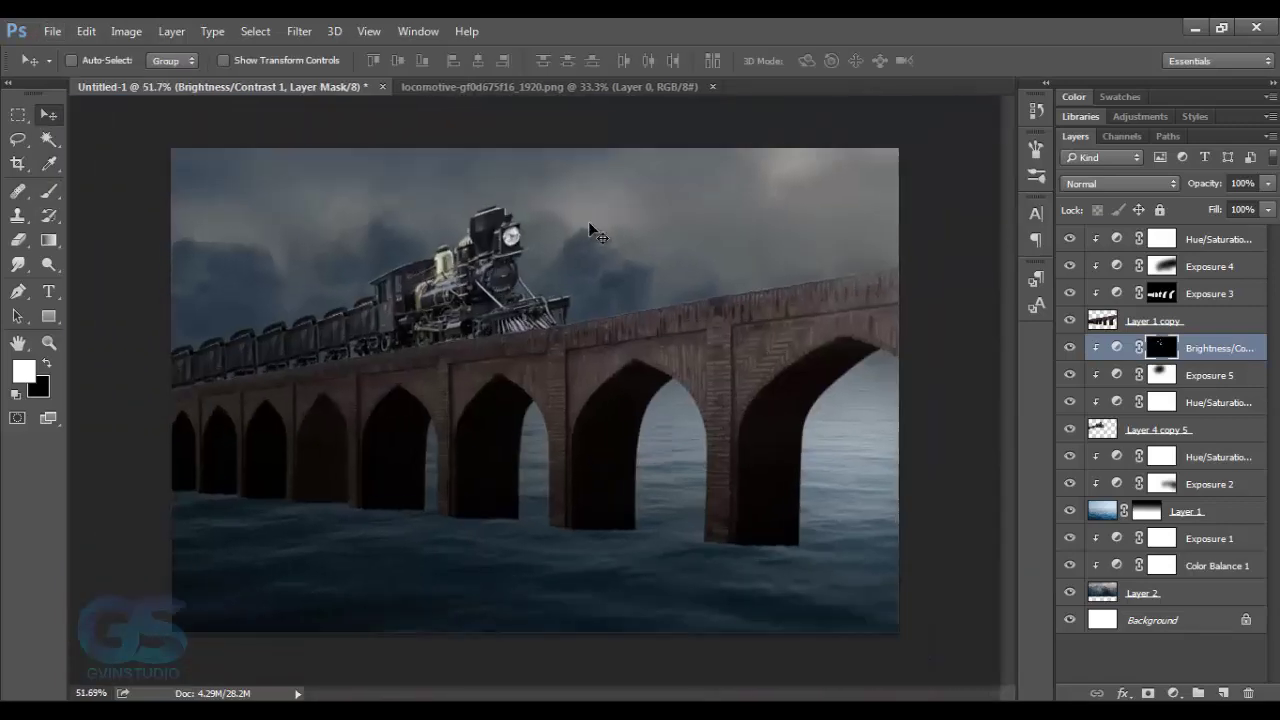
key("alt+period")
left_click(1174, 693)
left_click(1100, 384)
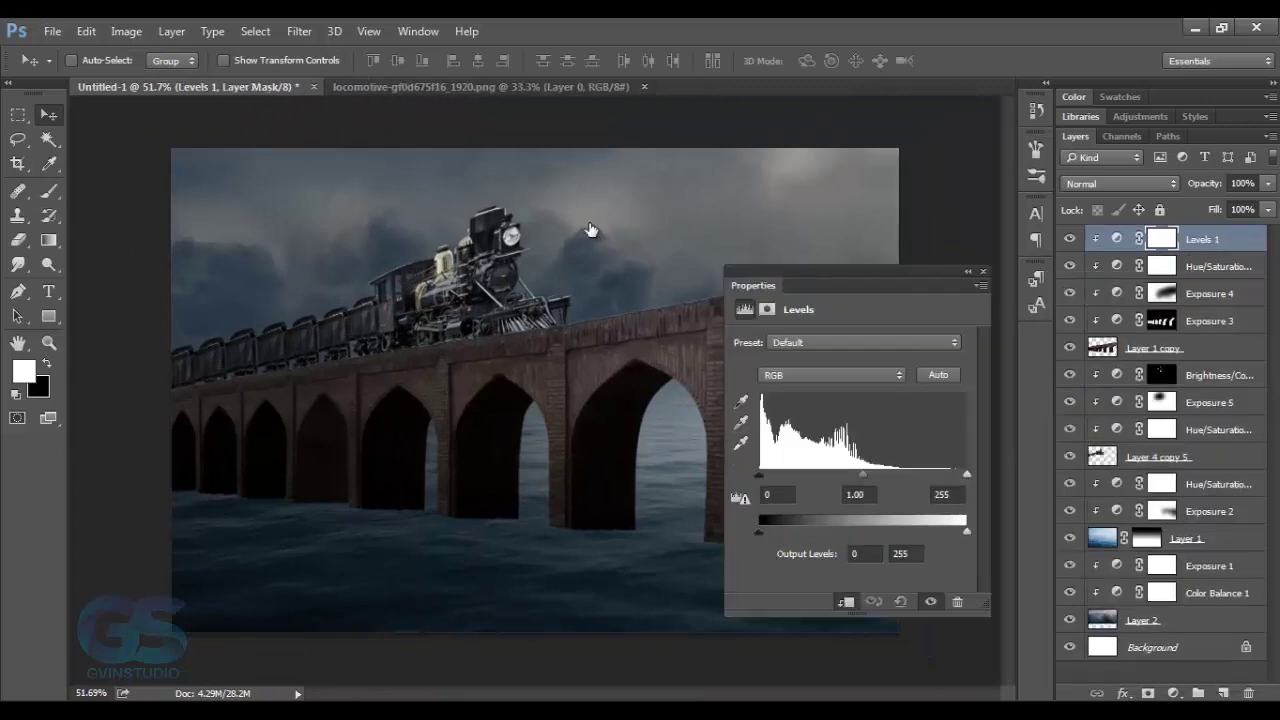
Step: Rename Layer 4 copy 5 to 'train' and Layer 1 copy to 'bridge', then select Exposure 1
key("alt+bracketleft")
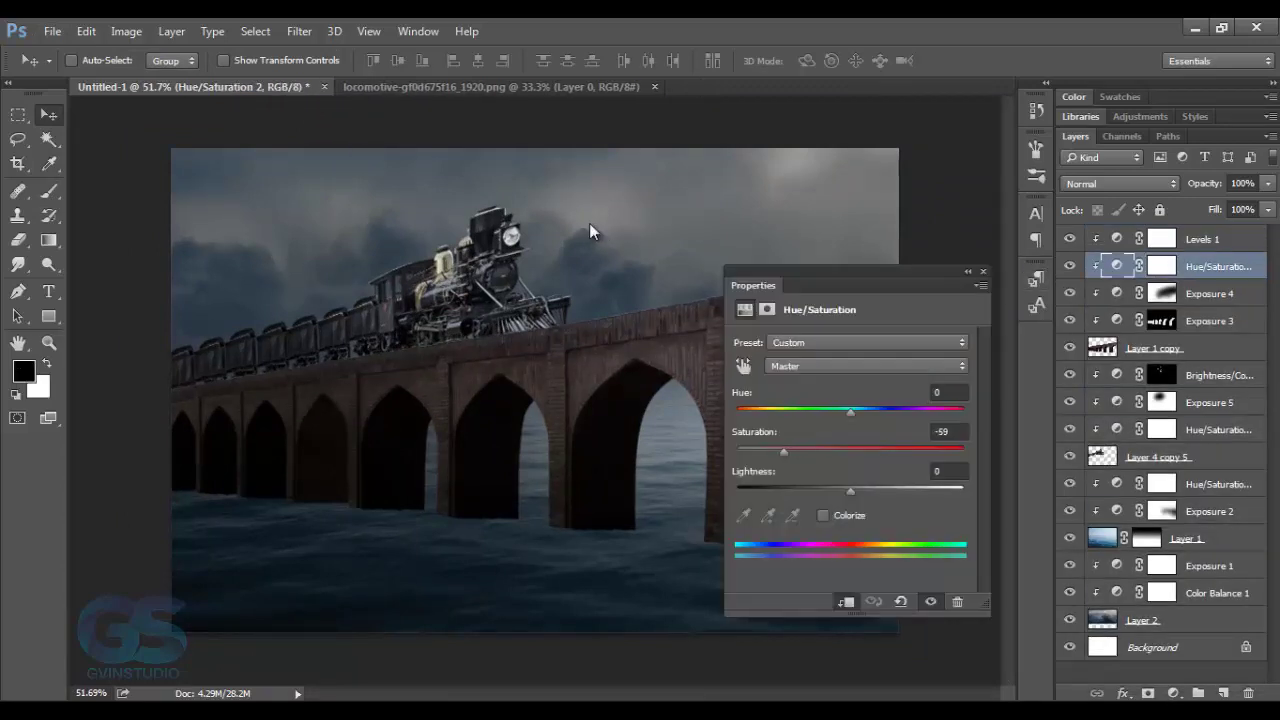
key("alt+bracketleft")
key("alt+bracketleft")
key("alt+bracketleft")
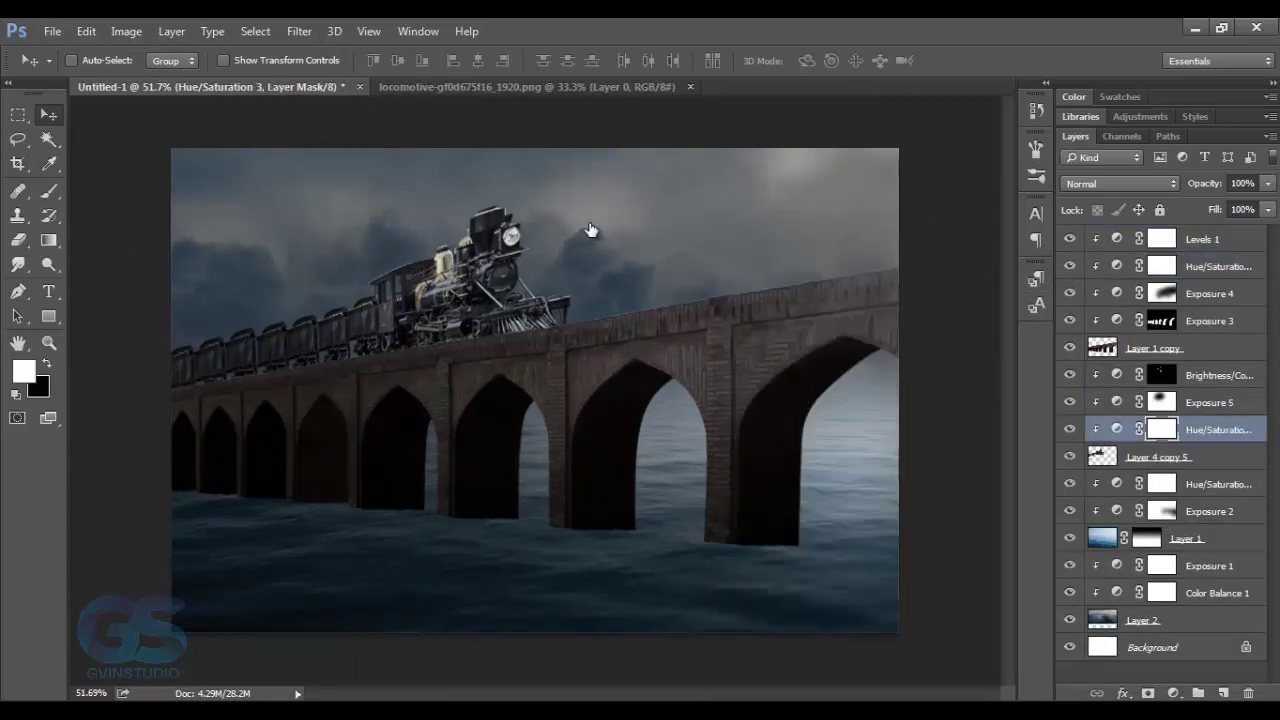
key("alt+bracketleft")
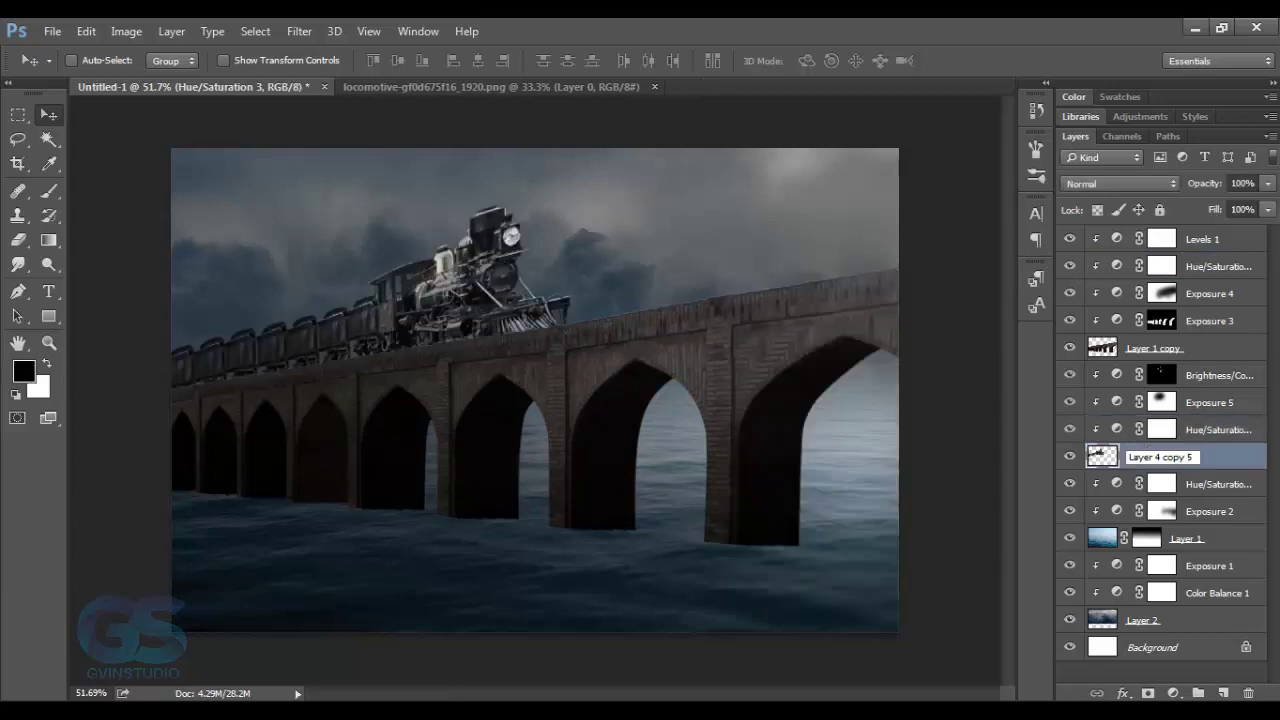
type("train")
key("Return")
double_click(1154, 348)
type("brid")
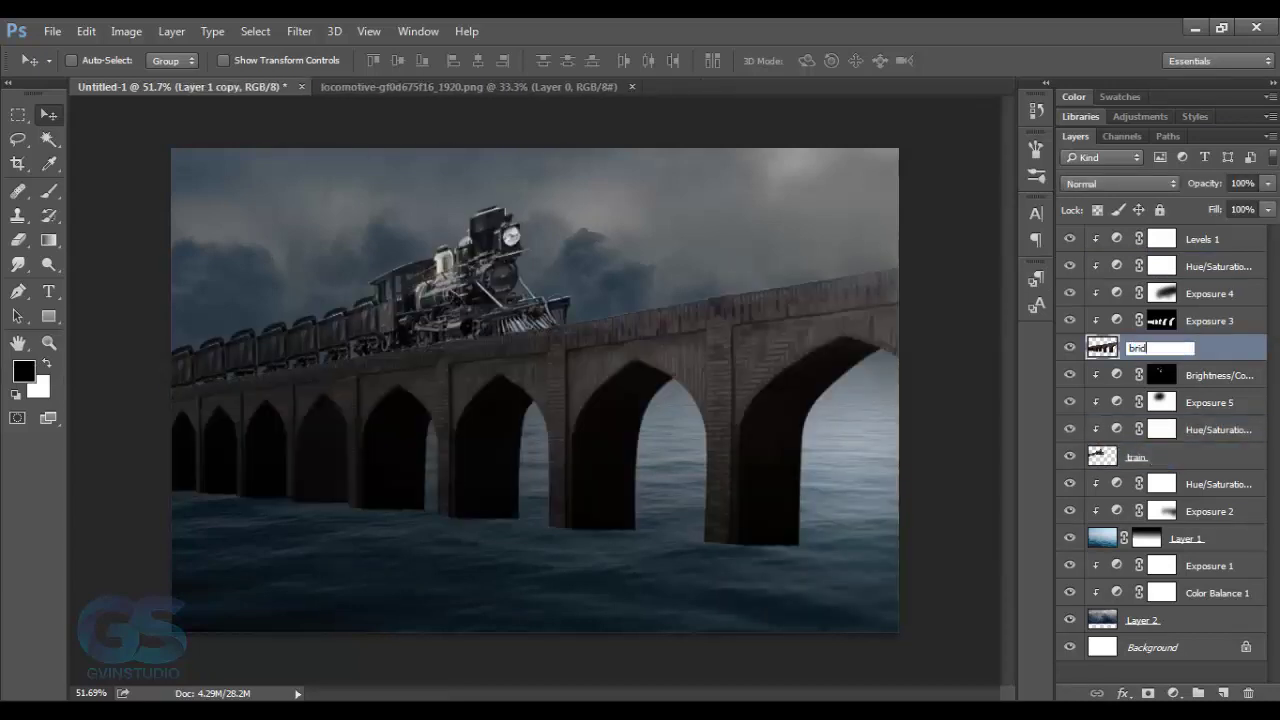
type("ge")
key("Return")
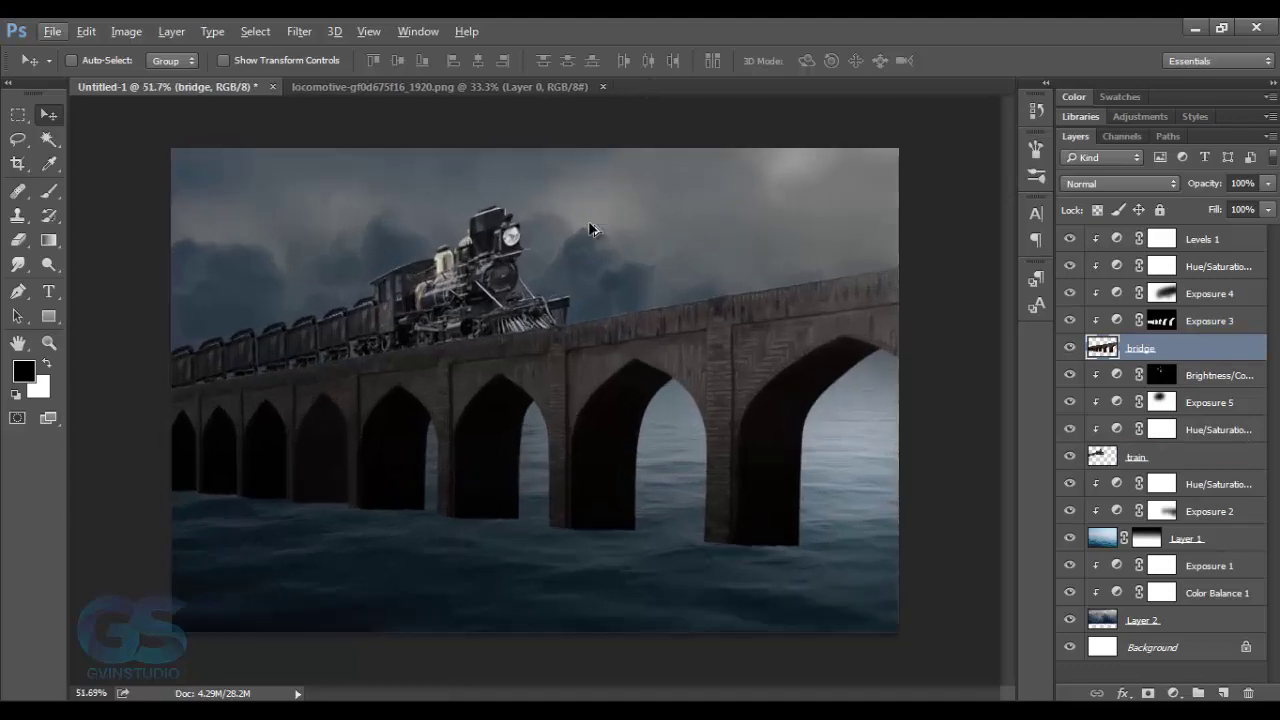
key("alt+bracketleft")
key("alt+bracketleft")
key("alt+bracketleft")
Step: Paste the stormy cloud photo into the composition above Exposure 1, shifted slightly right
key("ctrl+o")
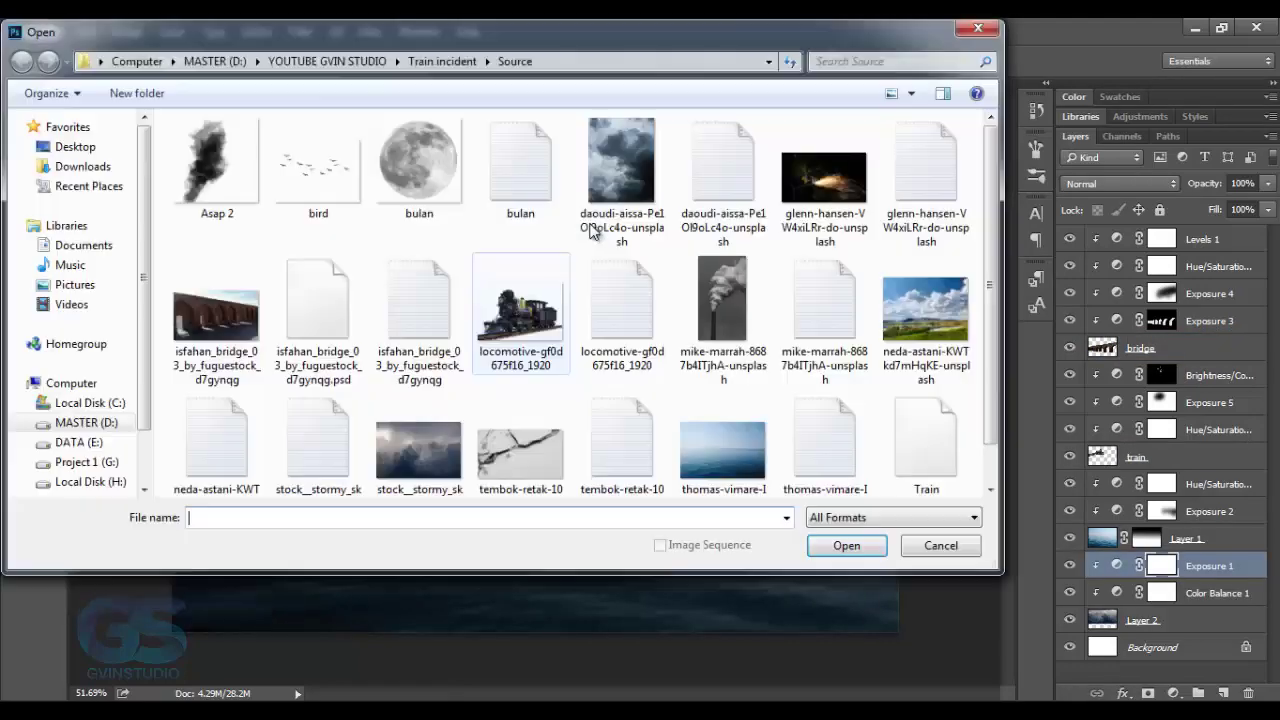
double_click(590, 230)
key("ctrl+a")
key("ctrl+c")
key("ctrl+Tab")
key("ctrl+v")
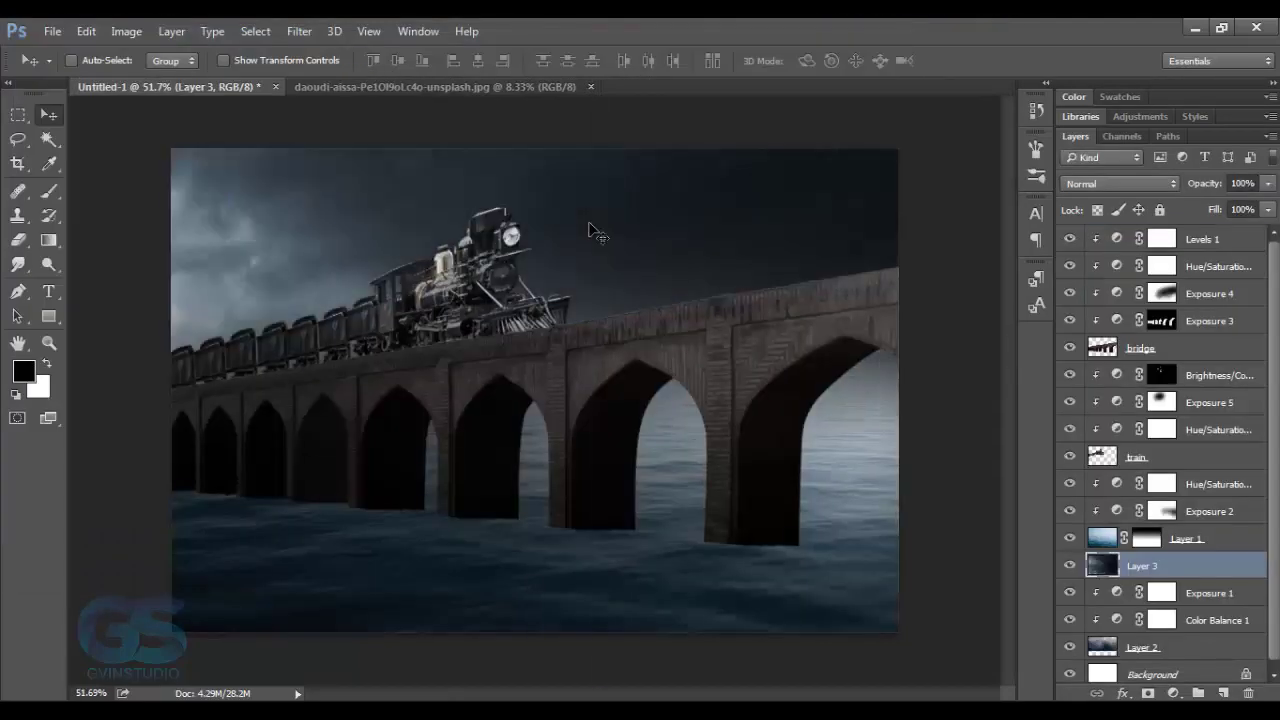
key("ctrl+t")
left_click_drag(590, 230, 612, 230)
key("Return")
Step: Set the cloud layer to Soft Light and mask away its hard seam with a 500 black brush
key("alt+shift+f")
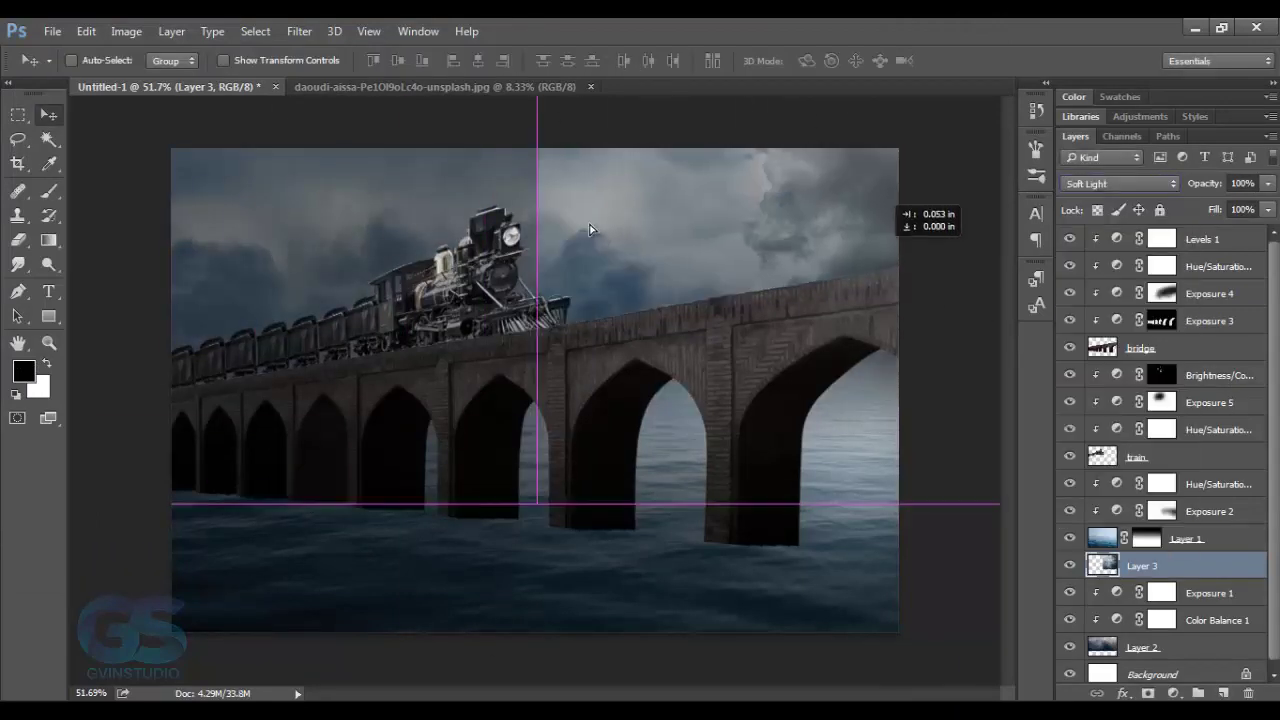
left_click(1148, 693)
key("b")
key("x")
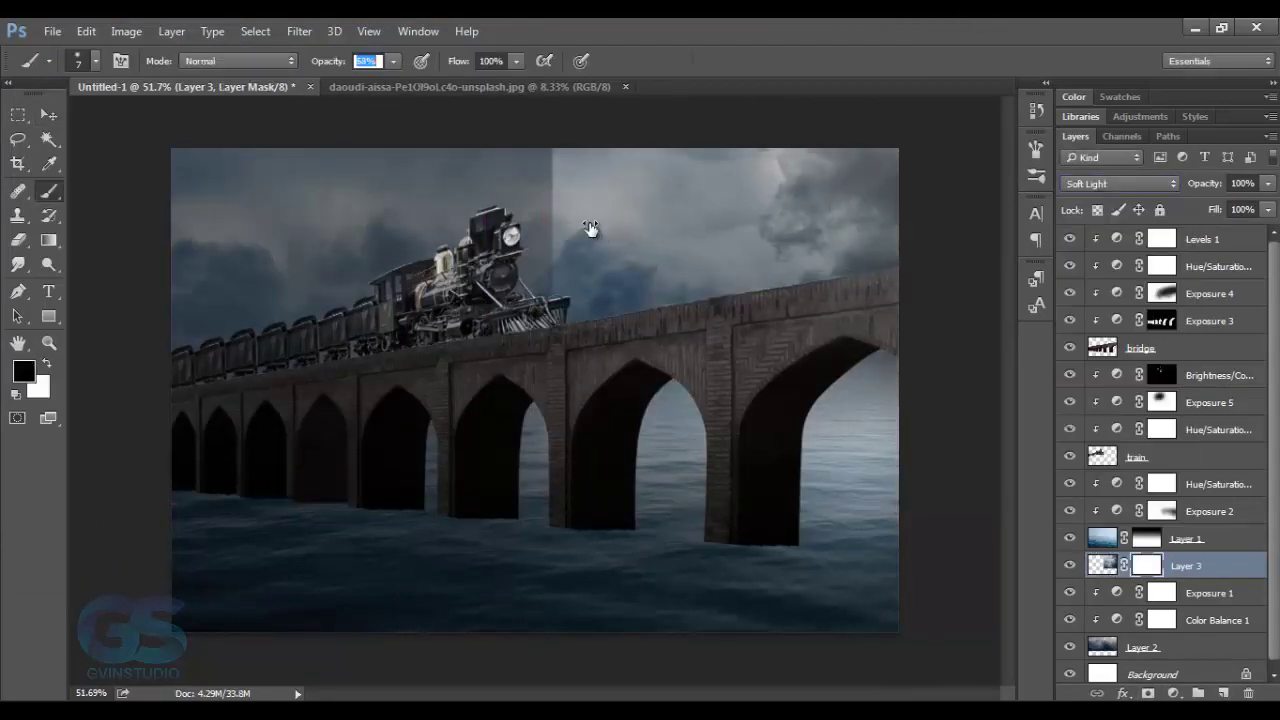
key("bracketright")
key("bracketright")
key("bracketright")
left_click(590, 222)
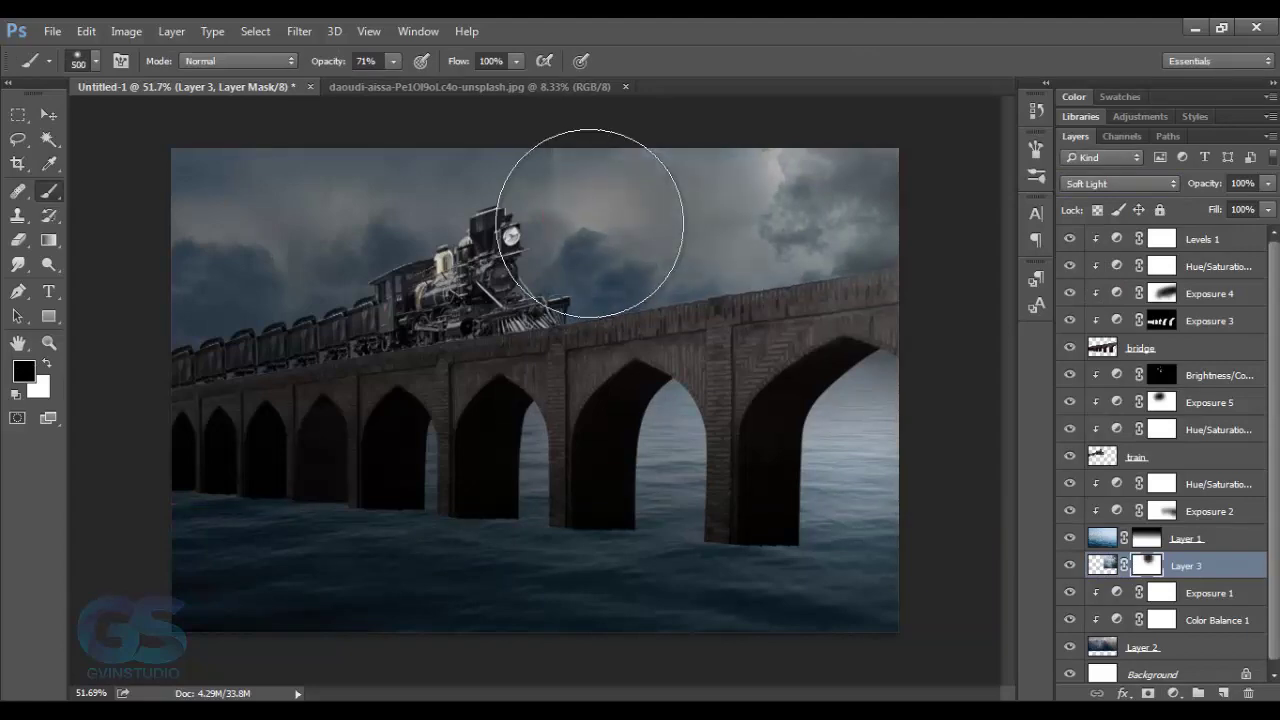
Step: Begin opening the moon image, bulan.png
key("v")
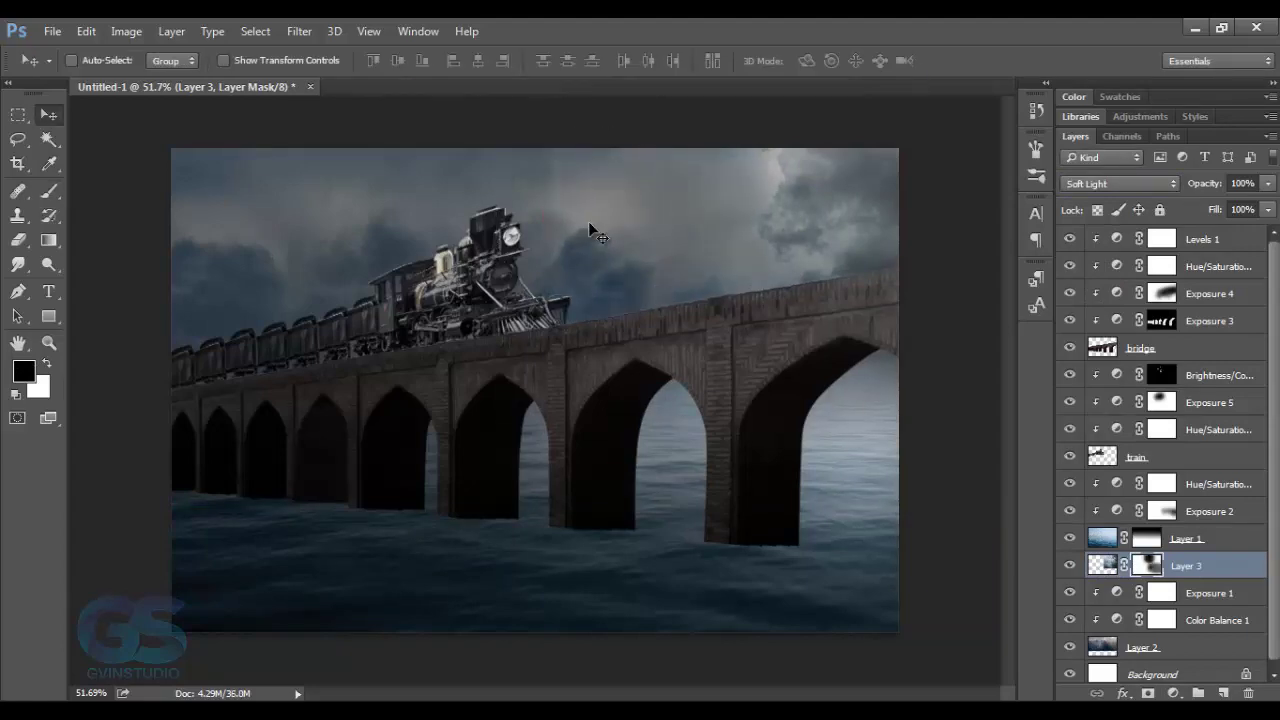
key("alt+f")
key("Return")
key("Return")
Step: Paste the moon, flip it horizontally, and shrink it into the upper-right sky
key("ctrl+a")
key("ctrl+c")
key("ctrl+Tab")
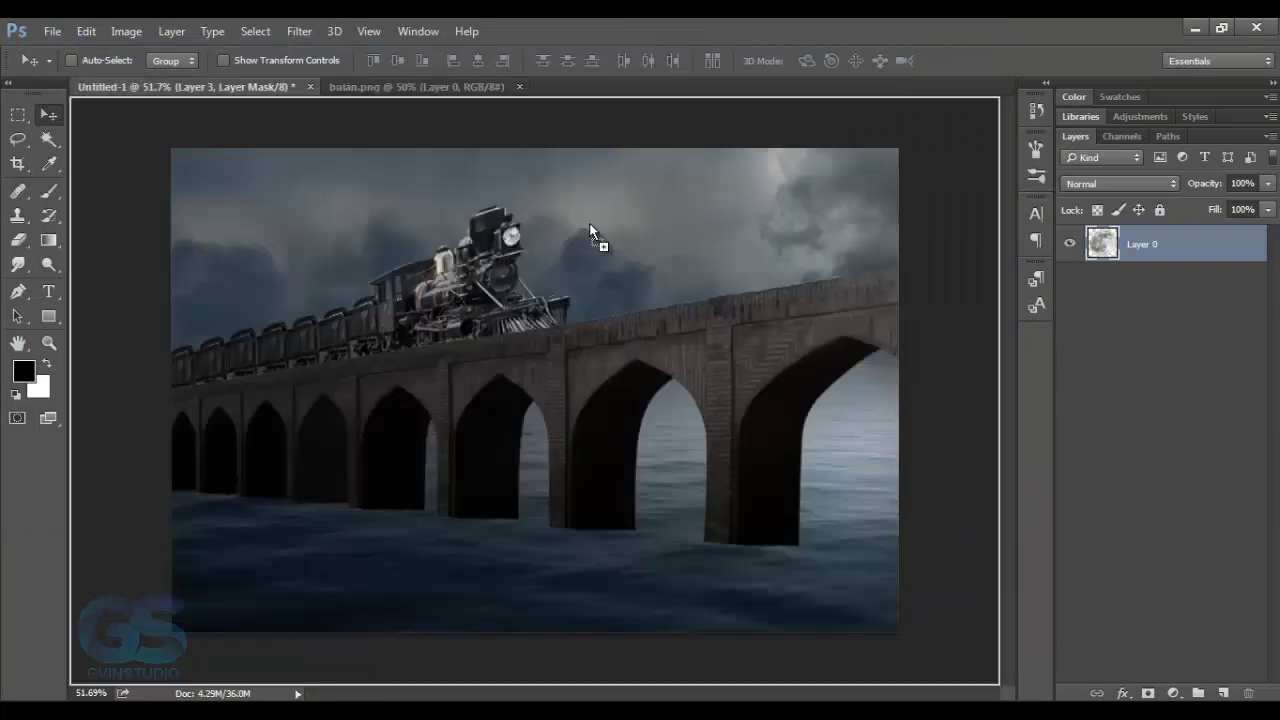
key("ctrl+v")
key("ctrl+t")
right_click(700, 304)
left_click(766, 586)
mouse_move(777, 491)
left_mouse_down()
mouse_move(590, 222)
mouse_move(725, 422)
left_mouse_up()
left_click_drag(762, 470, 789, 203)
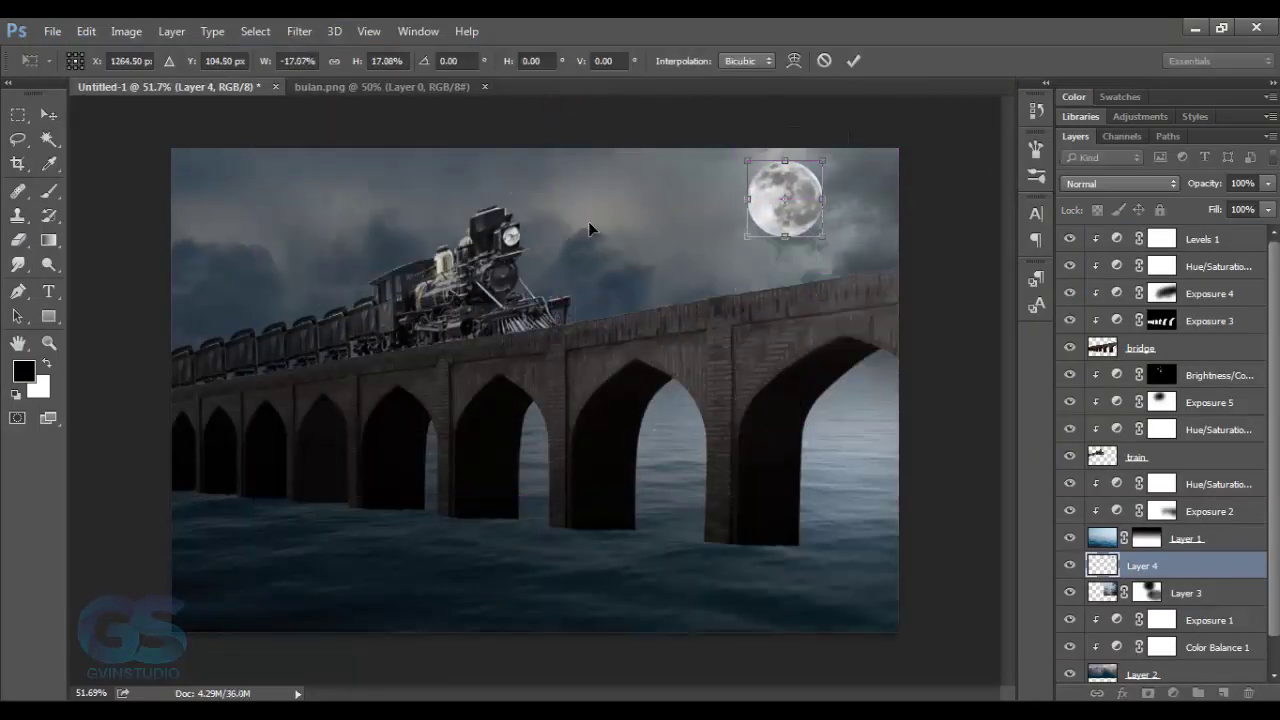
key("Return")
Step: Move the moon layer below the clouds and mask its lower part with a 75% brush
key("ctrl+bracketleft")
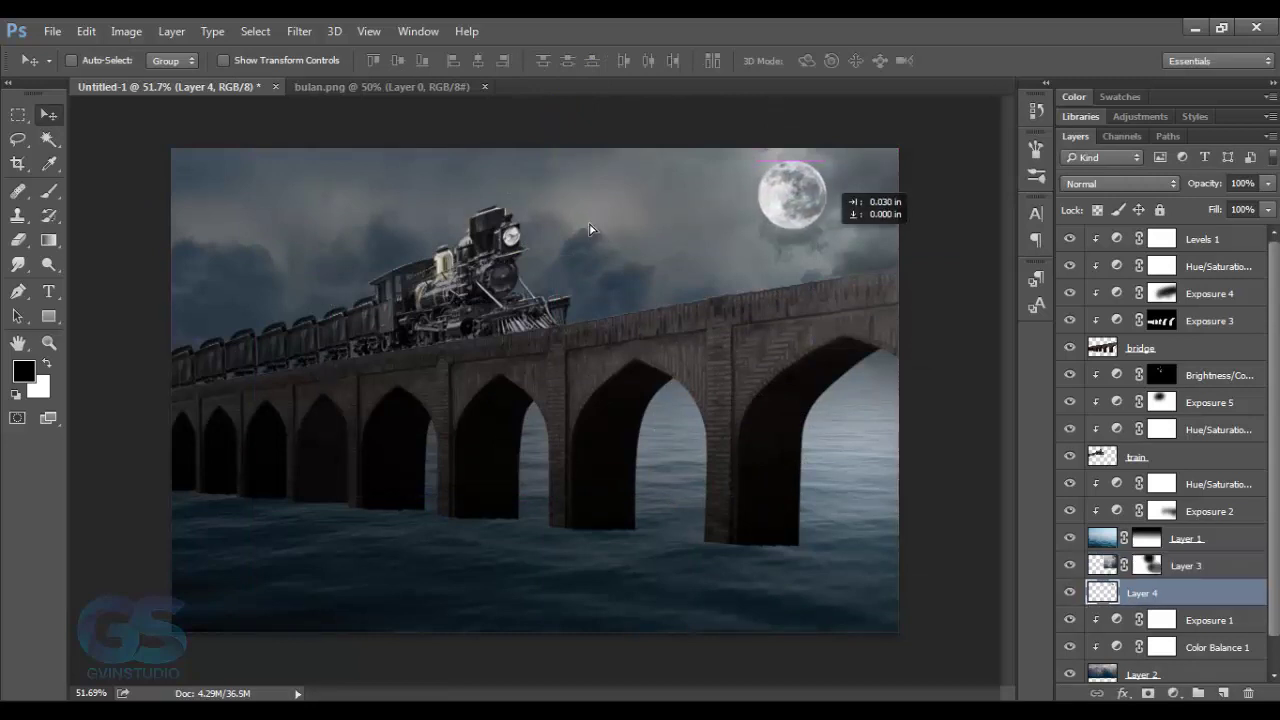
key("b")
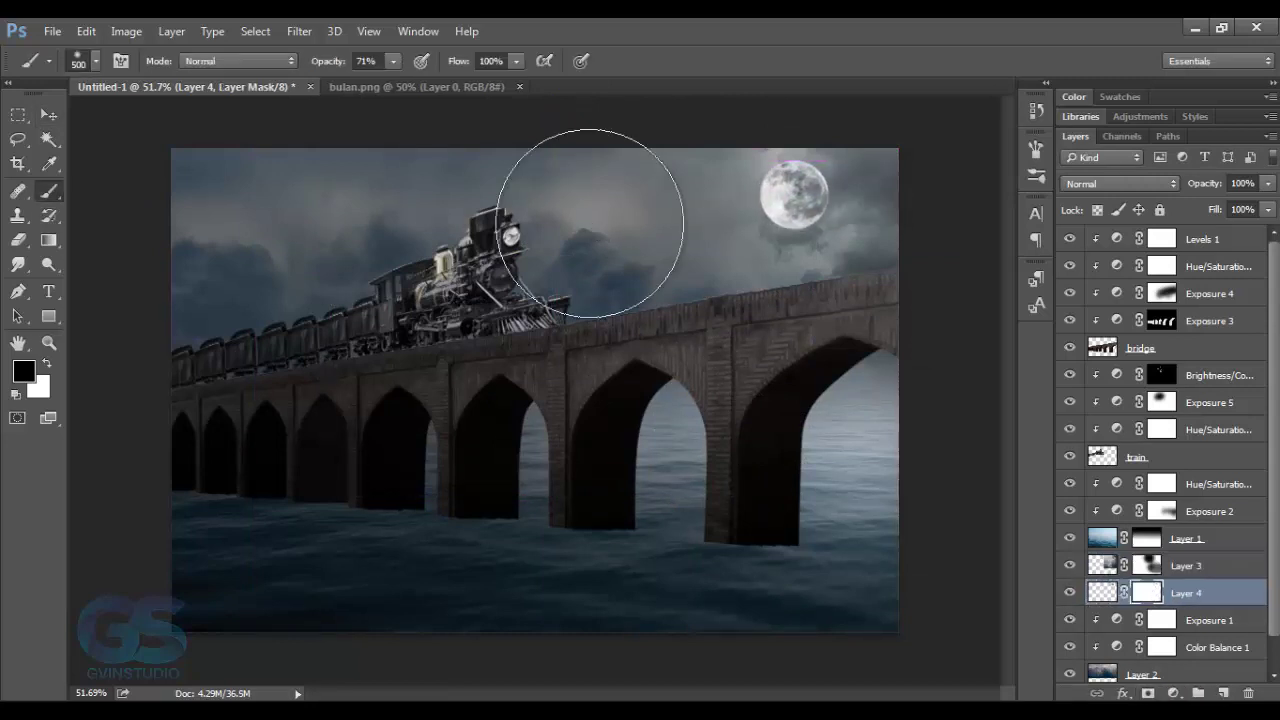
key("Return")
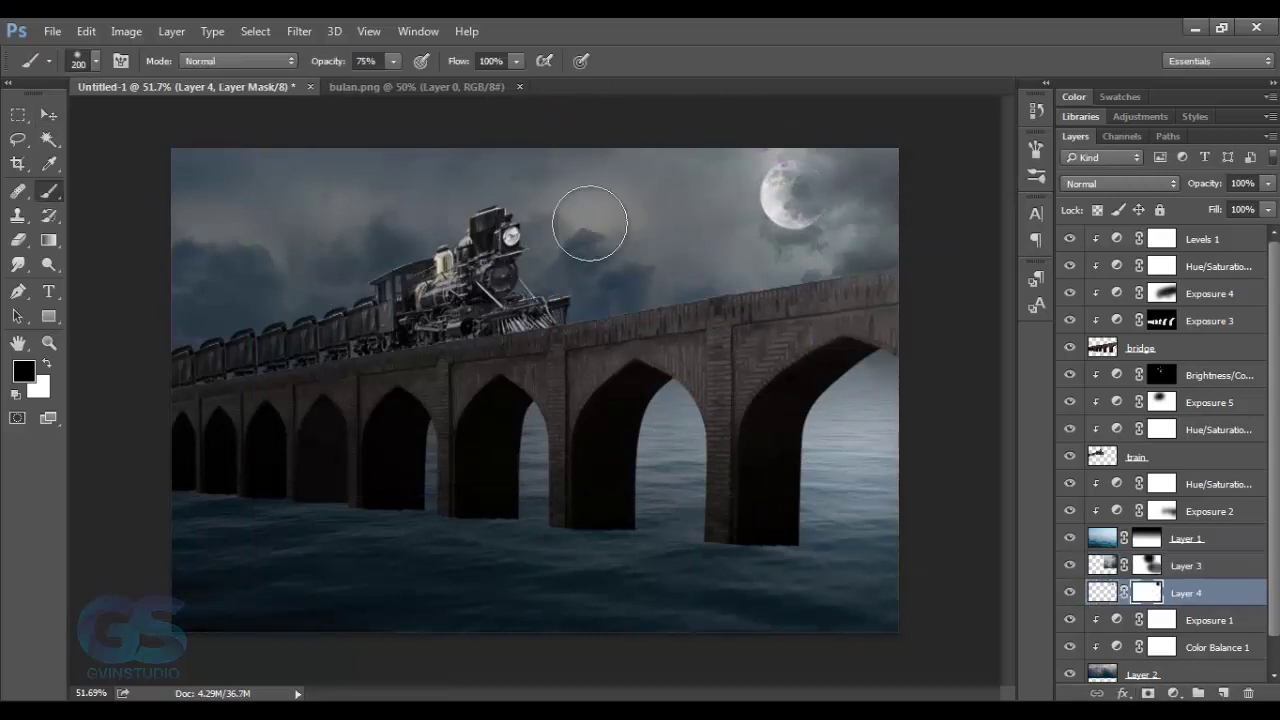
Step: Give the moon layer an Outer Glow effect
key("v")
left_click(1102, 593)
left_click(1122, 693)
left_click(1114, 657)
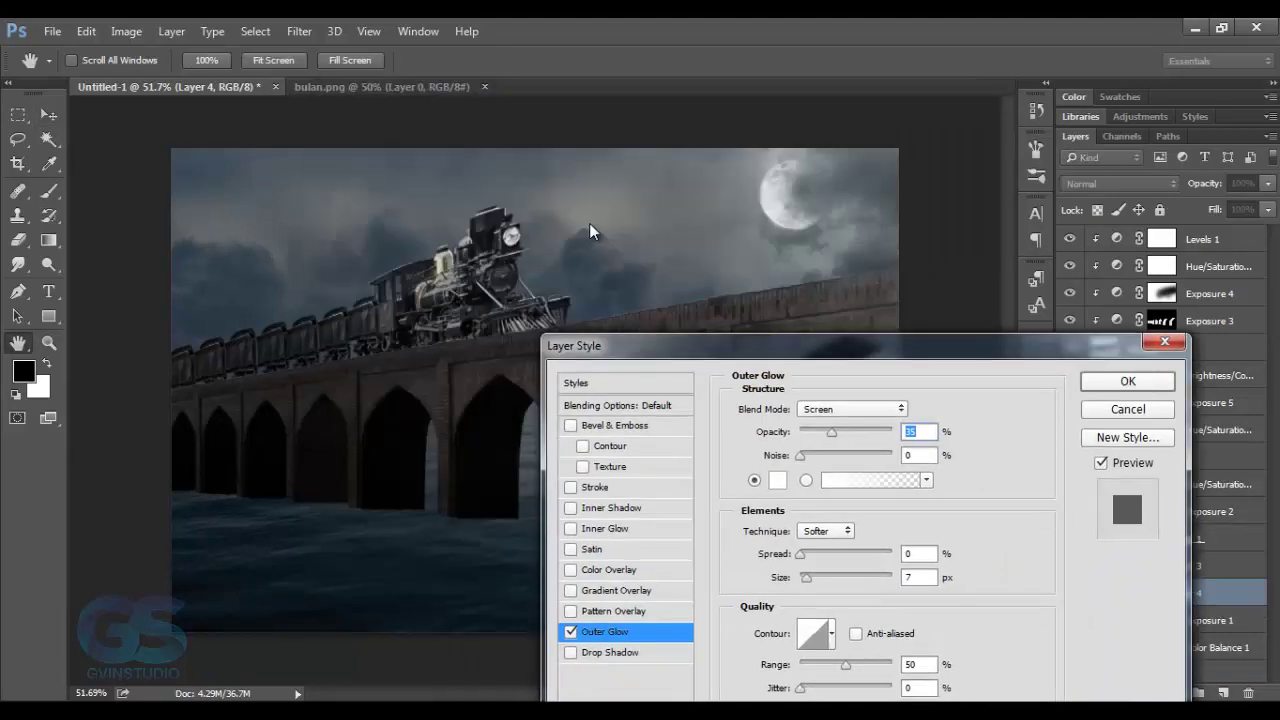
key("Return")
Step: Close the moon document and place the Asap 2 smoke onto the locomotive's chimney, slightly enlarged
key("ctrl+Tab")
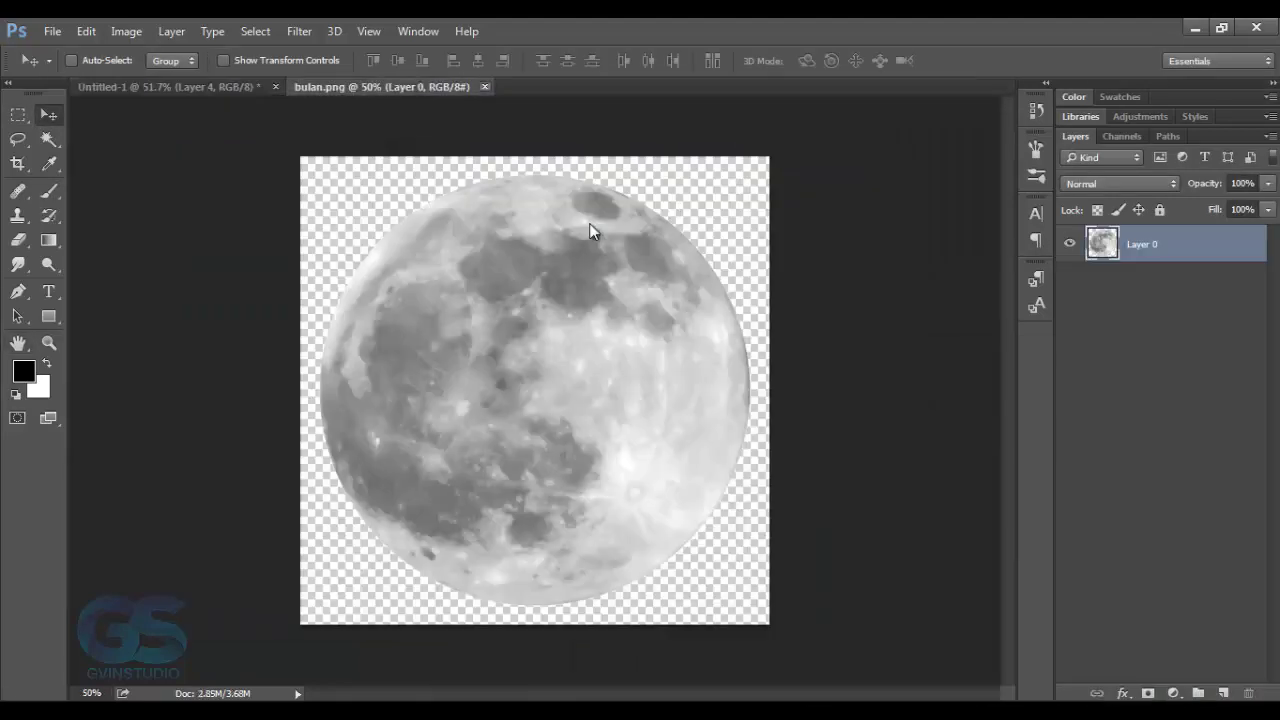
key("ctrl+w")
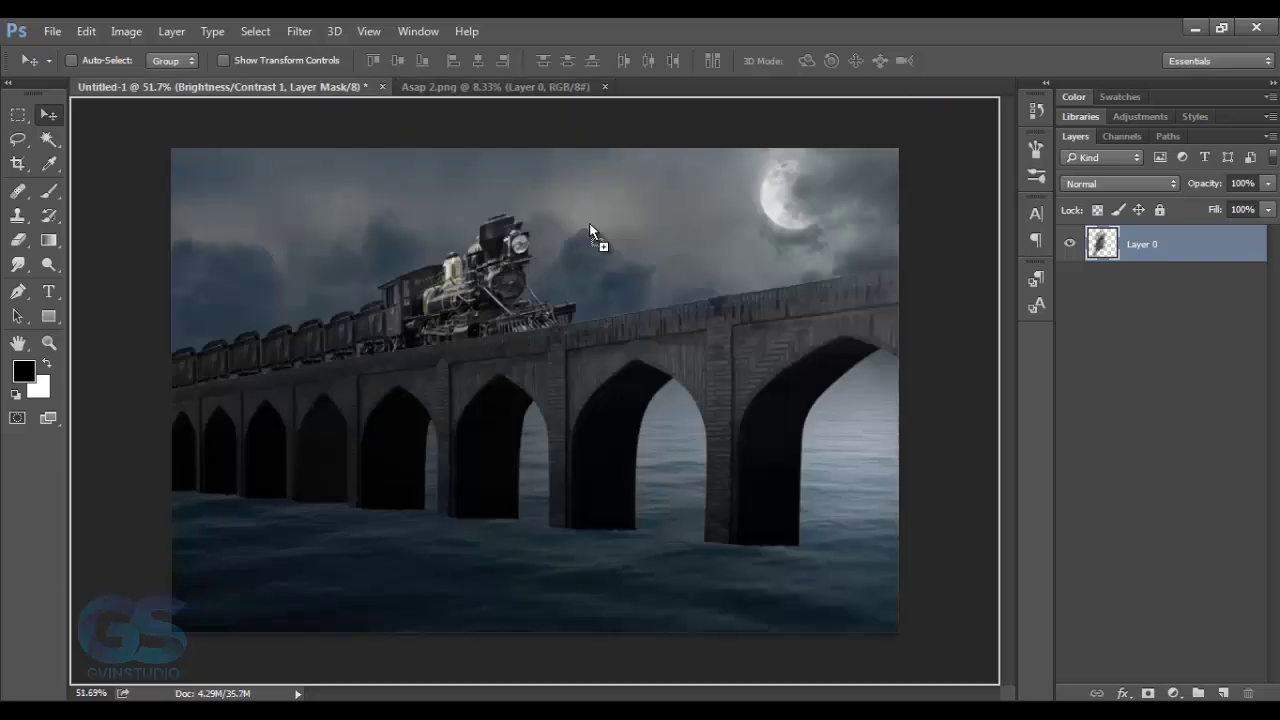
left_click_drag(595, 235, 590, 229)
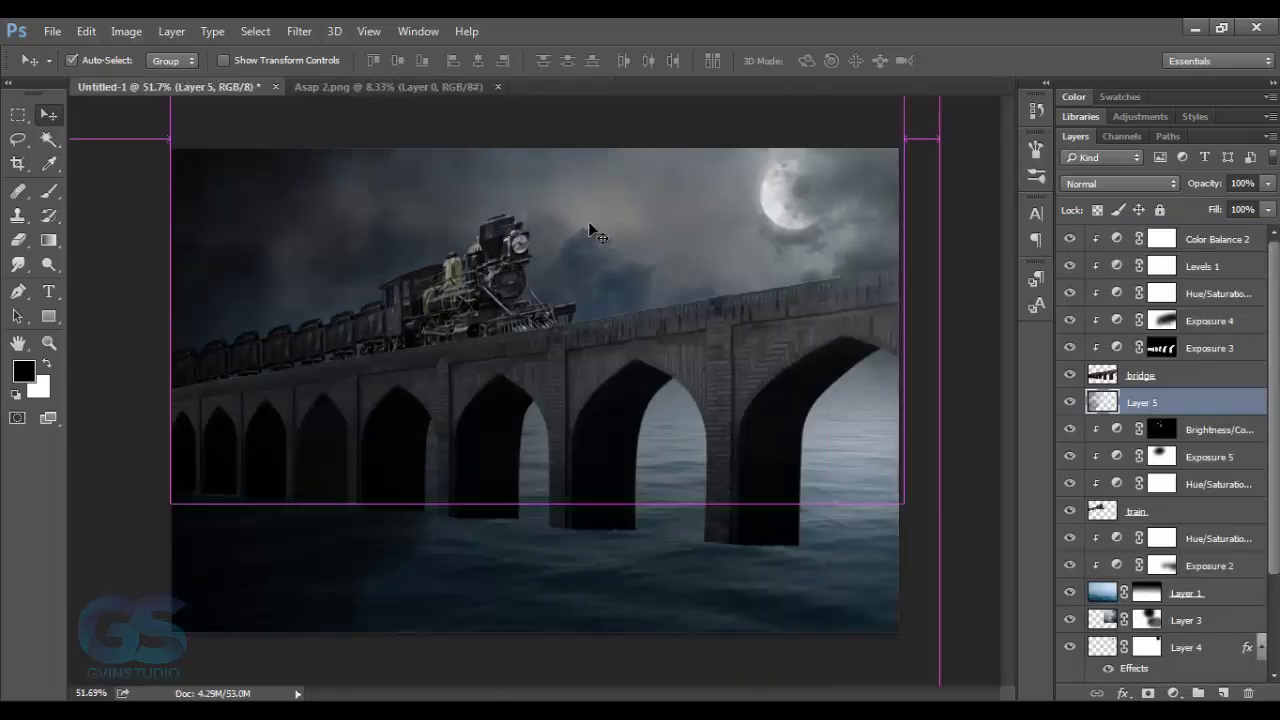
key("ctrl+t")
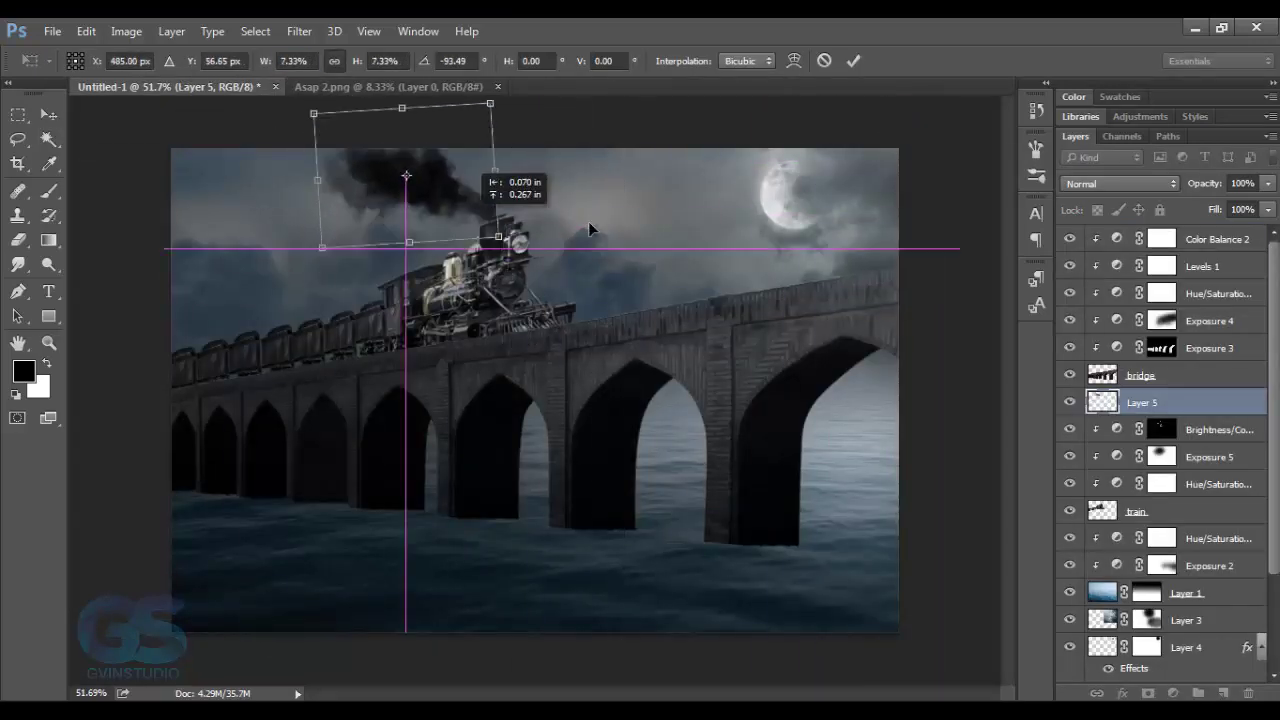
key("Return")
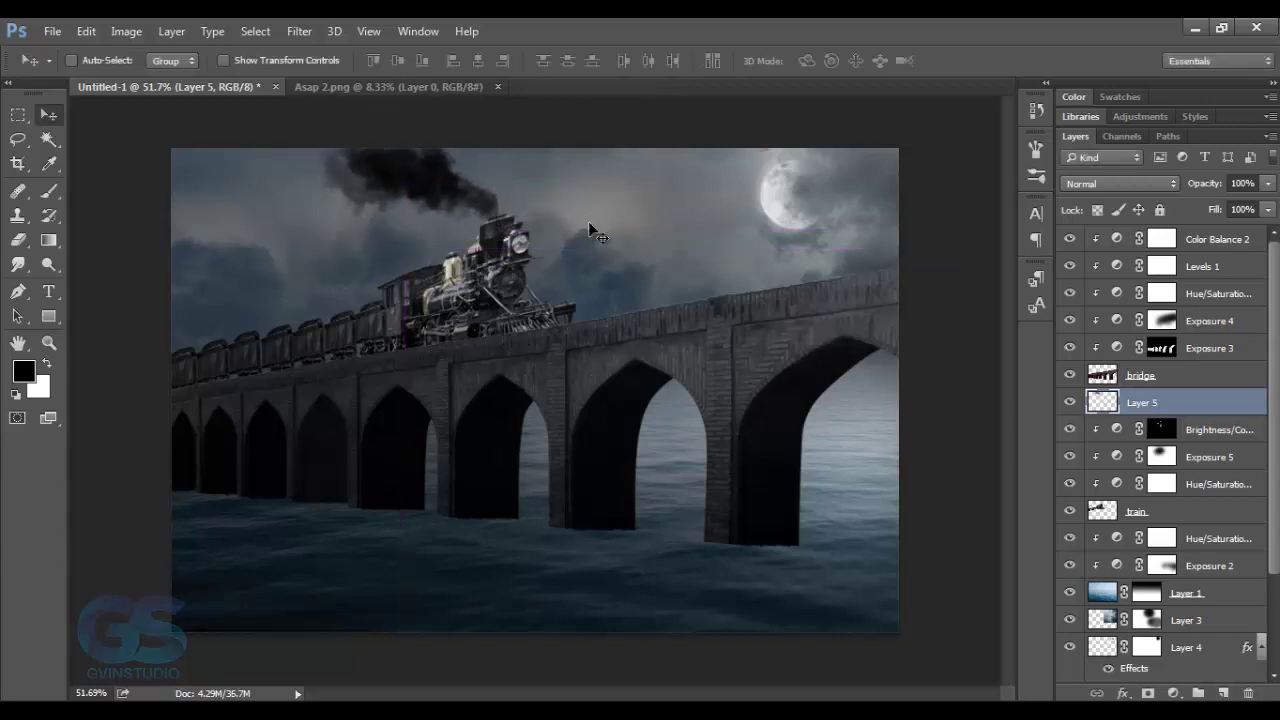
key("ctrl+t")
key("Return")
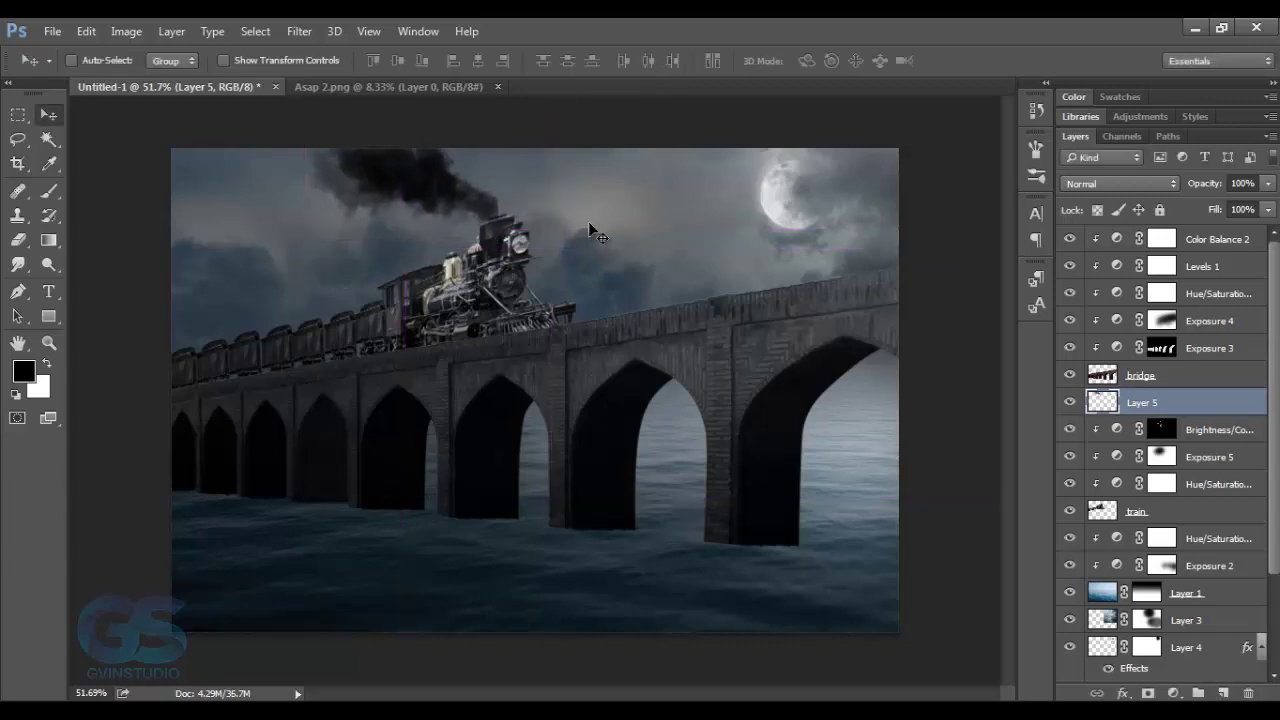
Step: Tint the smoke with clipped Color Balance and Hue/Saturation adjustment layers
left_click(1173, 693)
left_click(1110, 490)
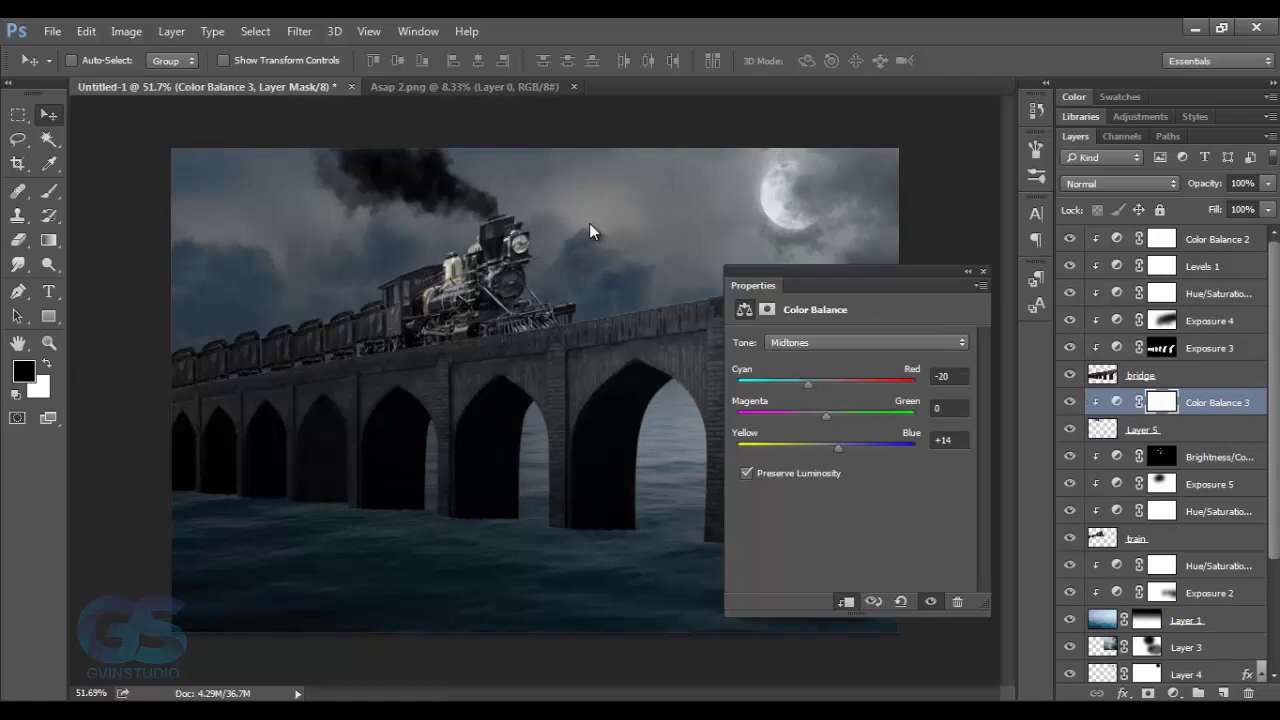
left_click(1173, 693)
left_click(1110, 463)
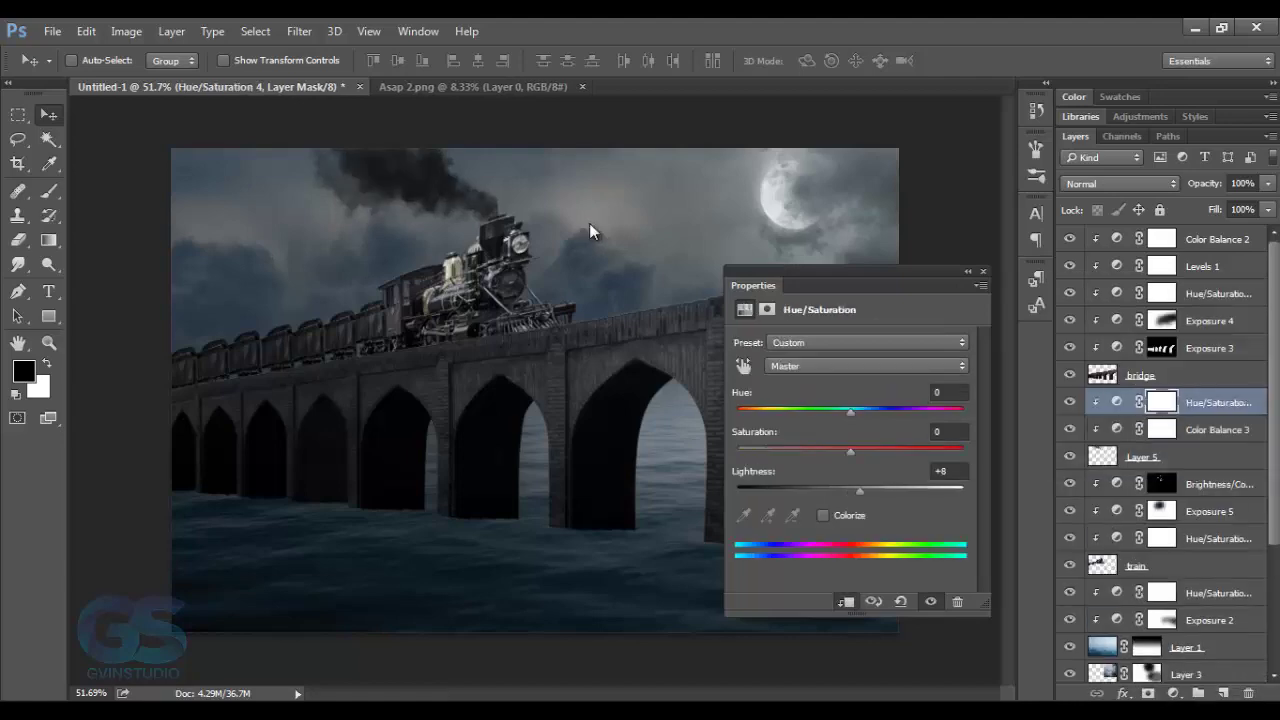
left_click(983, 271)
key("ctrl+o")
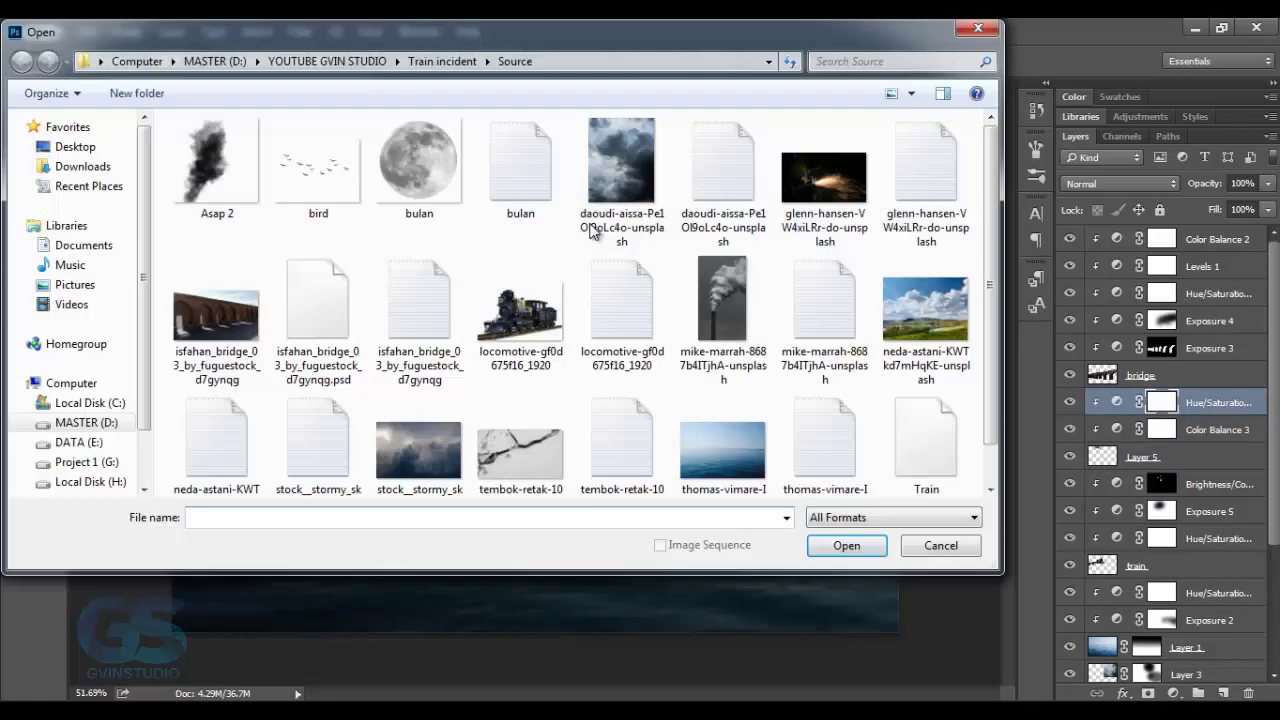
Step: Bring in the sparks photo as Layer 6 blended in Screen mode
key("Return")
key("l")
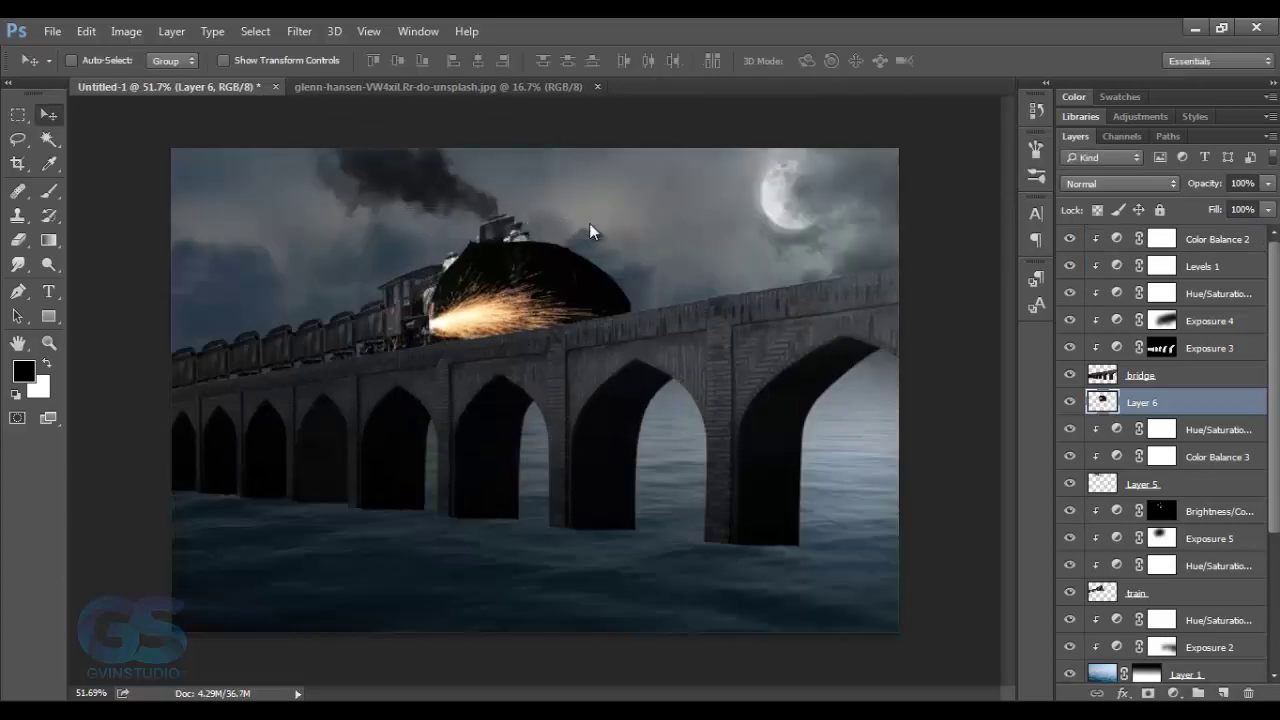
key("alt+shift+s")
key("ctrl+t")
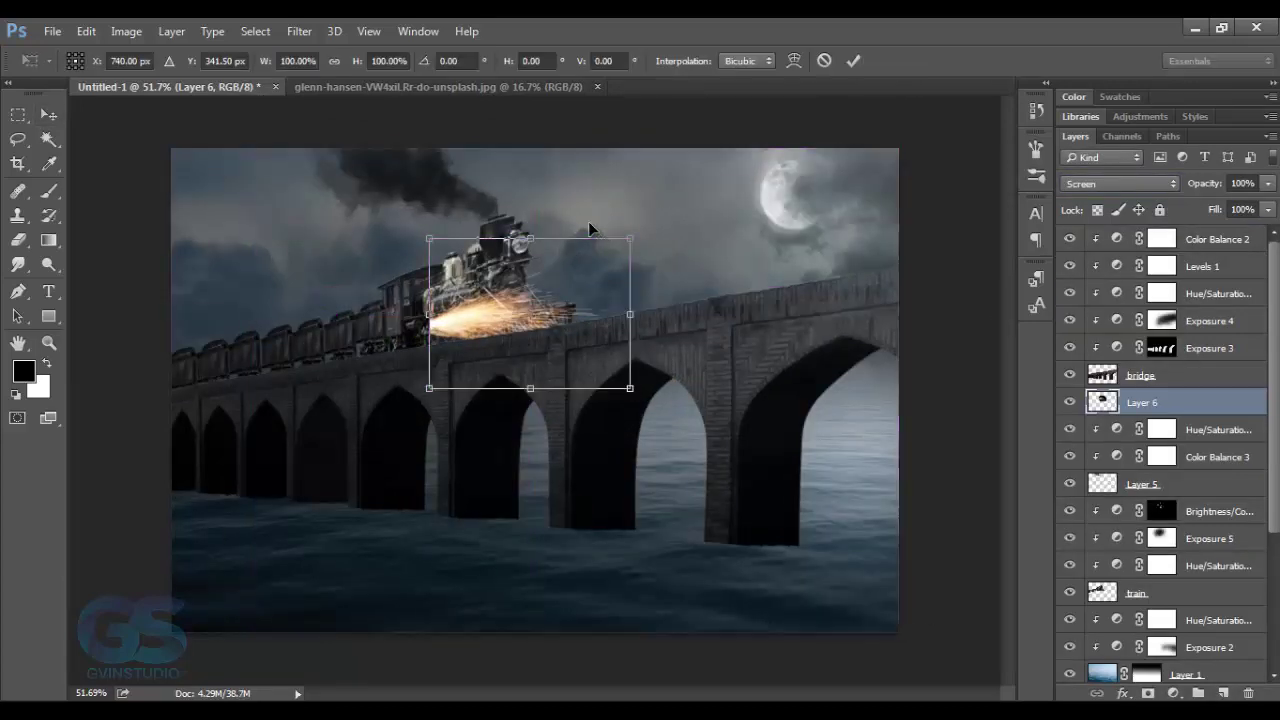
key("Return")
Step: Nudge the sparks onto the train front and add a Color Balance (midtones +20 red, -15 yellow) above them
key("shift+Left")
key("shift+Left")
key("shift+Left")
key("shift+Down")
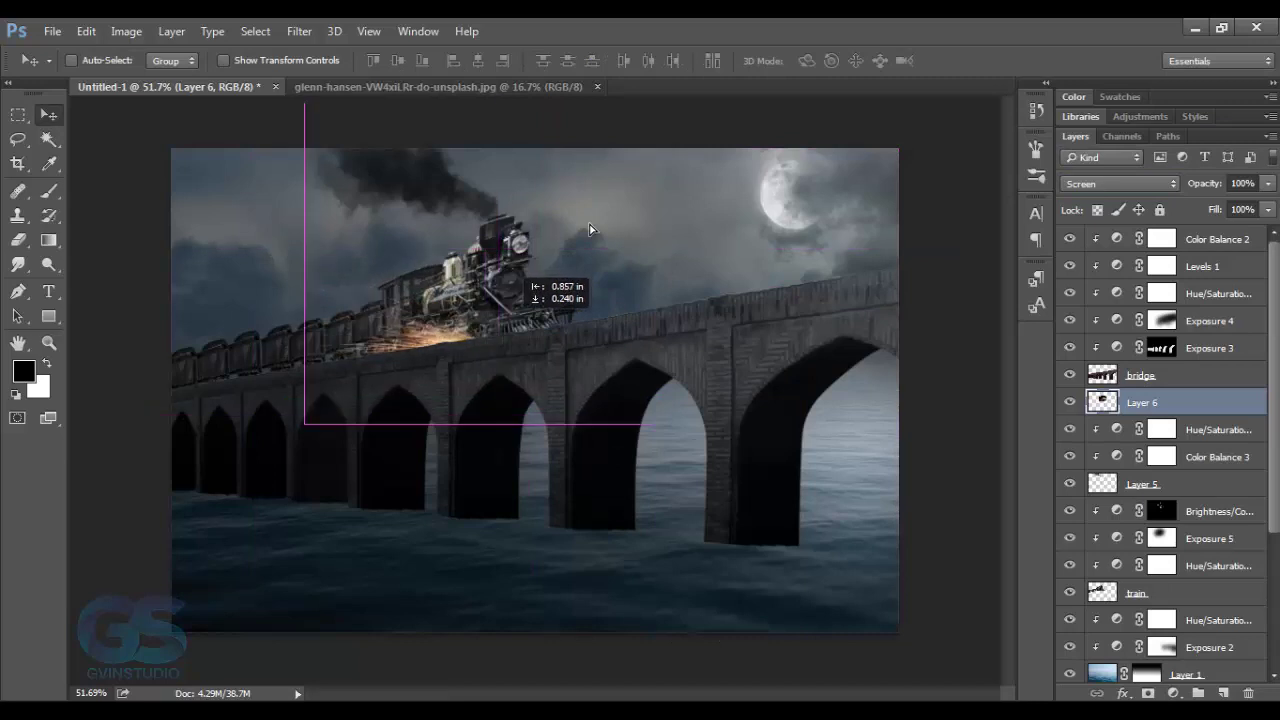
key("ctrl+t")
key("Return")
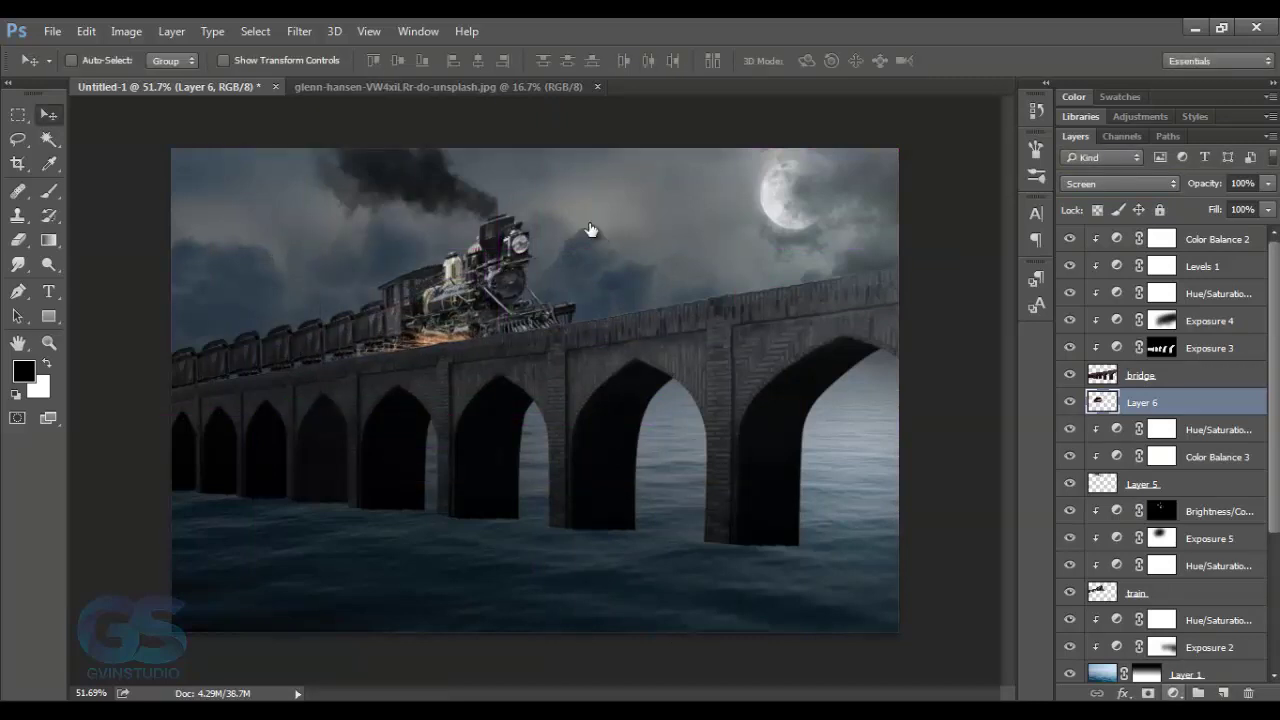
left_click(1173, 693)
left_click(1115, 483)
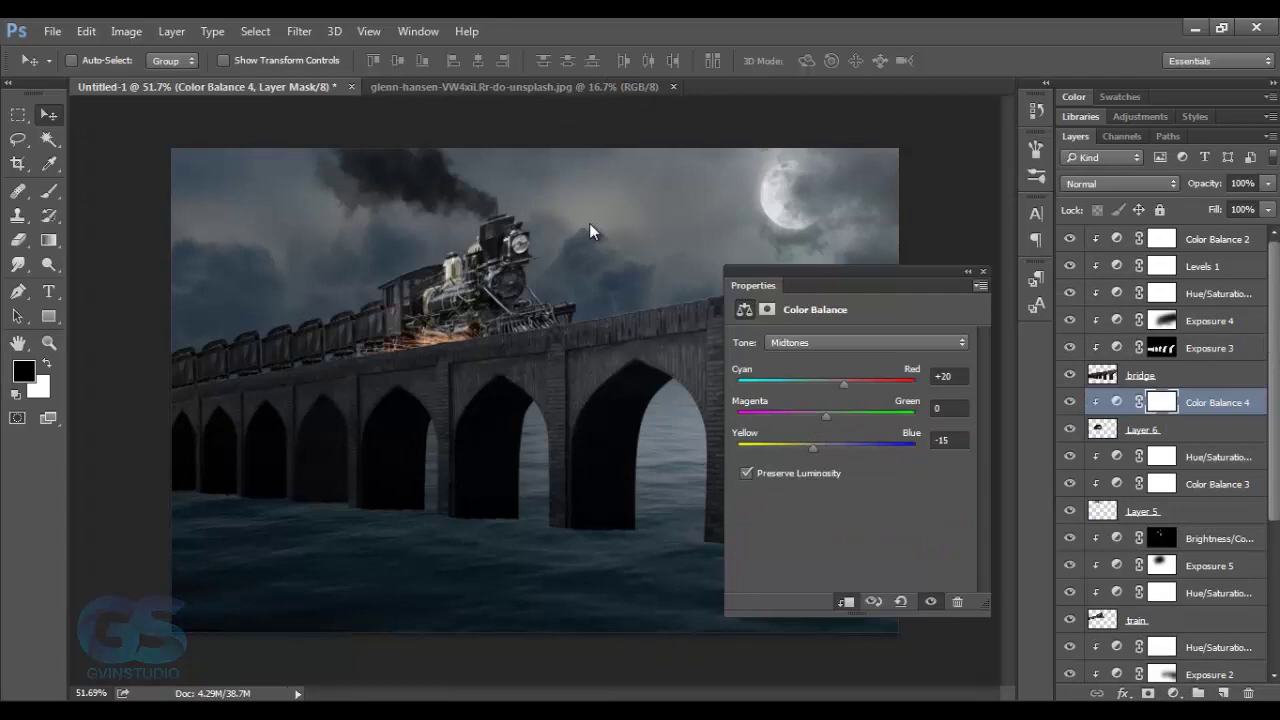
Step: Paint the orange Color Dodge glow around the locomotive's wheels with a size-10 brush at 57% opacity
left_click(592, 233)
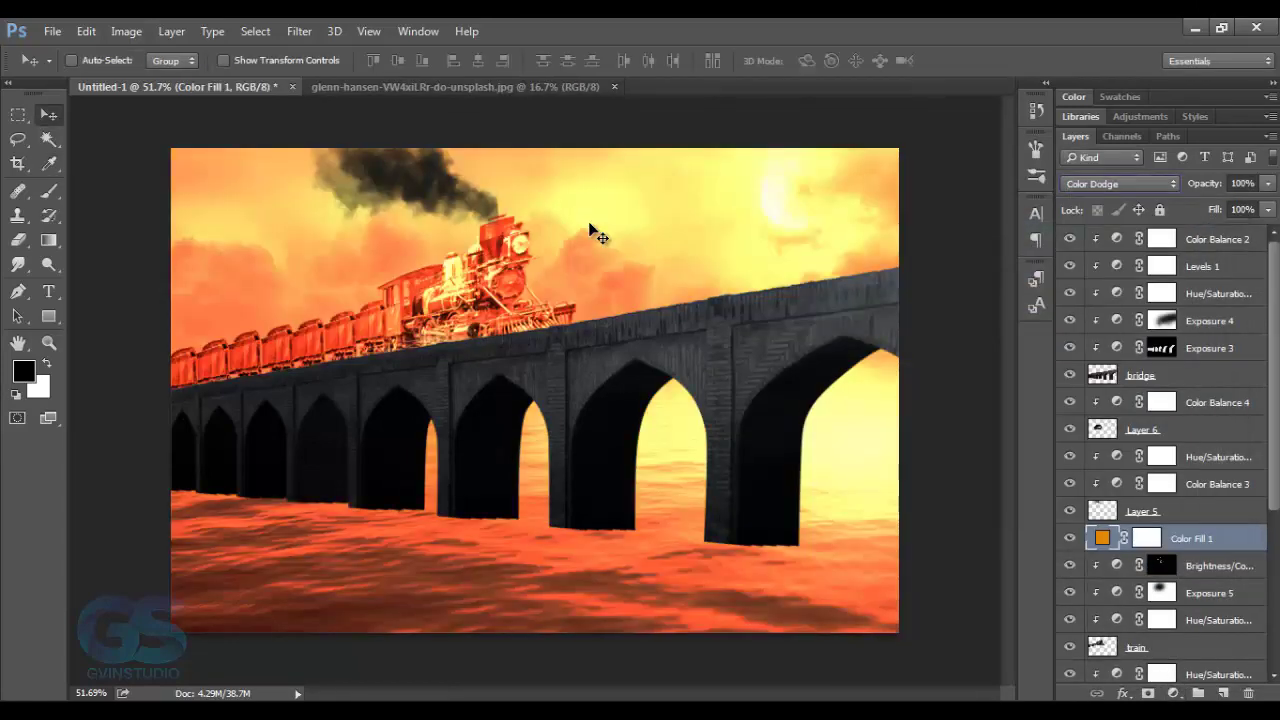
scroll(590, 230, "up", 10)
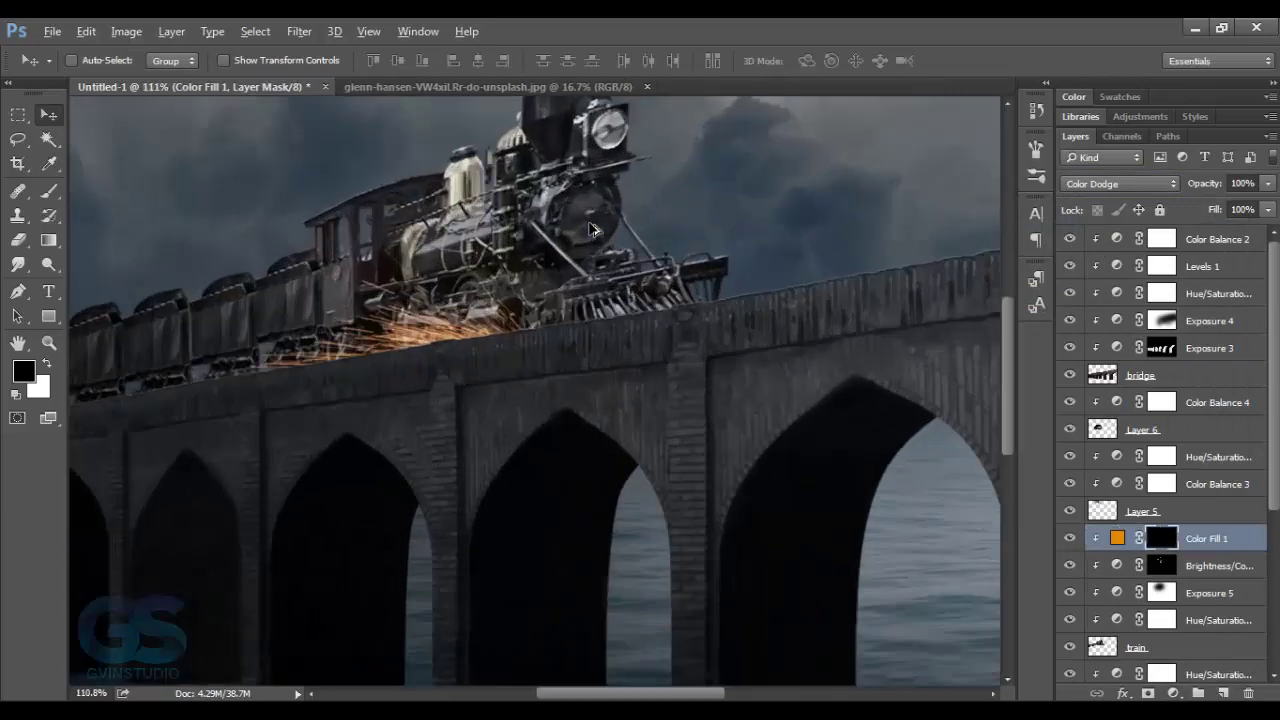
key("b")
key("bracketleft")
key("bracketleft")
key("bracketleft")
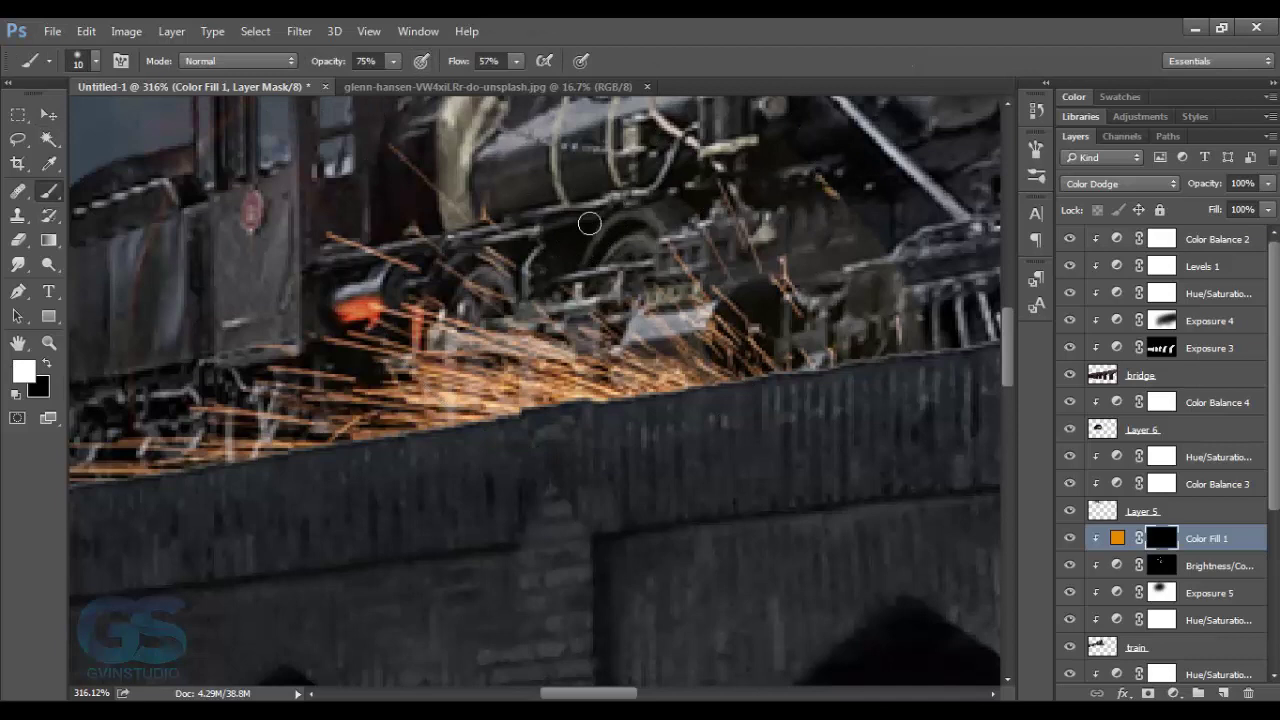
mouse_move(432, 330)
left_mouse_down()
mouse_move(600, 300)
mouse_move(710, 330)
left_mouse_up()
key("5")
key("7")
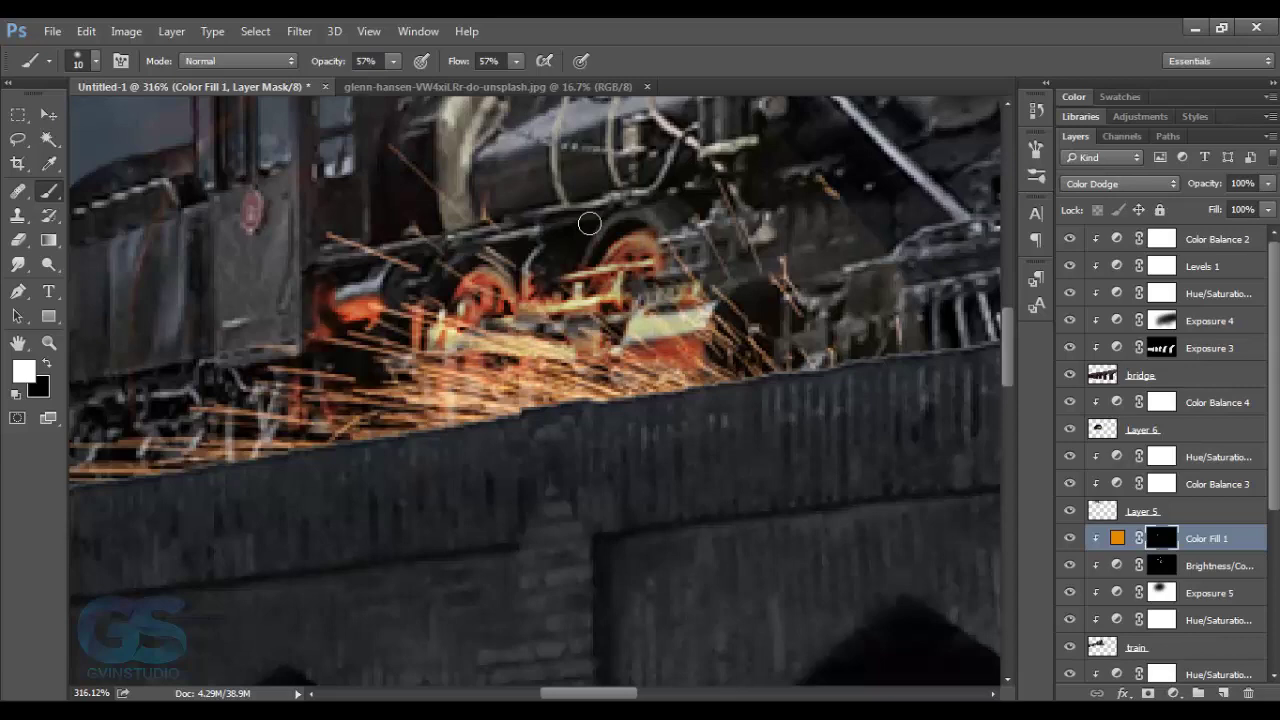
Step: Review the glow and start opening the chimney-smoke photo
key("v")
scroll(589, 226, "down", 6)
scroll(591, 230, "up", 2)
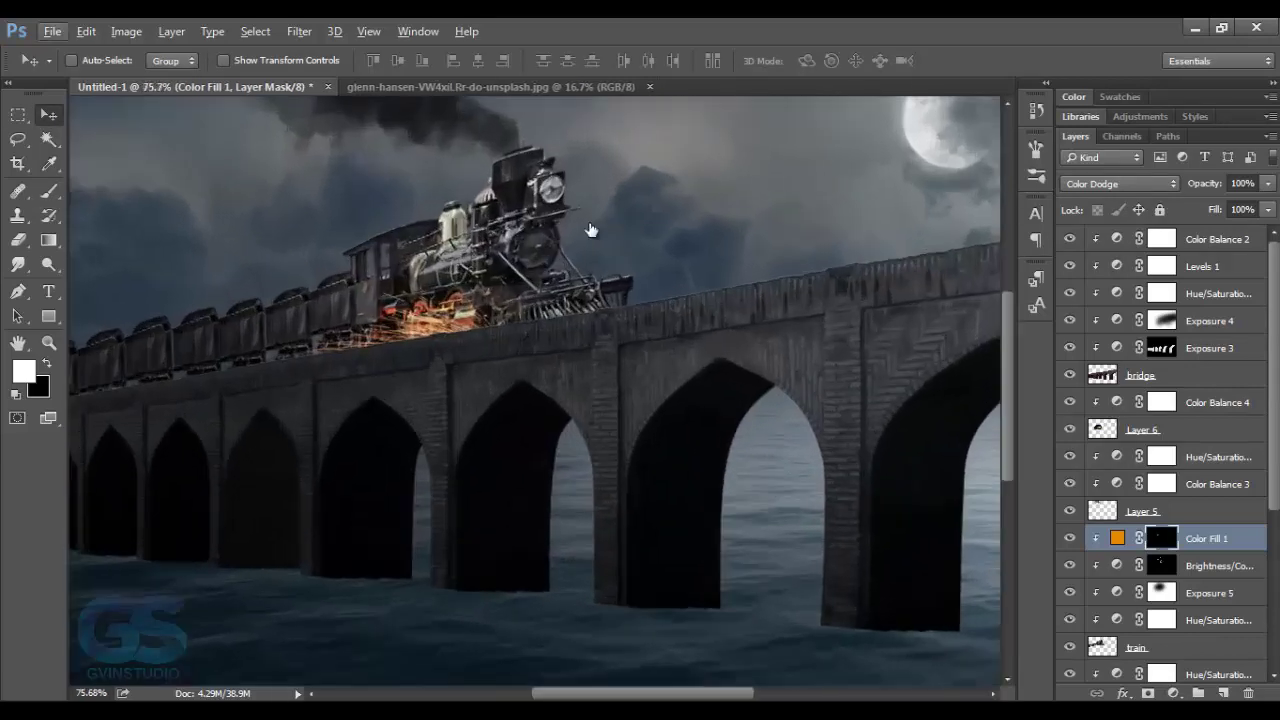
scroll(591, 230, "down", 2)
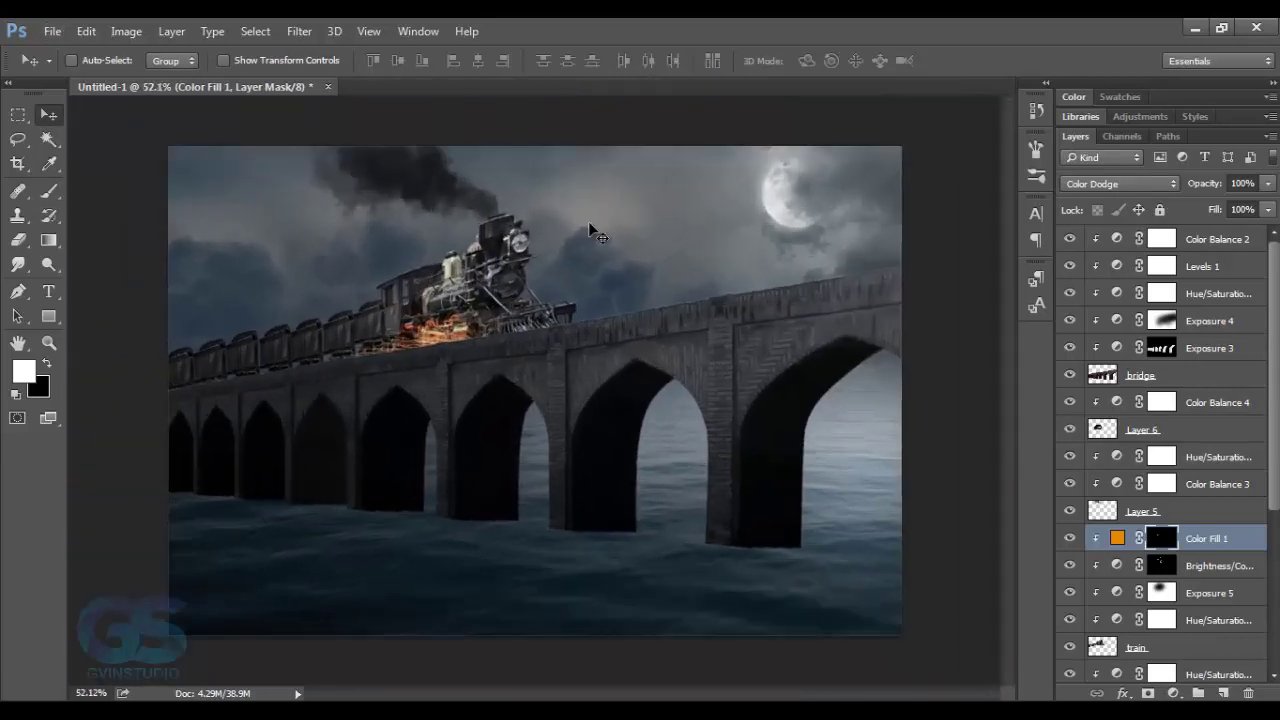
key("ctrl+o")
Step: Open the chimney-smoke photo and crop it to the smoke cloud
key("m")
key("Return")
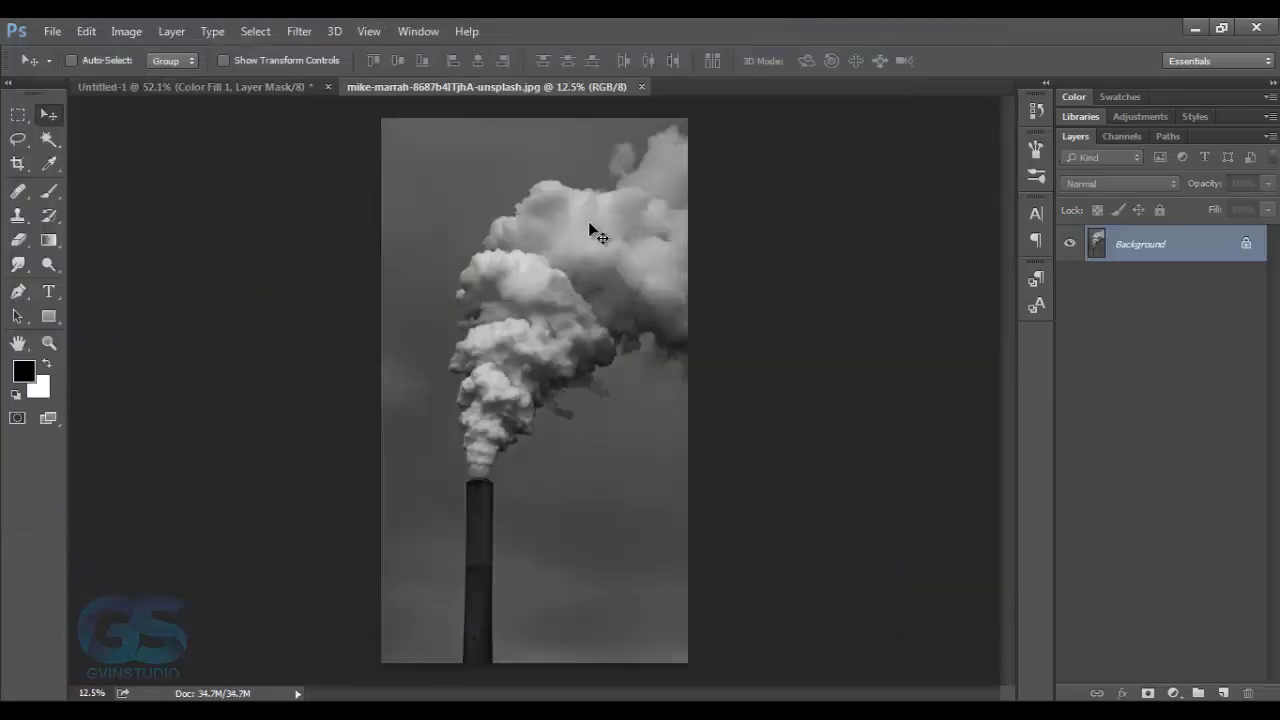
key("c")
left_click_drag(590, 231, 590, 231)
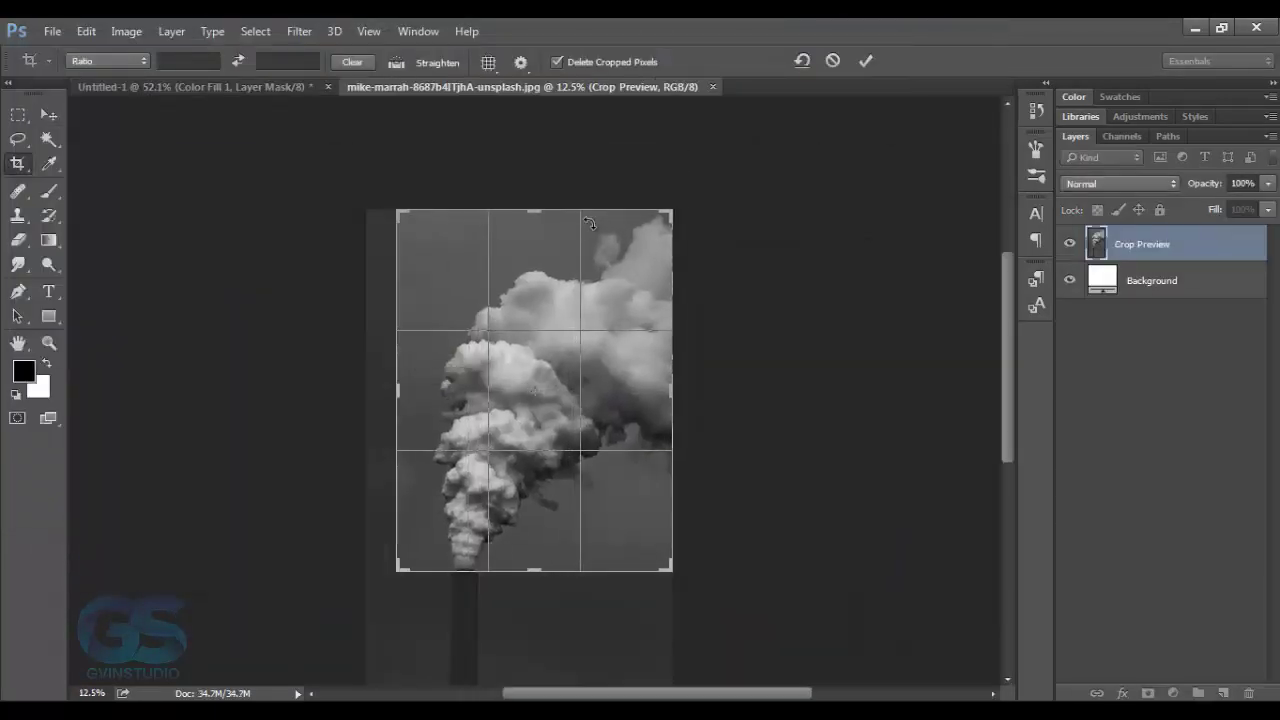
key("Return")
Step: Select the smoke with Color Range at Fuzziness 128 and copy it to its own layer
key("alt+s")
key("Return")
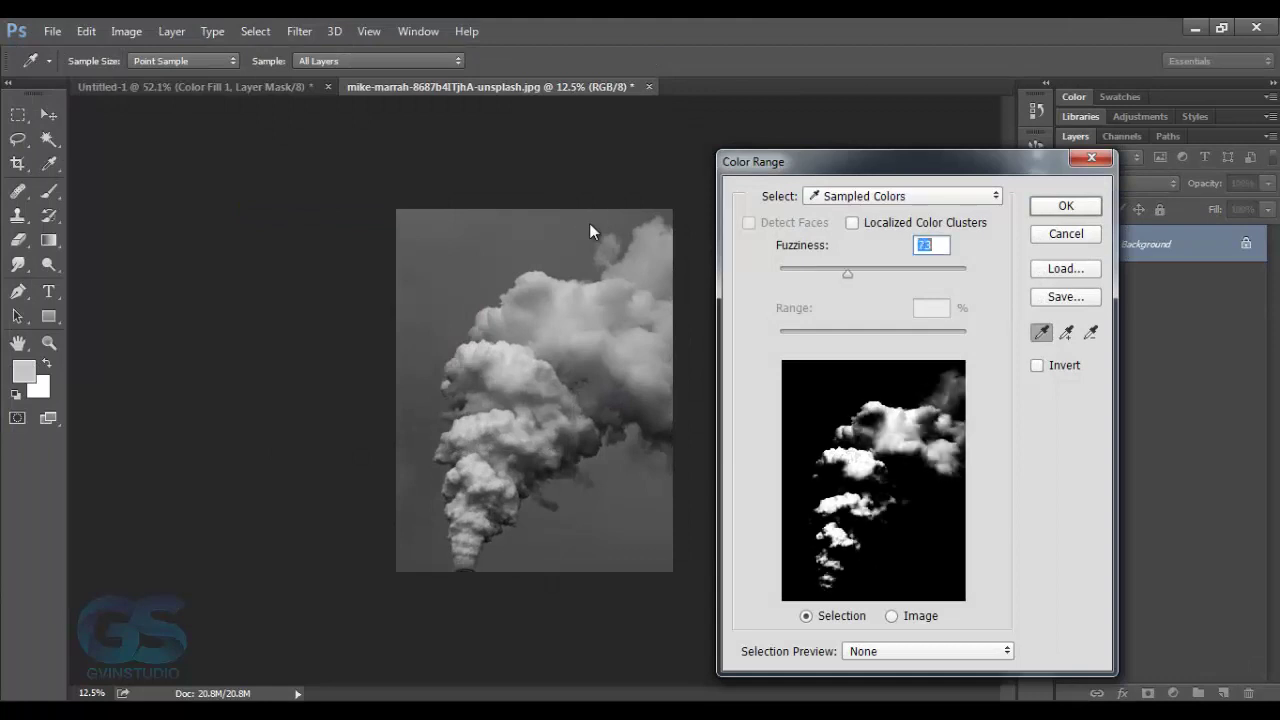
key("shift+Down")
key("shift+Down")
type("128")
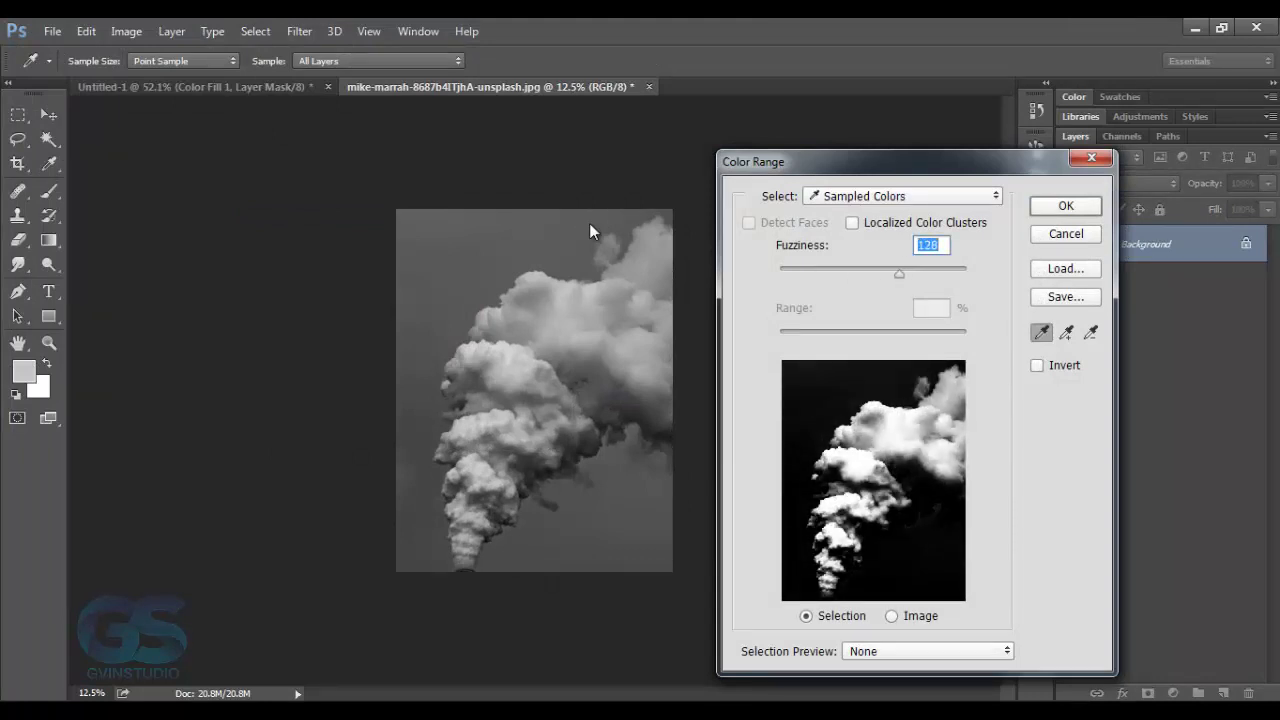
key("Return")
key("v")
key("ctrl+j")
left_click_drag(590, 231, 590, 229)
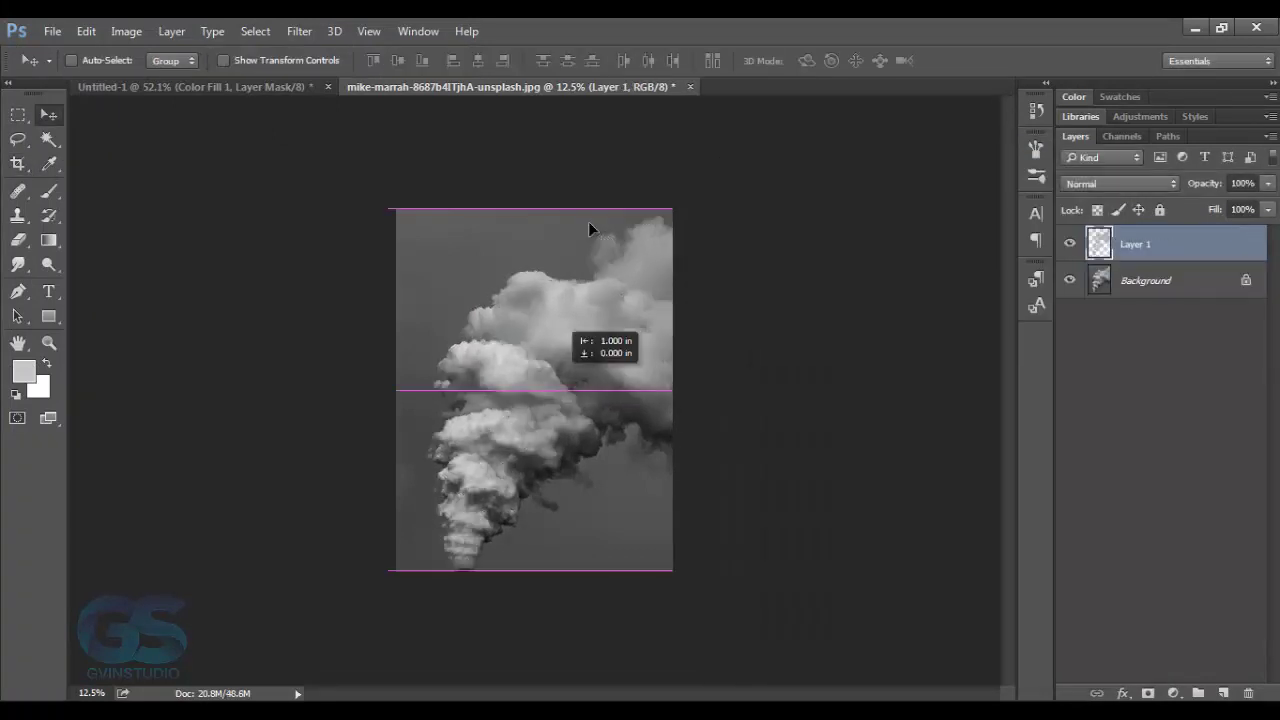
Step: Paste the smoke into the train composition, scaled to 46% and rotated along the wheels
key("ctrl+c")
key("ctrl+Tab")
key("ctrl+v")
key("ctrl+t")
type("46")
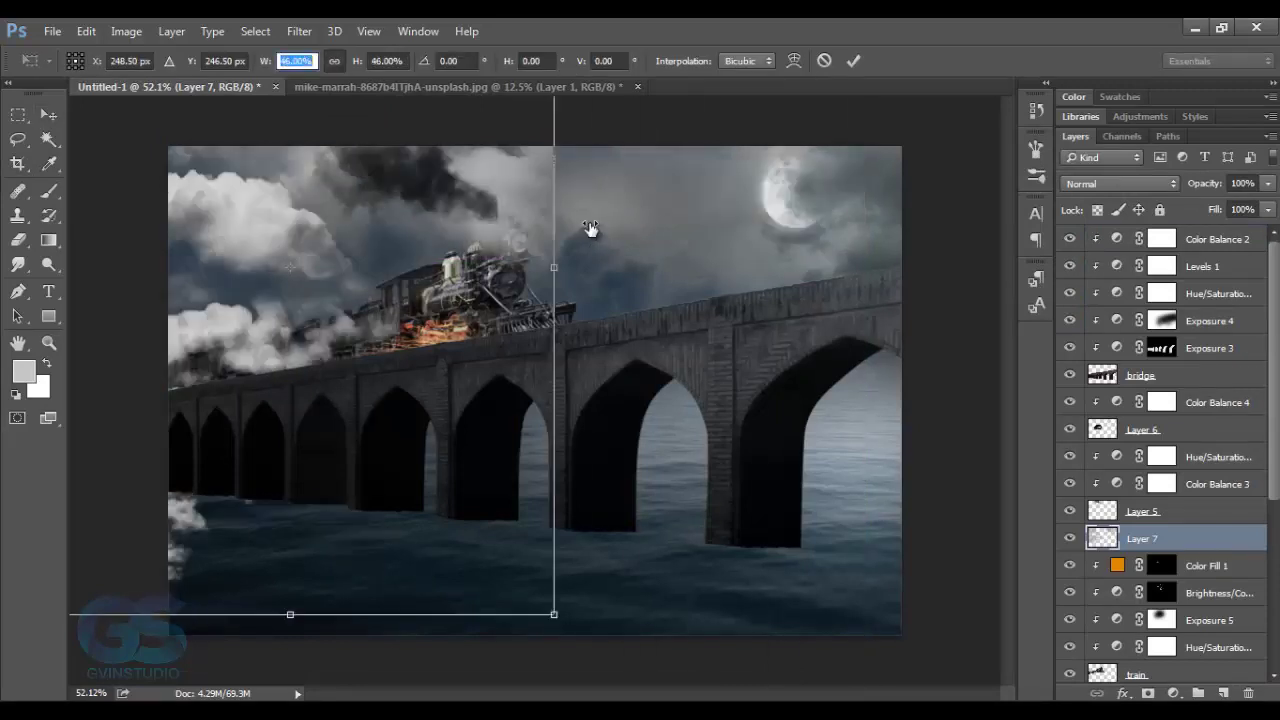
left_click_drag(410, 120, 440, 145)
left_click_drag(400, 414, 432, 360)
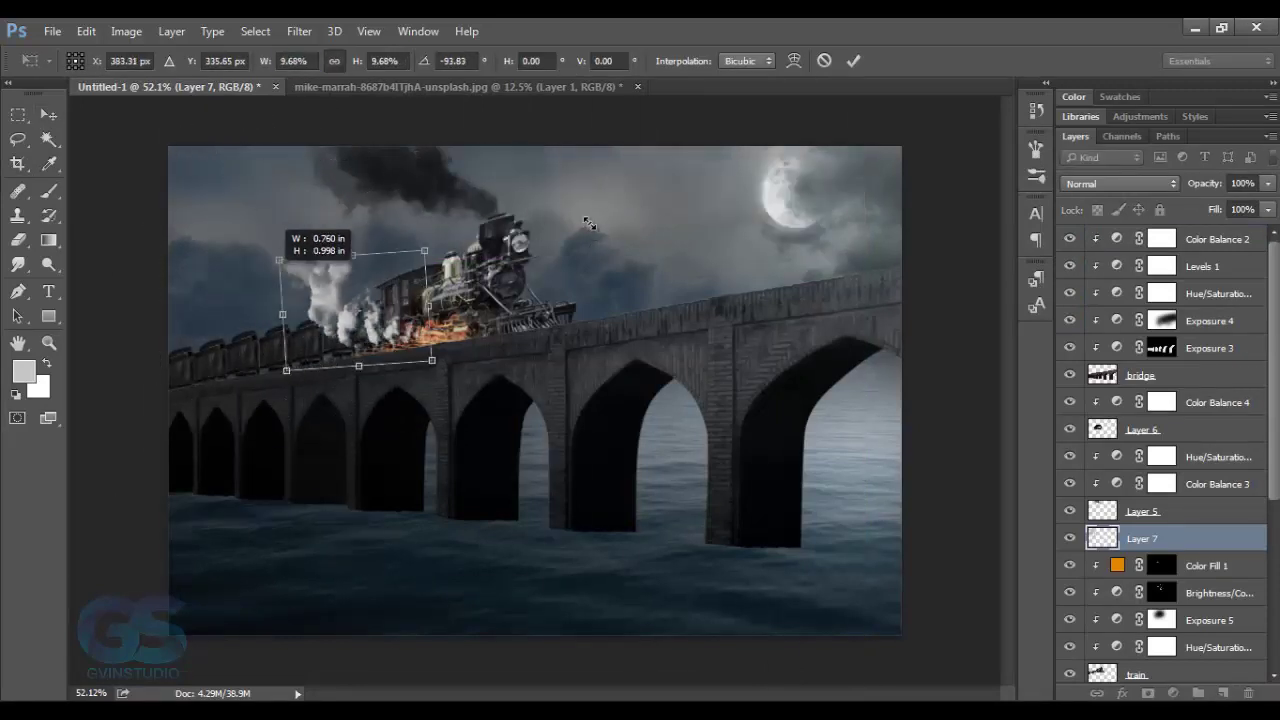
key("Return")
Step: Tilt the smoke slightly right, mask its edges with a black brush, and nudge it into place
key("ctrl+t")
left_click_drag(589, 224, 590, 224)
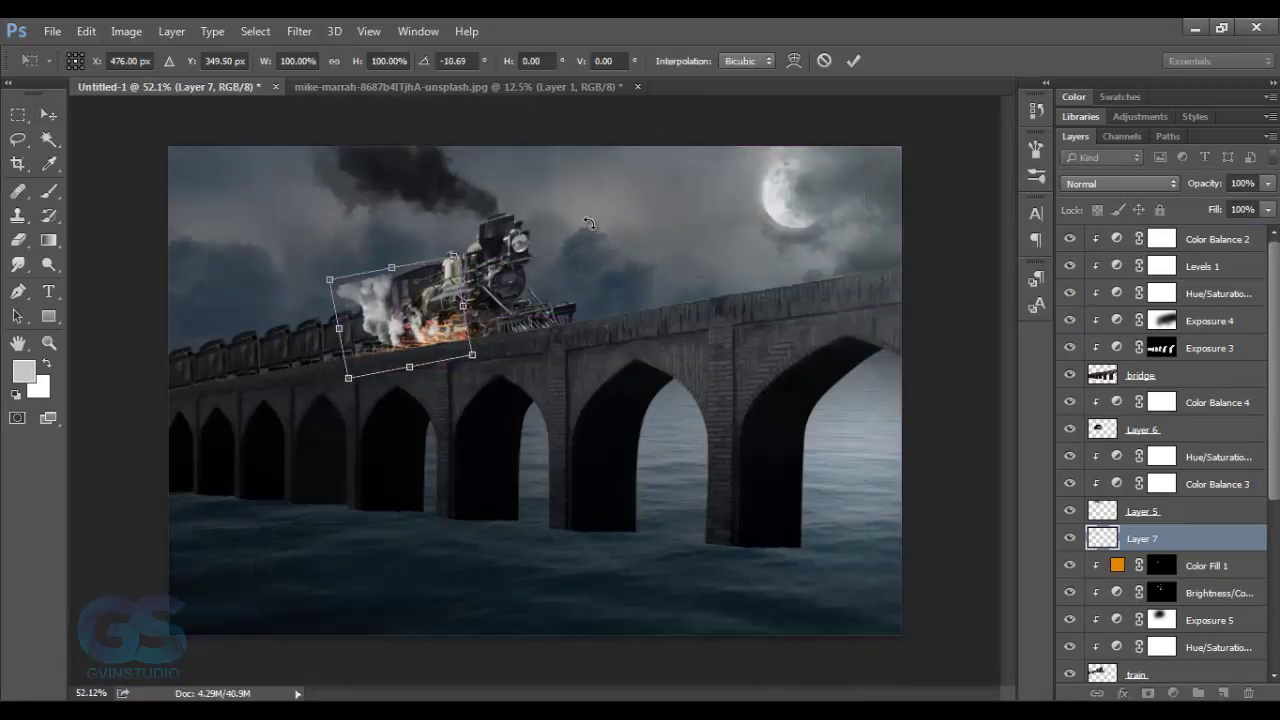
key("Return")
left_click(1148, 693)
key("b")
key("d")
right_click(589, 224)
key("Escape")
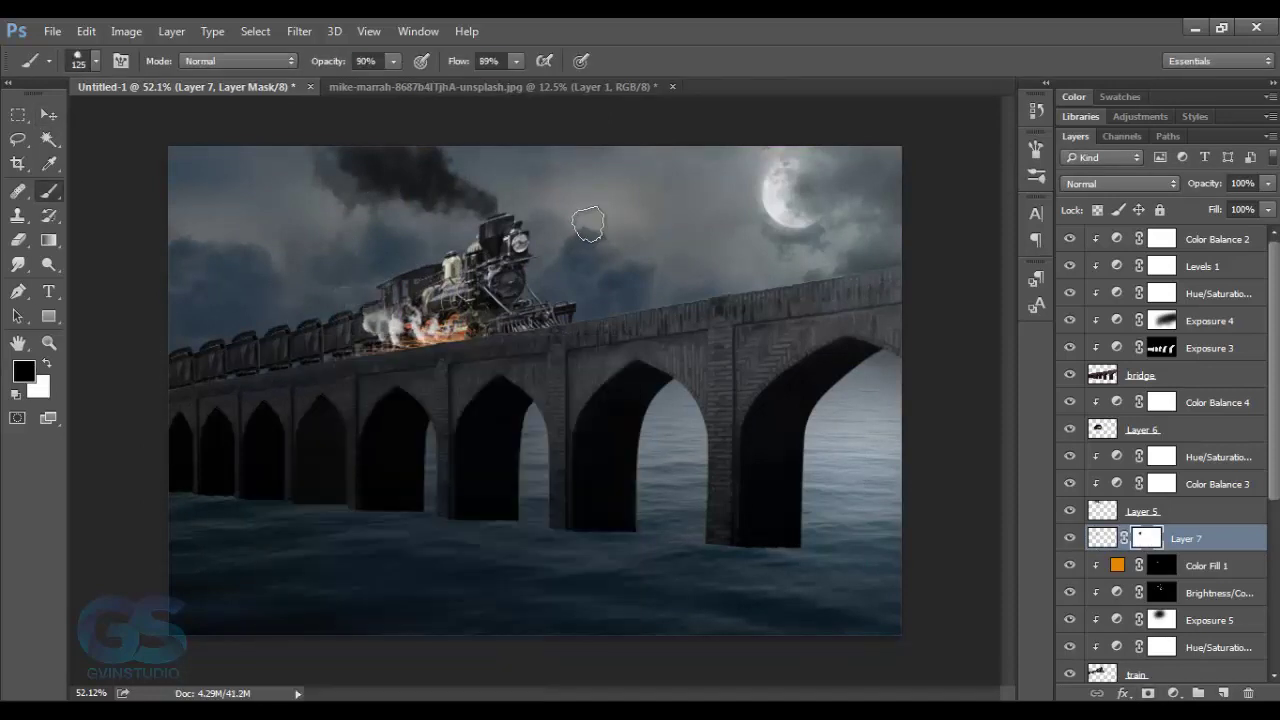
key("v")
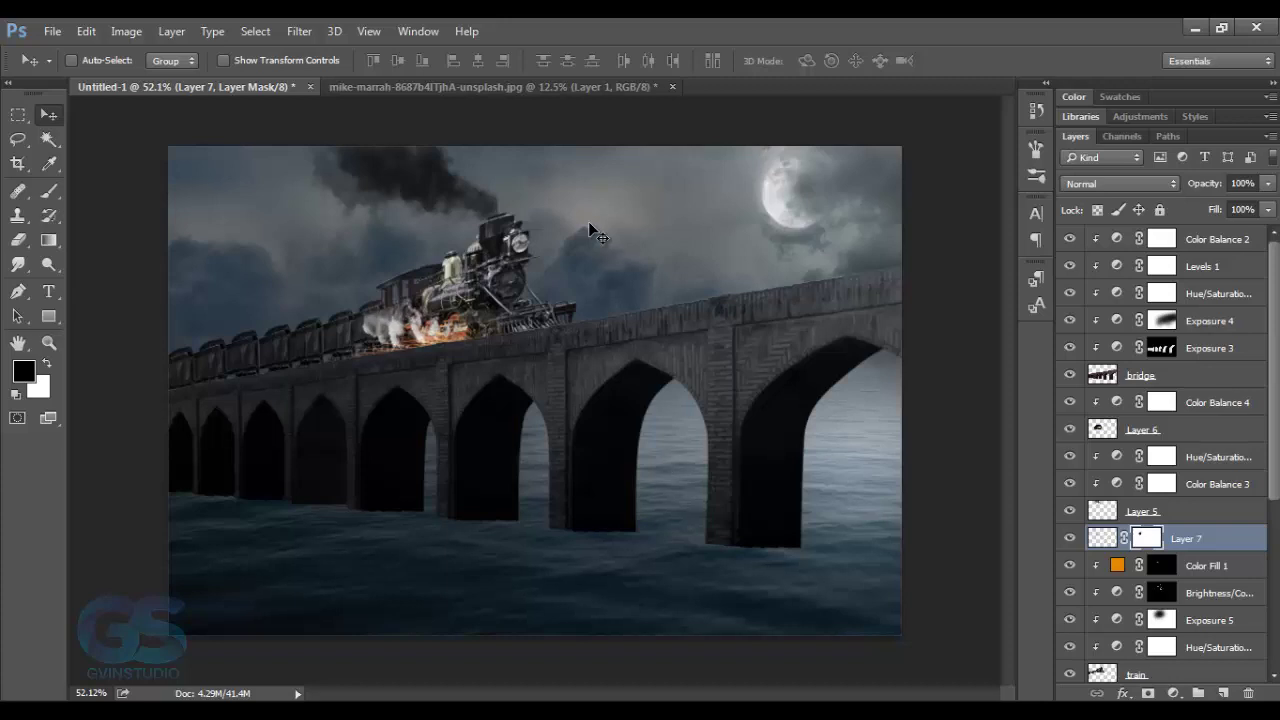
key("Left")
key("Left")
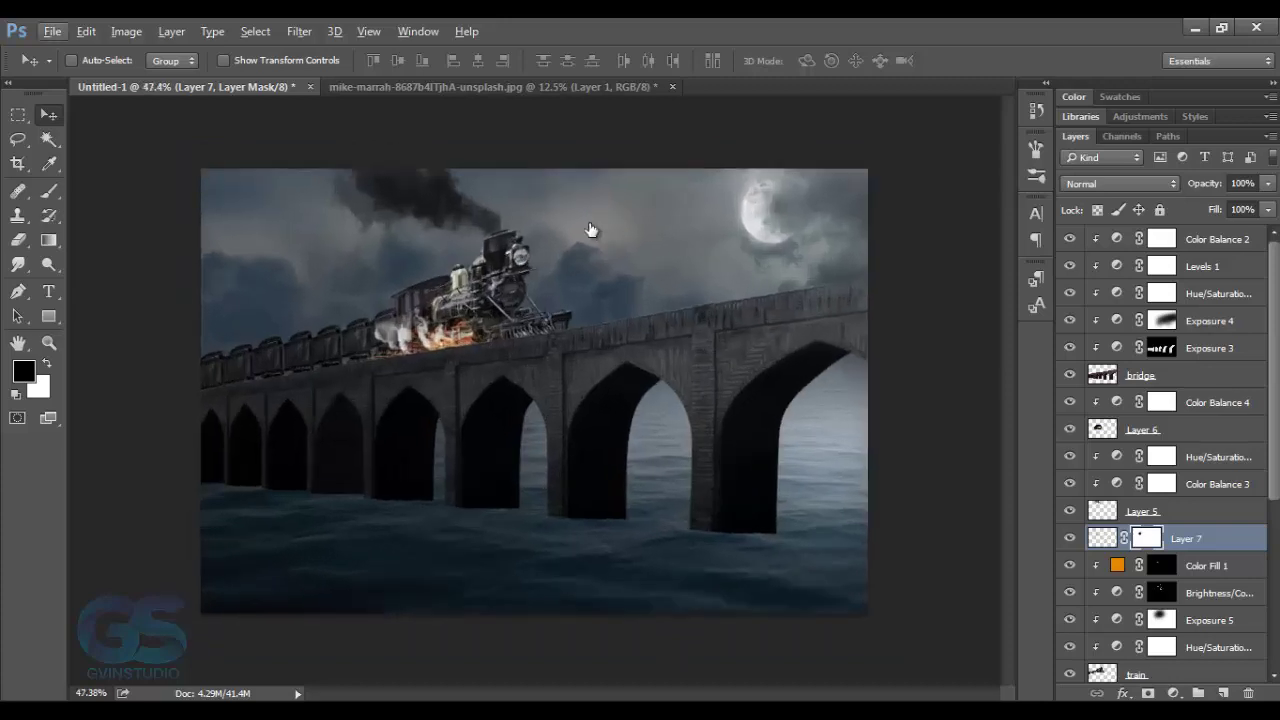
Step: Select the top layer and begin opening the cracked-wall texture
key("alt+period")
key("ctrl+Tab")
key("ctrl+Tab")
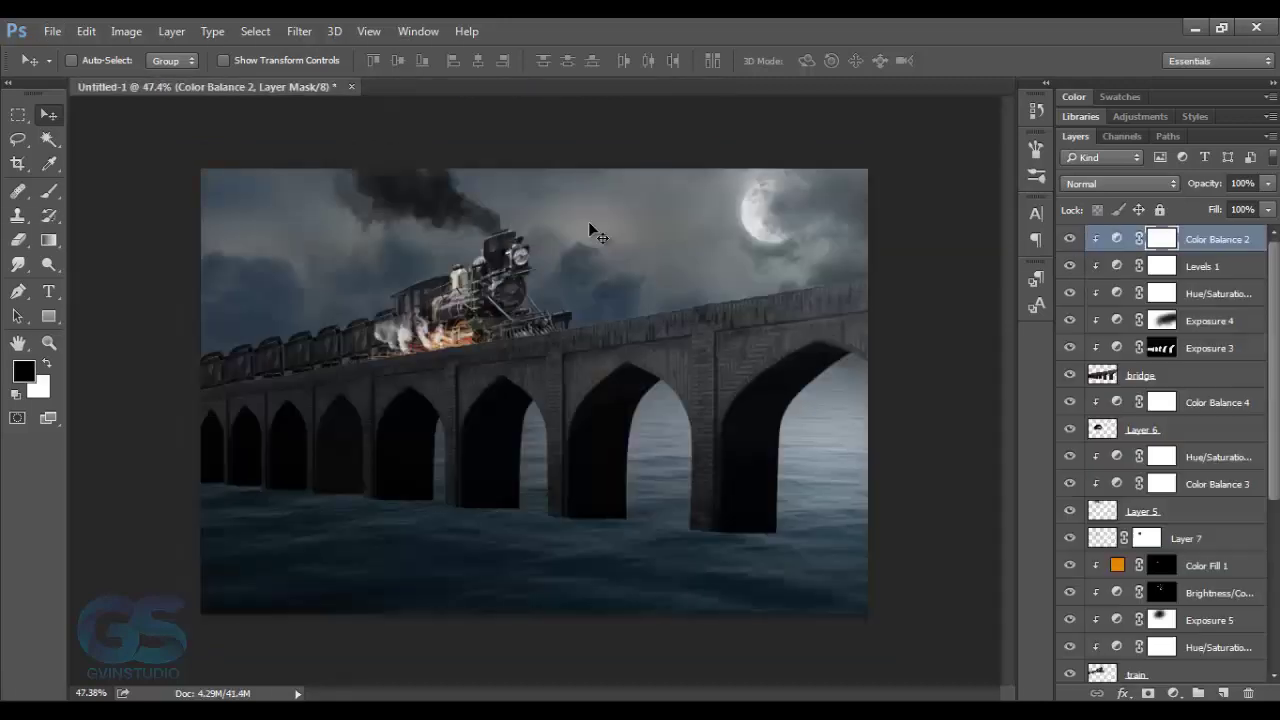
key("alt+f")
Step: Paste the cracked-wall texture into the composition as Layer 8 in Overlay mode
key("o")
key("Return")
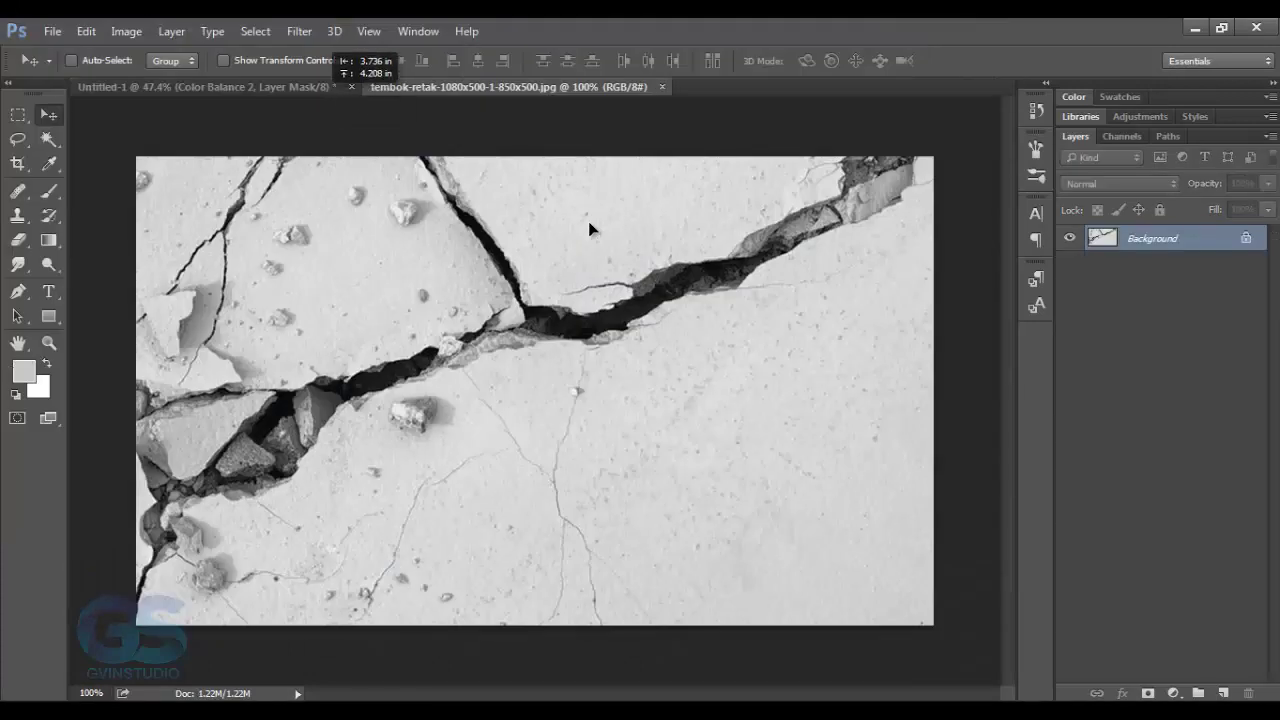
key("ctrl+a")
key("ctrl+c")
key("ctrl+Tab")
key("ctrl+v")
key("shift+alt+o")
Step: Nudge the crack onto the bridge's right half, clip it to the bridge, and adjust its Levels
key("shift+Right")
key("shift+Right")
key("shift+Right")
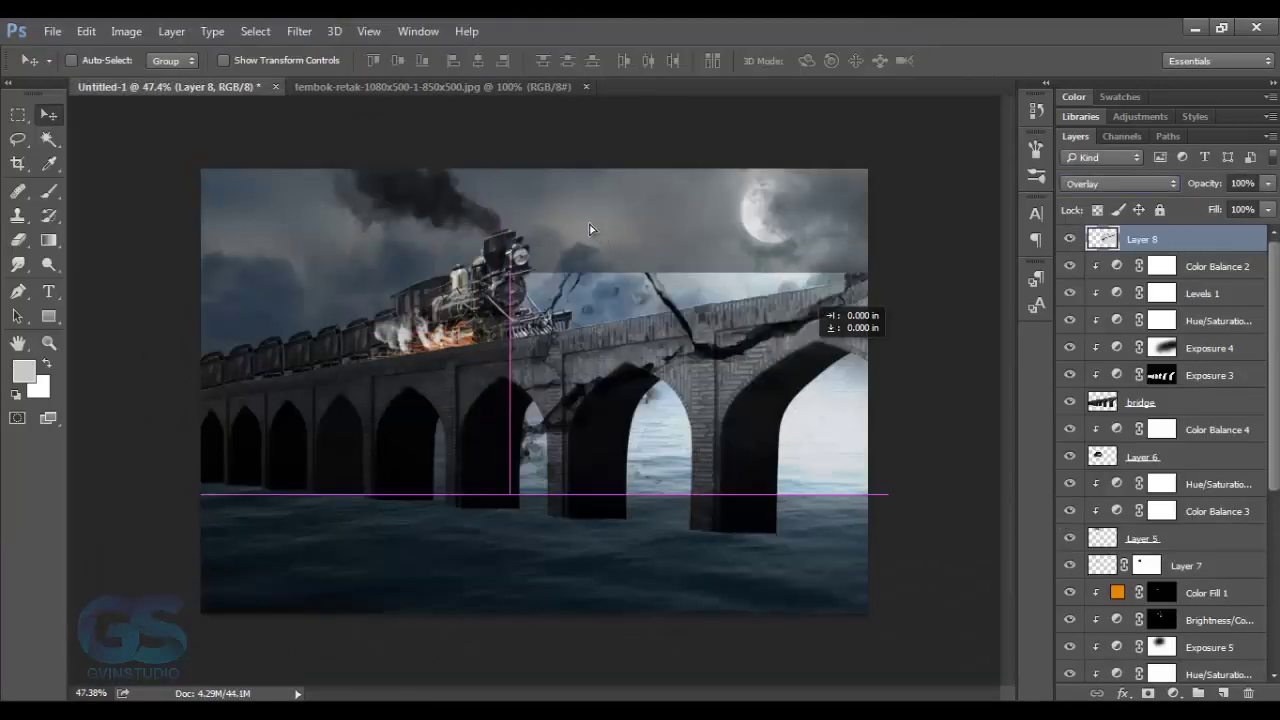
key("shift+Up")
key("shift+Up")
key("shift+Down")
key("shift+Down")
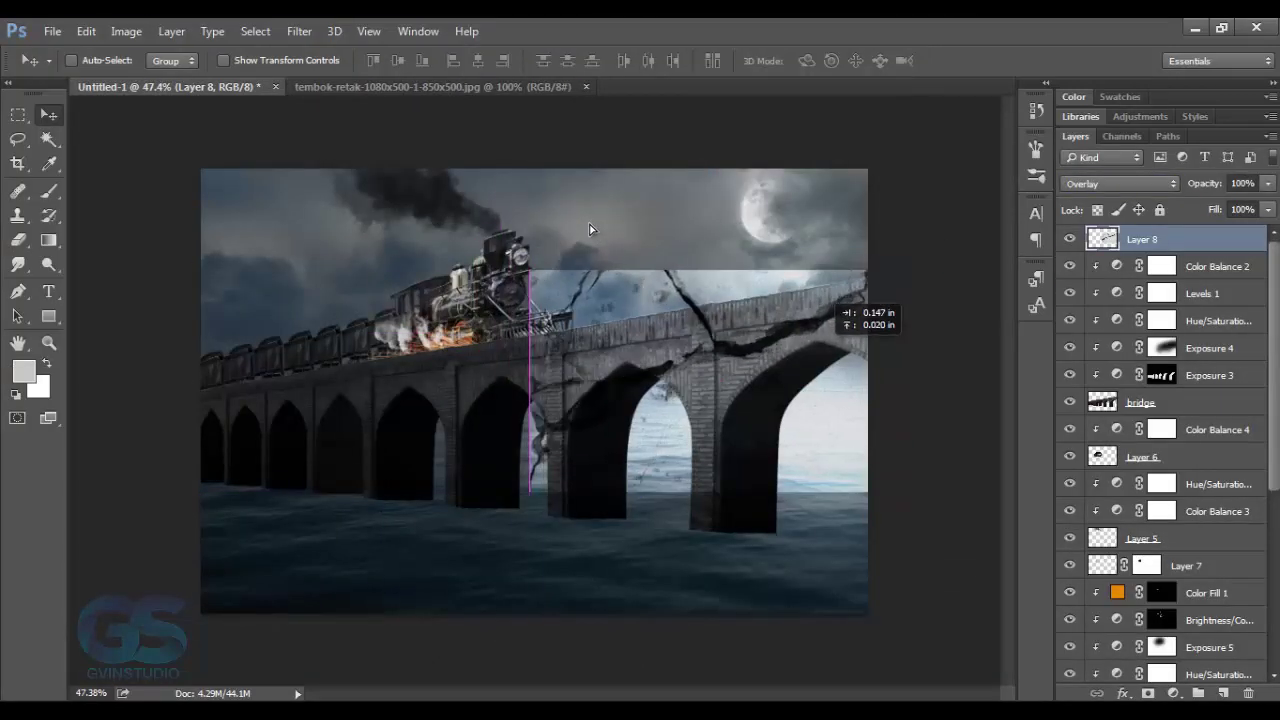
key("Left")
key("Down")
key("ctrl+alt+g")
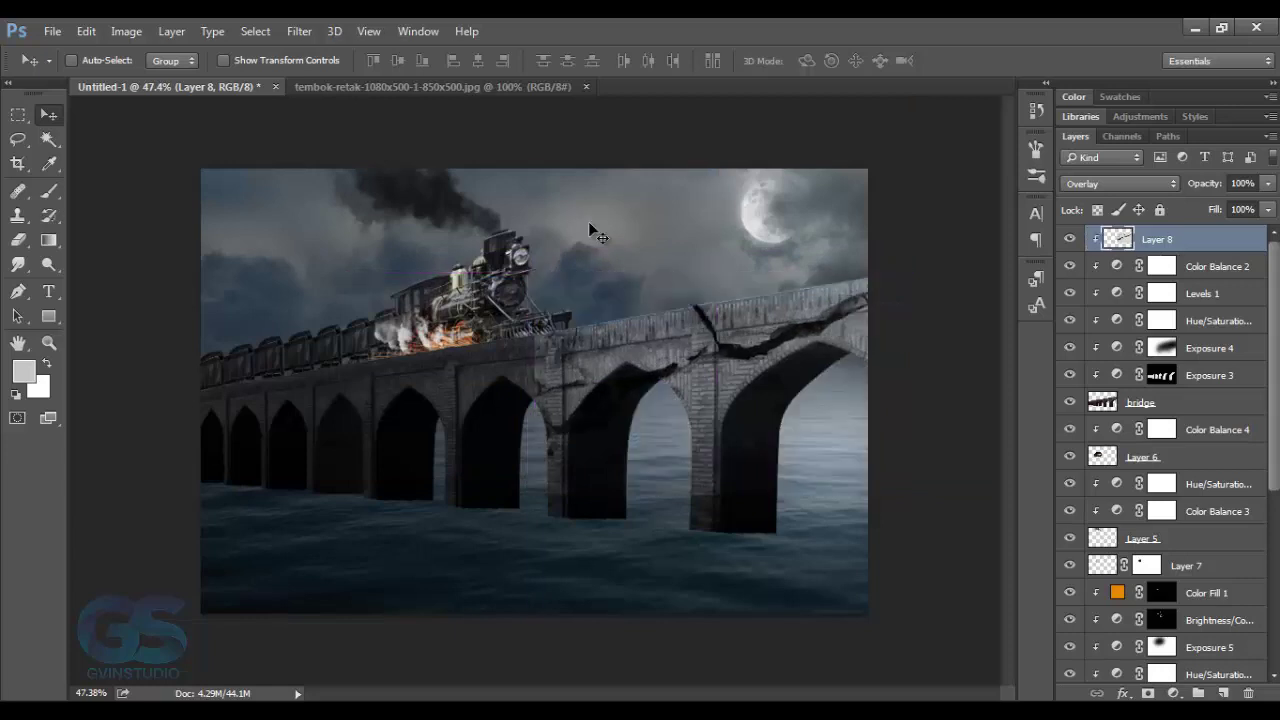
key("ctrl+l")
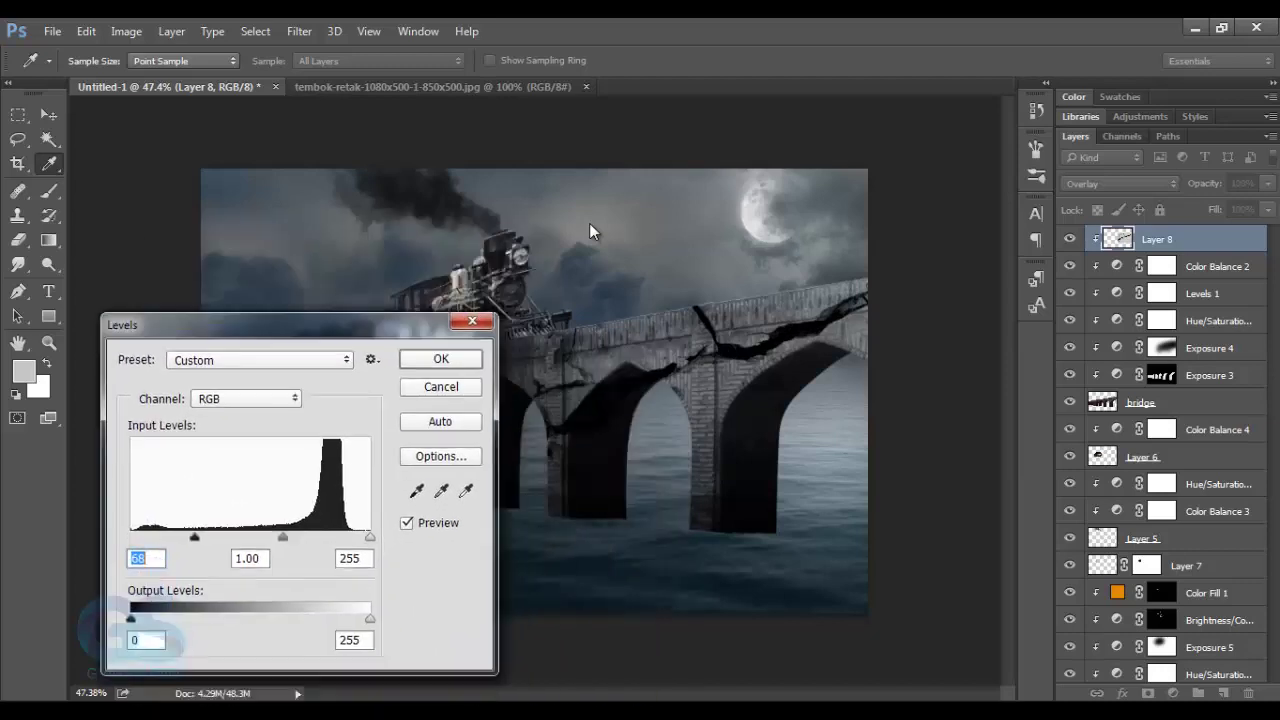
Step: Mask out the crack's edges with 400 and 250 brushes, then select the bridge layer
right_click(589, 224)
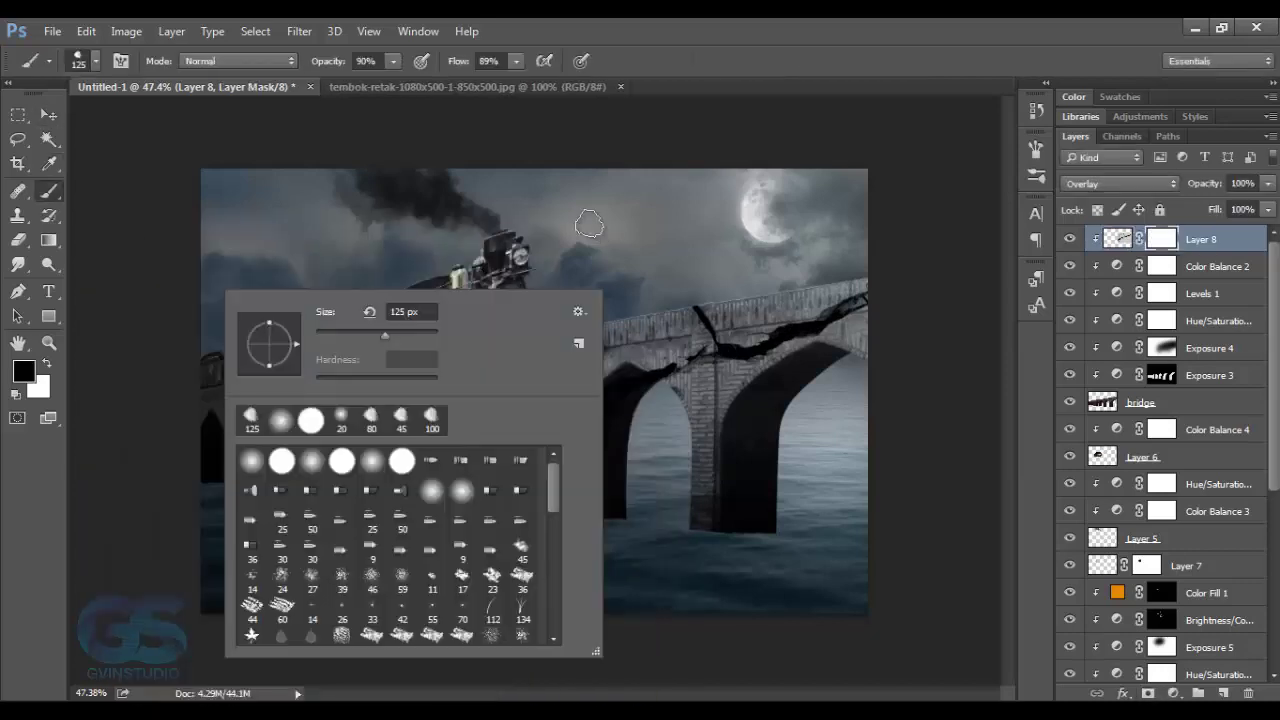
left_click(590, 231)
key("bracketright")
key("bracketright")
key("bracketright")
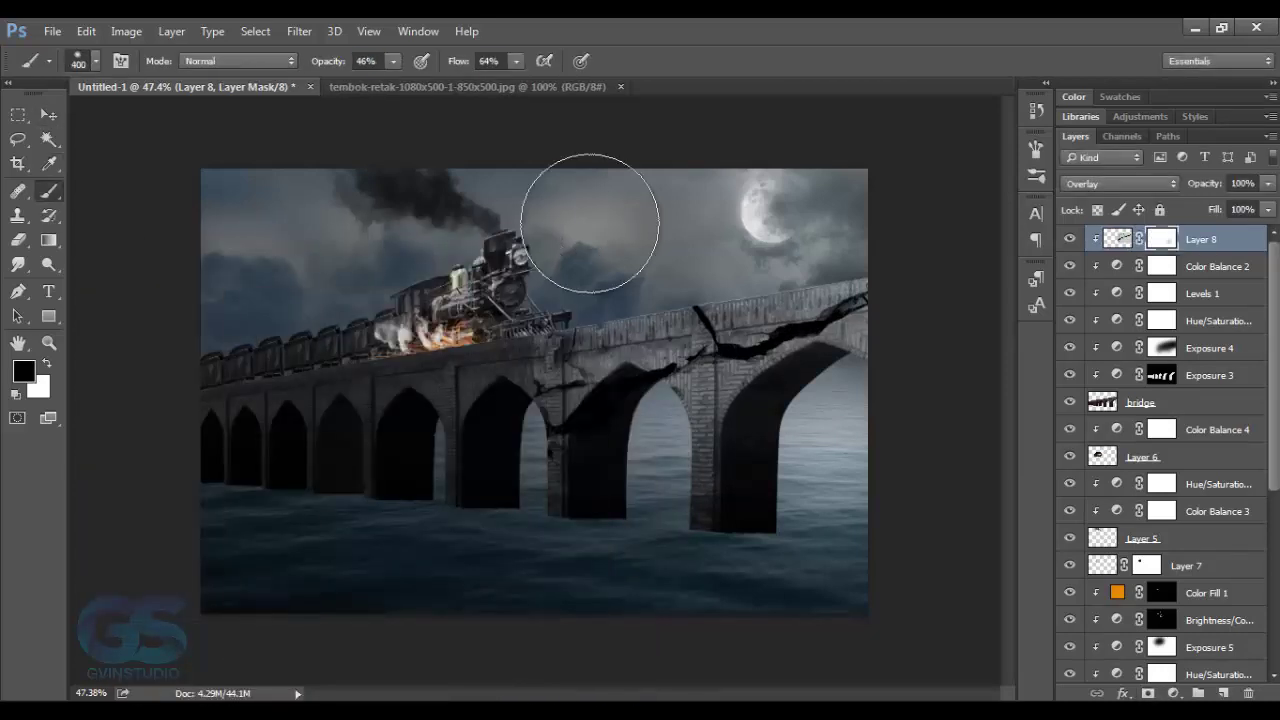
left_click(590, 223)
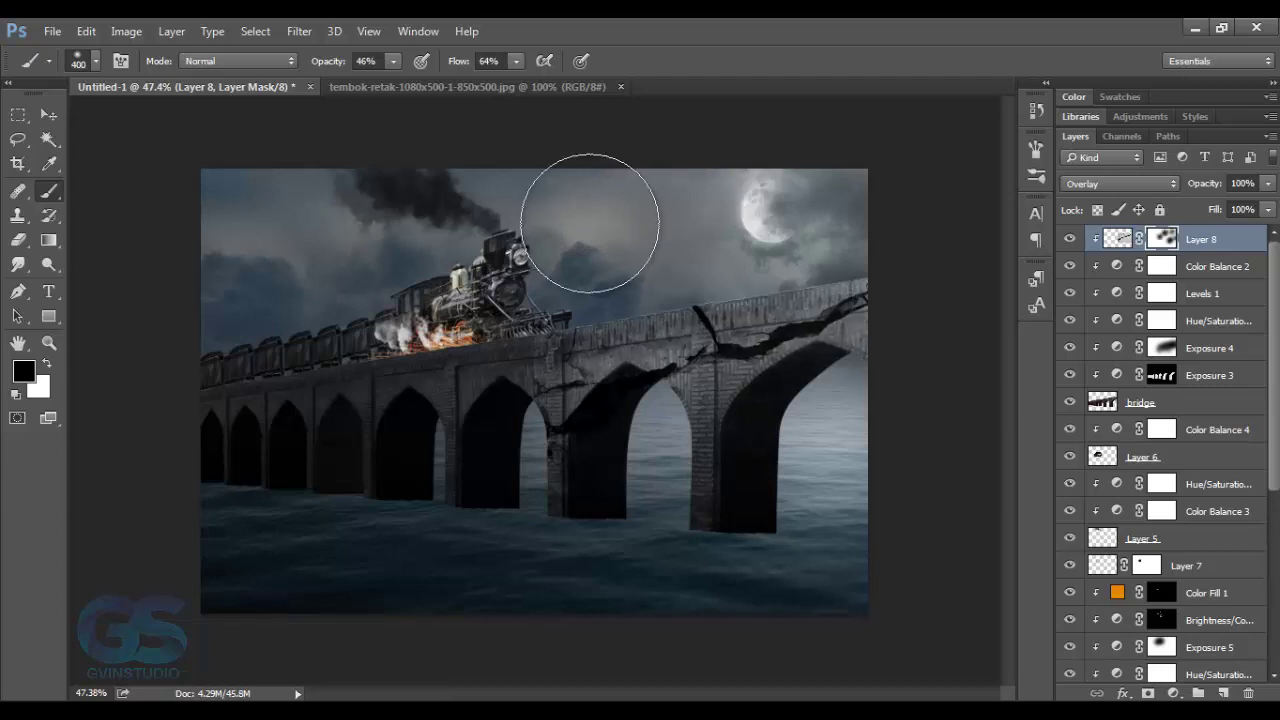
key("bracketleft")
key("bracketleft")
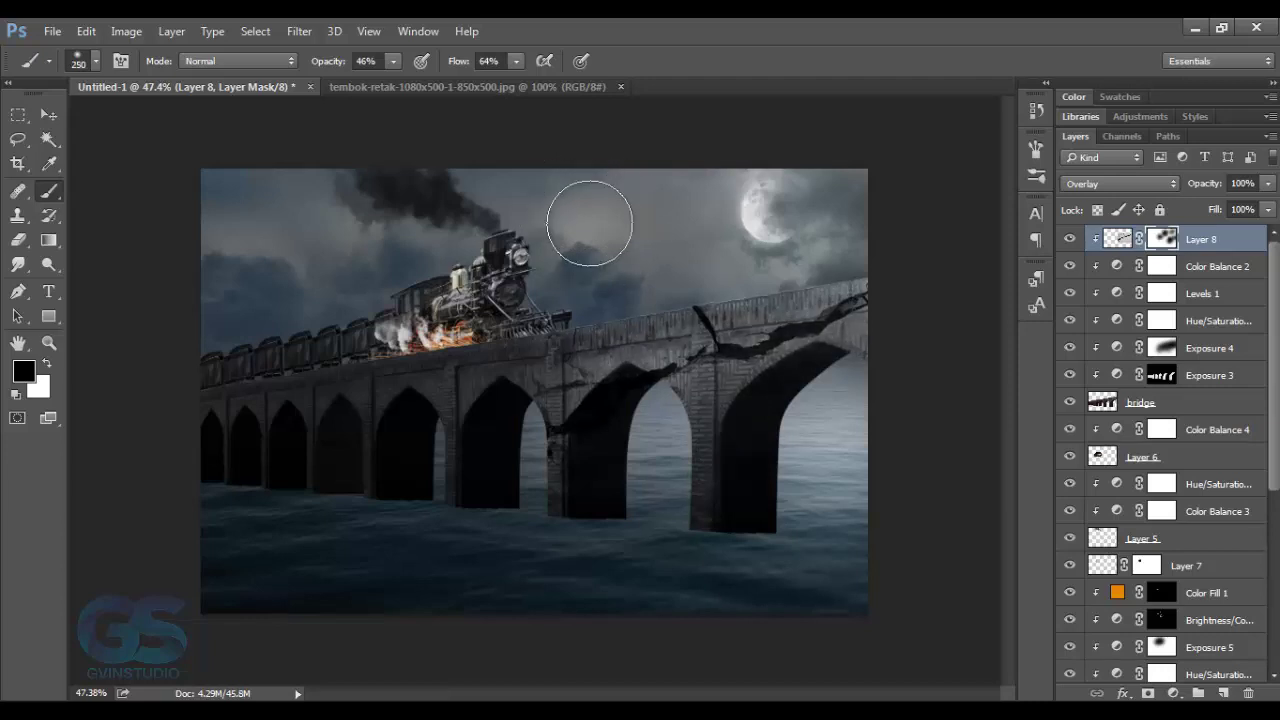
key("v")
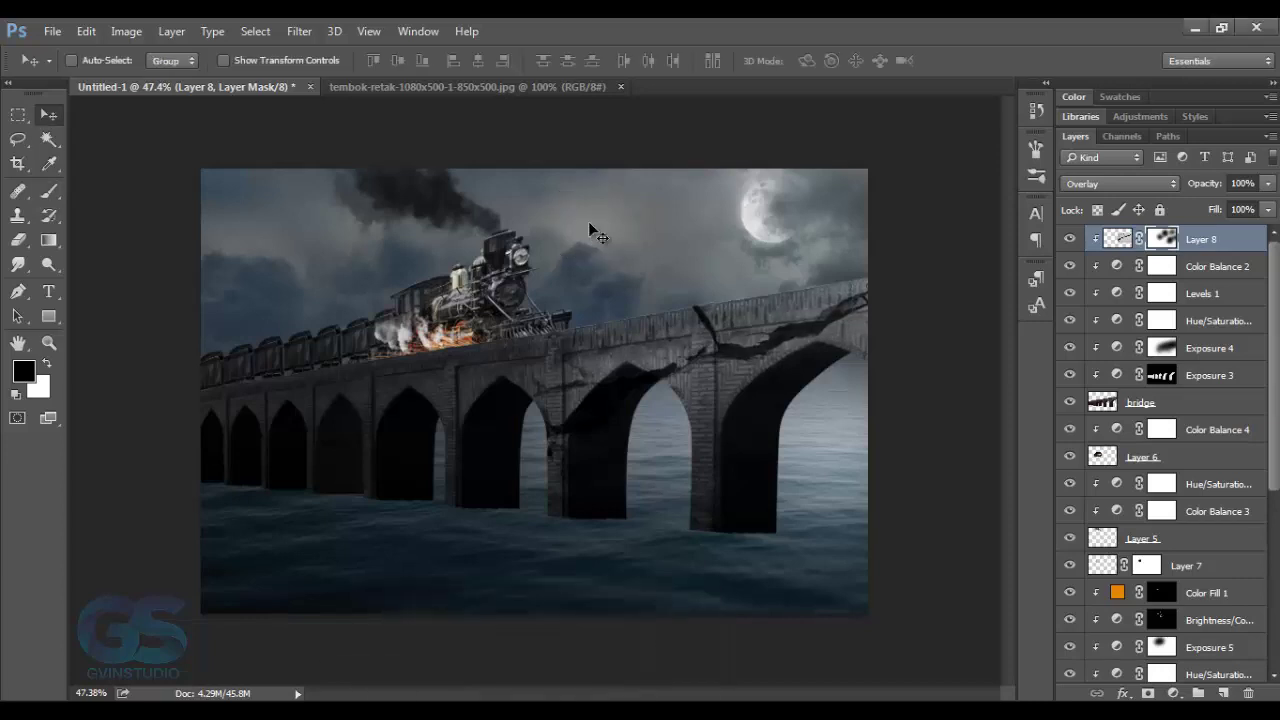
left_click(590, 229, "ctrl")
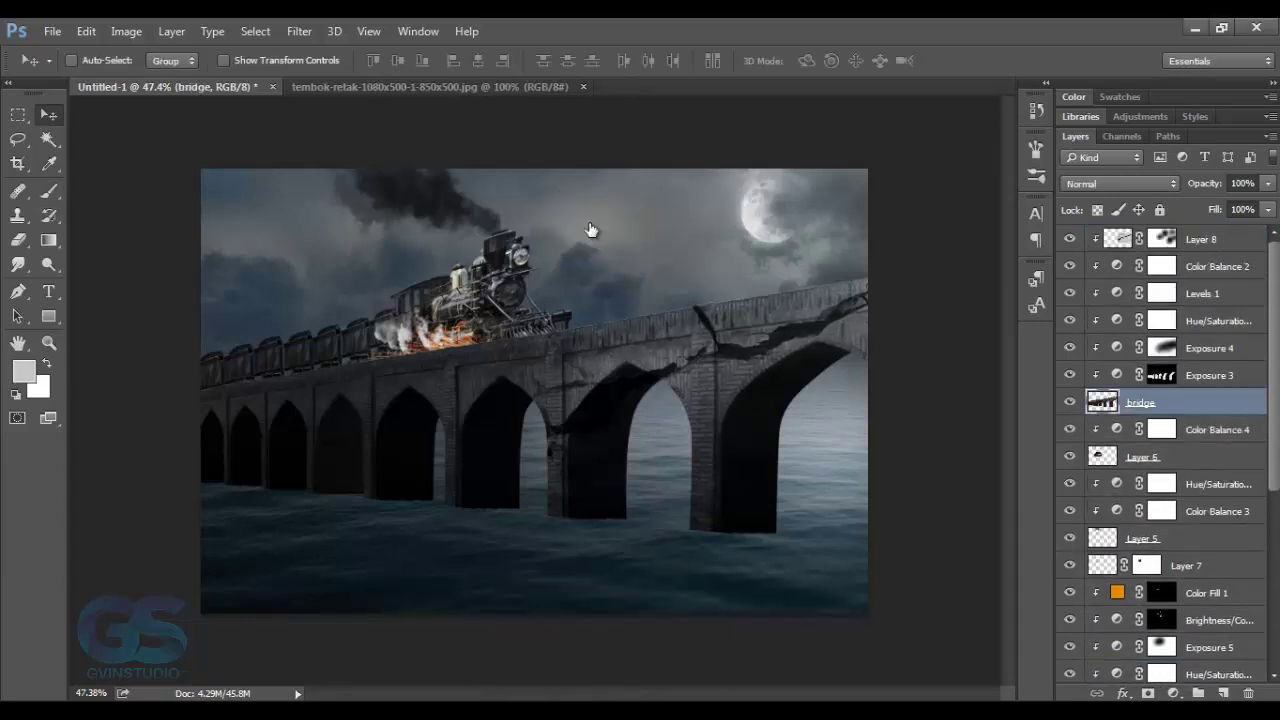
Step: Choose a 36 px brush for the bridge mask and enlarge it slightly
key("b")
right_click(590, 229)
scroll(590, 229, "down", 2)
key("Return")
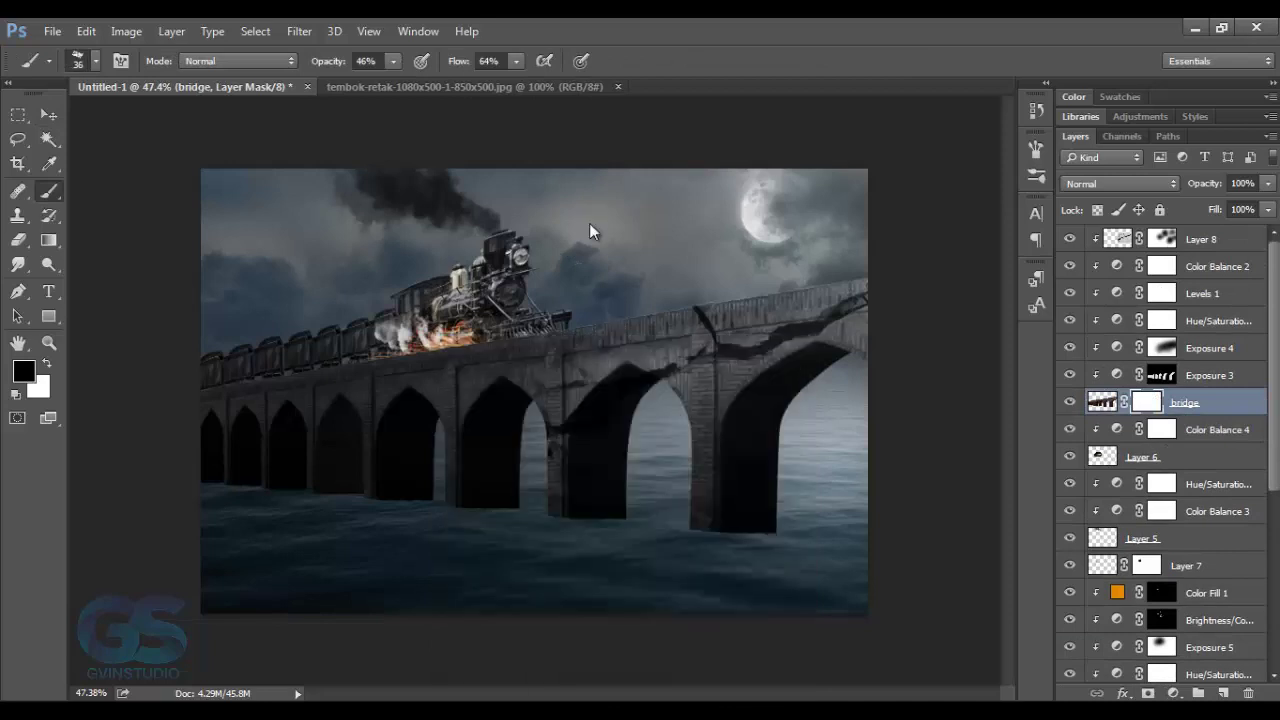
scroll(590, 224, "up", 2)
scroll(590, 224, "up", 2)
scroll(590, 224, "up", 1)
key("bracketright")
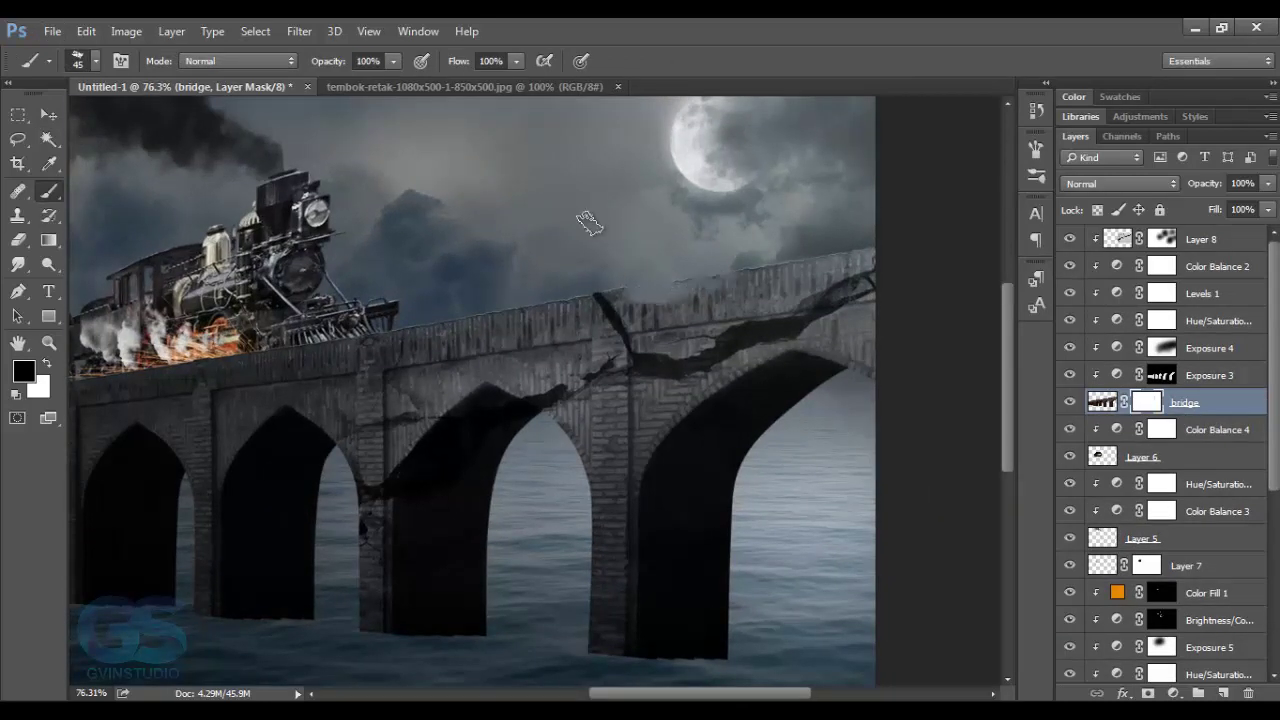
Step: Review the brush presets again, keeping the current brush tip
right_click(590, 228)
key("Return")
right_click(589, 224)
left_click(589, 224)
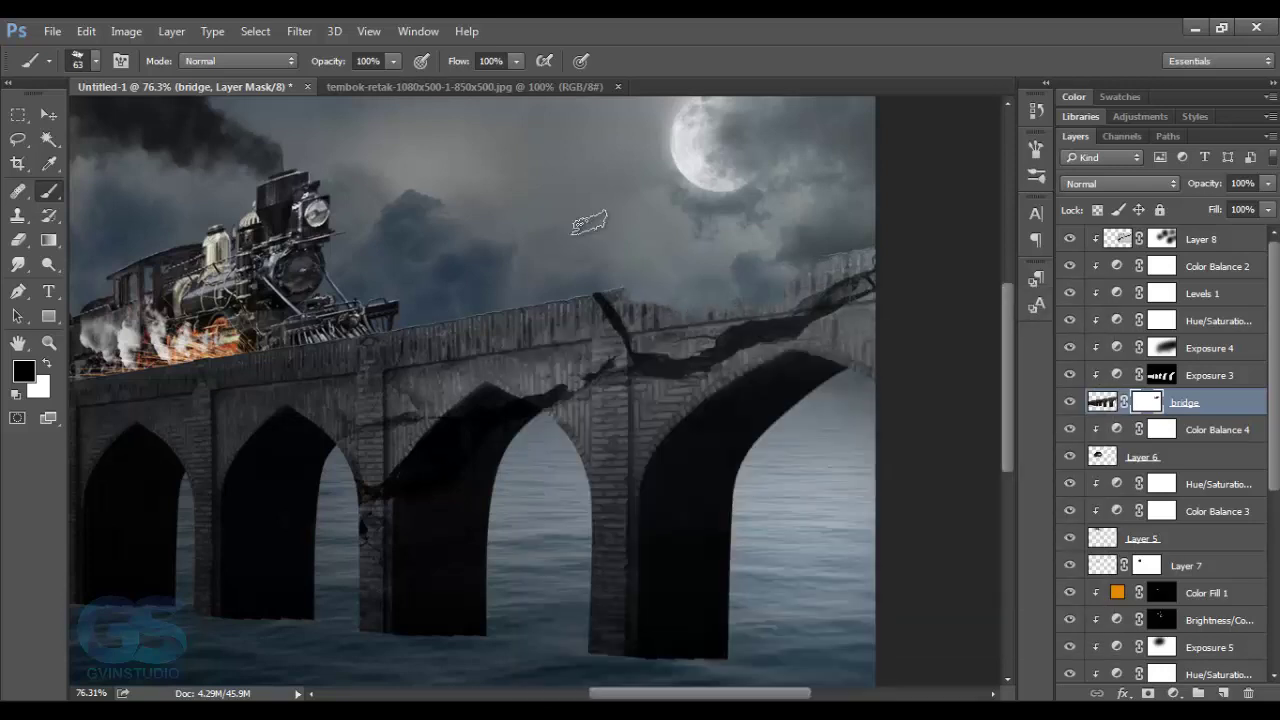
right_click(589, 224)
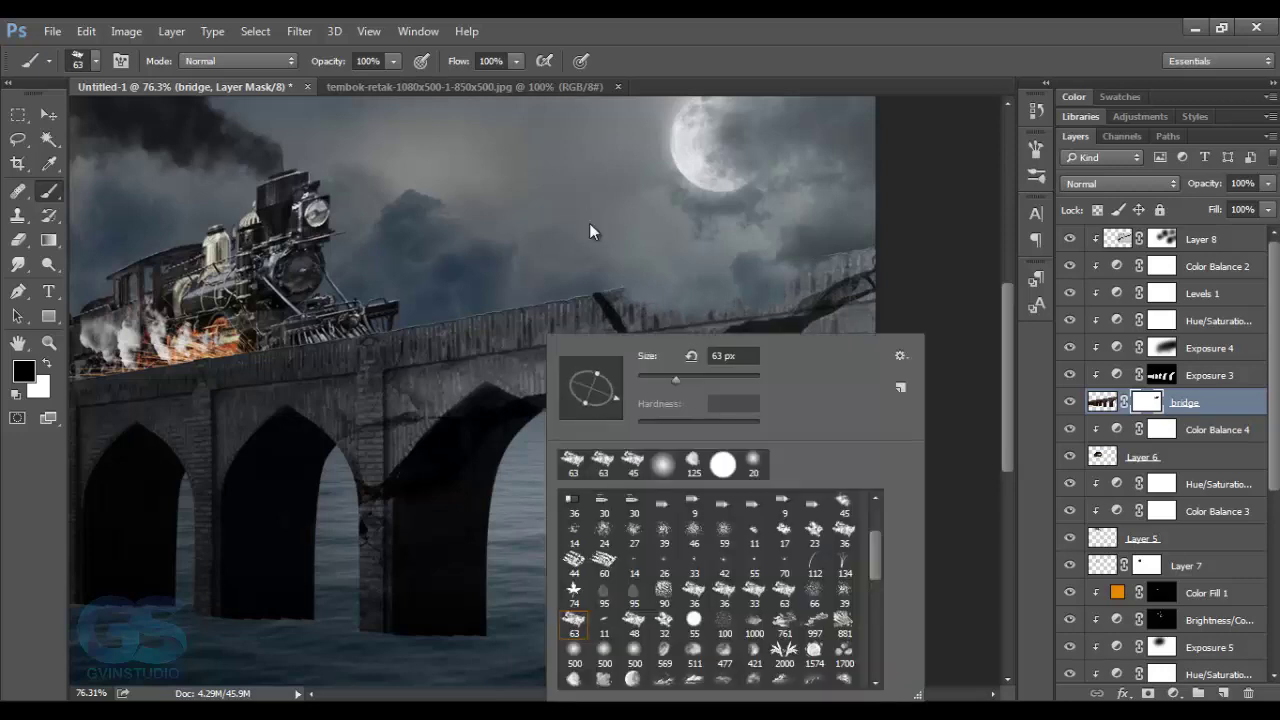
left_click(589, 224)
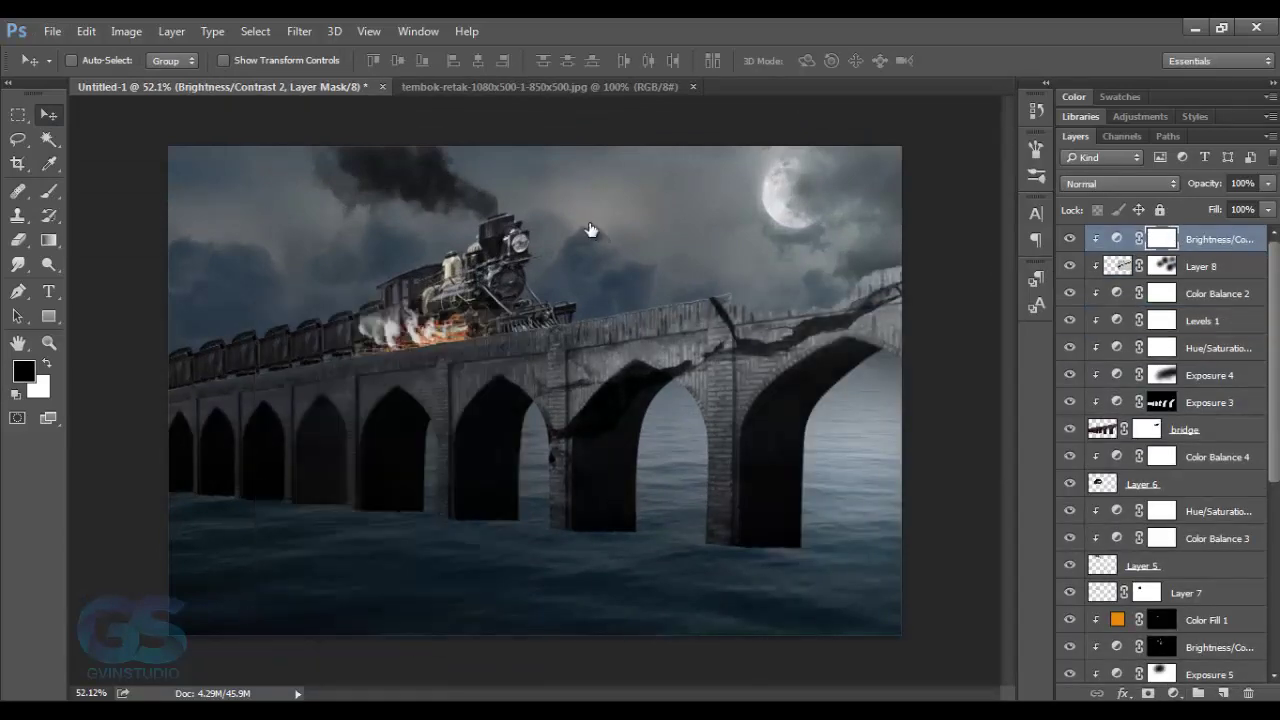
Step: Invert the Brightness/Contrast mask to black and paint white over the bridge cracks
key("ctrl+i")
key("b")
key("x")
scroll(595, 215, "up", 3)
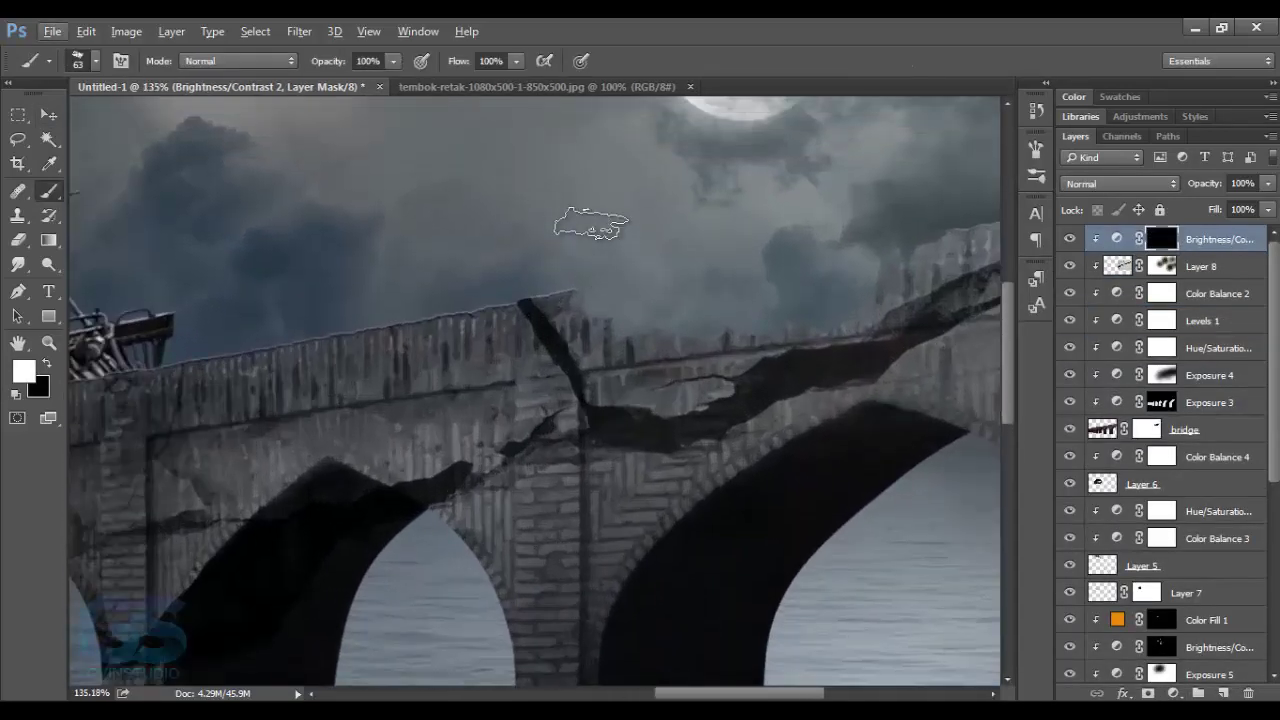
right_click(590, 231)
key("Escape")
scroll(590, 223, "right", 2)
scroll(590, 223, "up", 1)
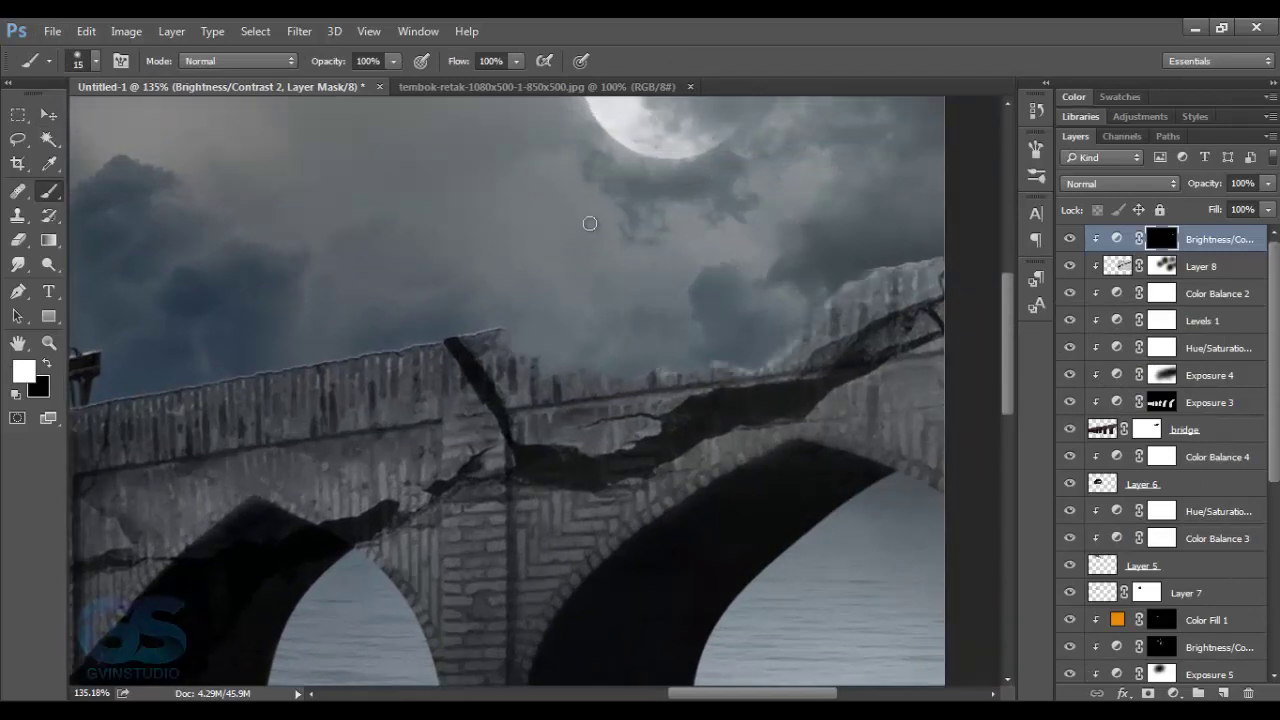
scroll(590, 223, "left", 3)
scroll(590, 223, "down", 1)
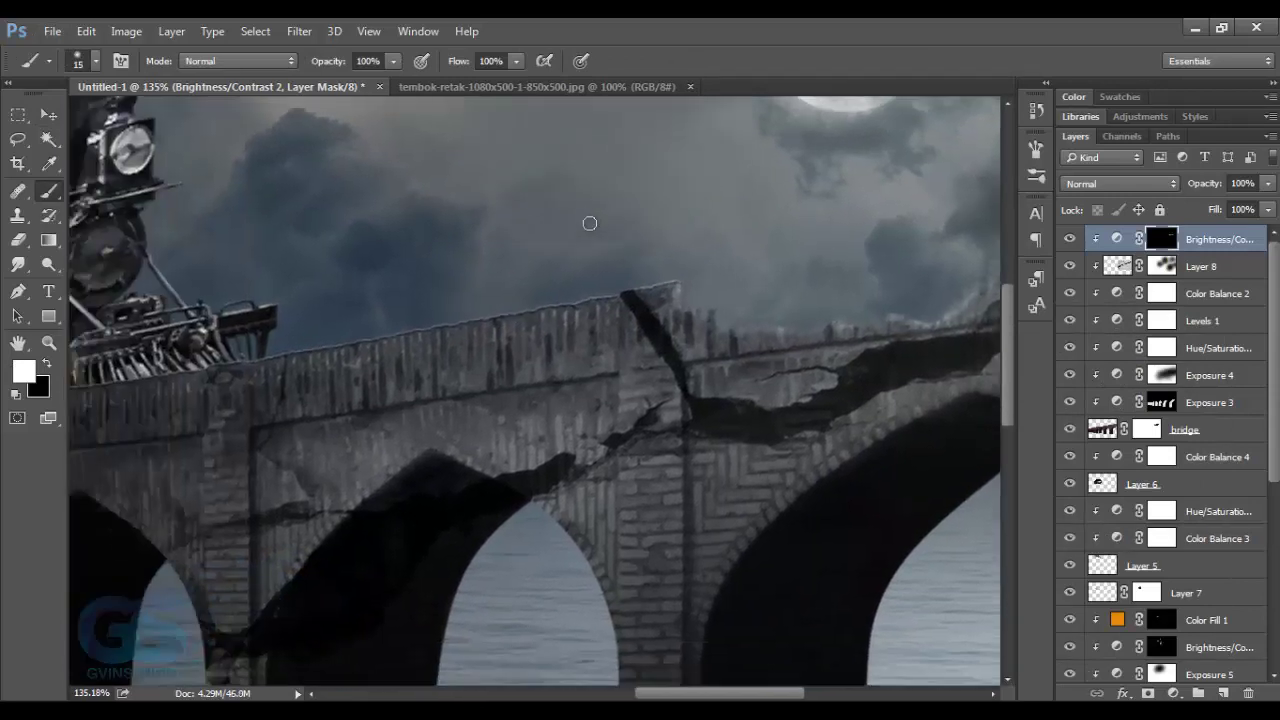
Step: Switch to the Move tool and select the bridge layer
key("v")
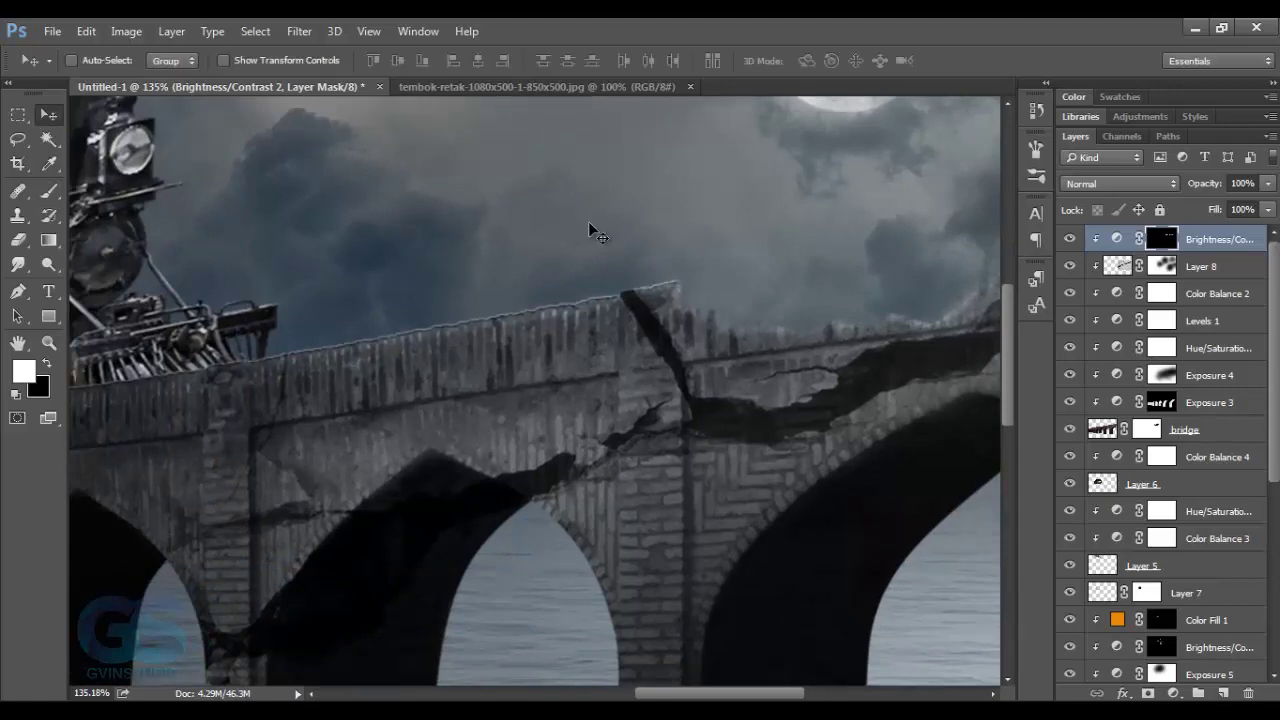
scroll(590, 225, "down", 4)
scroll(590, 225, "down", 3)
scroll(590, 229, "up", 2)
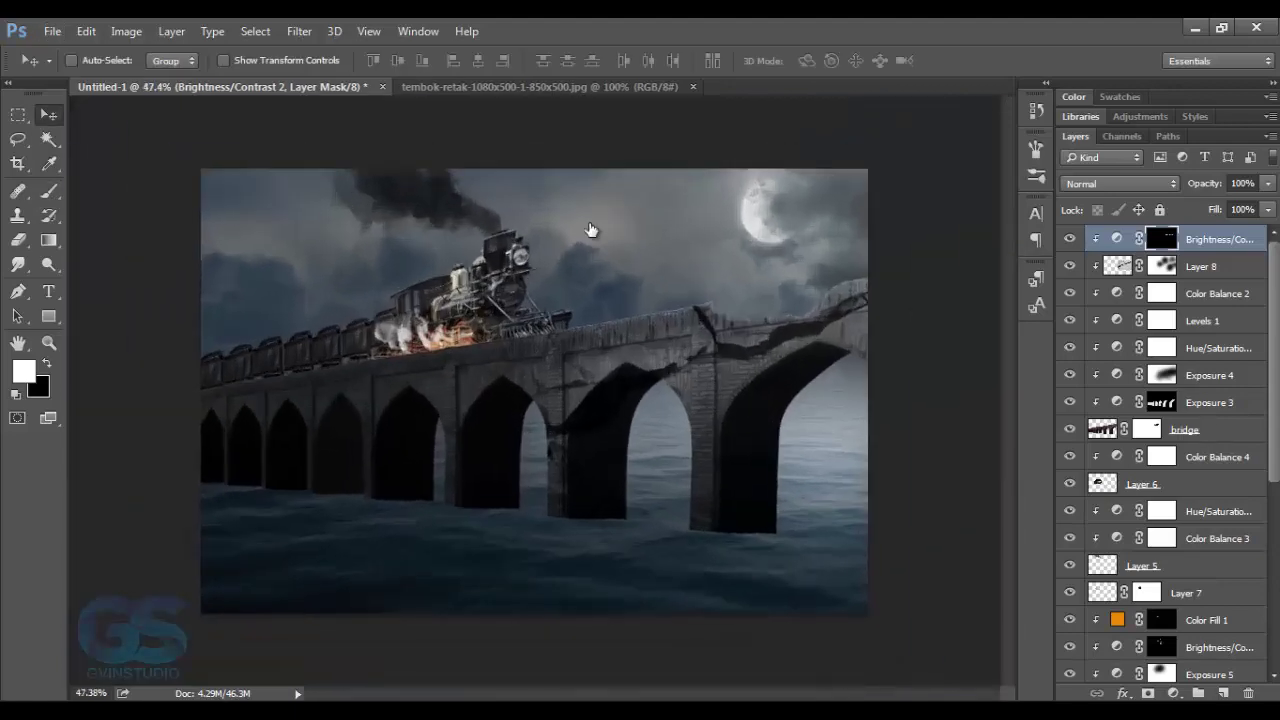
left_click(590, 230, "ctrl")
Step: Copy Merged a lassoed brick chunk, paste it on top and tilt it onto the pier
key("l")
scroll(590, 230, "up", 2)
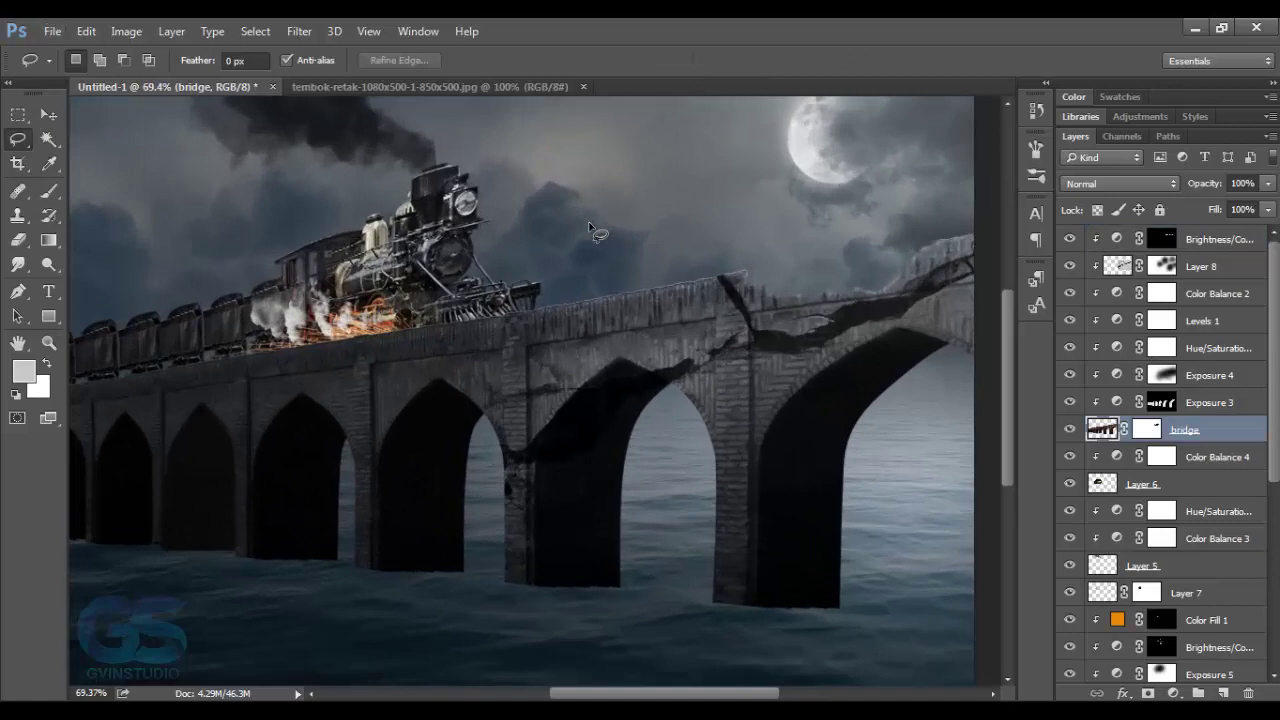
key("shift+ctrl+c")
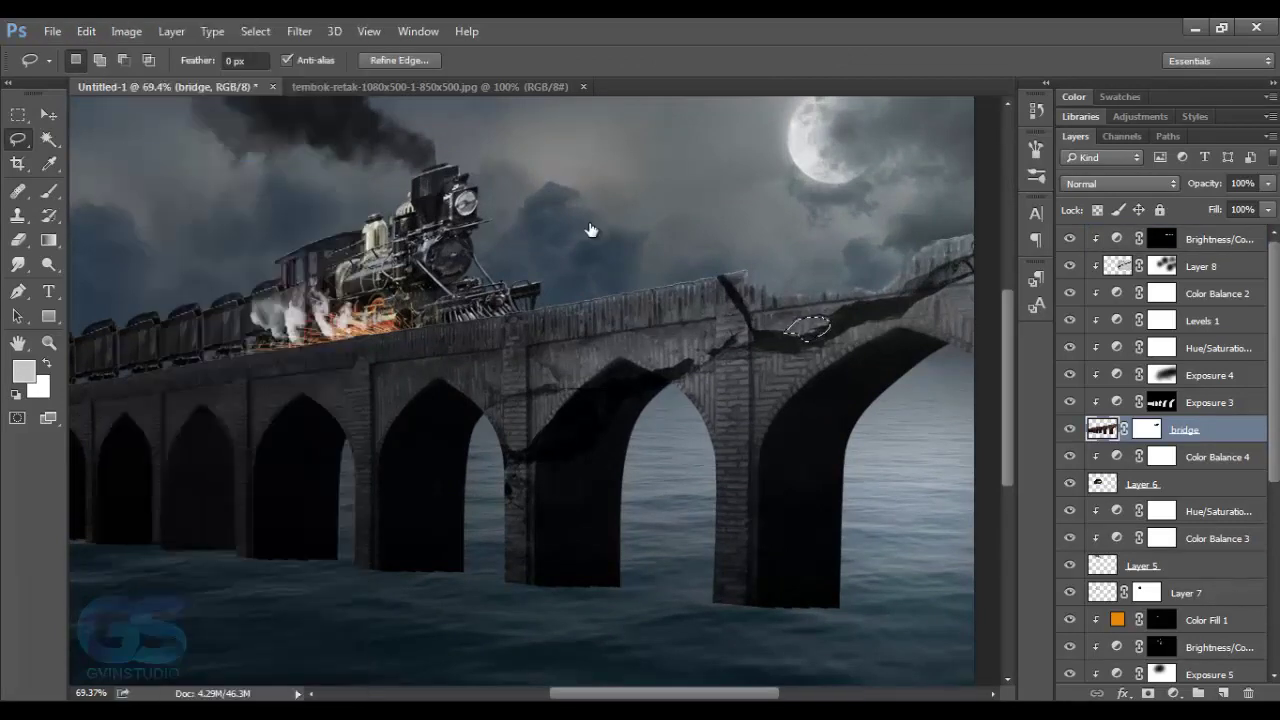
key("alt+period")
key("ctrl+v")
key("v")
key("shift+Down")
key("shift+Down")
key("shift+Down")
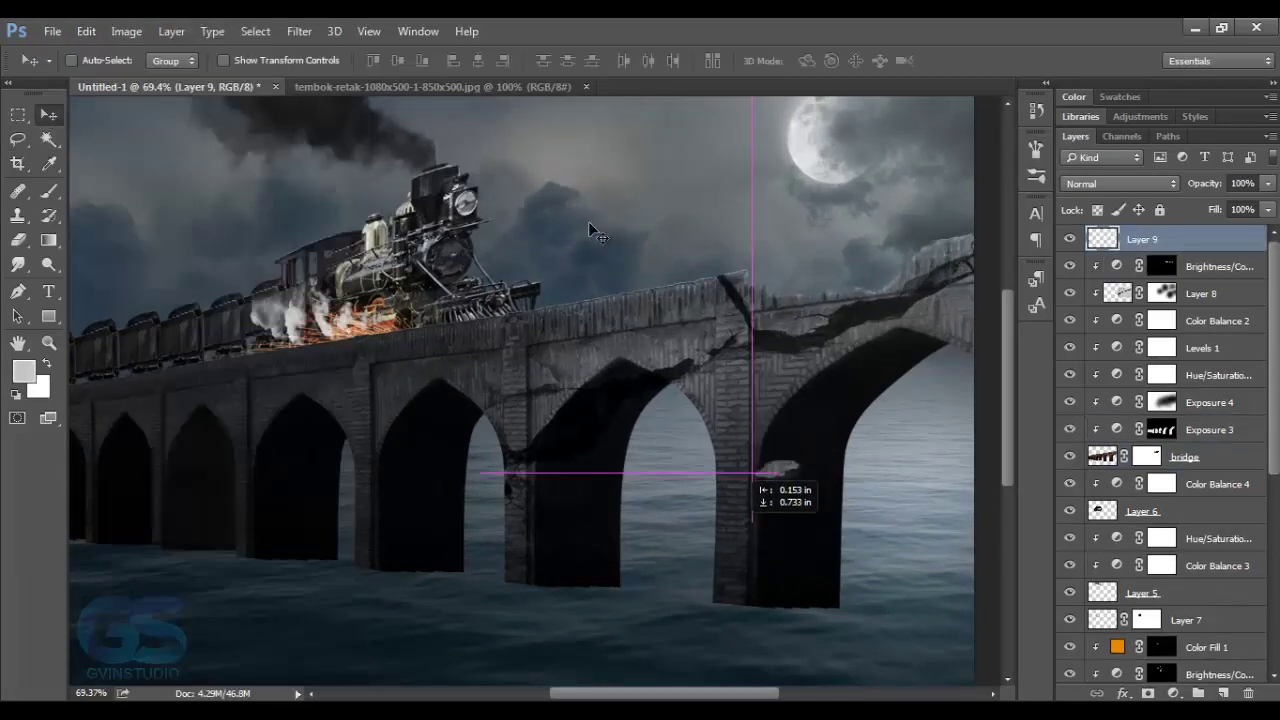
key("ctrl+t")
left_click_drag(590, 223, 591, 234)
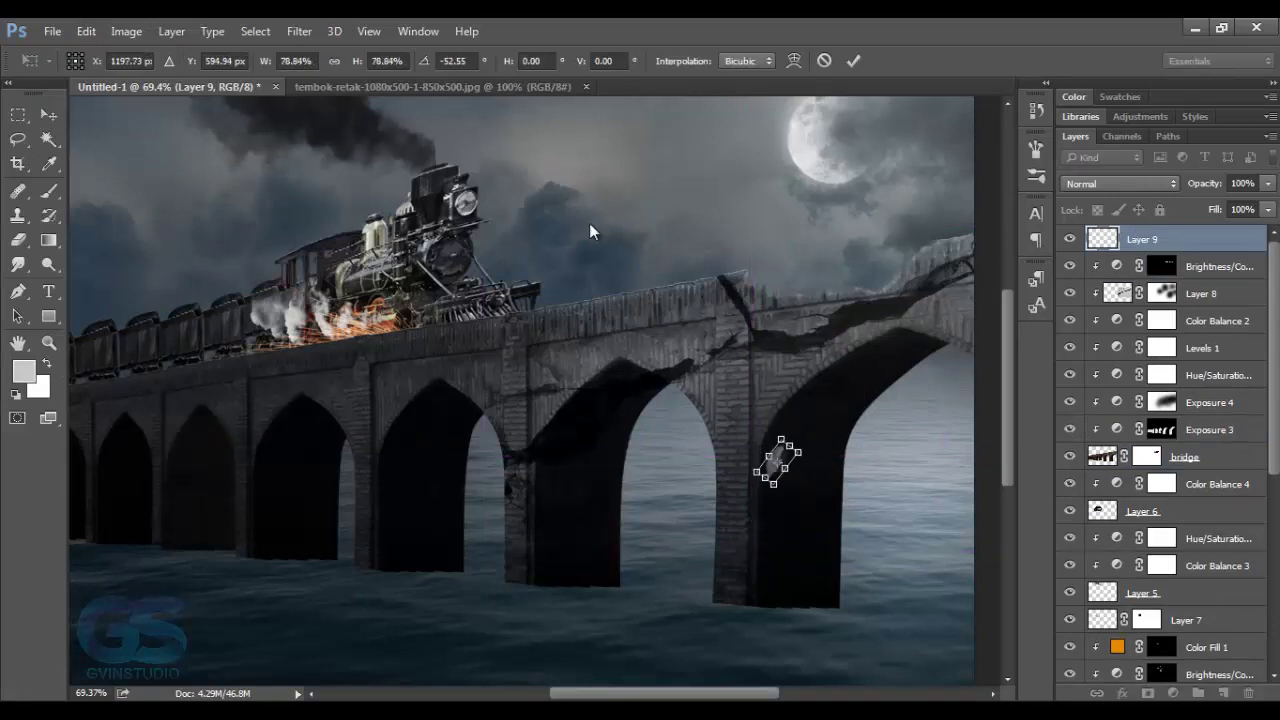
key("Return")
Step: Duplicate the brick chunk twice, offsetting the copies down the pier
key("alt+shift+Right")
key("alt+shift+Down")
key("shift+Down")
key("shift+Down")
key("shift+Down")
key("ctrl+t")
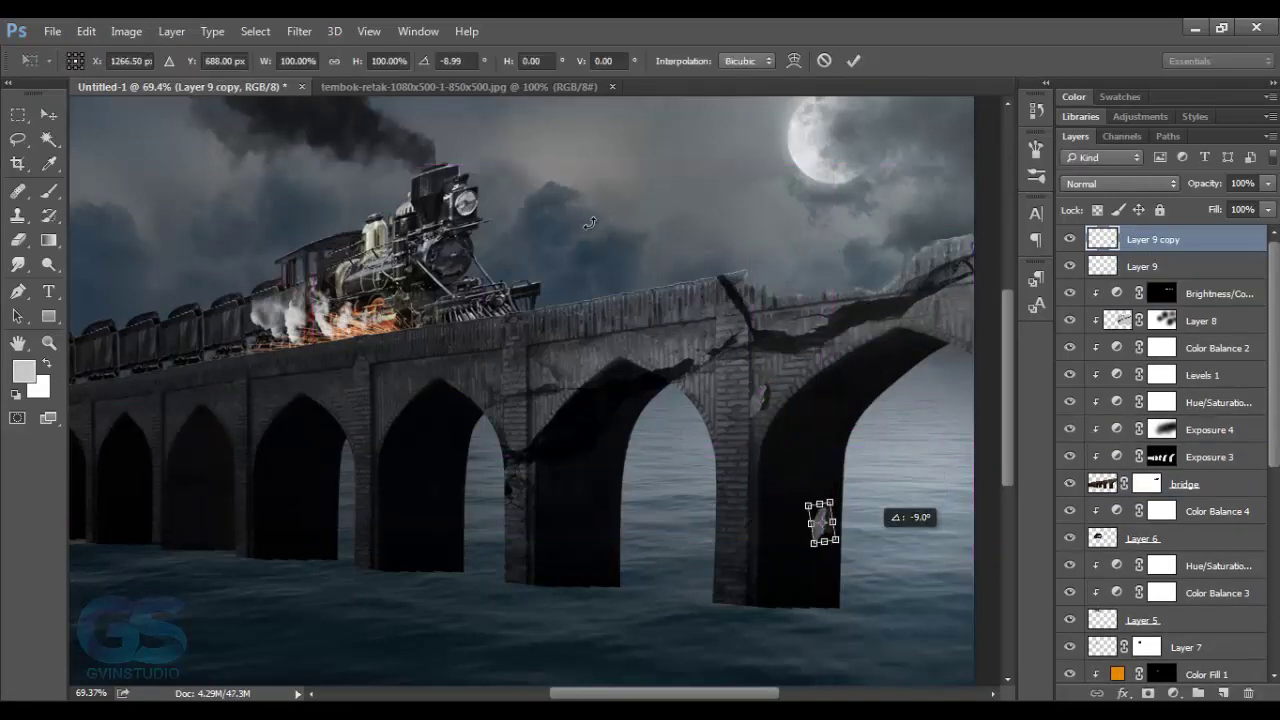
key("Return")
key("alt+shift+Down")
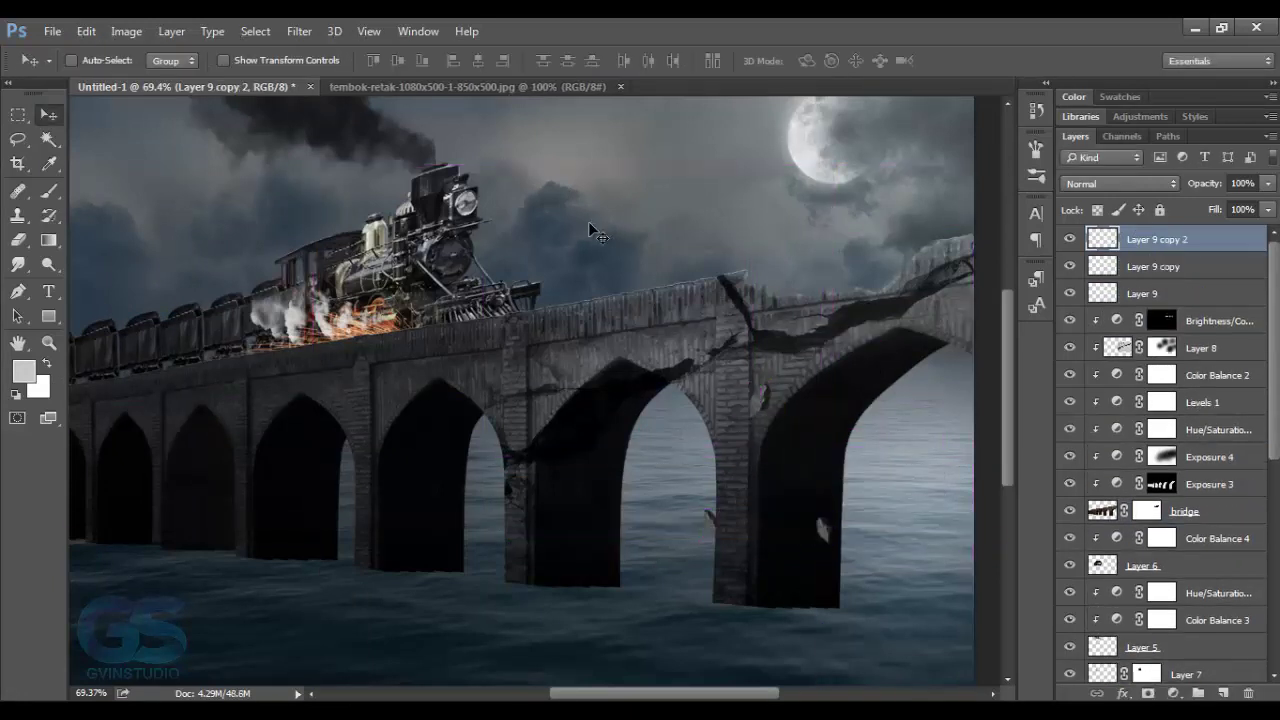
key("ctrl+t")
key("Return")
Step: Copy Merged another brick fragment from the bridge as Layer 10 and nudge it into place
left_click(590, 229, "ctrl")
key("l")
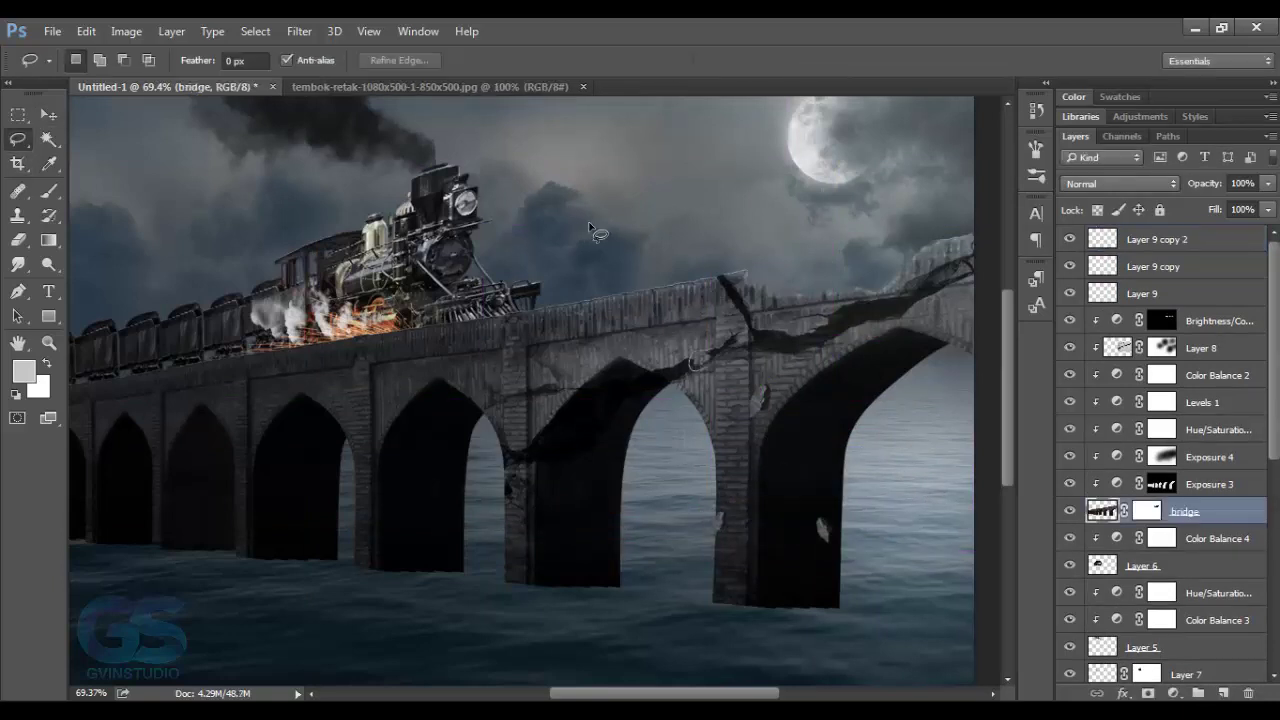
key("ctrl+shift+c")
key("alt+period")
key("ctrl+v")
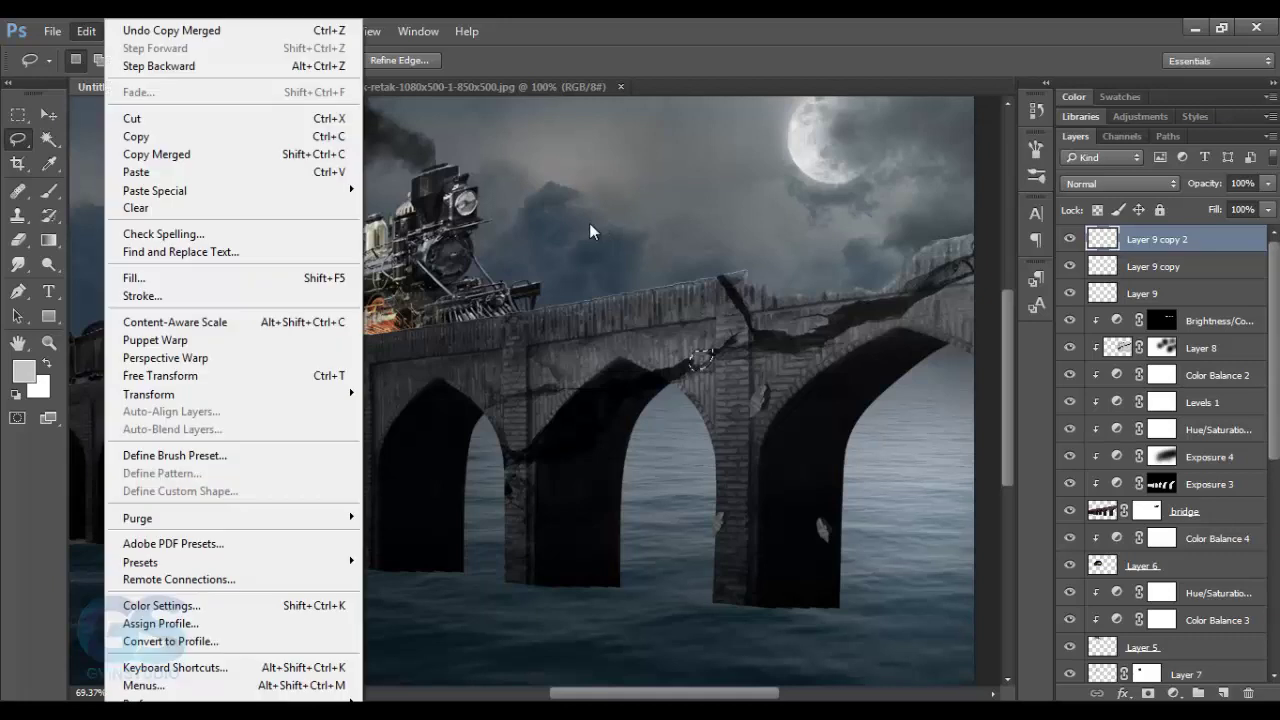
key("v")
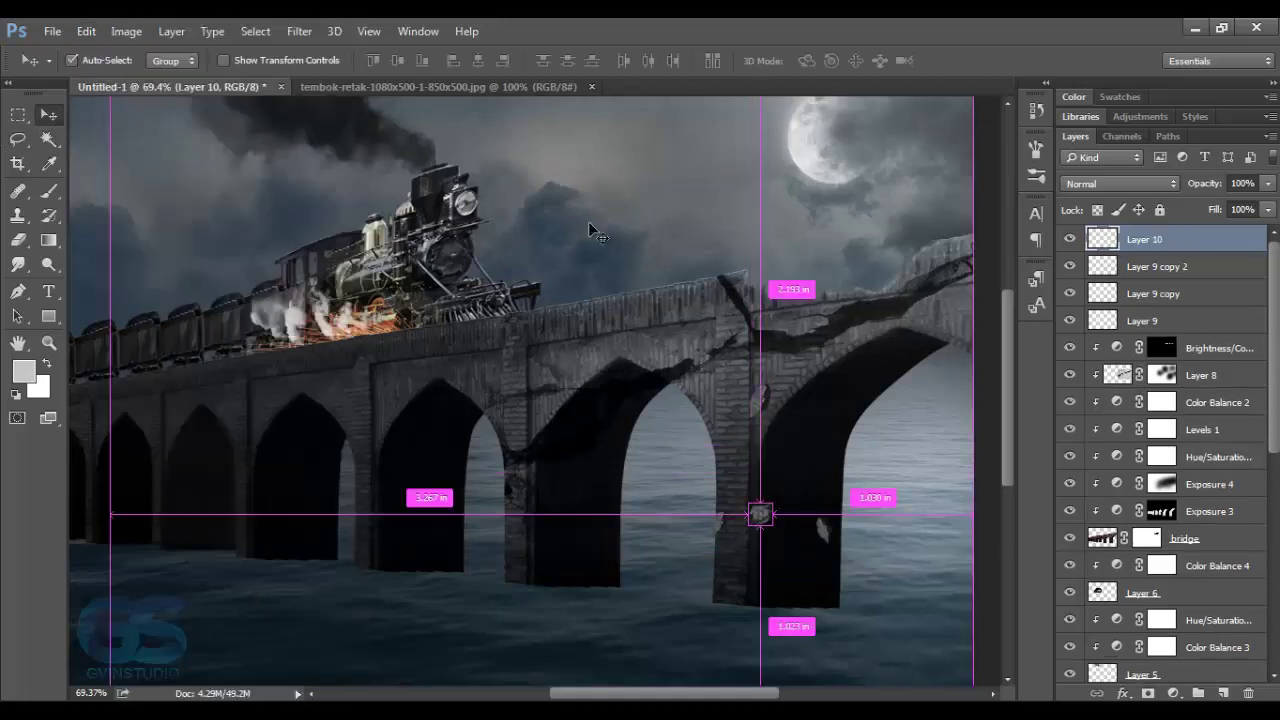
key("ctrl+t")
key("Return")
key("Up")
key("Right")
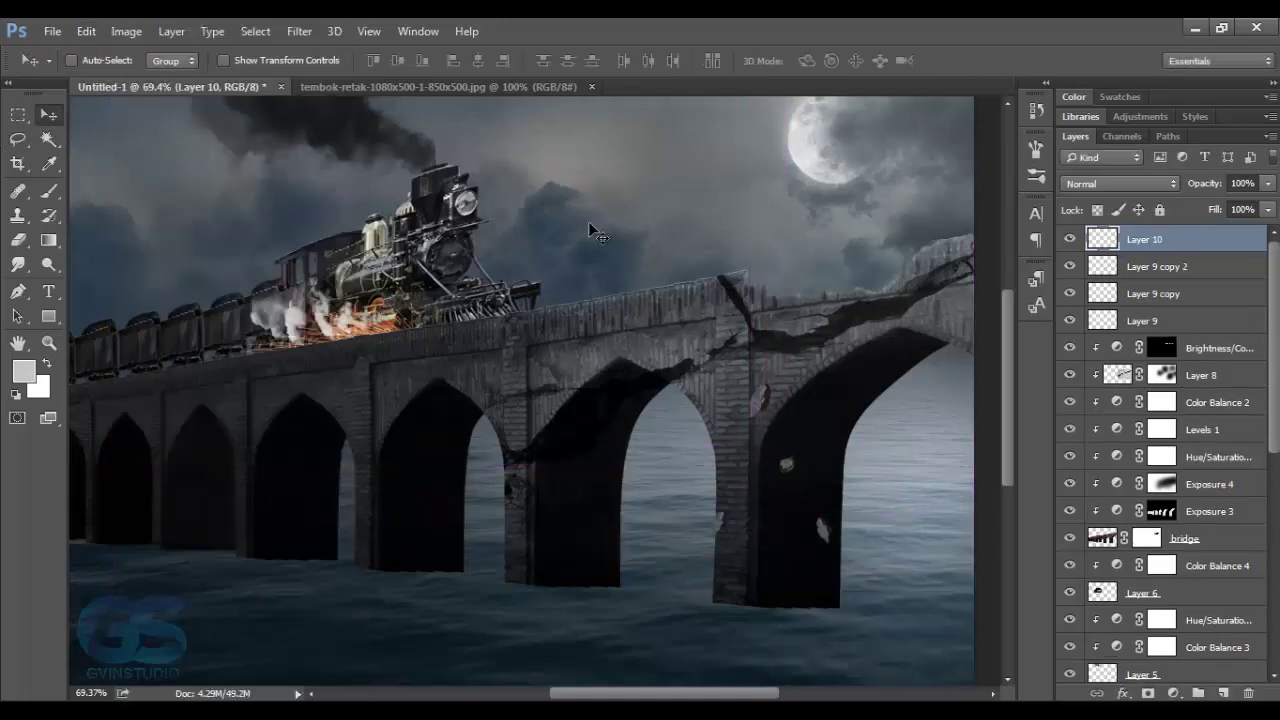
Step: Duplicate the fragment several more times, repositioning the copies down the pier
key("ctrl+j")
key("ctrl+t")
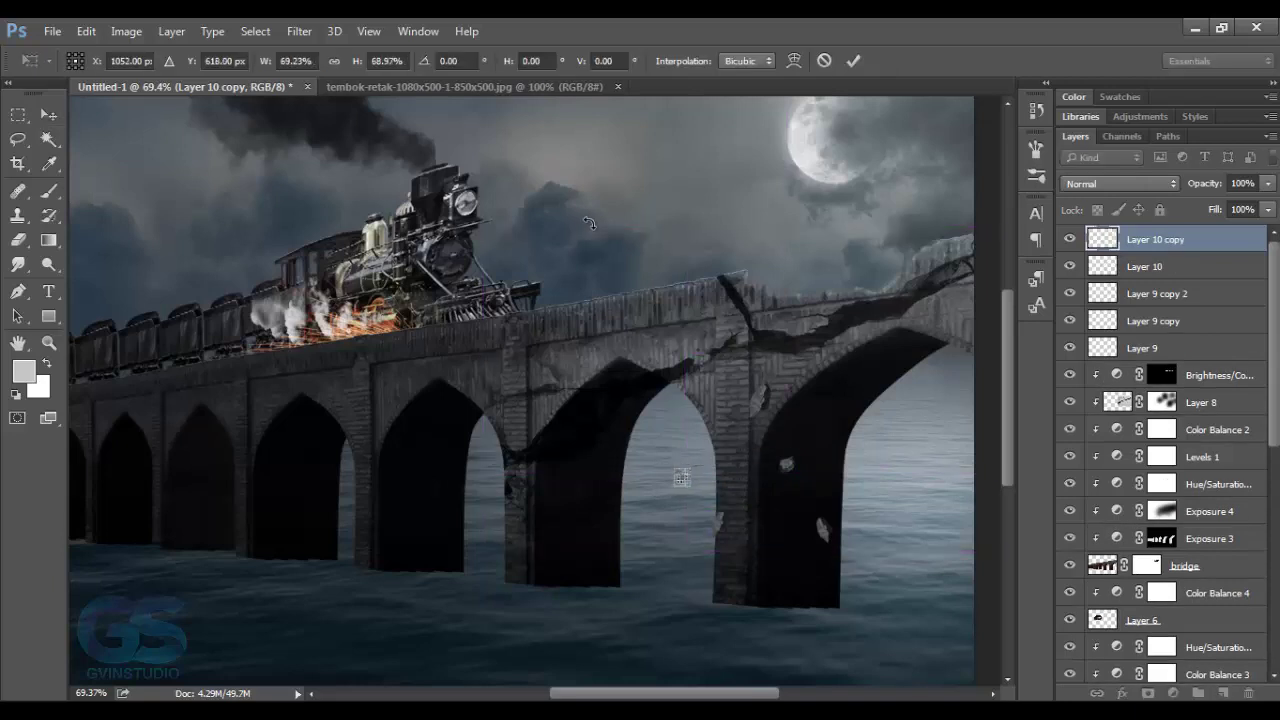
key("Return")
key("ctrl+0")
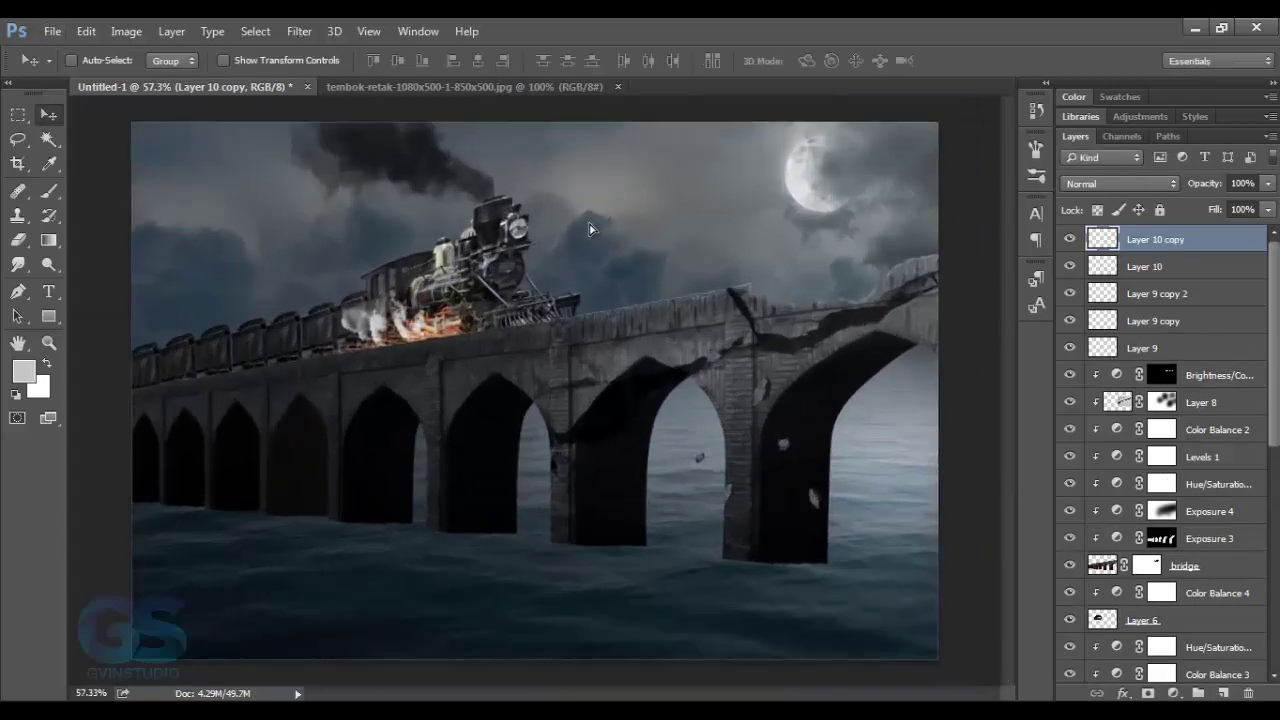
key("Up")
key("ctrl+j")
key("alt+bracketleft")
key("alt+bracketleft")
key("alt+bracketleft")
key("Up")
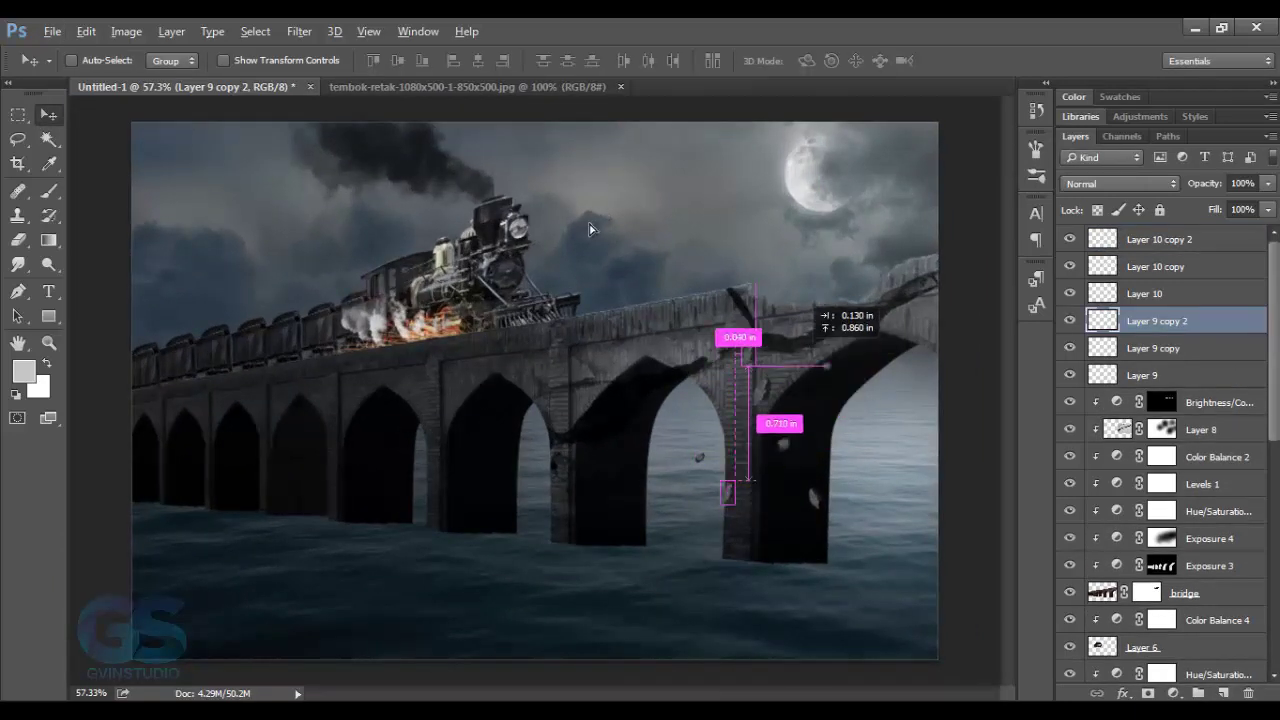
key("ctrl+j")
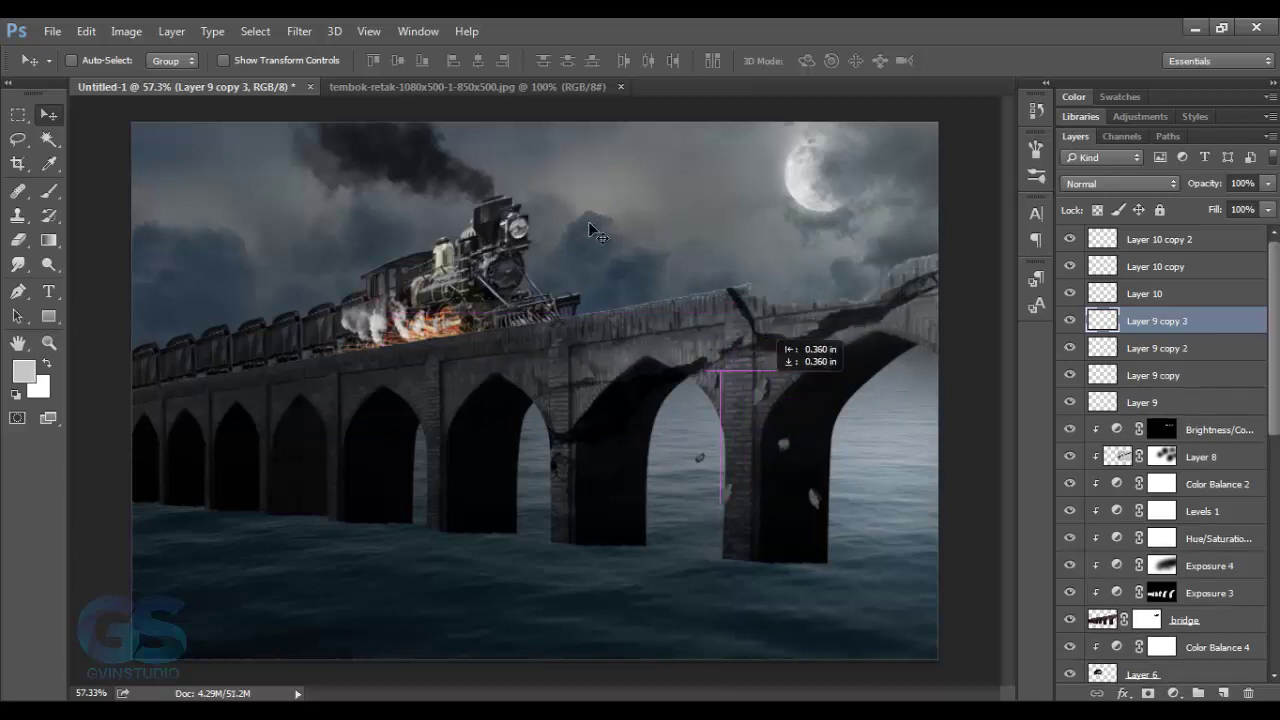
Step: Merge all debris fragment layers and apply an 82° Motion Blur
key("alt+bracketleft")
key("alt+bracketleft")
key("alt+bracketleft")
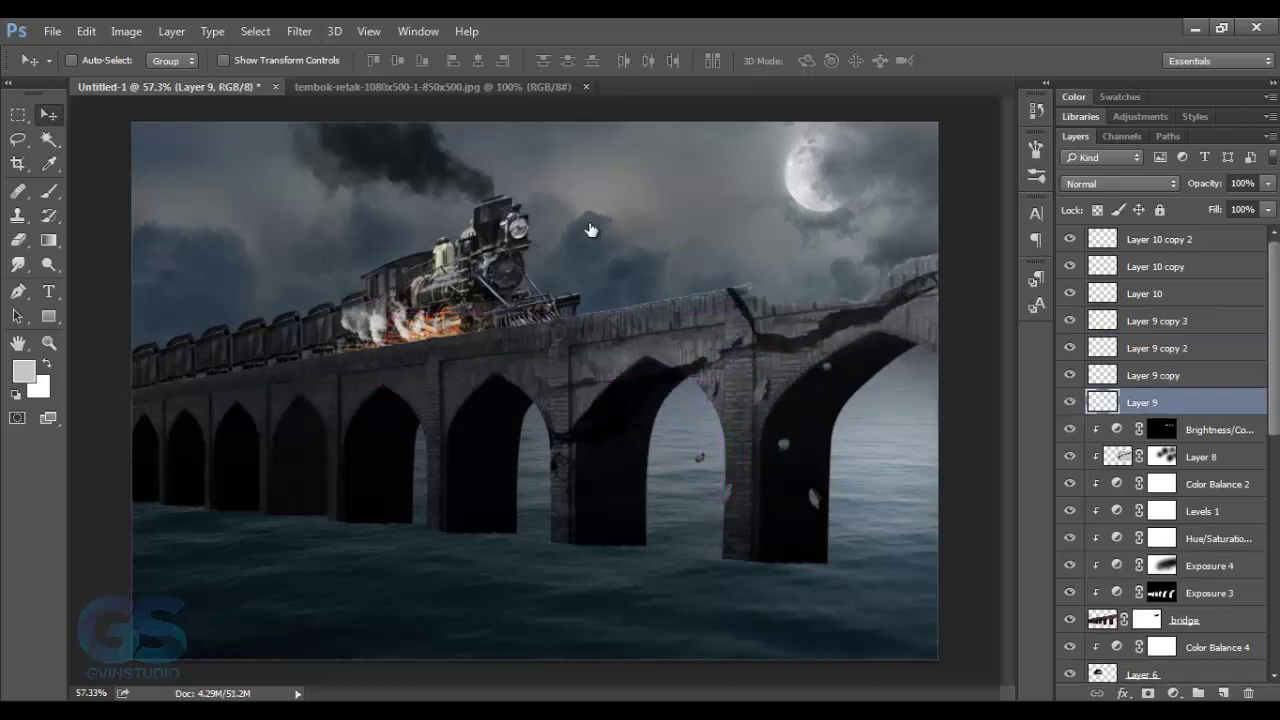
key("shift+alt+period")
key("ctrl+e")
key("alt+t")
key("b")
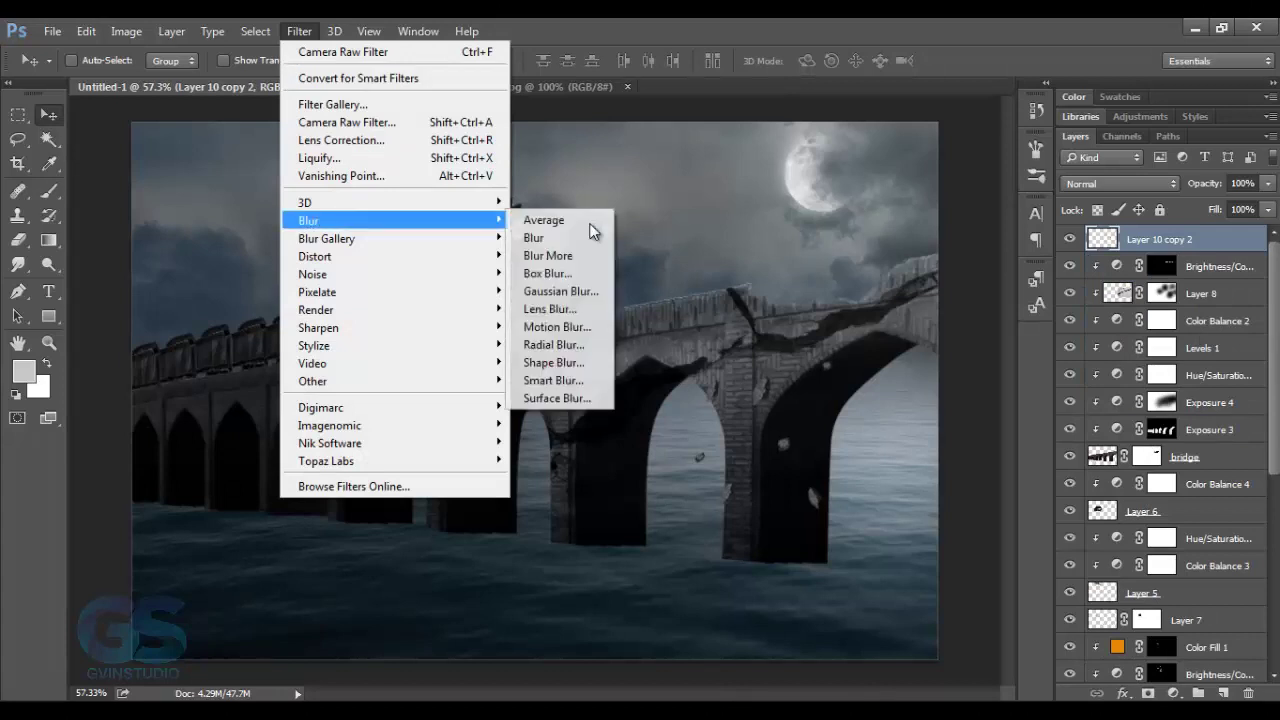
key("m")
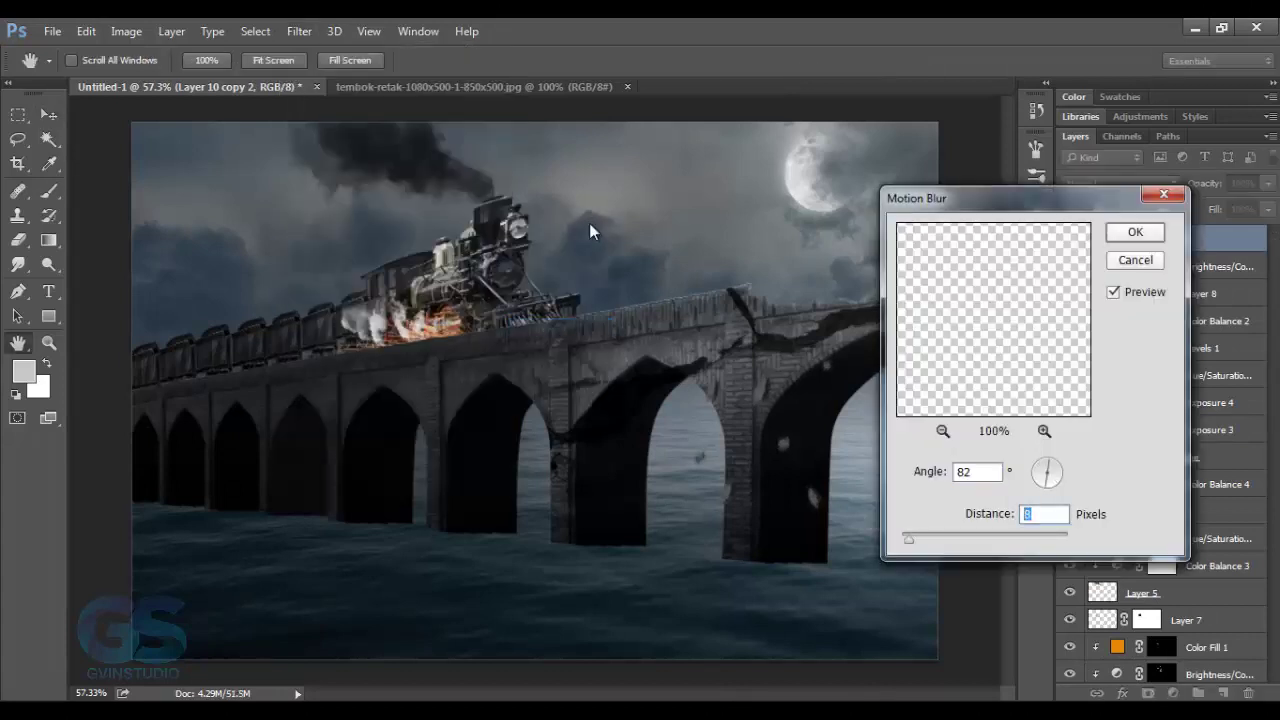
key("Return")
scroll(590, 232, "down", 1)
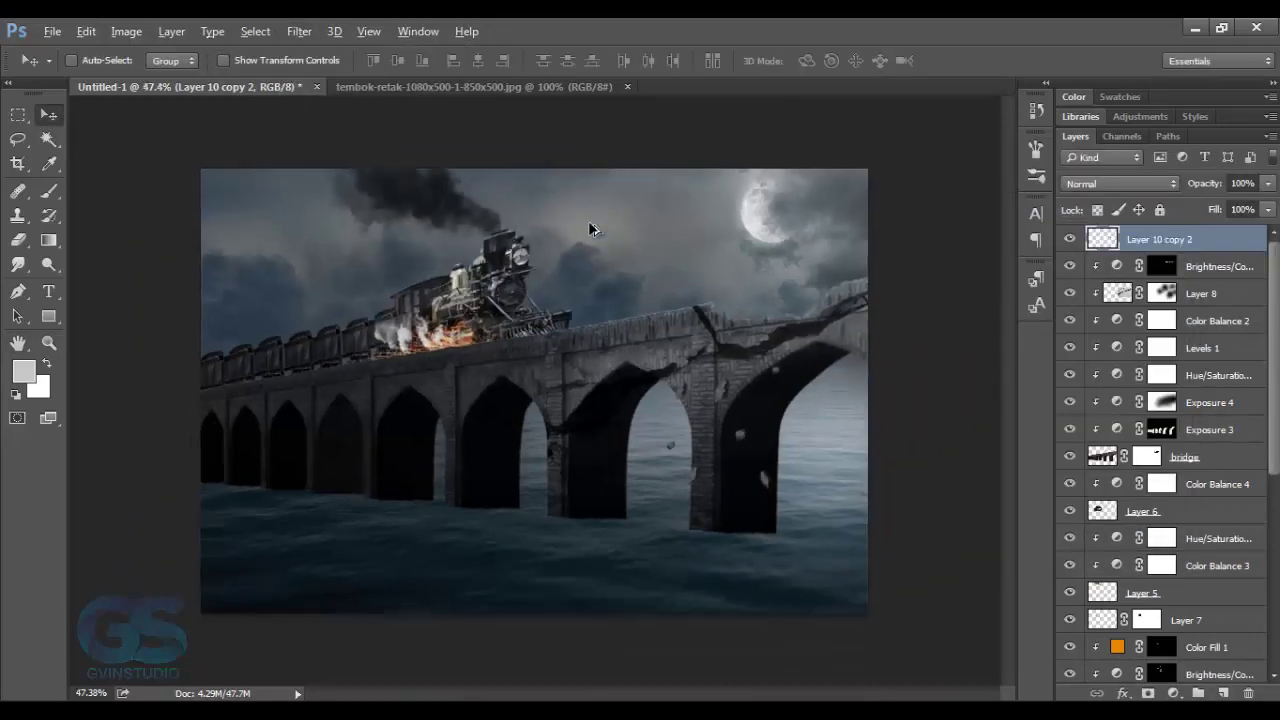
left_click(592, 230, "ctrl")
Step: Select the merged debris layer and pick the wispy 200 px brush
key("alt+period")
key("b")
right_click(591, 230)
scroll(535, 590, "down", 4)
scroll(535, 590, "down", 4)
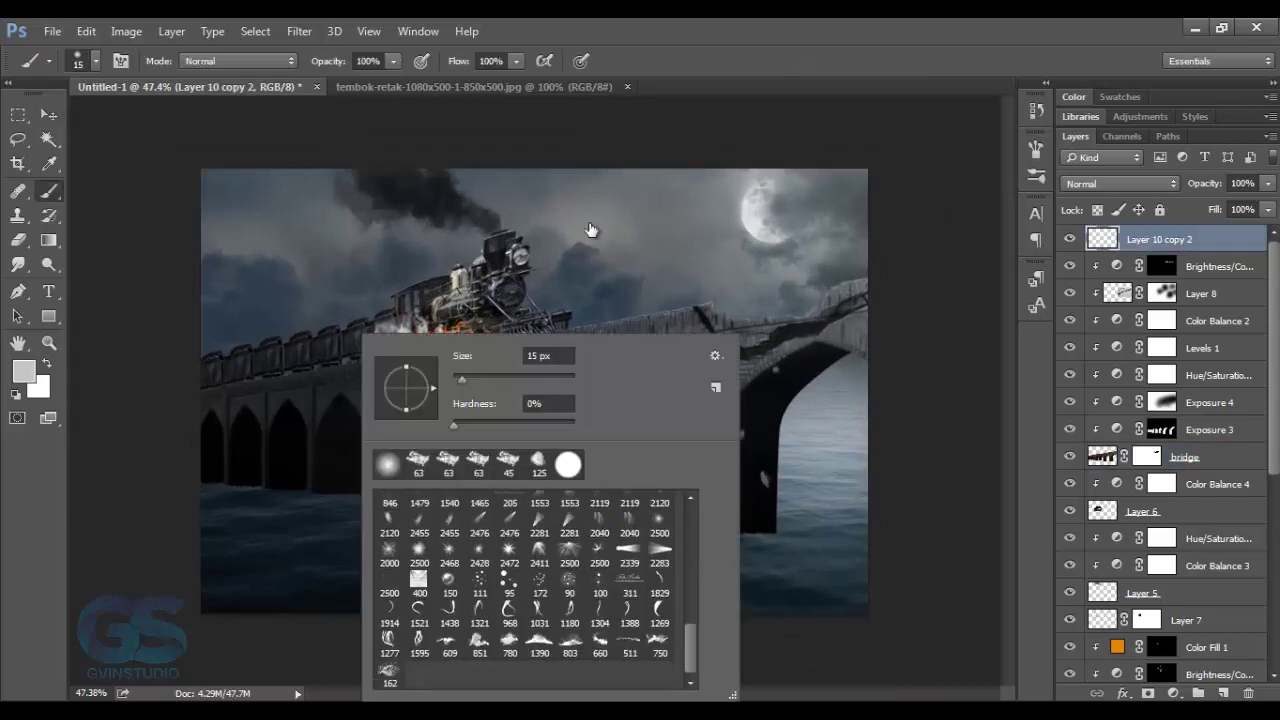
key("Return")
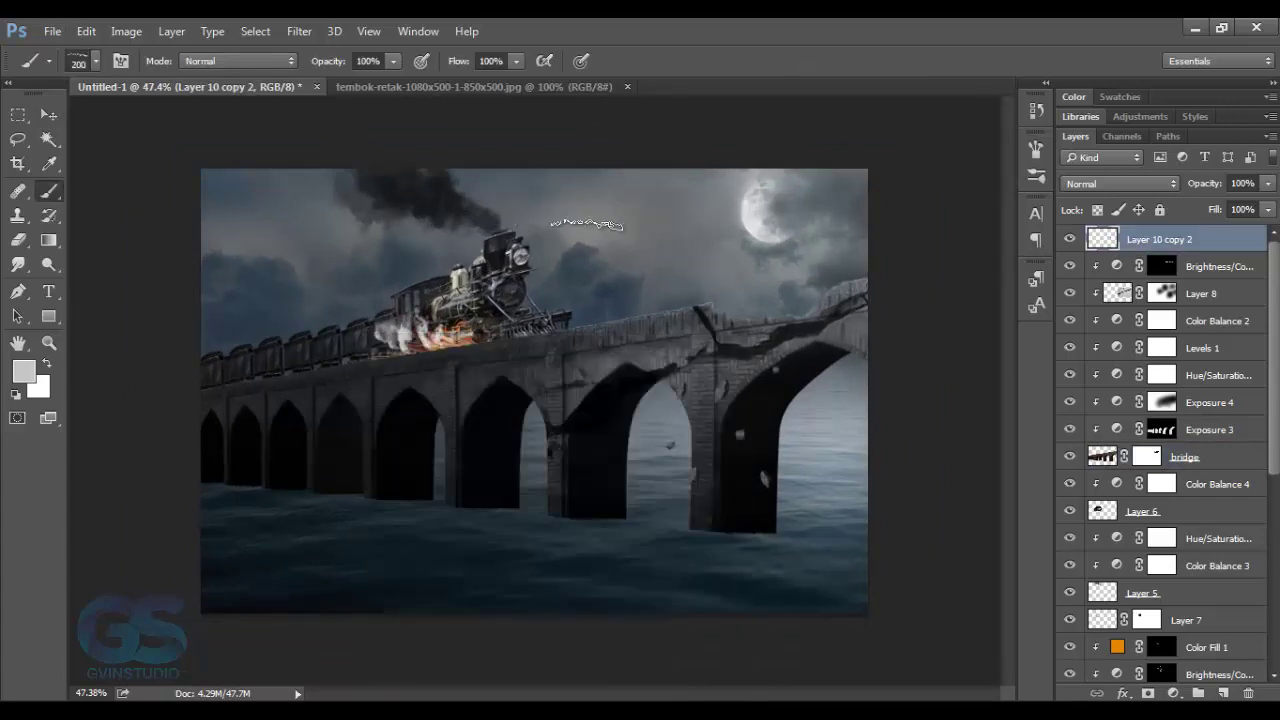
Step: Add a new empty layer and choose the 400 px wispy splash brush tip
key("shift+comma")
key("ctrl+shift+alt+n")
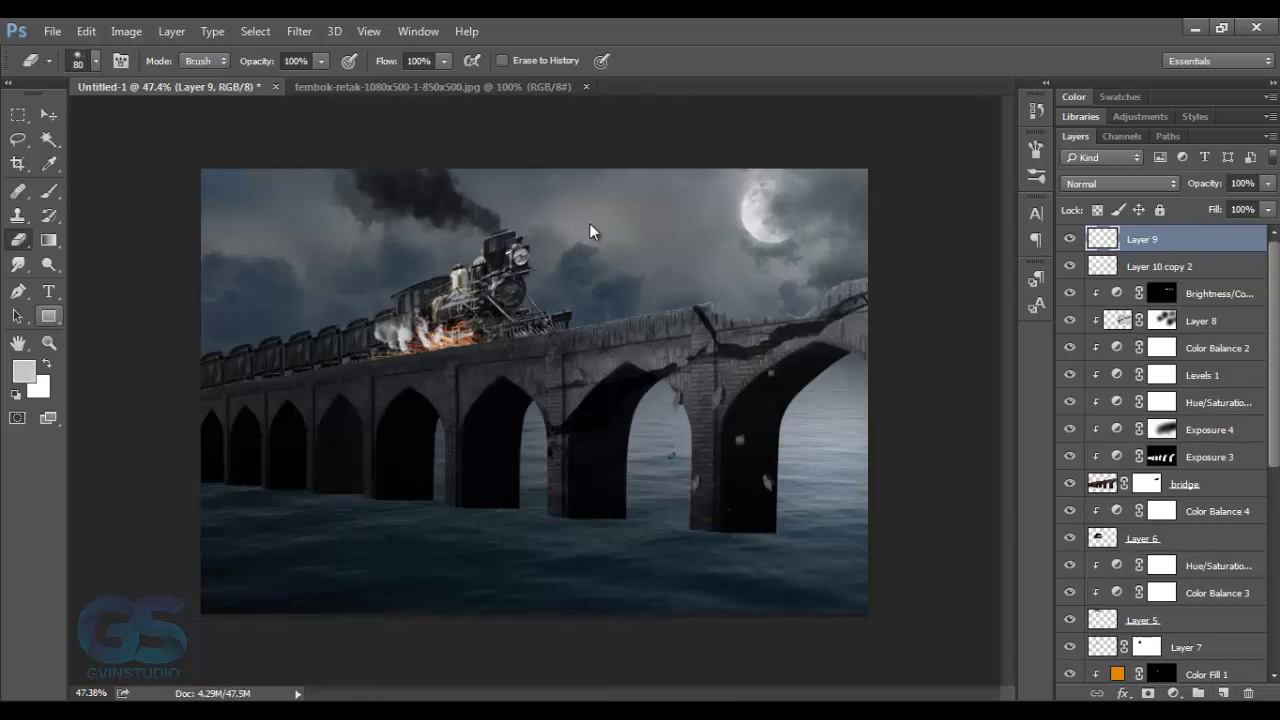
right_click(590, 231)
key("period")
key("Return")
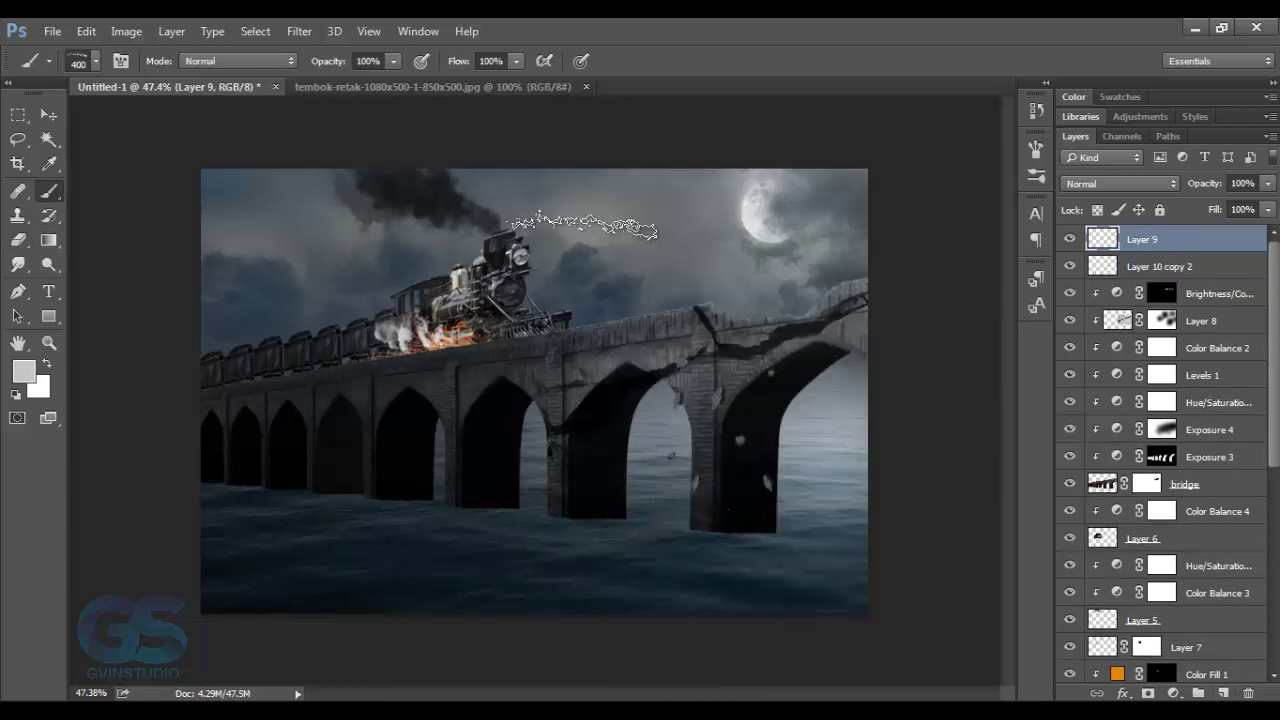
Step: Free Transform the splash and erase unwanted parts of it
key("v")
key("ctrl+t")
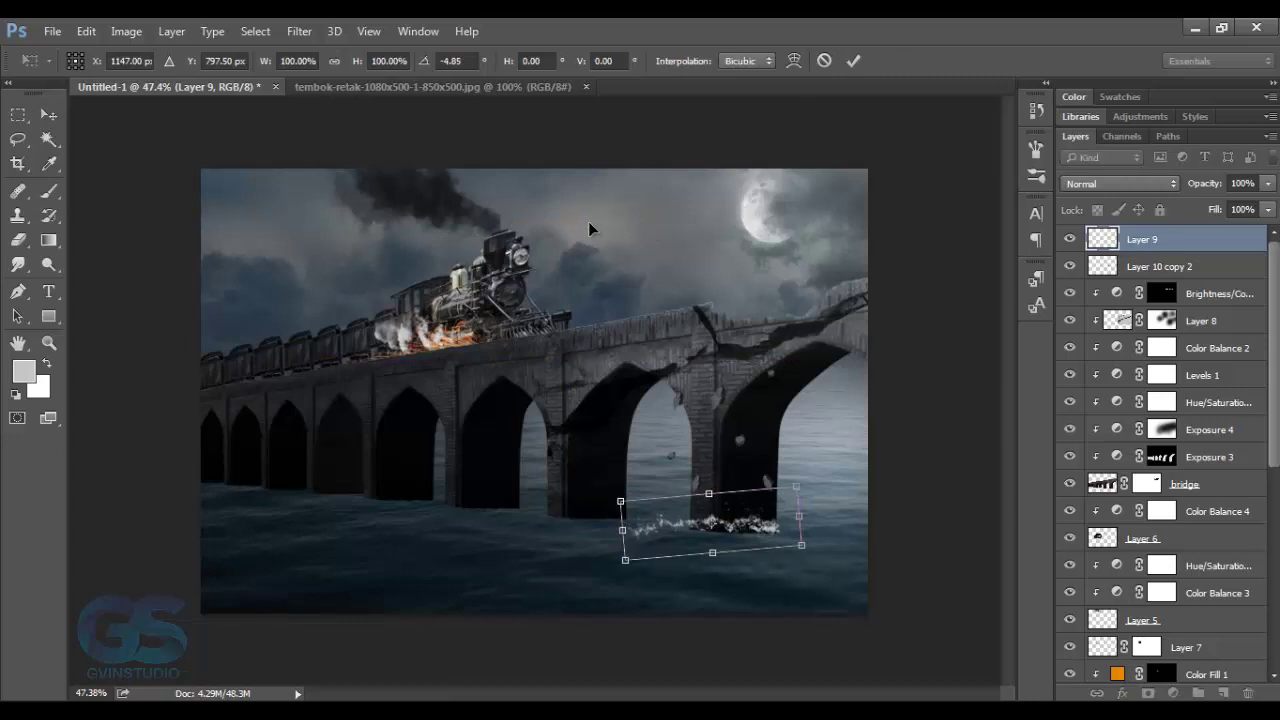
key("Return")
key("e")
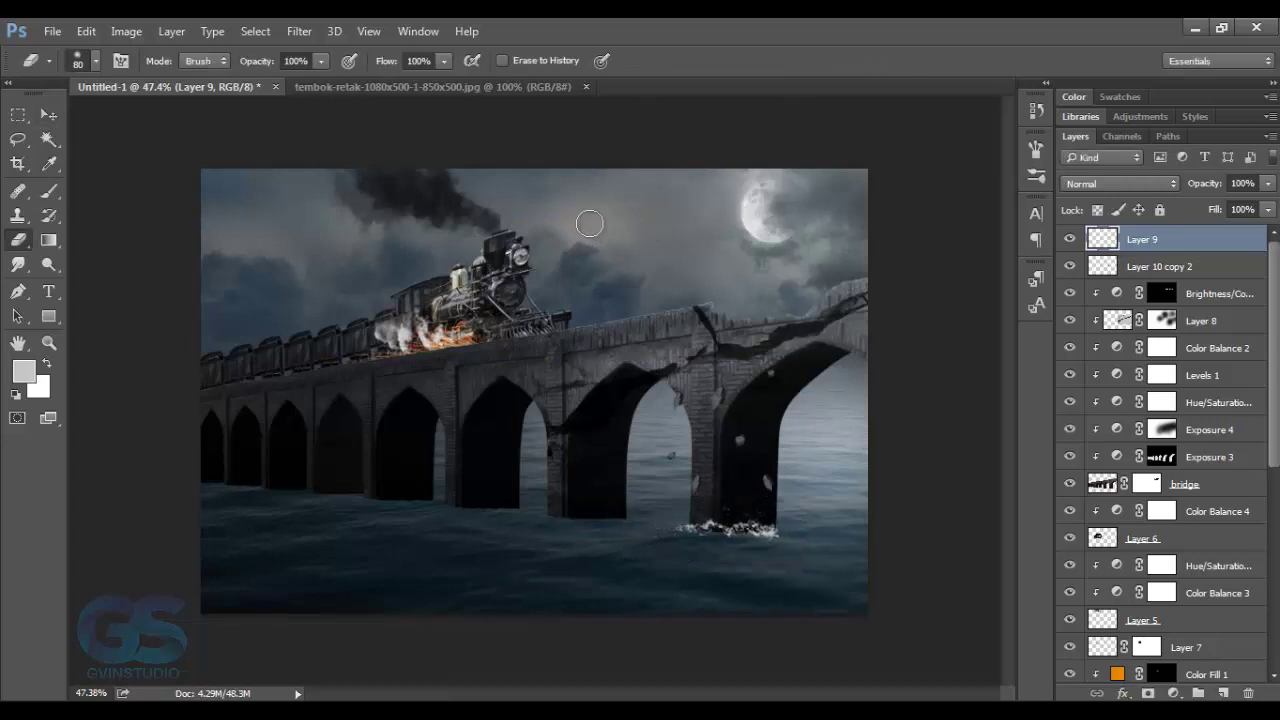
key("v")
Step: Puppet Warp the splash so it wraps around the pillar base
key("alt+e")
key("w")
scroll(590, 232, "up", 3)
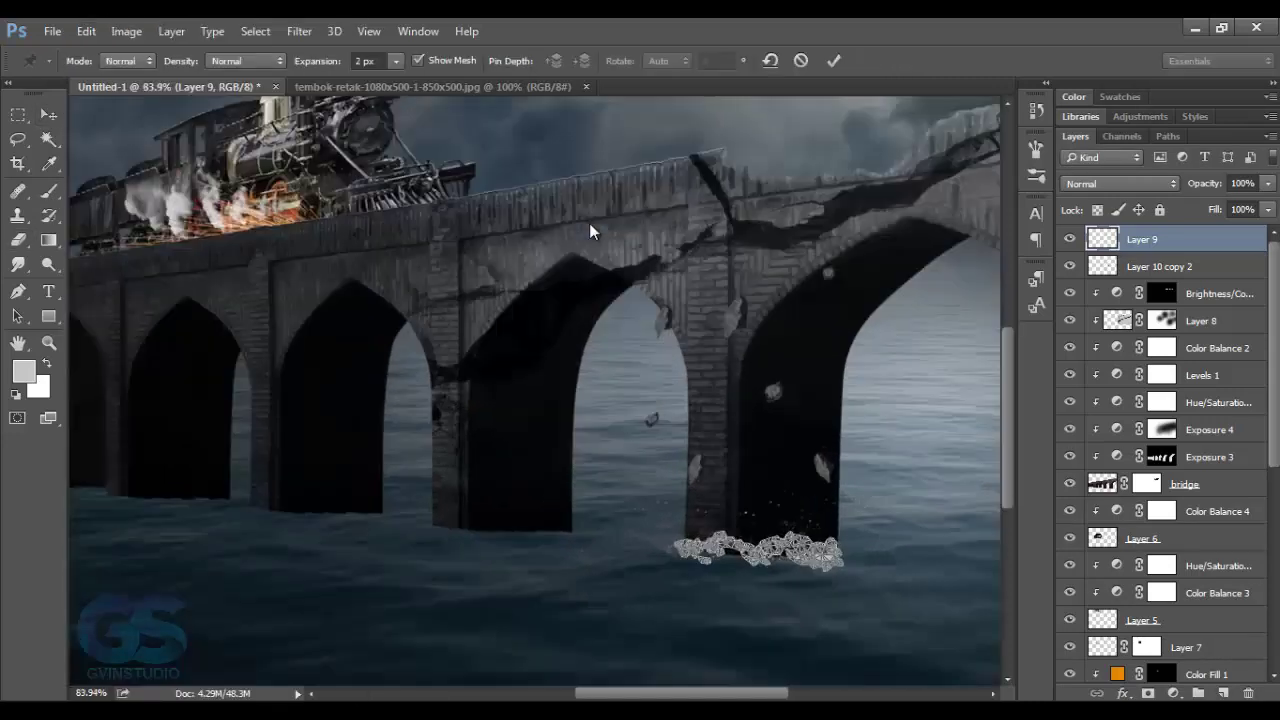
scroll(590, 232, "up", 1)
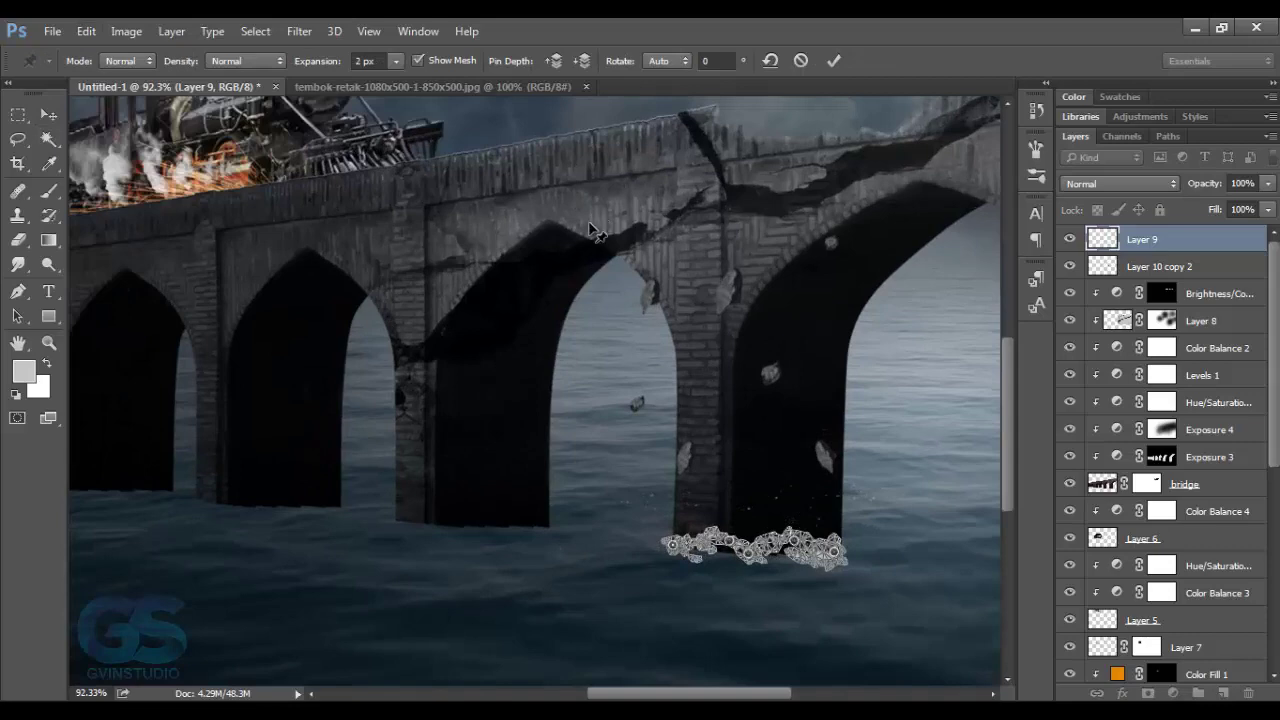
key("Return")
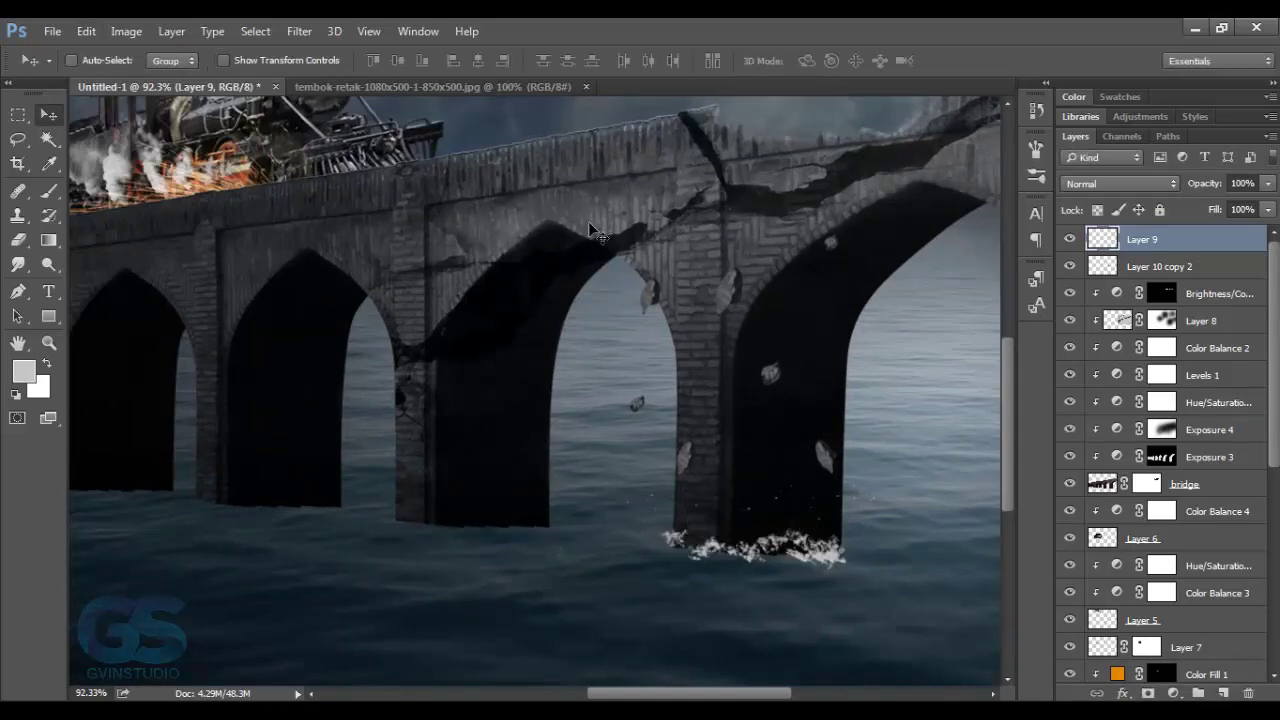
scroll(590, 232, "down", 3)
scroll(590, 232, "up", 1)
Step: Target the bridge layer's mask and shrink the brush to 90 px
left_click(590, 232, "ctrl")
key("b")
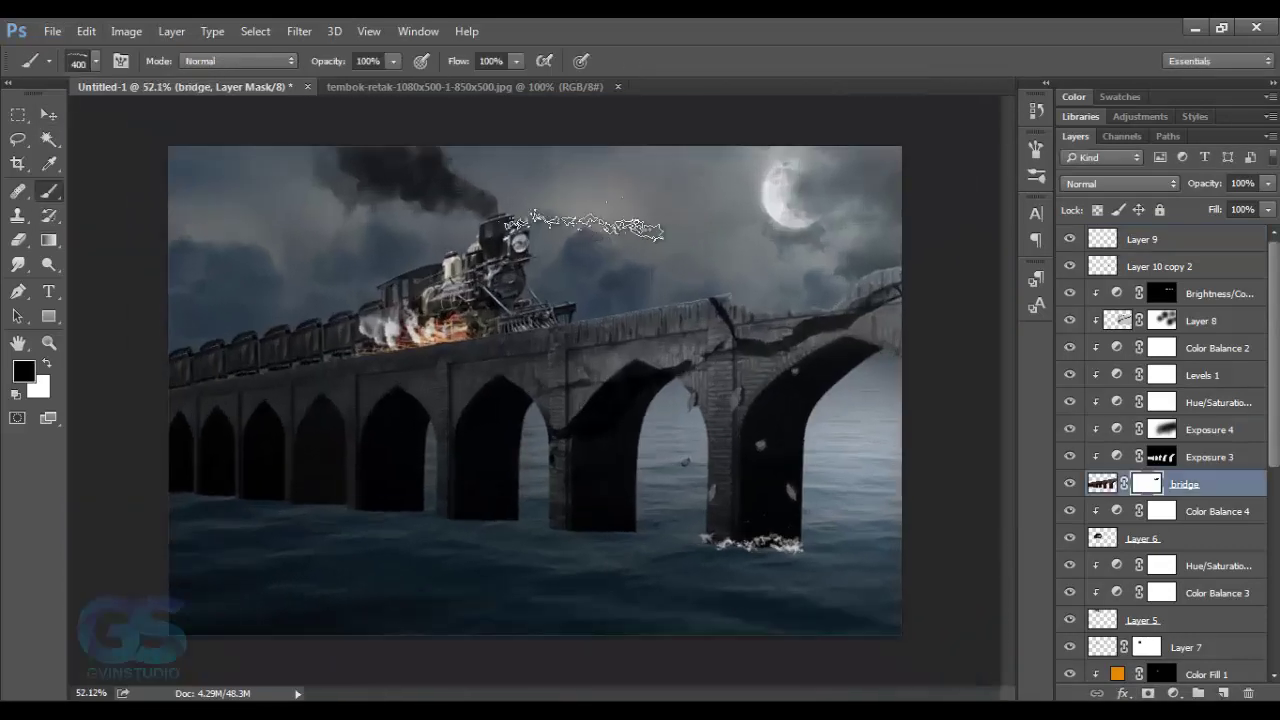
right_click(585, 226)
key("Escape")
key("bracketleft")
key("bracketleft")
key("bracketleft")
key("bracketleft")
key("bracketleft")
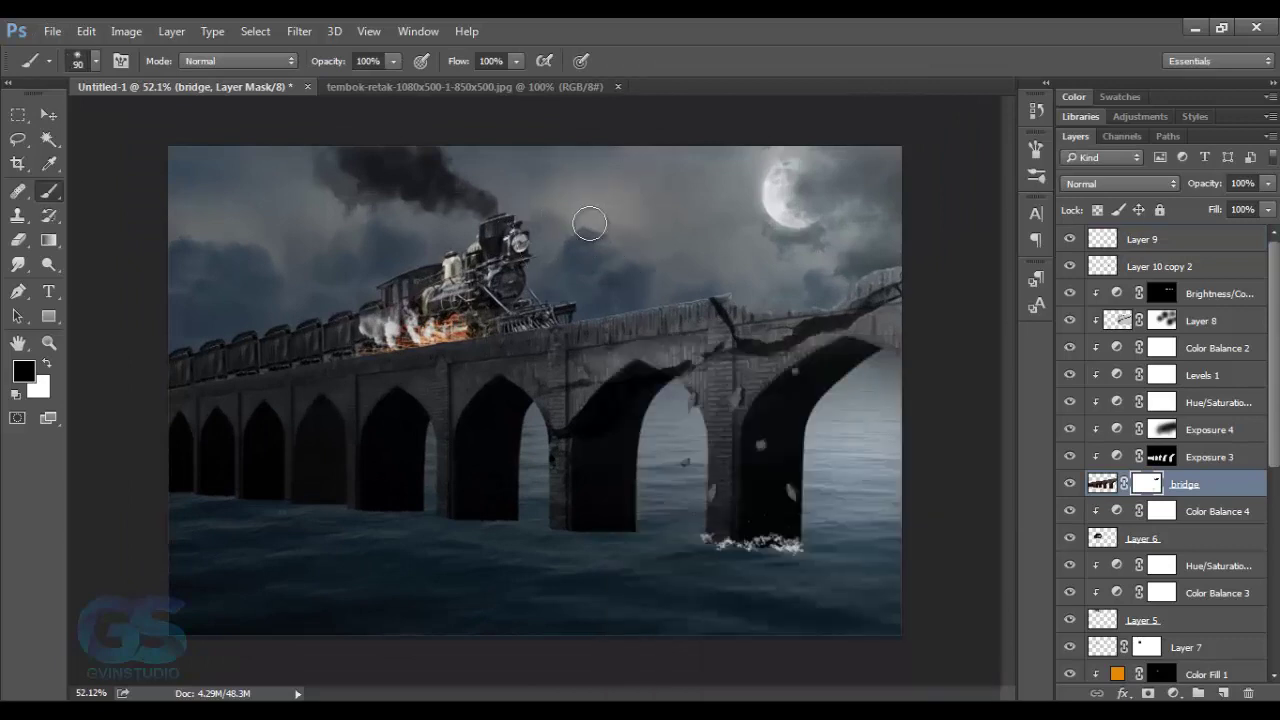
Step: Alt-drag two splash copies onto the next two pillars to the left
key("v")
key("alt+period")
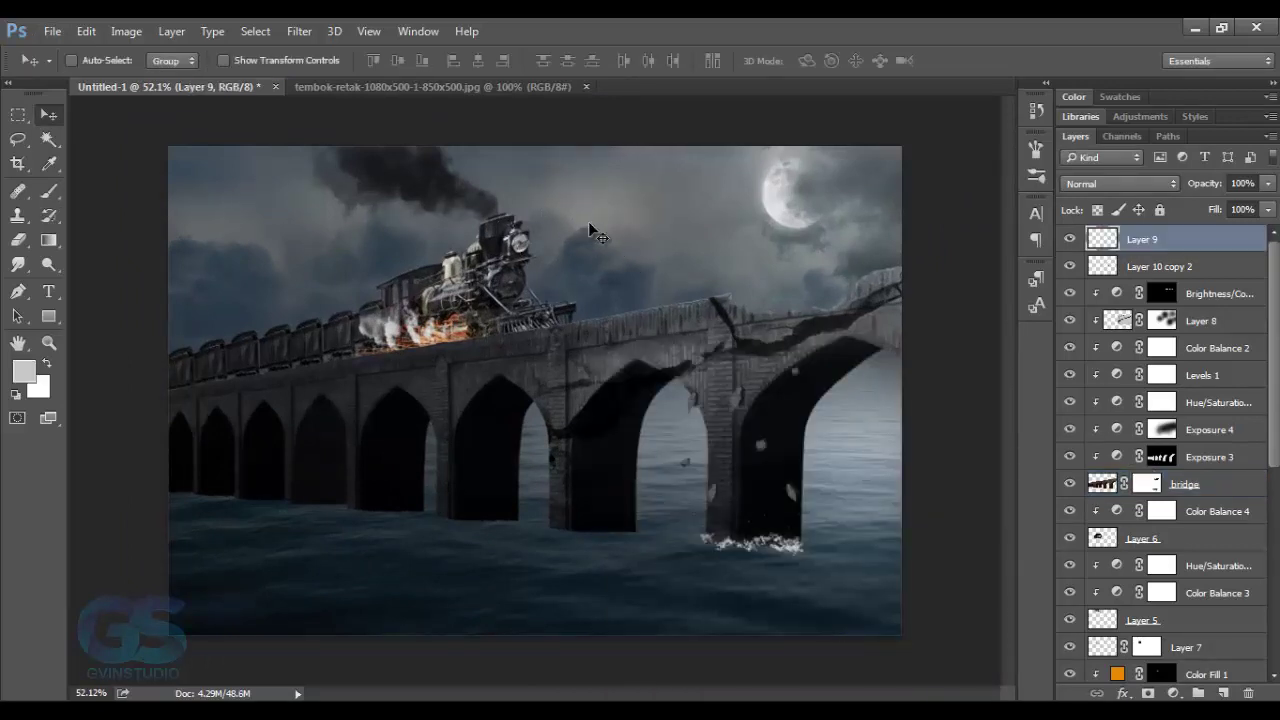
left_click_drag(752, 542, 589, 526)
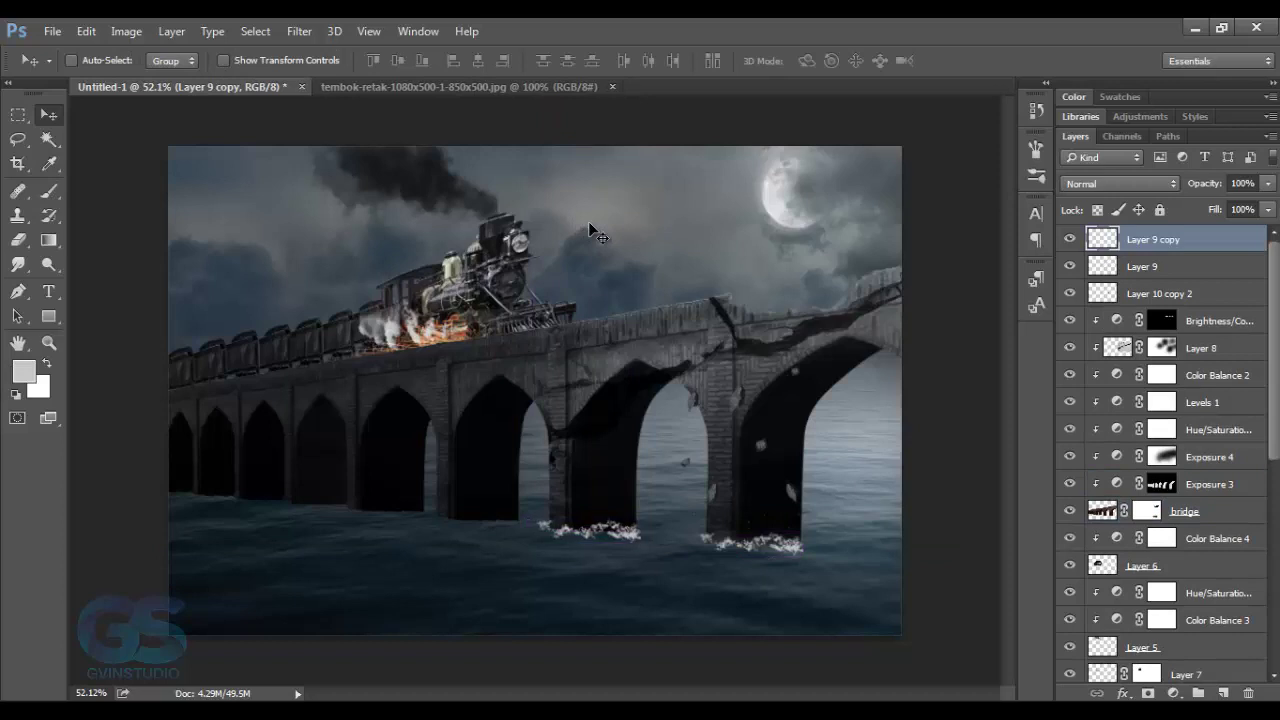
key("ctrl+t")
key("Return")
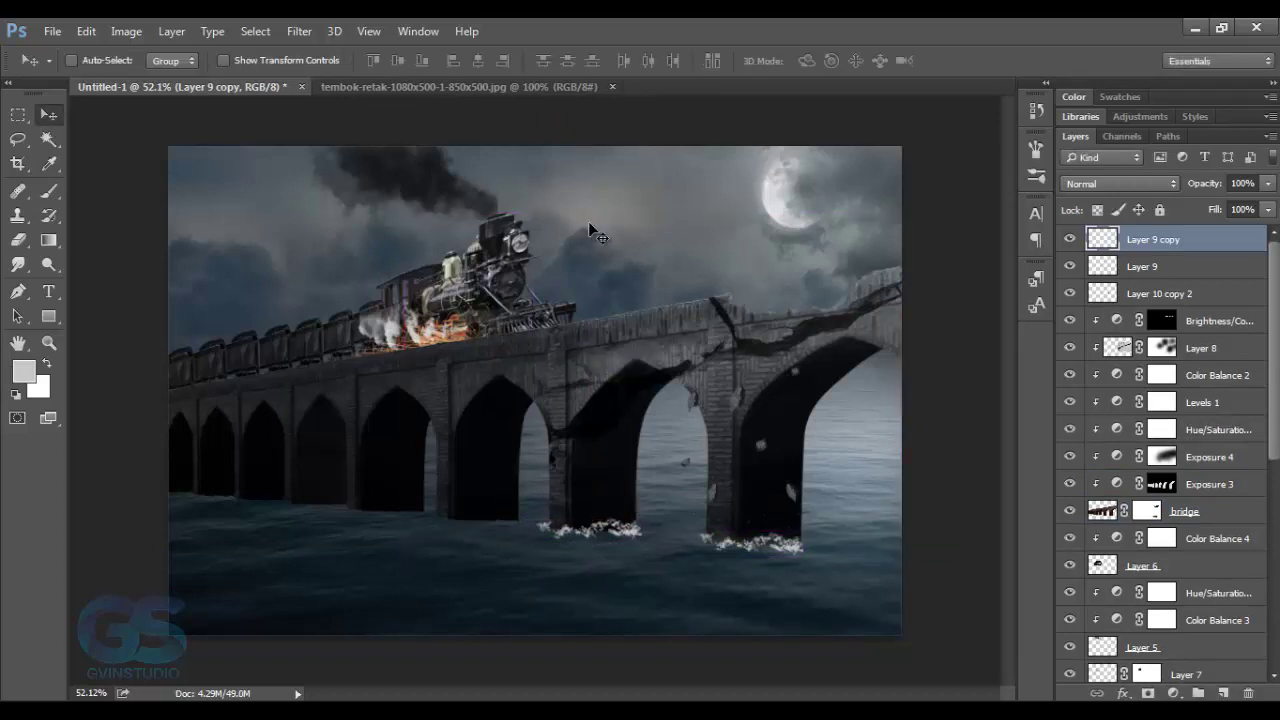
left_click_drag(590, 527, 477, 517)
key("ctrl+t")
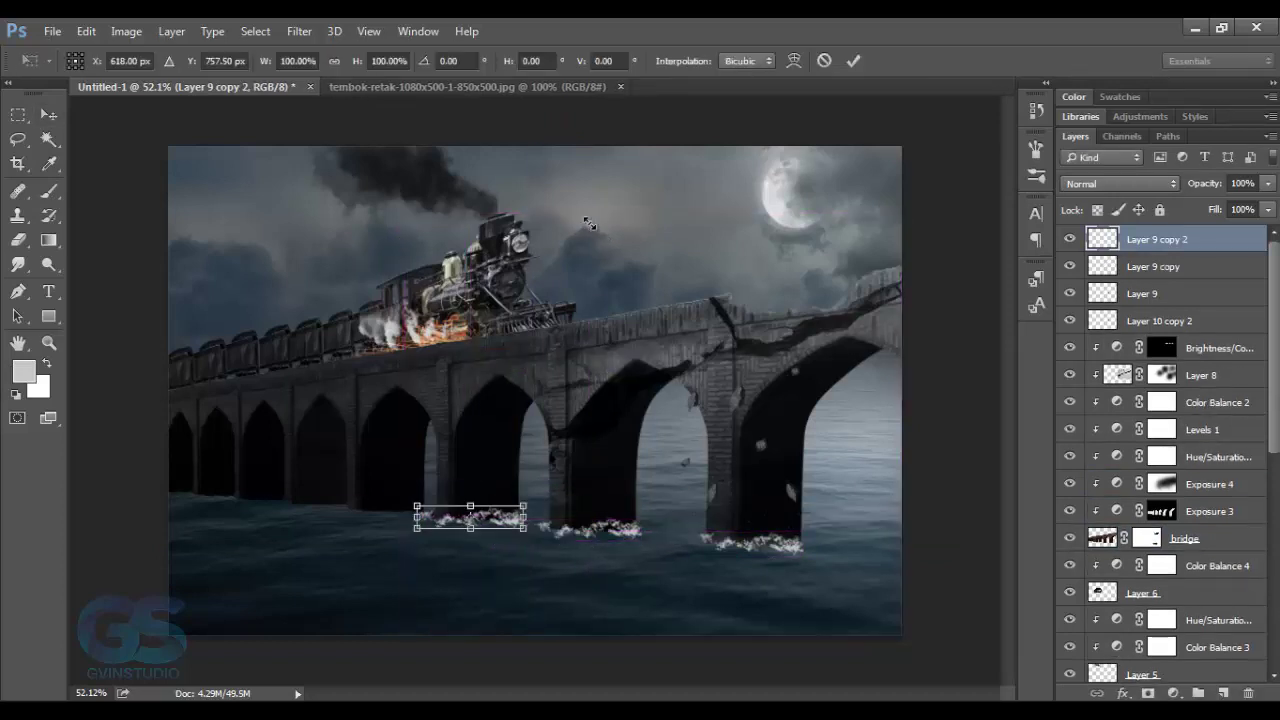
key("Return")
Step: Stamp a new splash on Layer 10 and puppet-warp it along the left waterline
key("ctrl+shift+alt+n")
key("b")
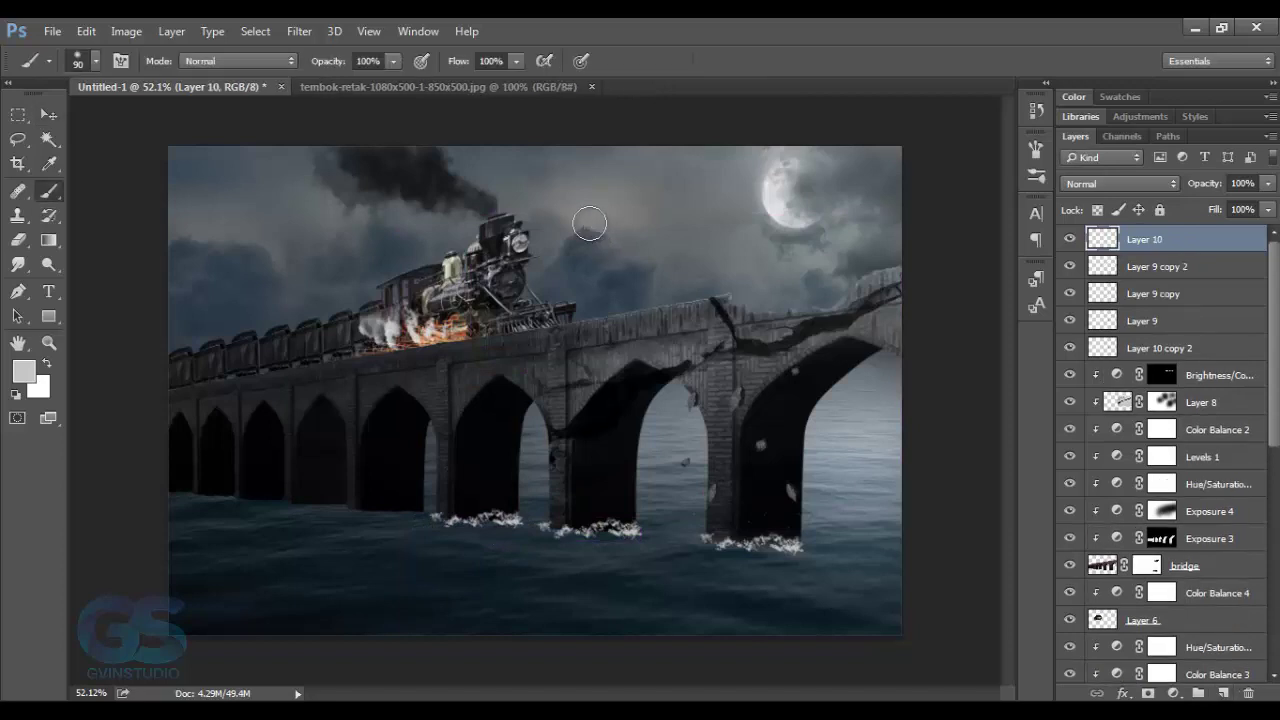
left_click(590, 228)
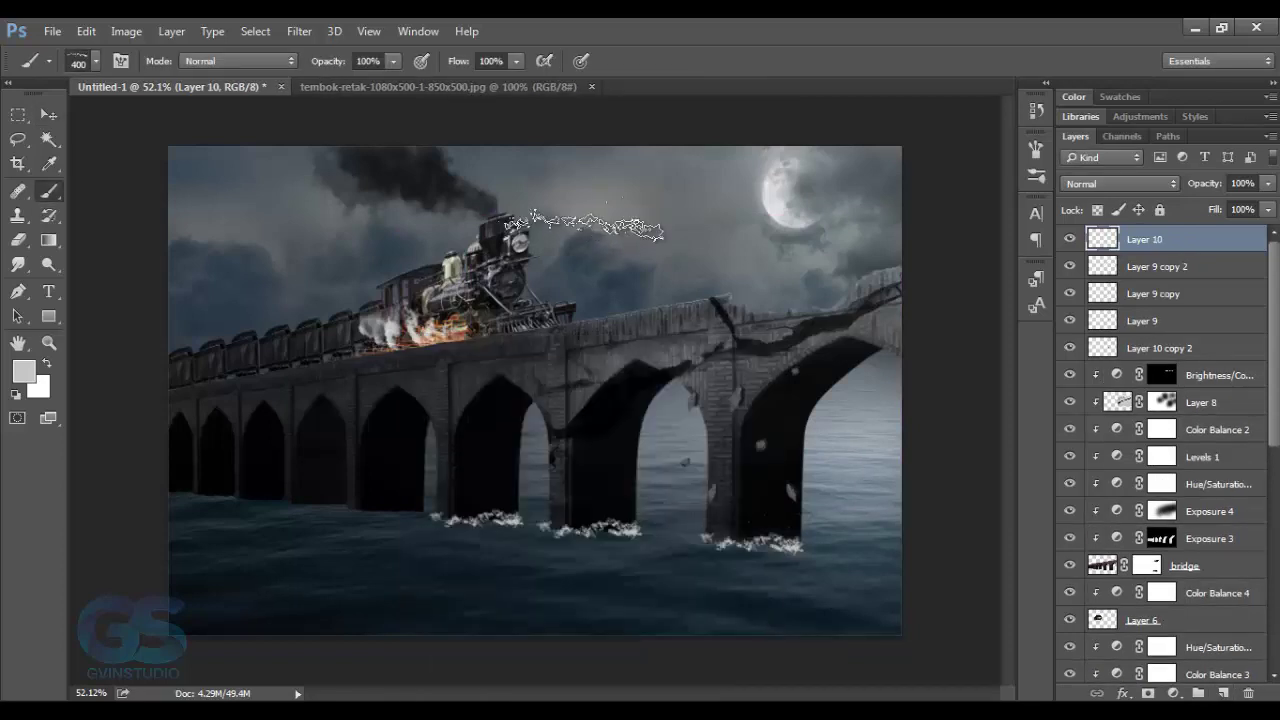
key("v")
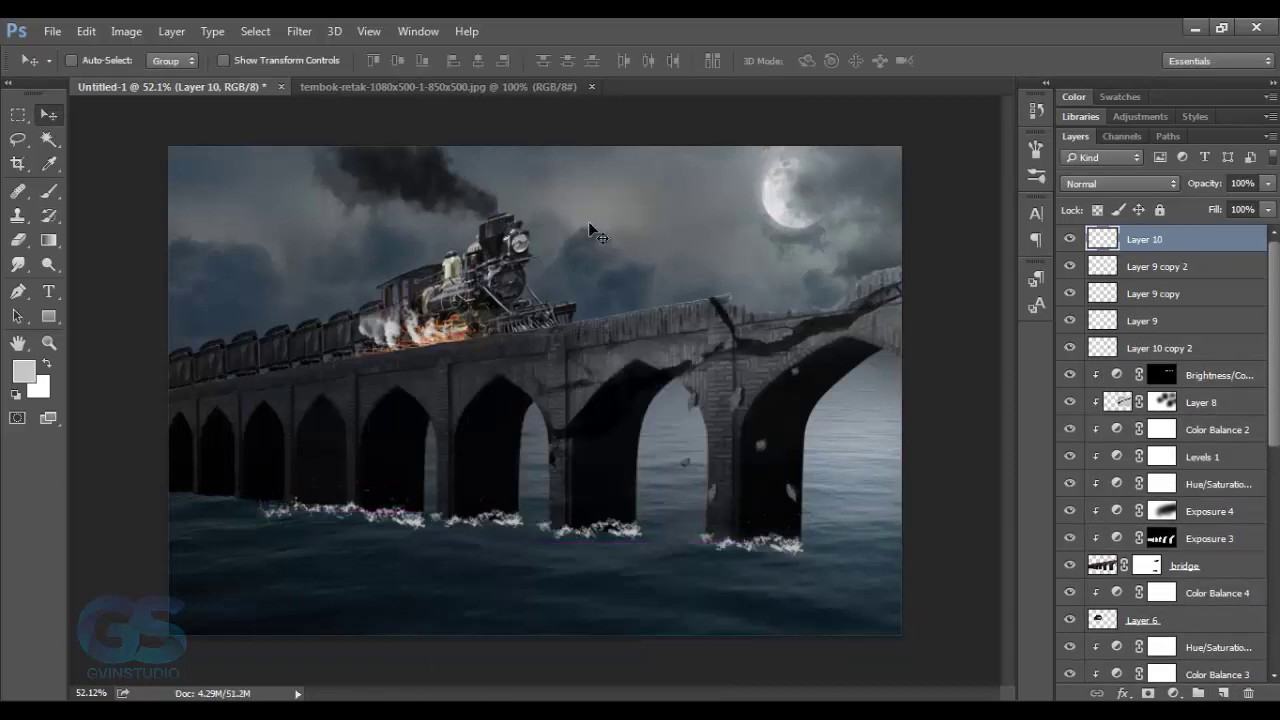
key("alt+e")
key("Return")
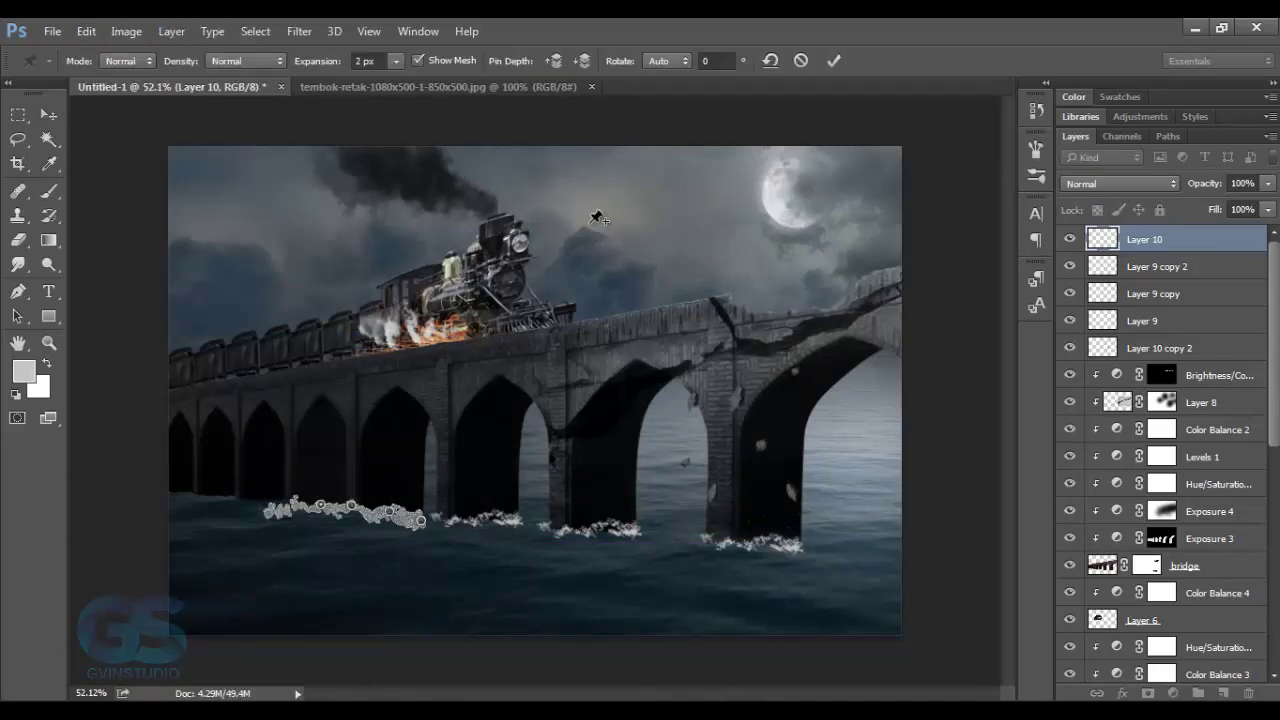
left_click_drag(420, 519, 392, 512)
key("Return")
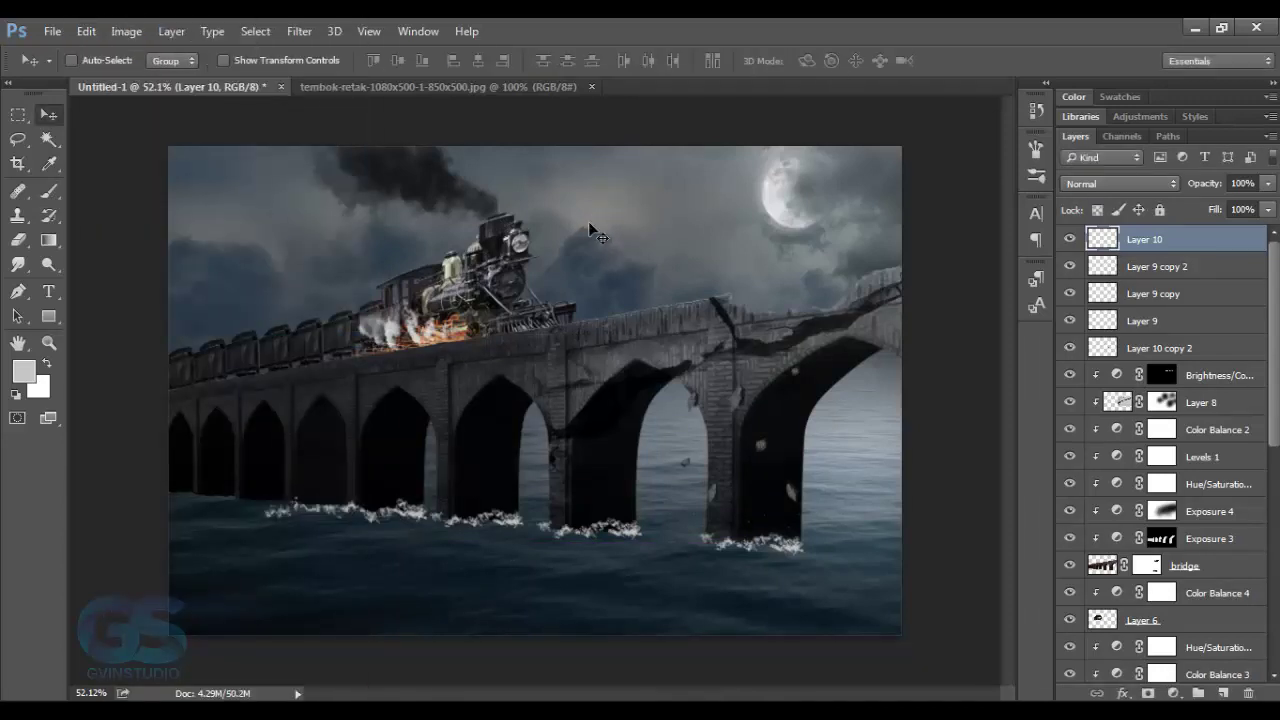
Step: Erase and transform the left splash to refine its shape
key("e")
key("v")
key("ctrl+t")
key("Escape")
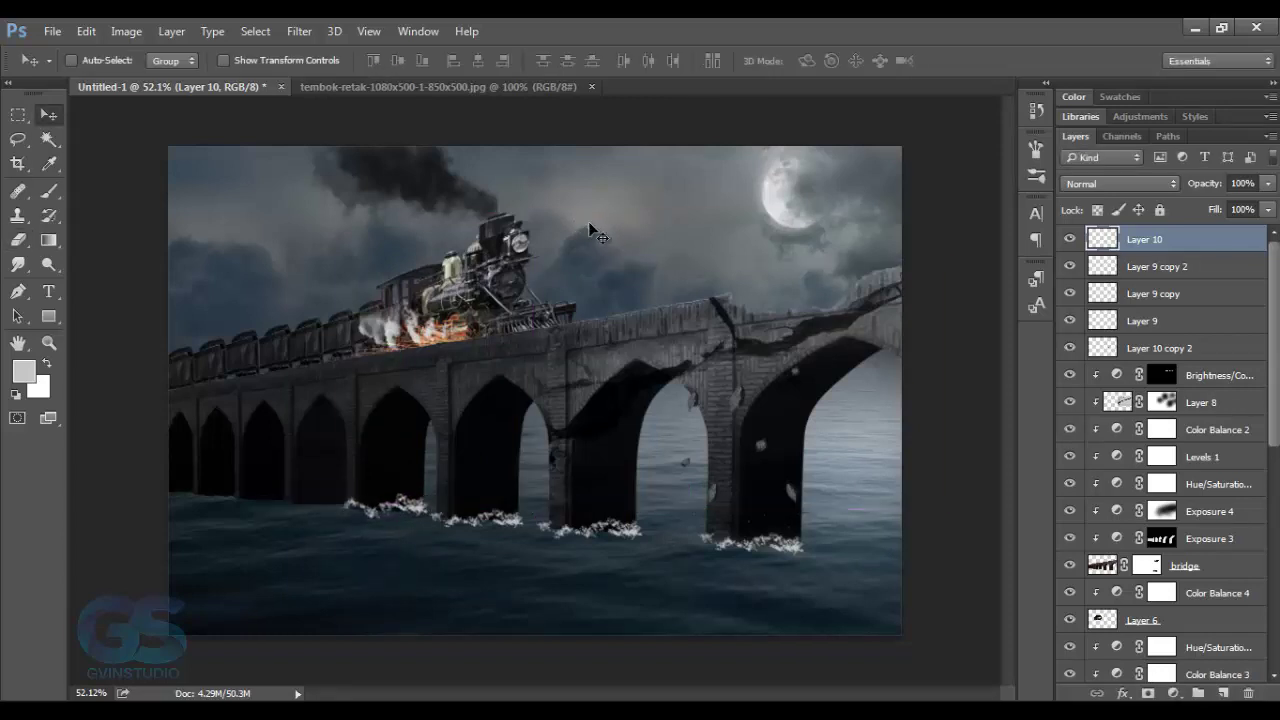
Step: Narrow Layer 10's left splash from its left side with Free Transform
key("b")
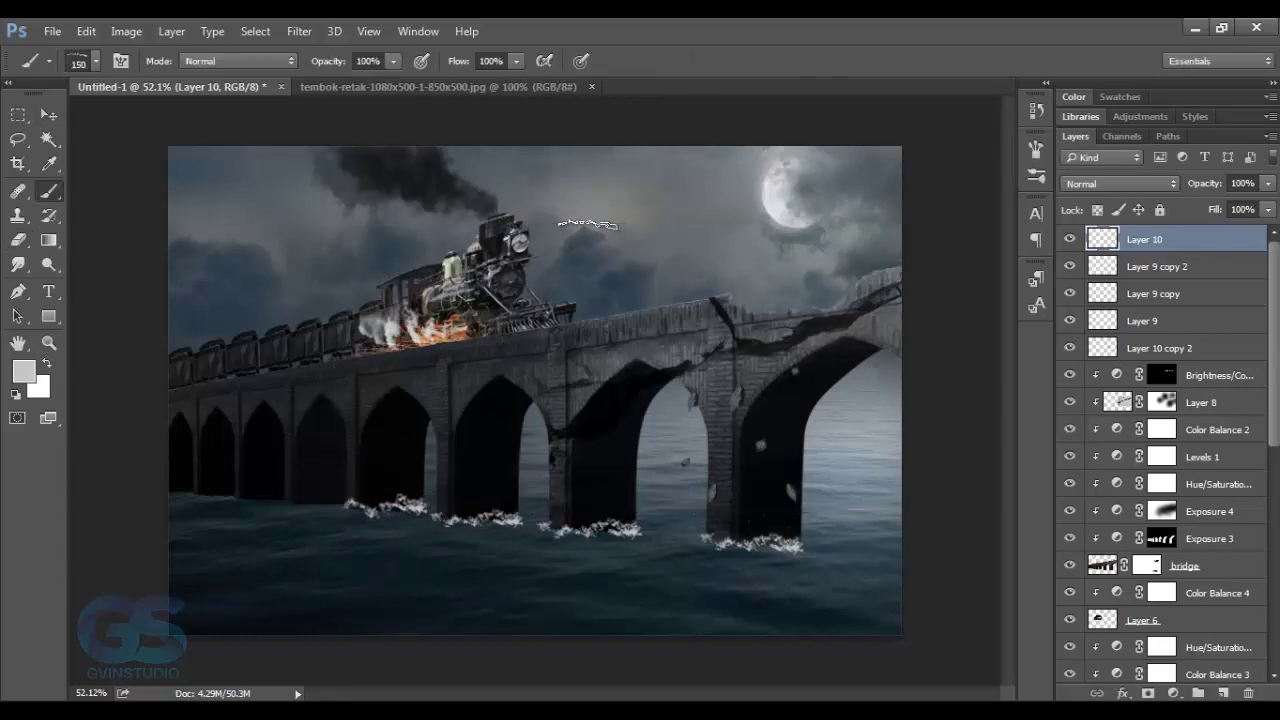
right_click(587, 224)
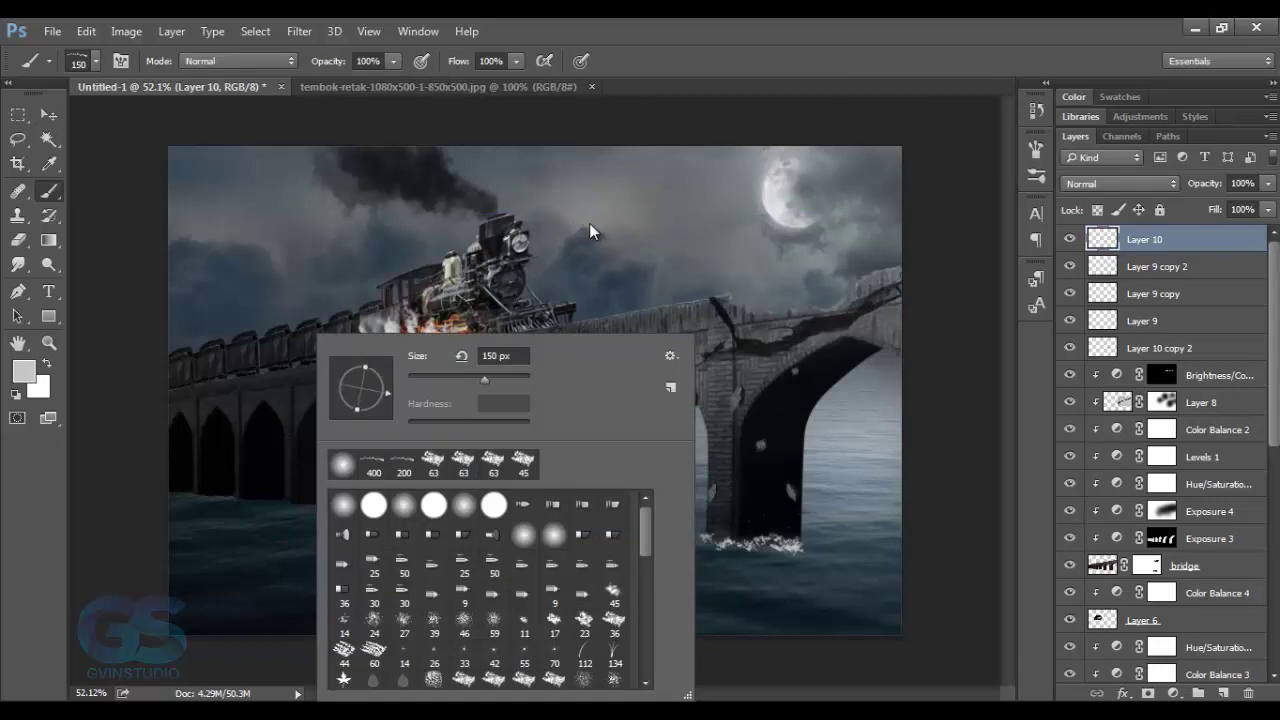
key("Escape")
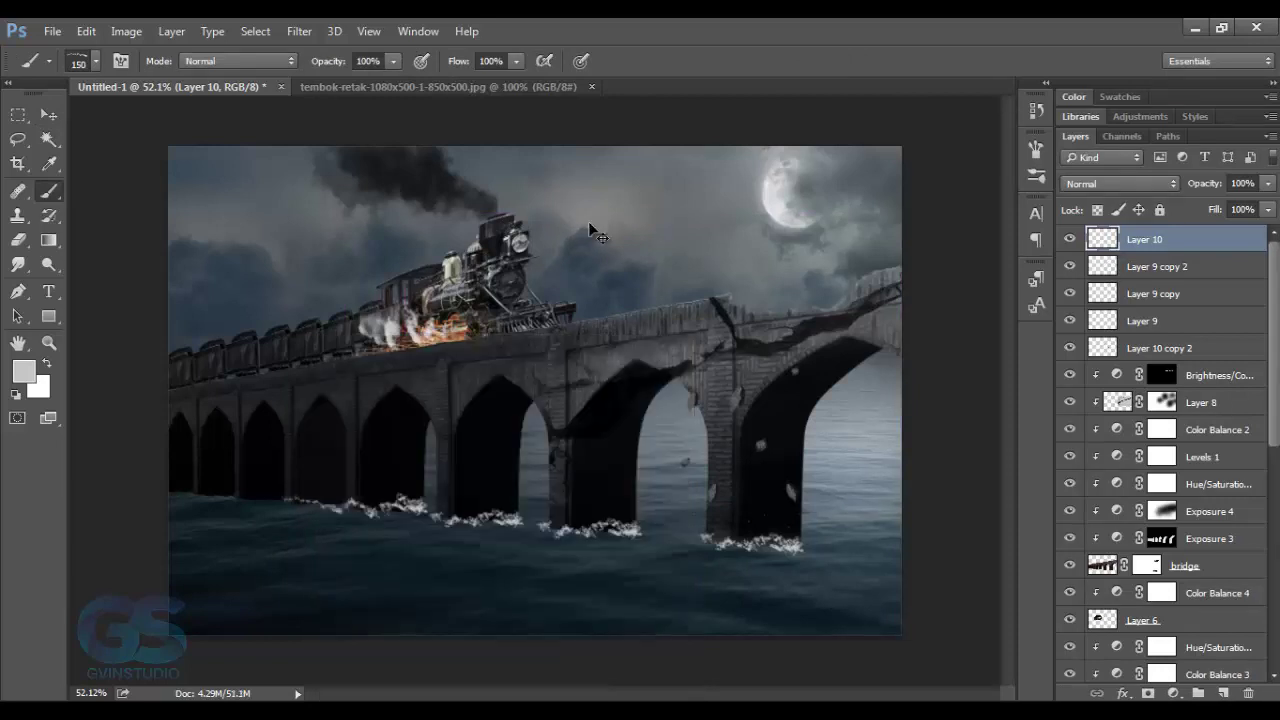
key("ctrl+t")
left_click_drag(263, 503, 345, 503)
key("Return")
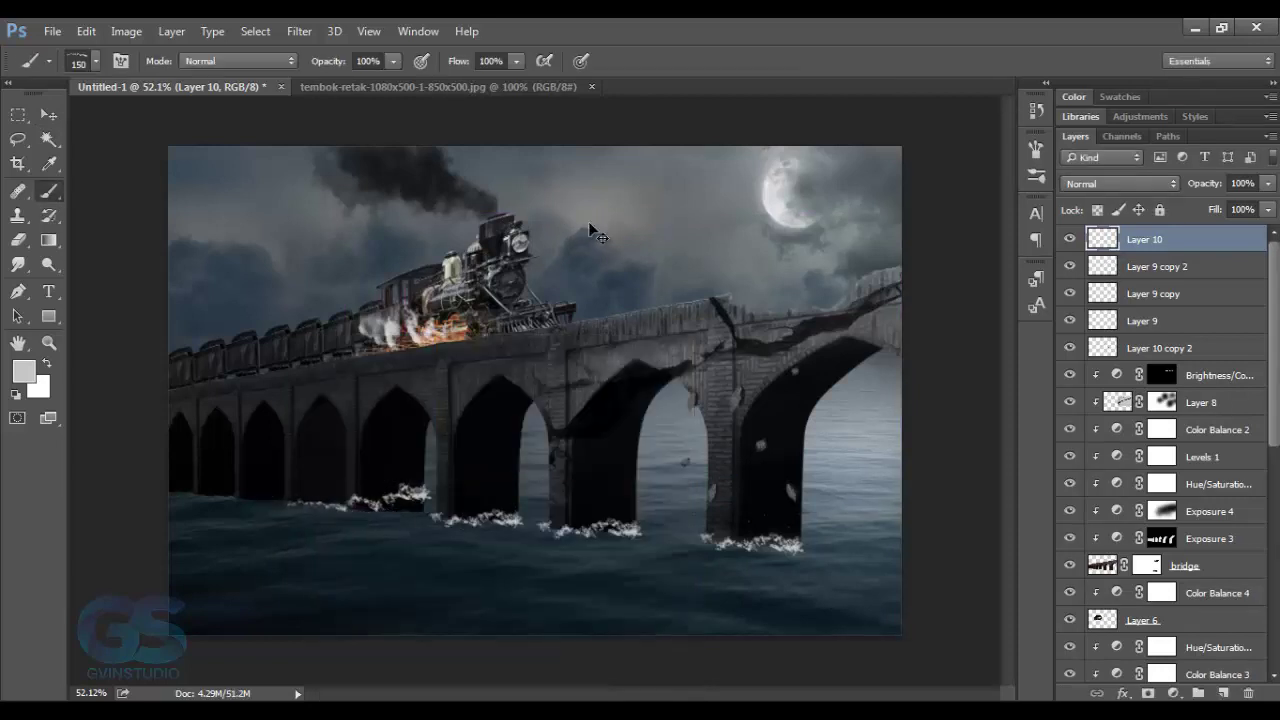
Step: Add Layer 11 with a new splash and copy it further left along the waterline
key("ctrl+shift+alt+n")
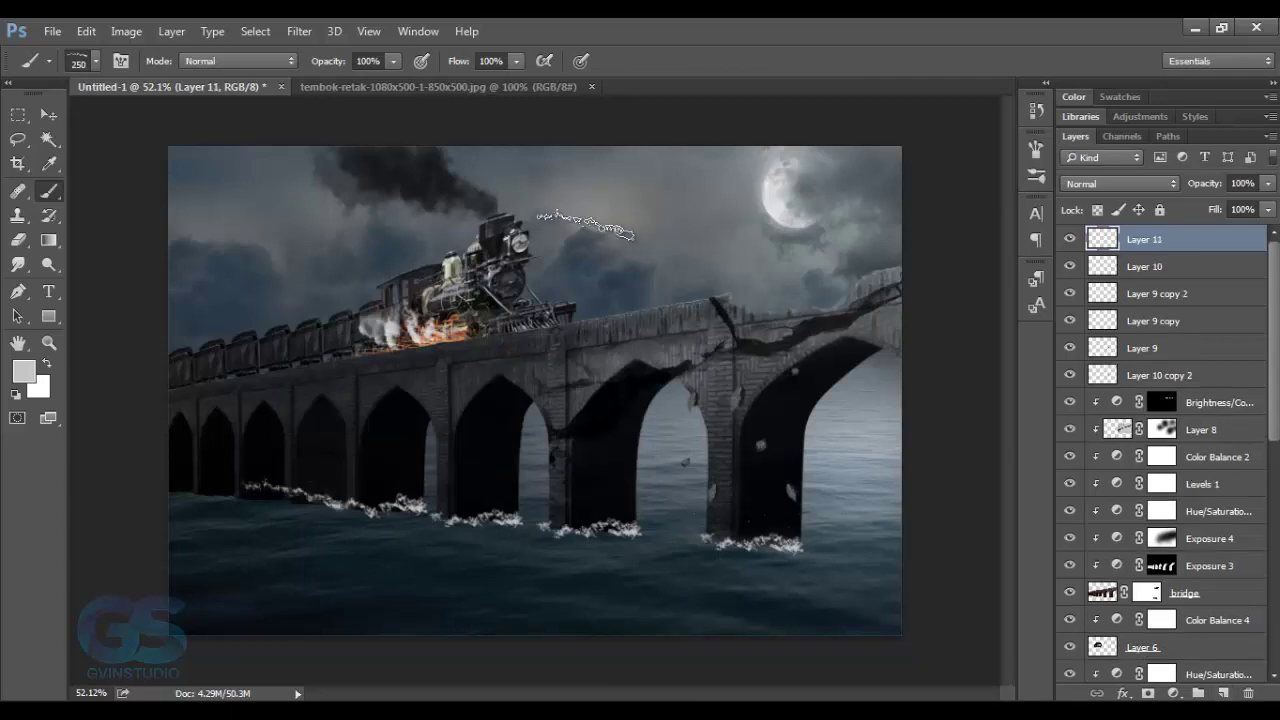
key("v")
key("ctrl+t")
key("Return")
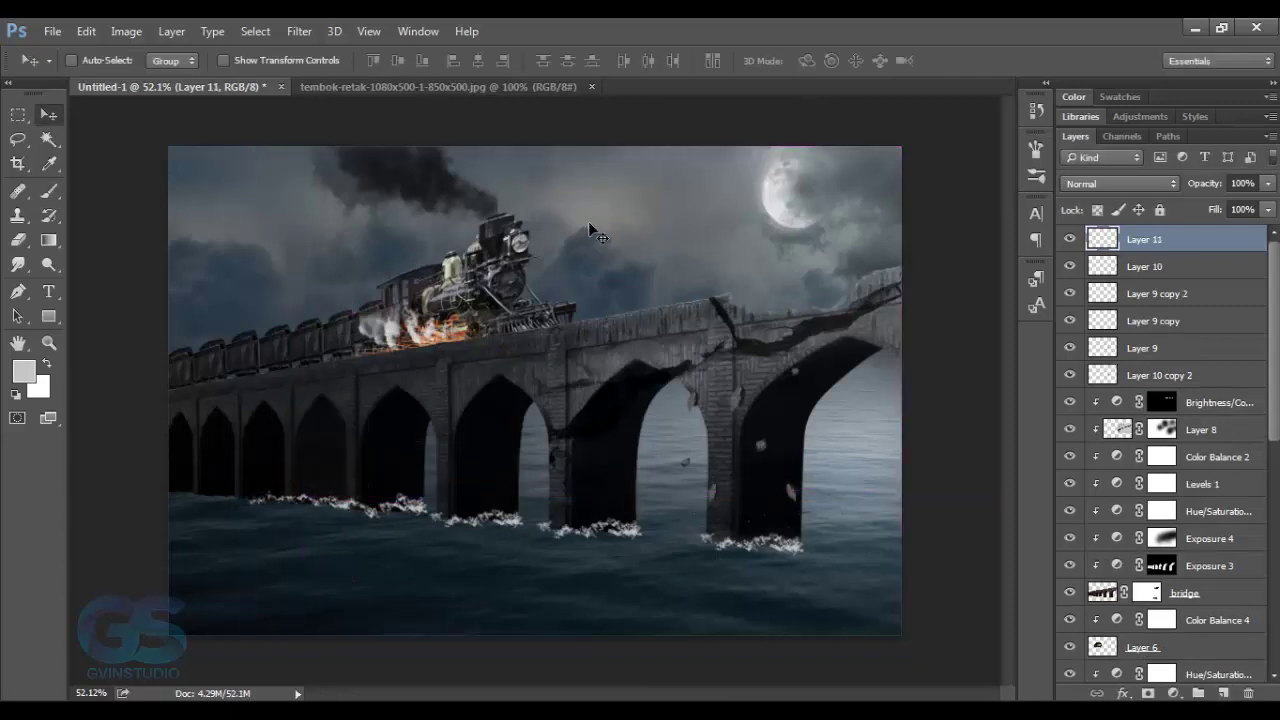
key("alt+shift+Left")
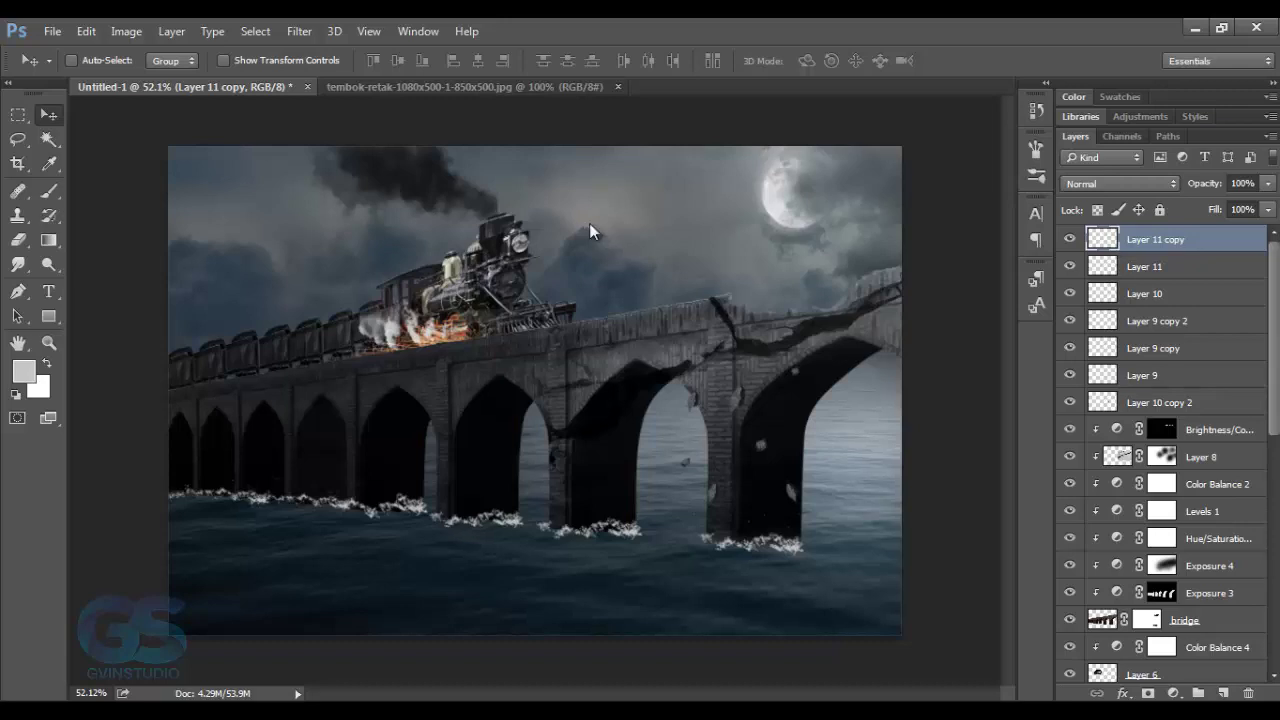
Step: Target the bridge layer's mask with a black brush
left_click(590, 232, "ctrl")
key("d")
key("b")
right_click(590, 230)
key("Escape")
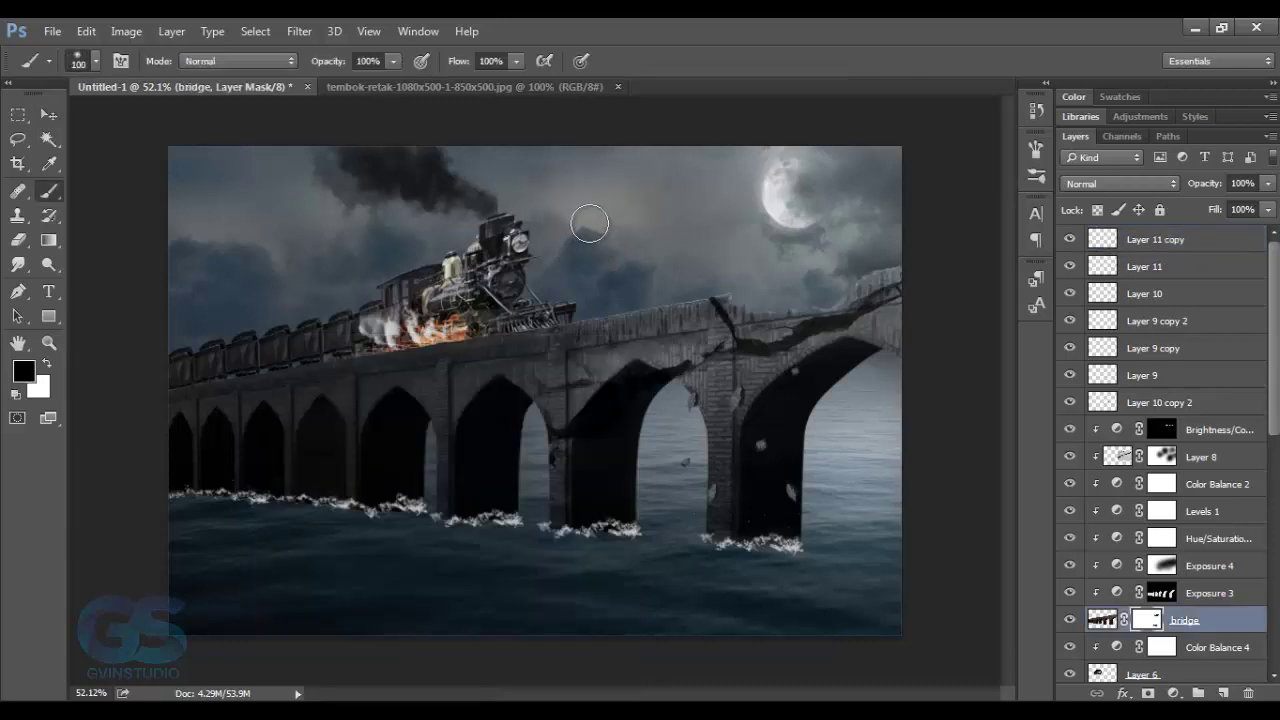
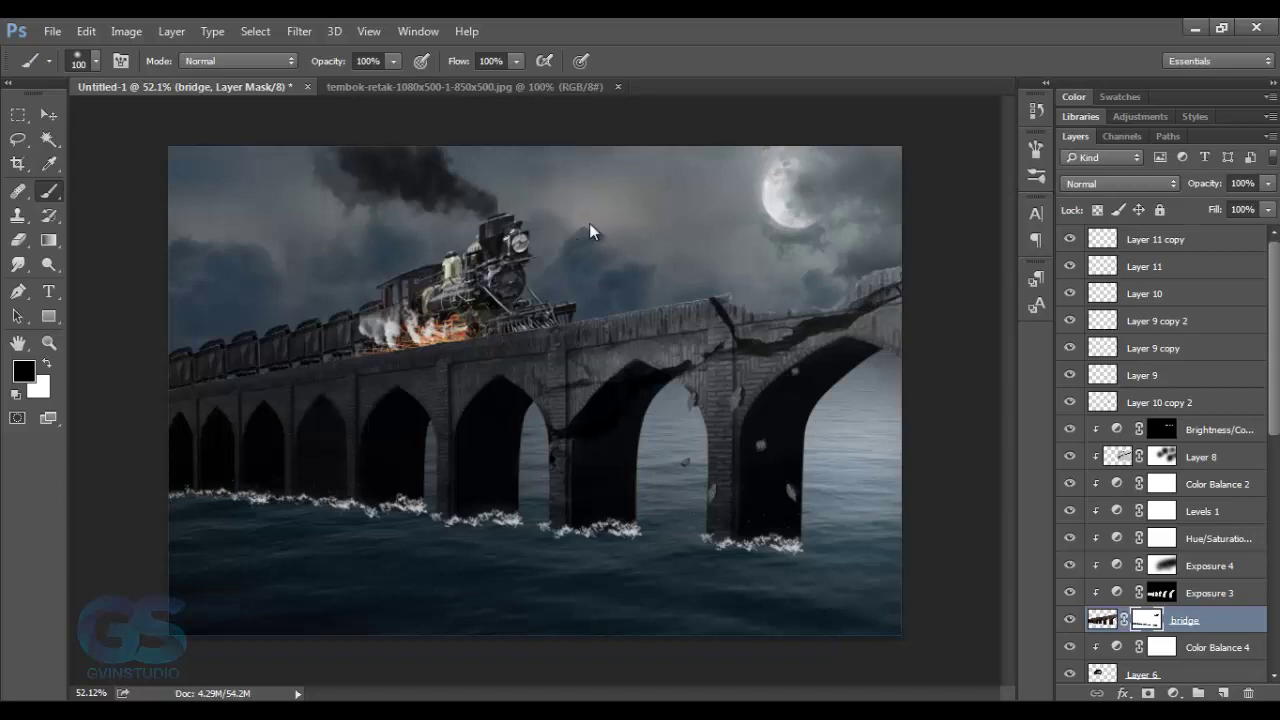
Step: Stamp a white splash on a new layer and transform it onto the right pillar's base
key("v")
key("alt+period")
key("ctrl+shift+alt+n")
key("b")
right_click(590, 230)
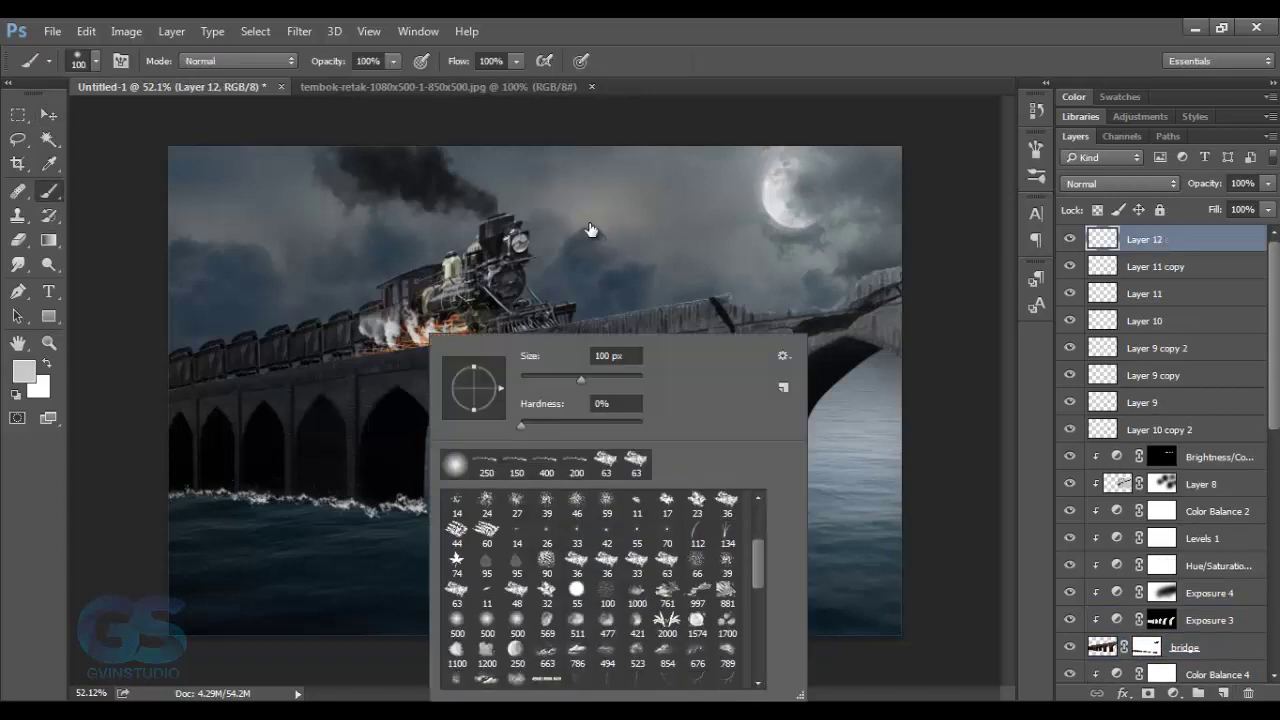
left_click(600, 230)
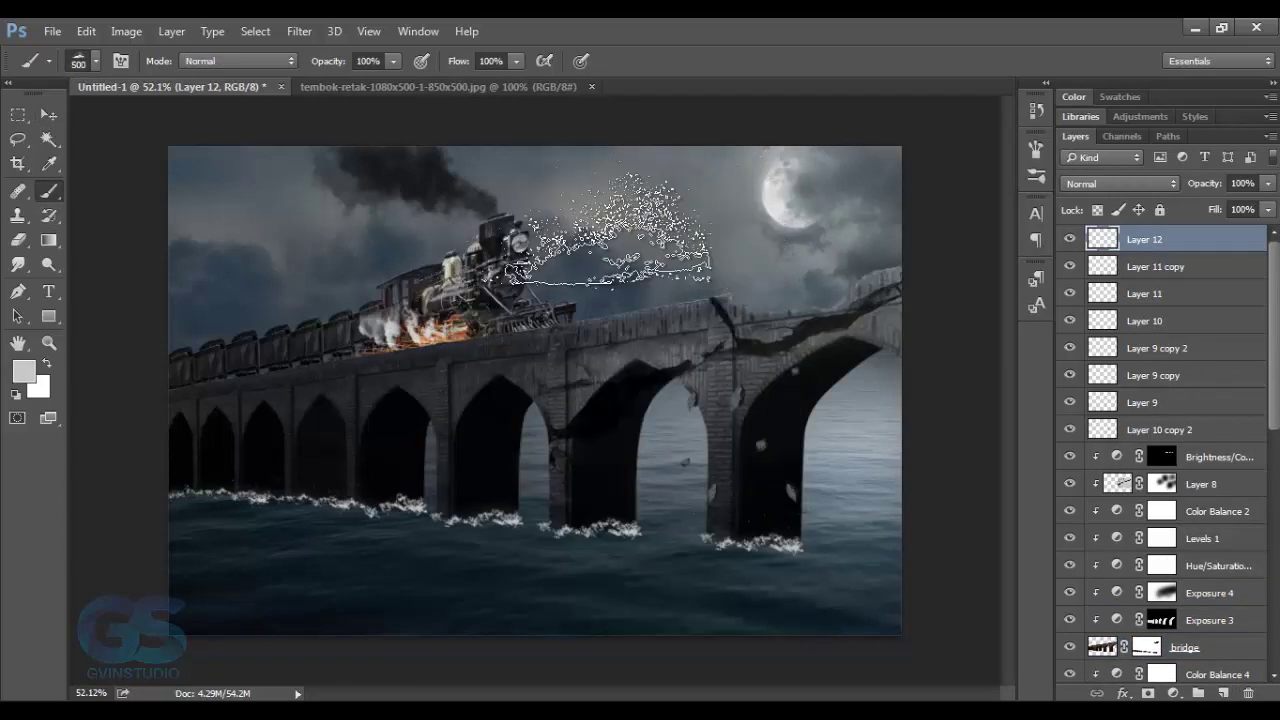
left_click(745, 515)
key("v")
key("ctrl+t")
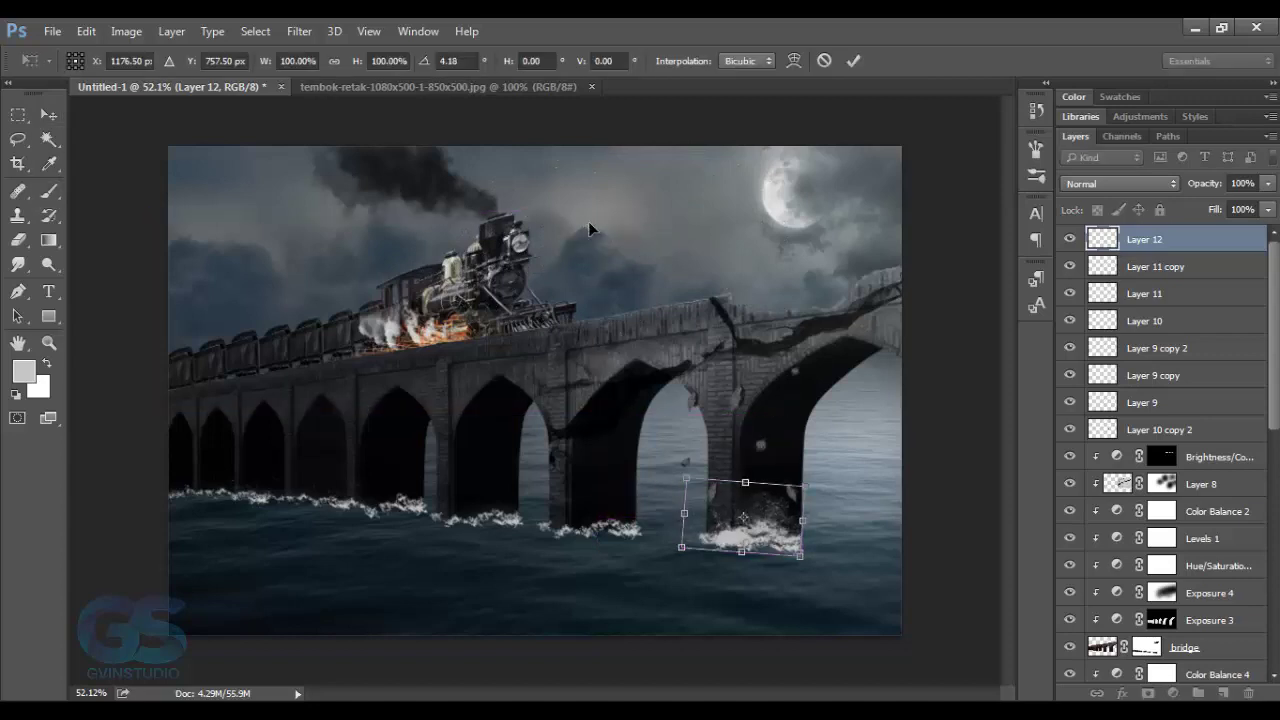
key("Return")
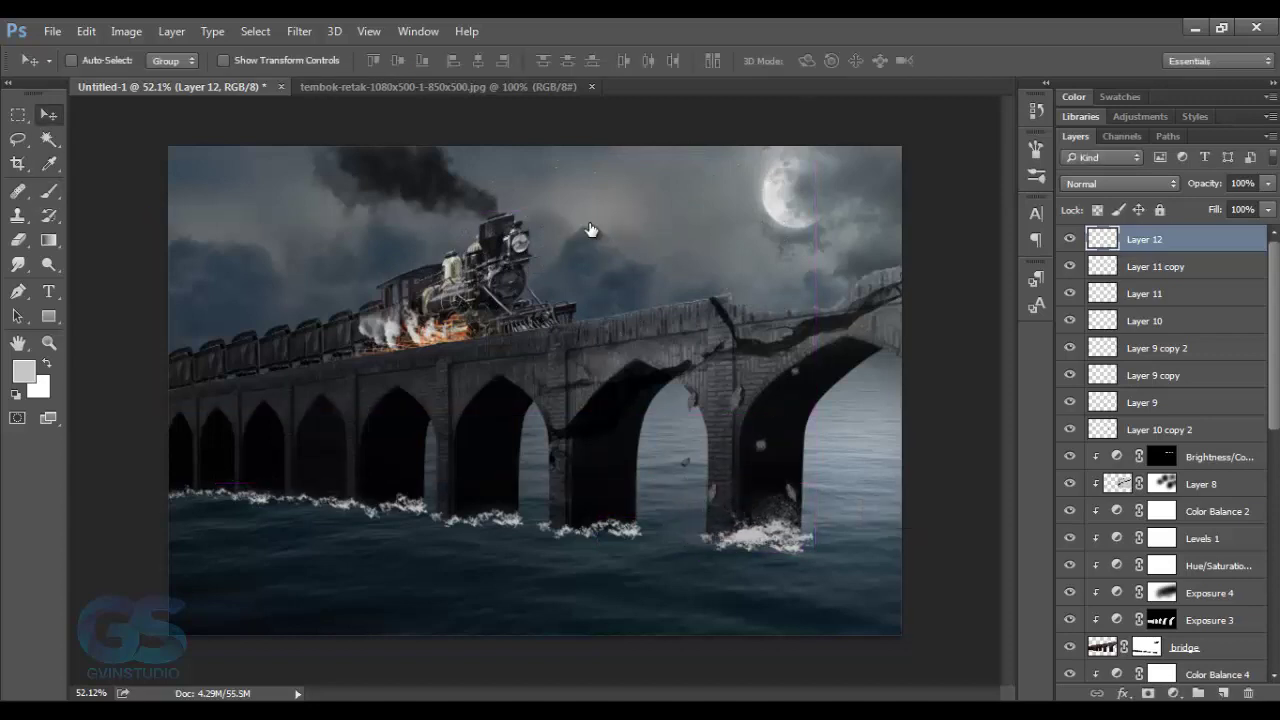
Step: Add another splash layer using the splash brush for more pillar-base splashes
key("ctrl+shift+alt+n")
key("b")
right_click(590, 228)
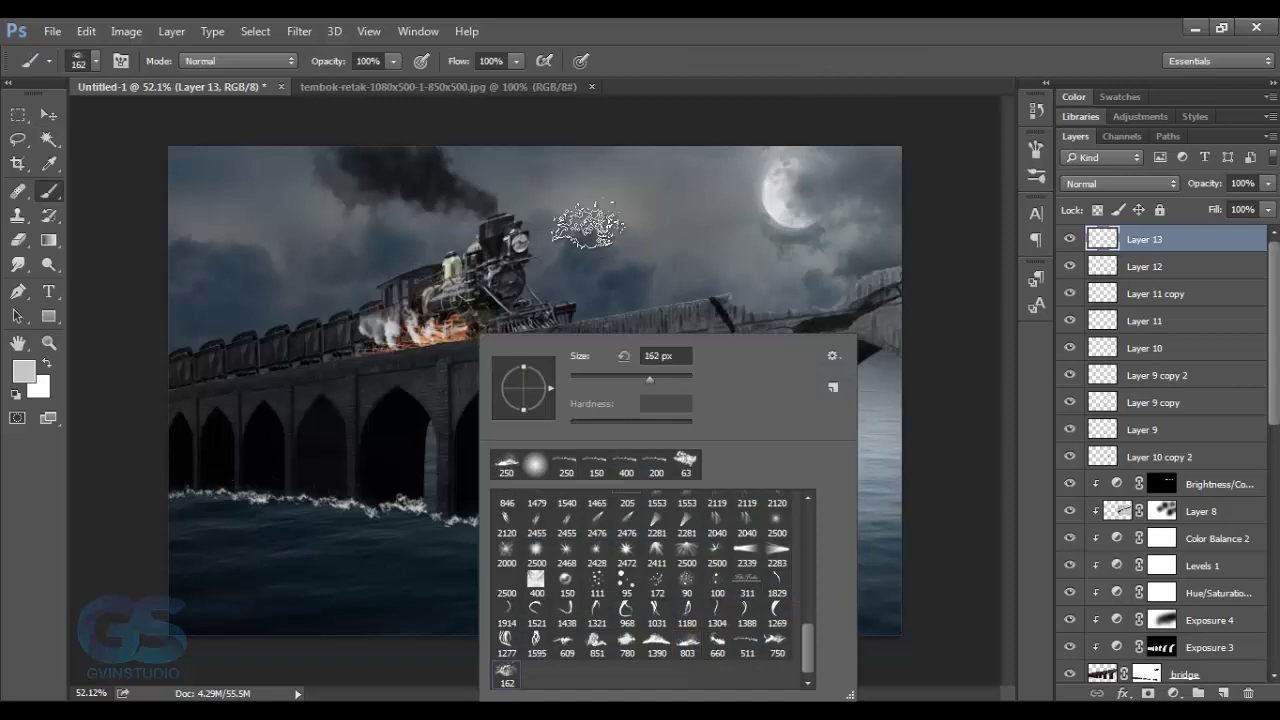
key("Return")
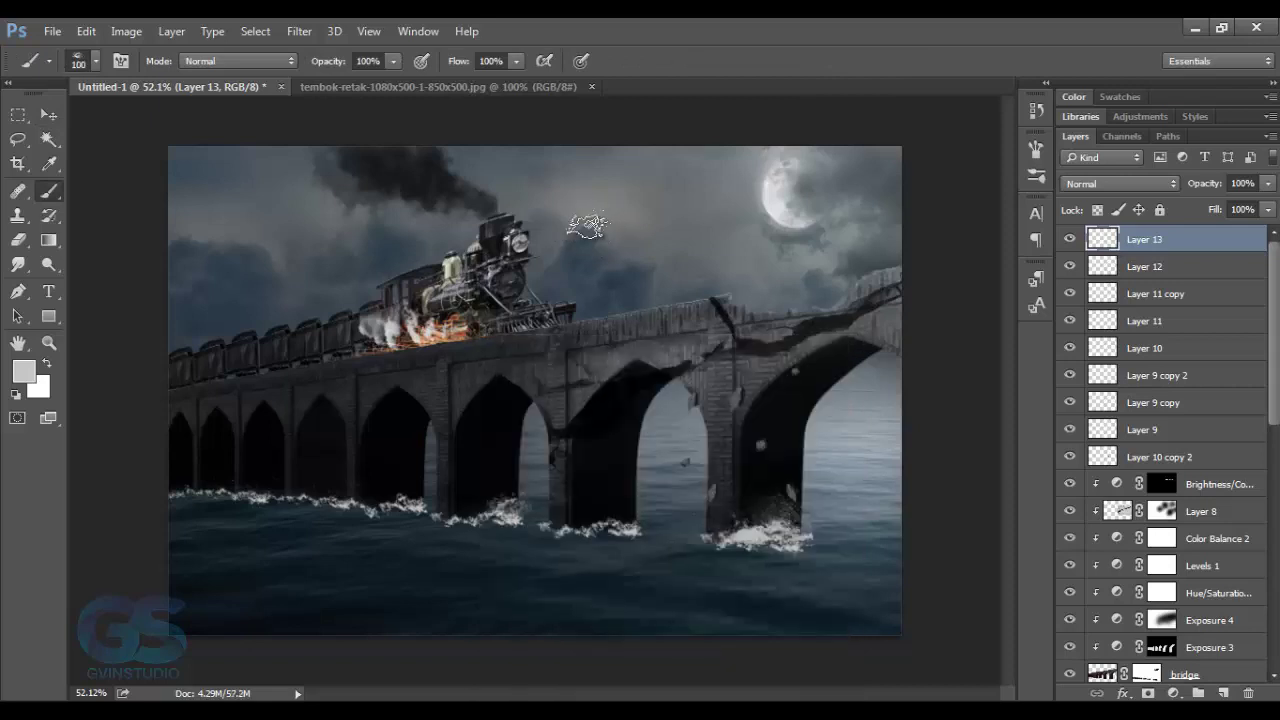
key("v")
scroll(588, 226, "down", 3)
scroll(590, 229, "up", 2)
Step: Group the splash layers into Group 1 and open the bird image
key("alt+shift+bracketleft")
key("alt+shift+bracketleft")
key("alt+shift+bracketleft")
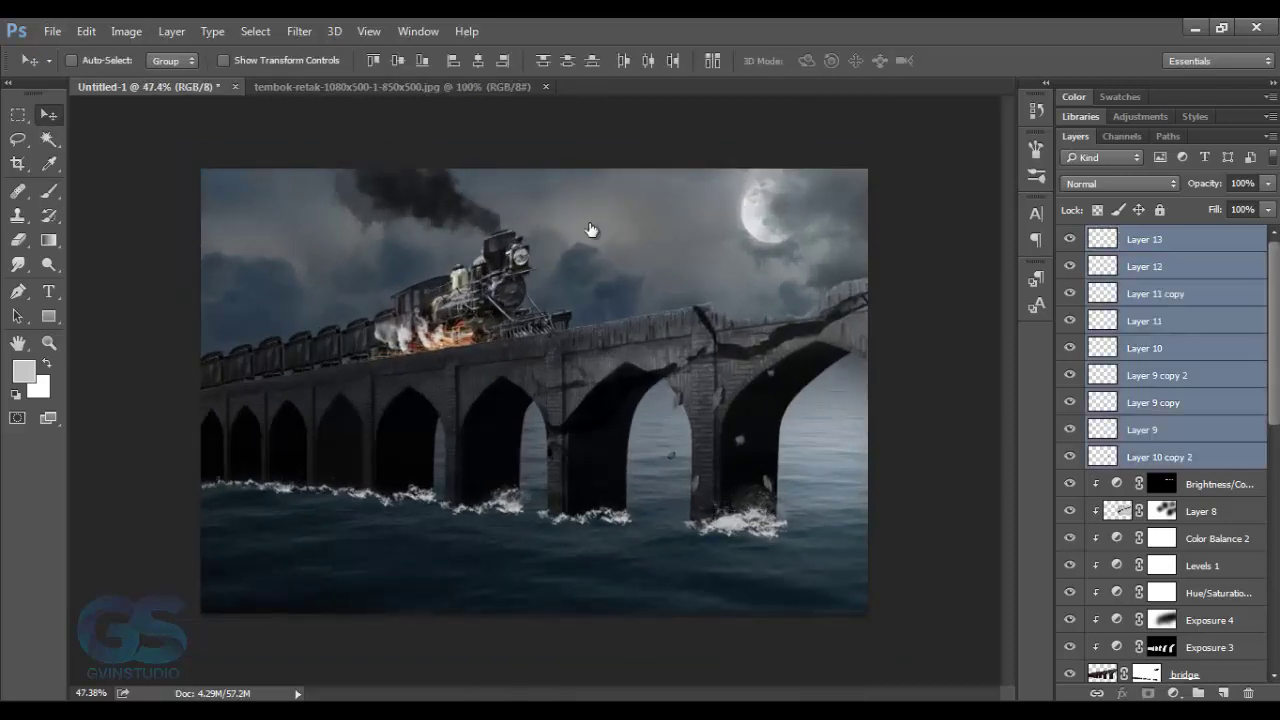
key("ctrl+g")
key("ctrl+Tab")
Step: Paste the birds, shrink them beside the moon, and clip a Hue/Saturation adjustment
key("ctrl+Tab")
key("ctrl+o")
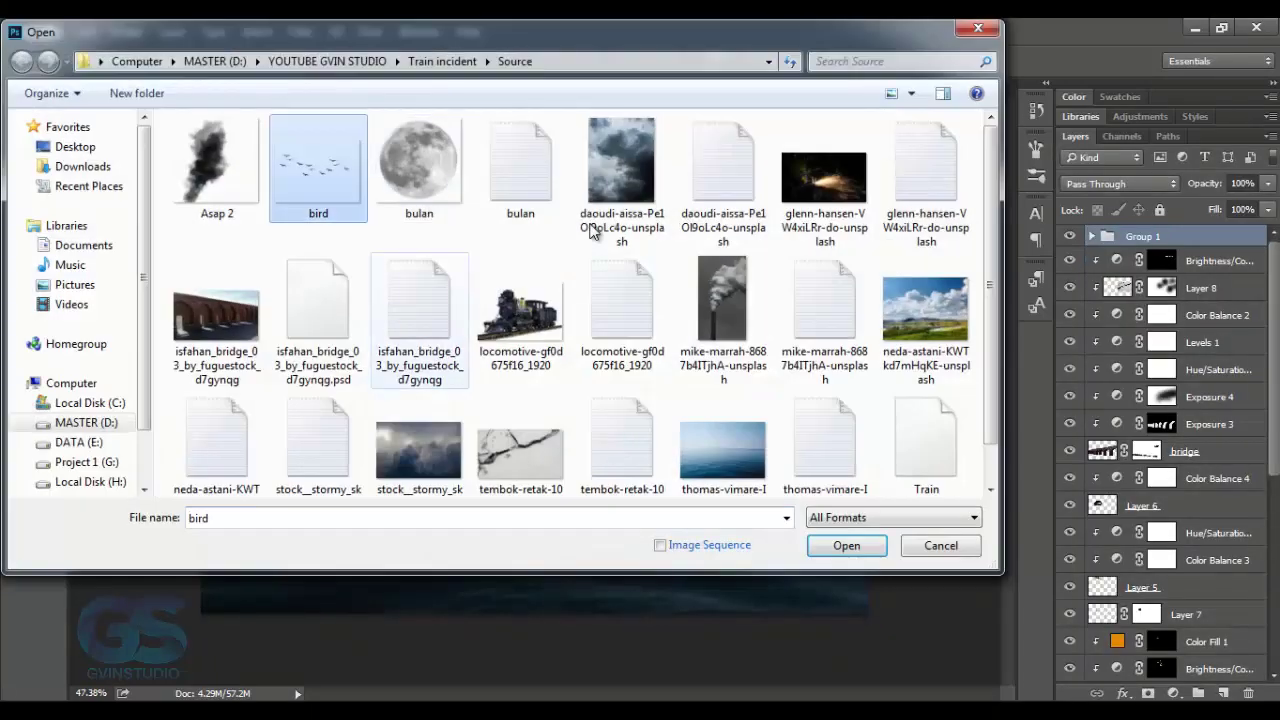
key("Return")
key("ctrl+a")
key("ctrl+x")
key("ctrl+Tab")
key("ctrl+v")
key("ctrl+t")
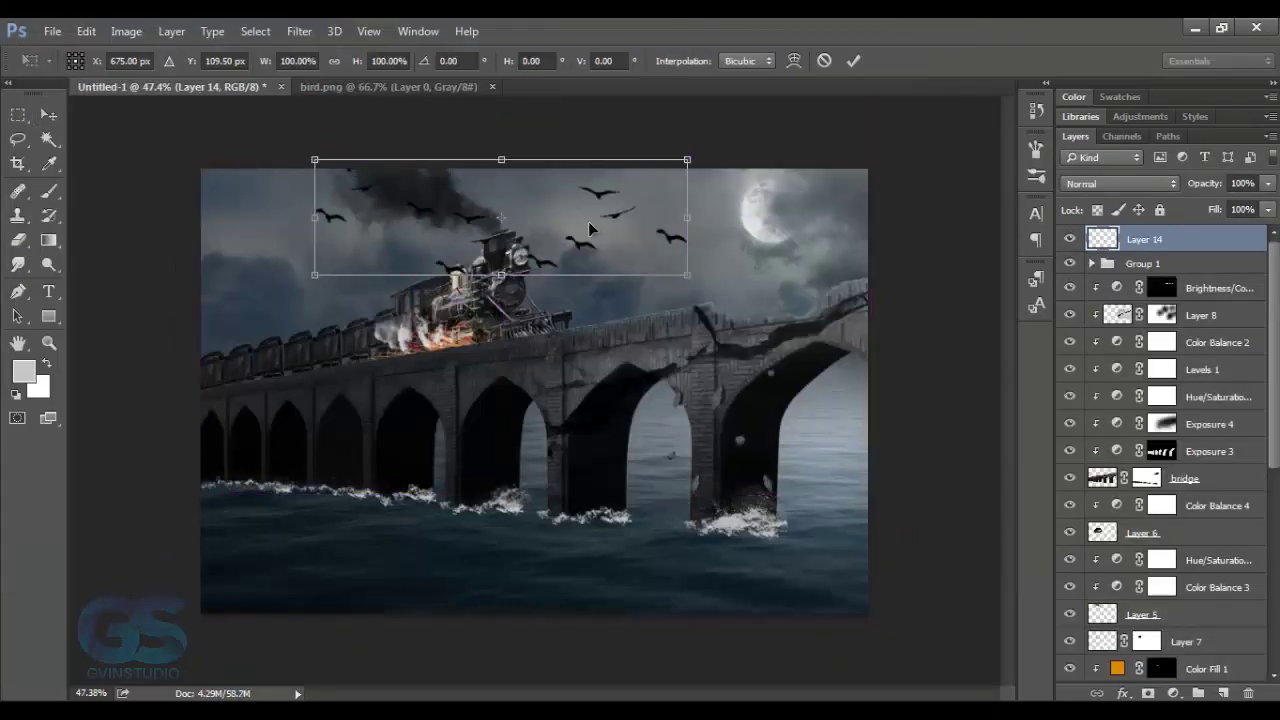
left_click_drag(315, 160, 514, 214)
key("Return")
left_click_drag(600, 235, 730, 230)
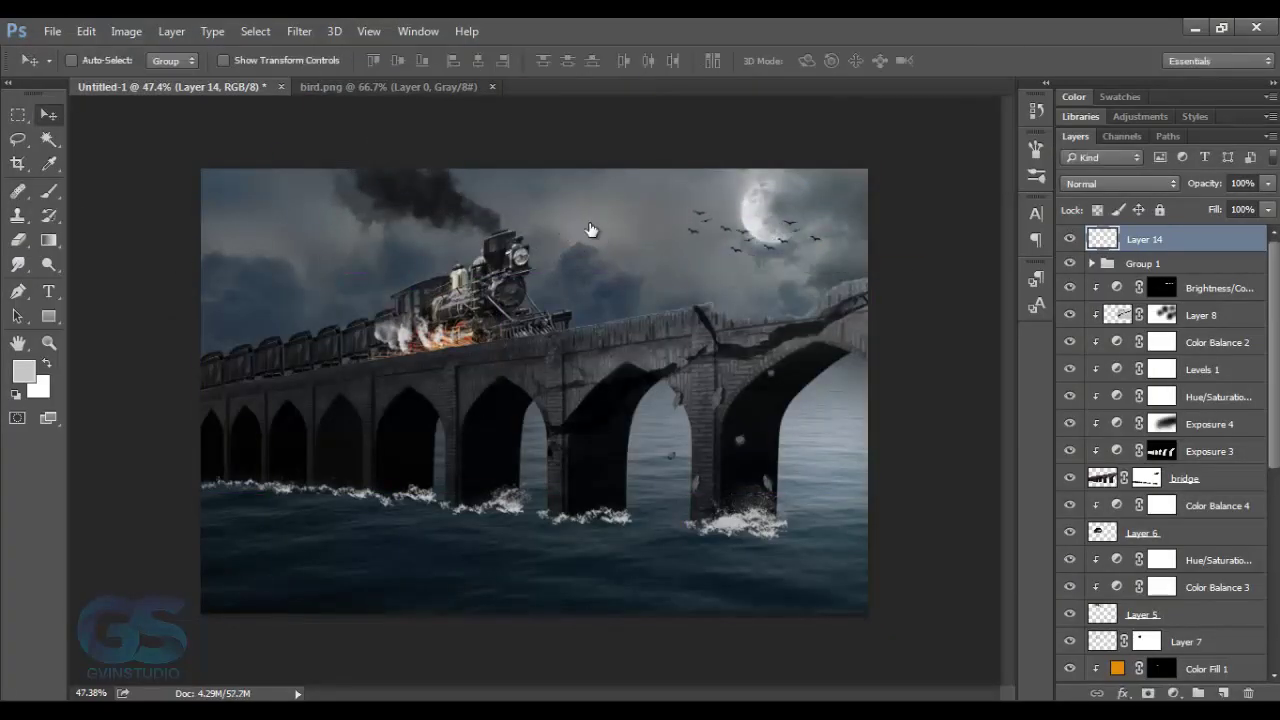
key("ctrl+u")
key("ctrl+alt+g")
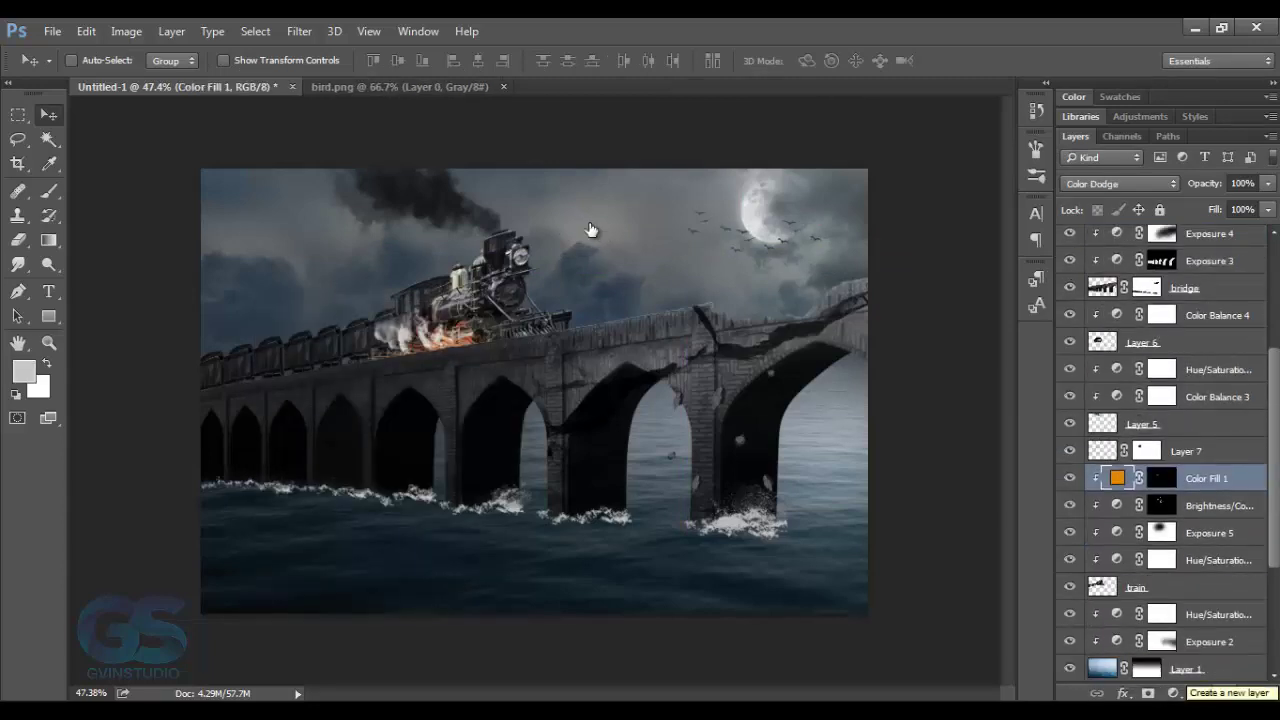
Step: Paint a white headlight glow on a new Screen-mode layer
key("ctrl+shift+alt+n")
key("b")
key("x")
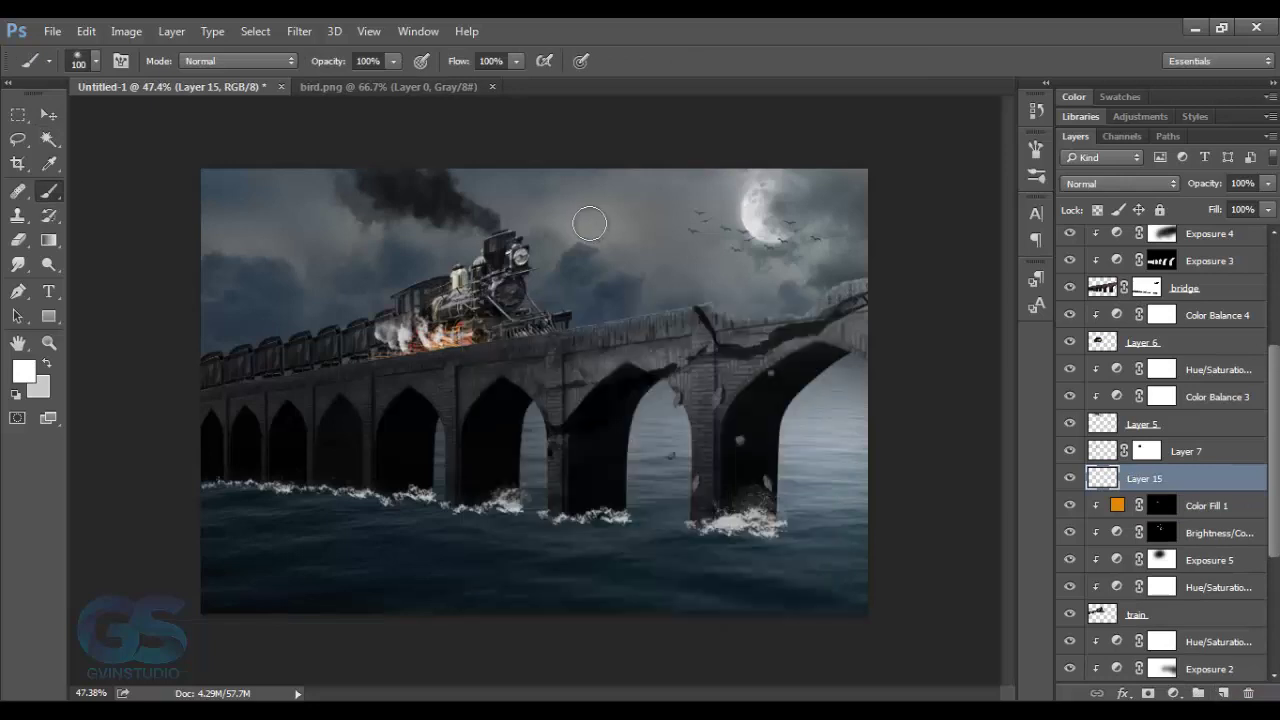
key("shift+alt+s")
key("v")
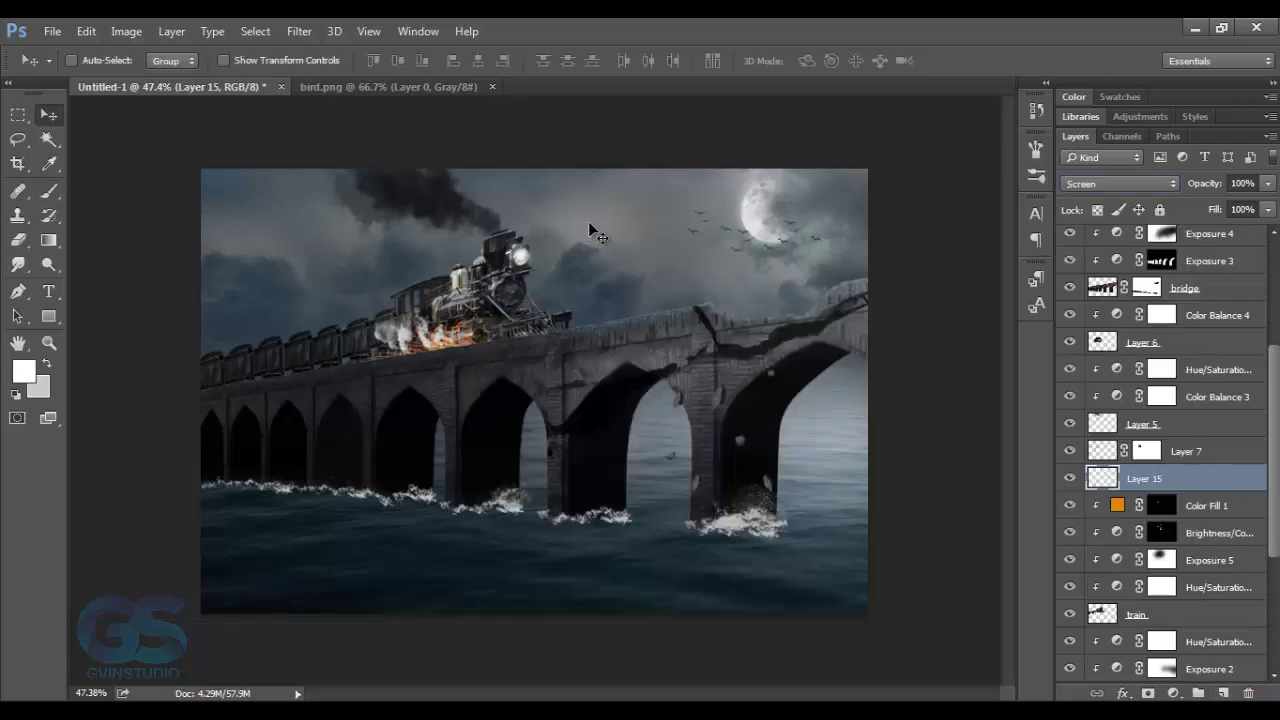
Step: Draw a white-filled triangular headlight beam on a new layer
key("ctrl+shift+alt+n")
key("l")
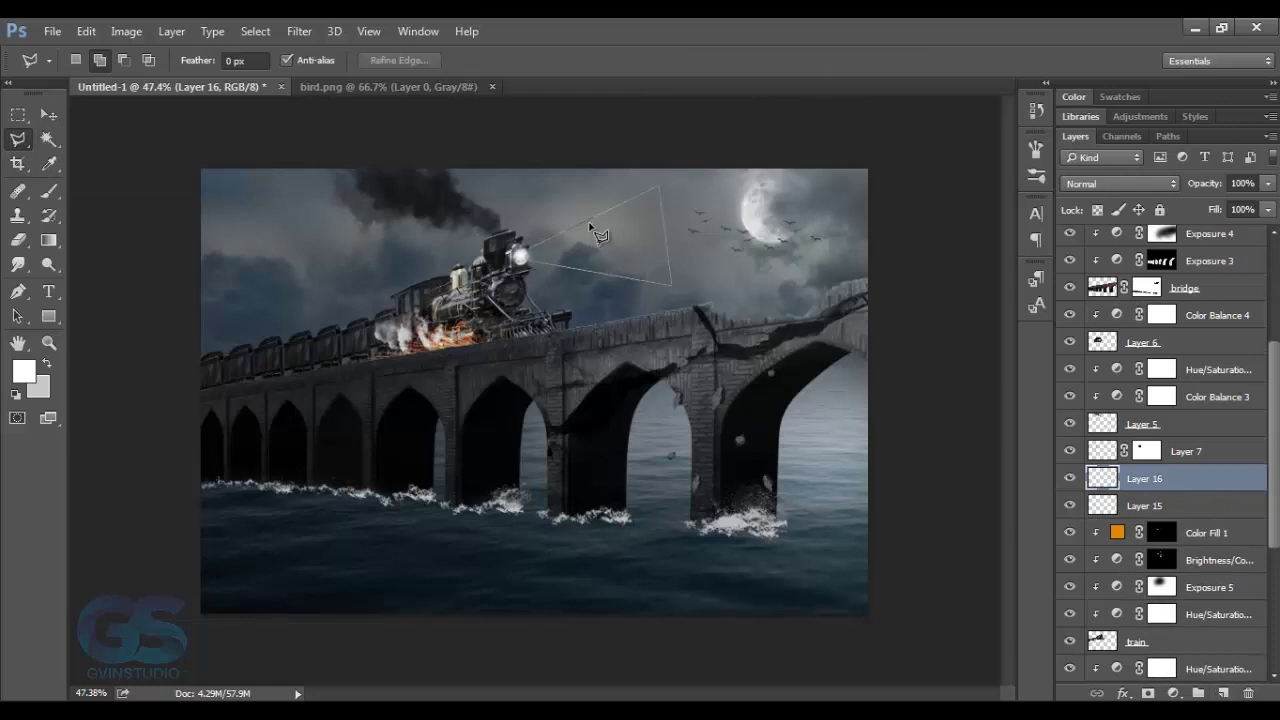
key("Return")
key("alt+BackSpace")
key("v")
Step: Blur the beam with Gaussian Blur radius 6.2, lower its opacity, and add a mask
key("alt+t")
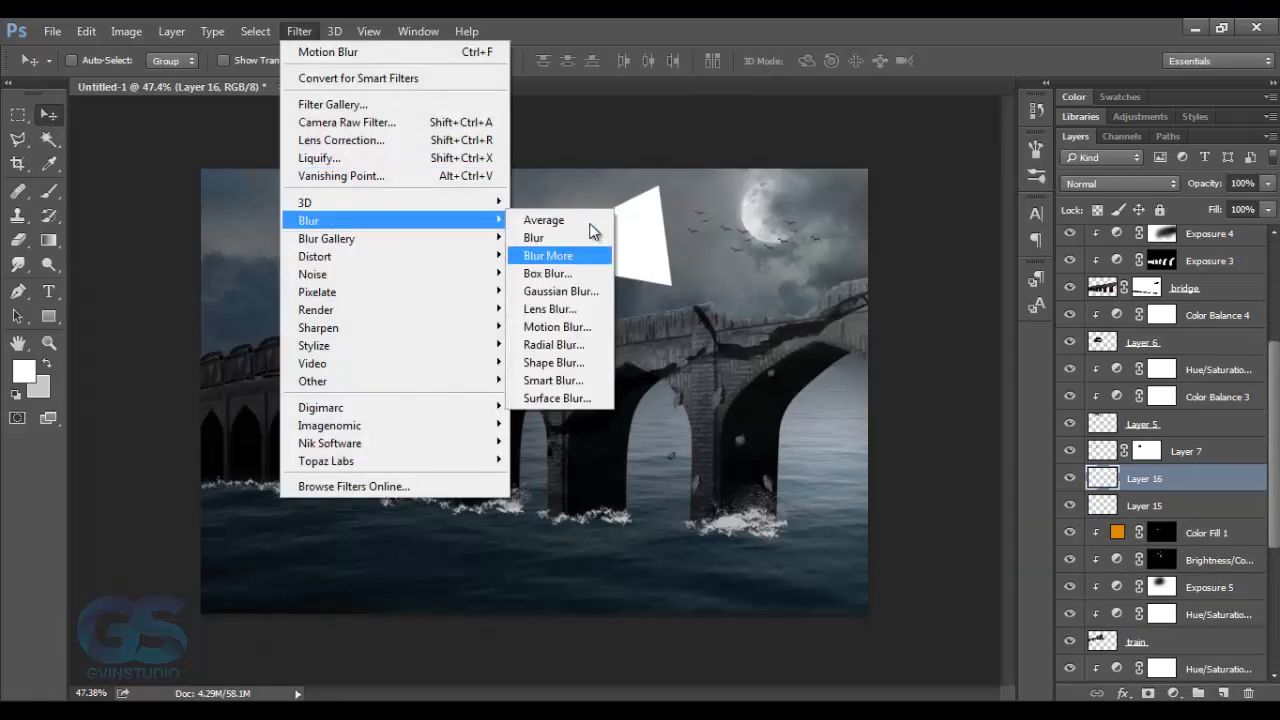
key("Down")
key("Down")
key("Return")
type("6.2")
key("Return")
key("5")
key("5")
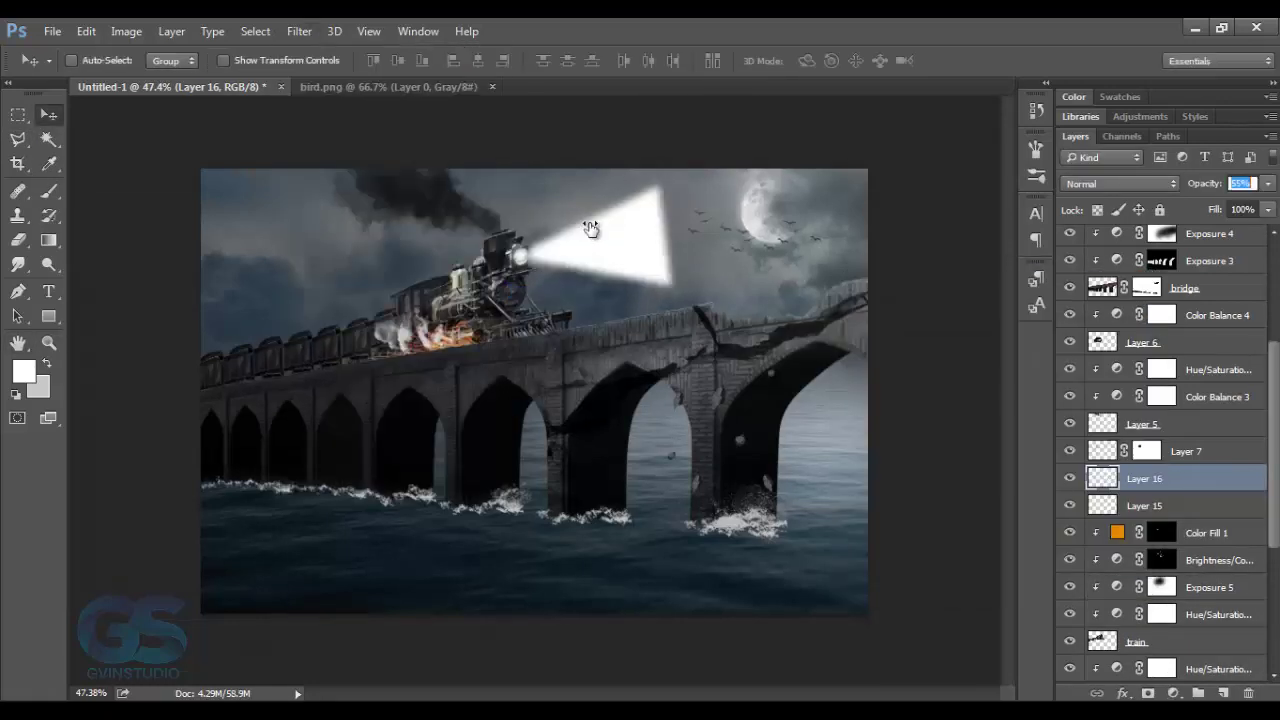
key("2")
key("7")
Step: Soften the beam mask with a 250 px soft brush at 70% flow; set opacity 25%
key("b")
right_click(591, 229)
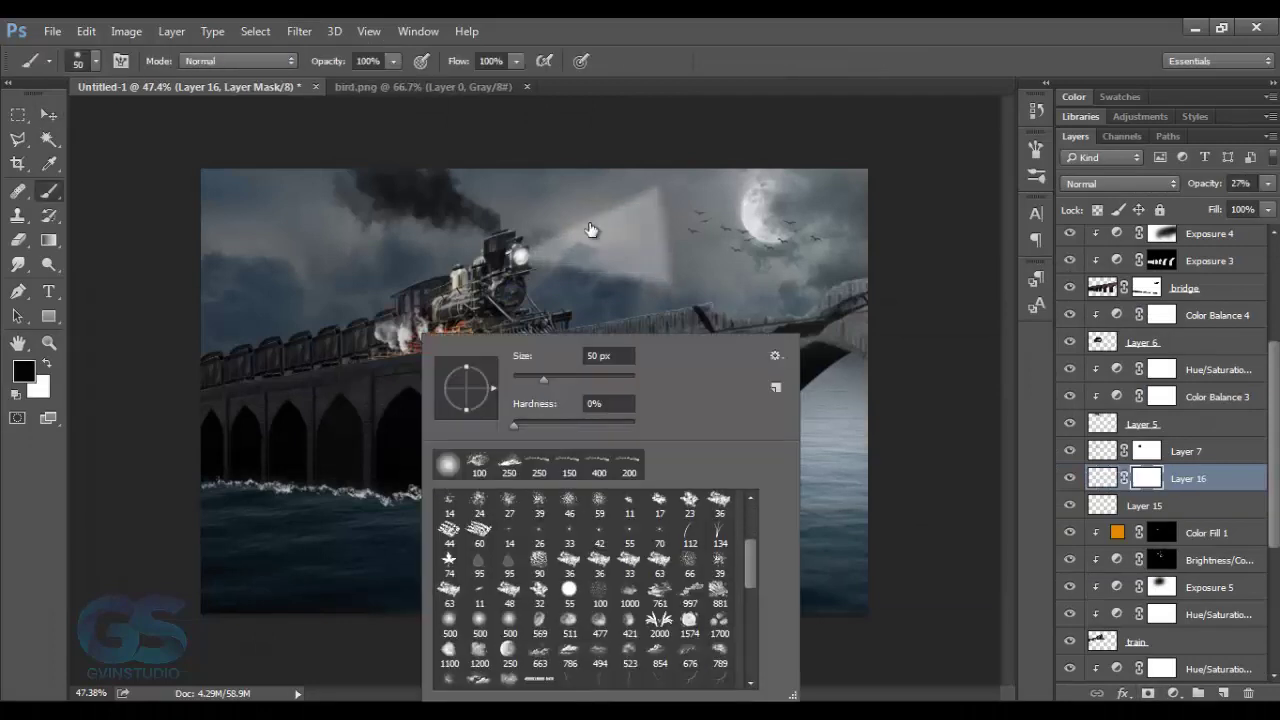
scroll(595, 590, "down", 2)
double_click(540, 557)
key("bracketleft")
key("bracketleft")
key("bracketleft")
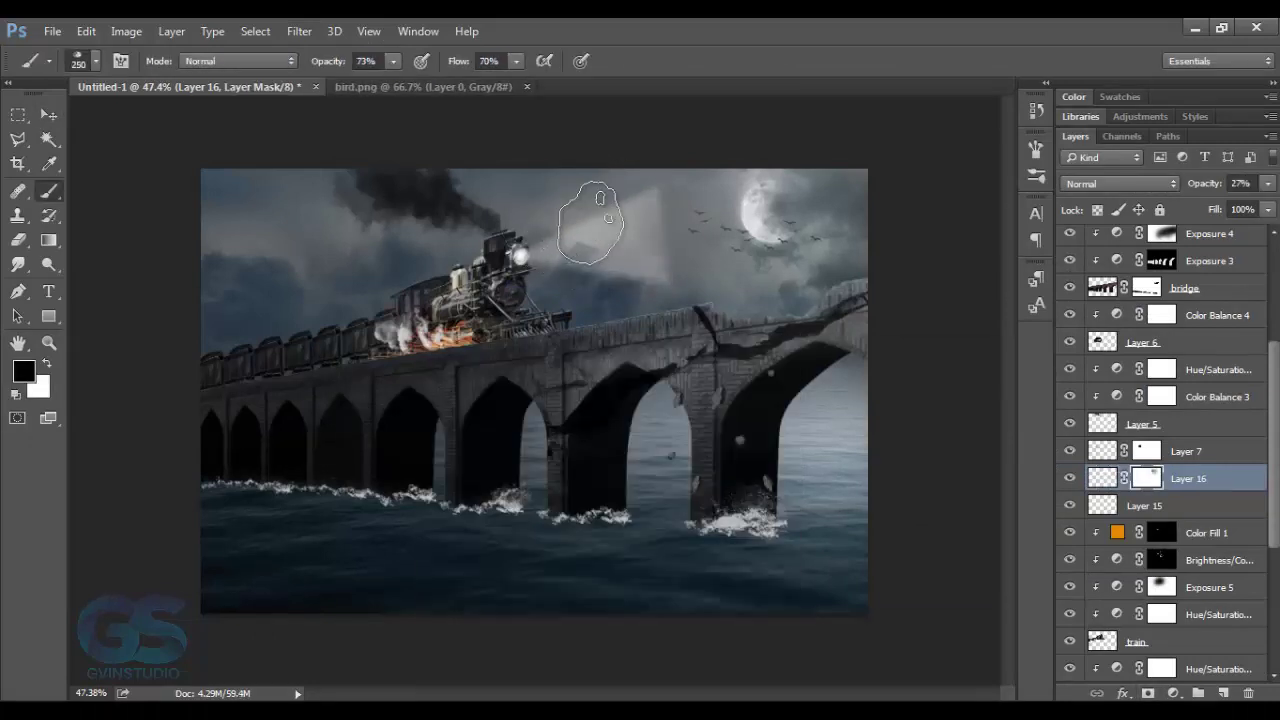
key("shift+7")
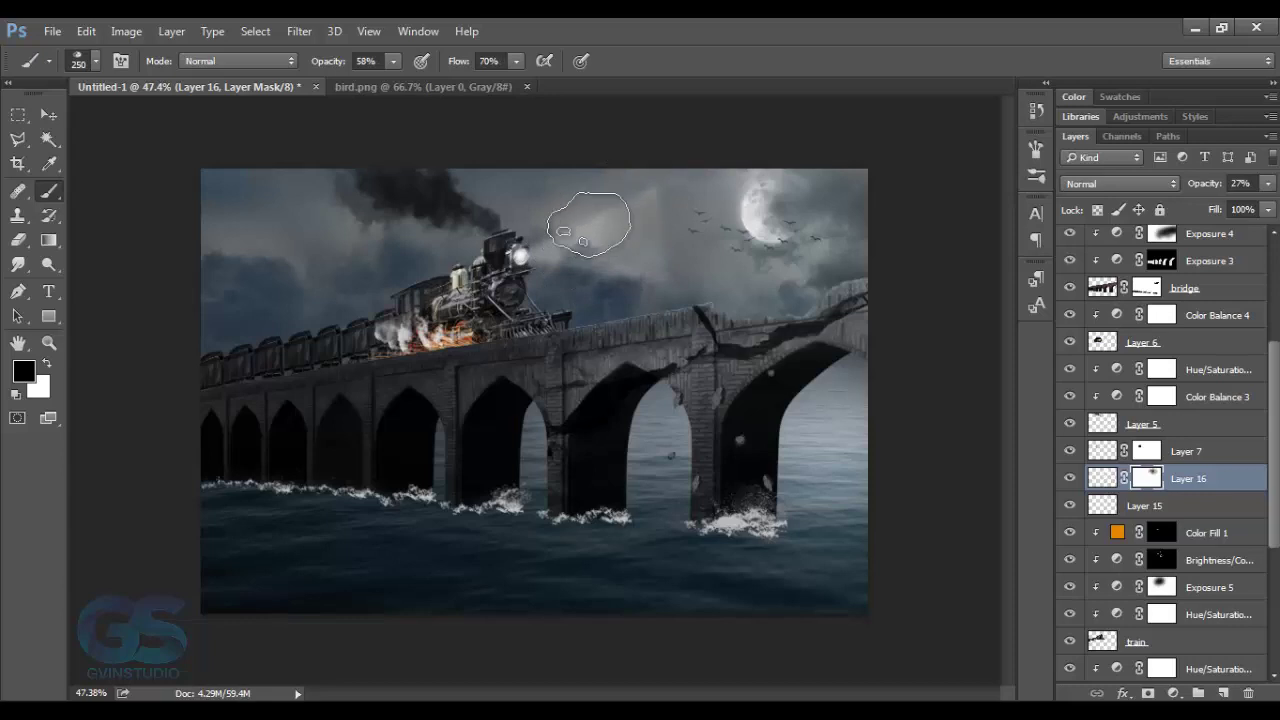
key("v")
key("ctrl+2")
key("2")
key("2")
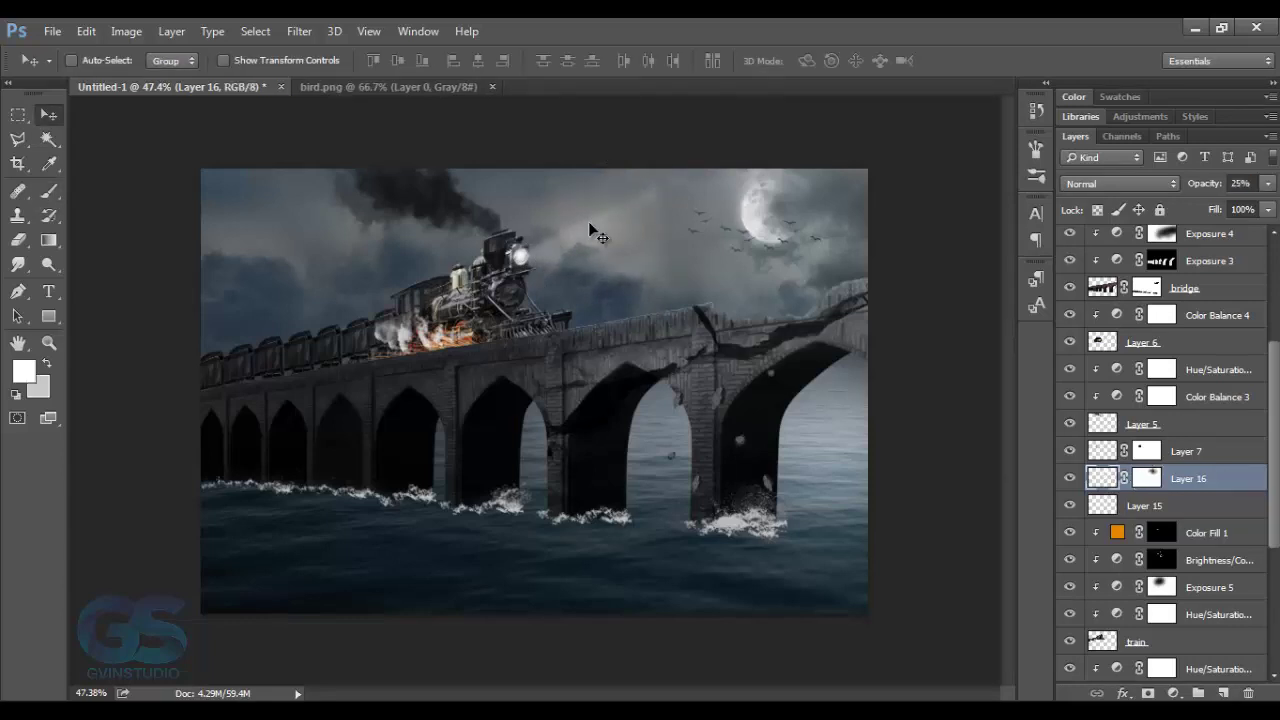
key("alt+bracketright")
key("alt+bracketright")
key("alt+bracketright")
key("alt+bracketright")
key("alt+bracketright")
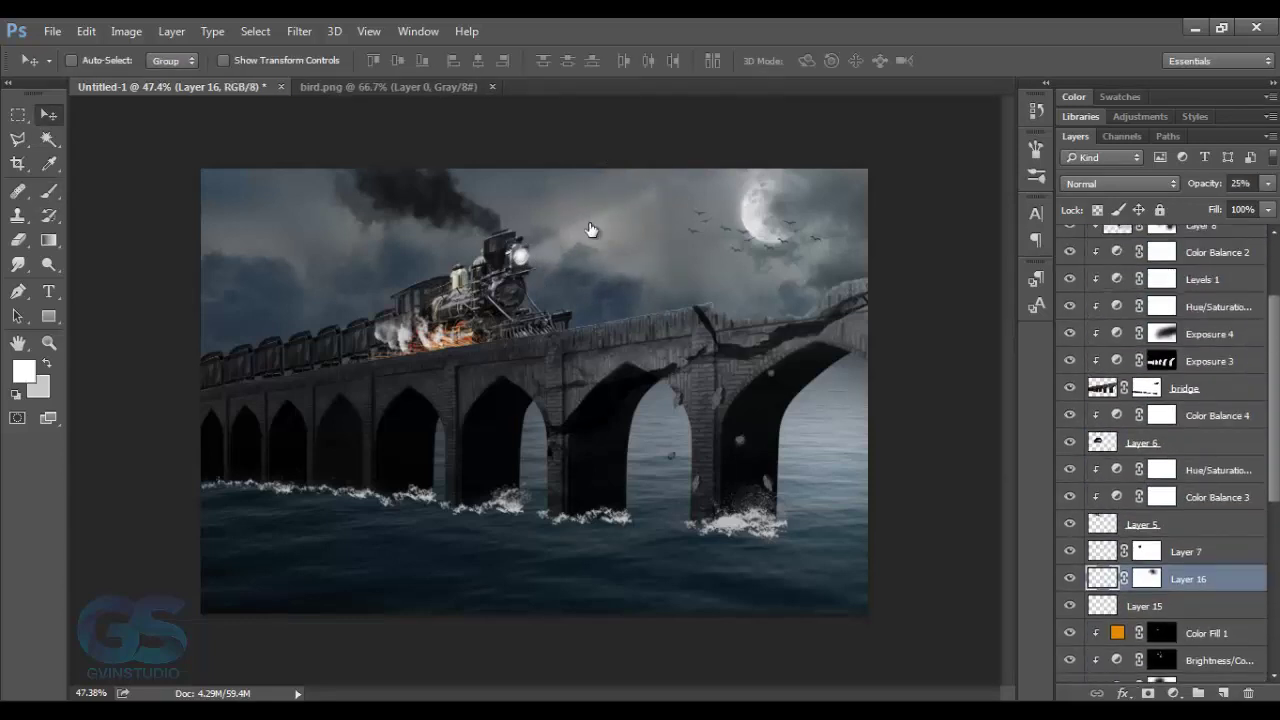
key("alt+bracketright")
Step: Paint sky-sampled blue-grey and light-grey mist across the bridge arches on a new layer
key("ctrl+shift+alt+n")
key("b")
left_click(592, 223, "alt")
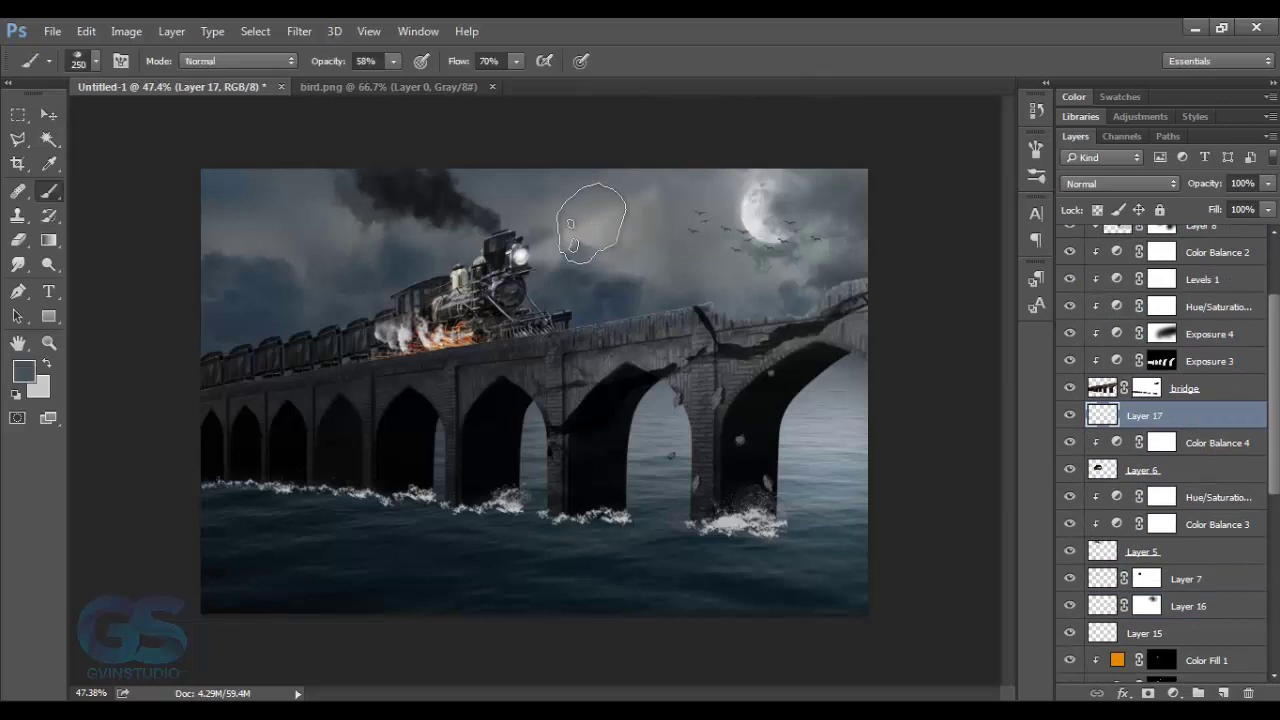
left_click_drag(592, 223, 591, 214)
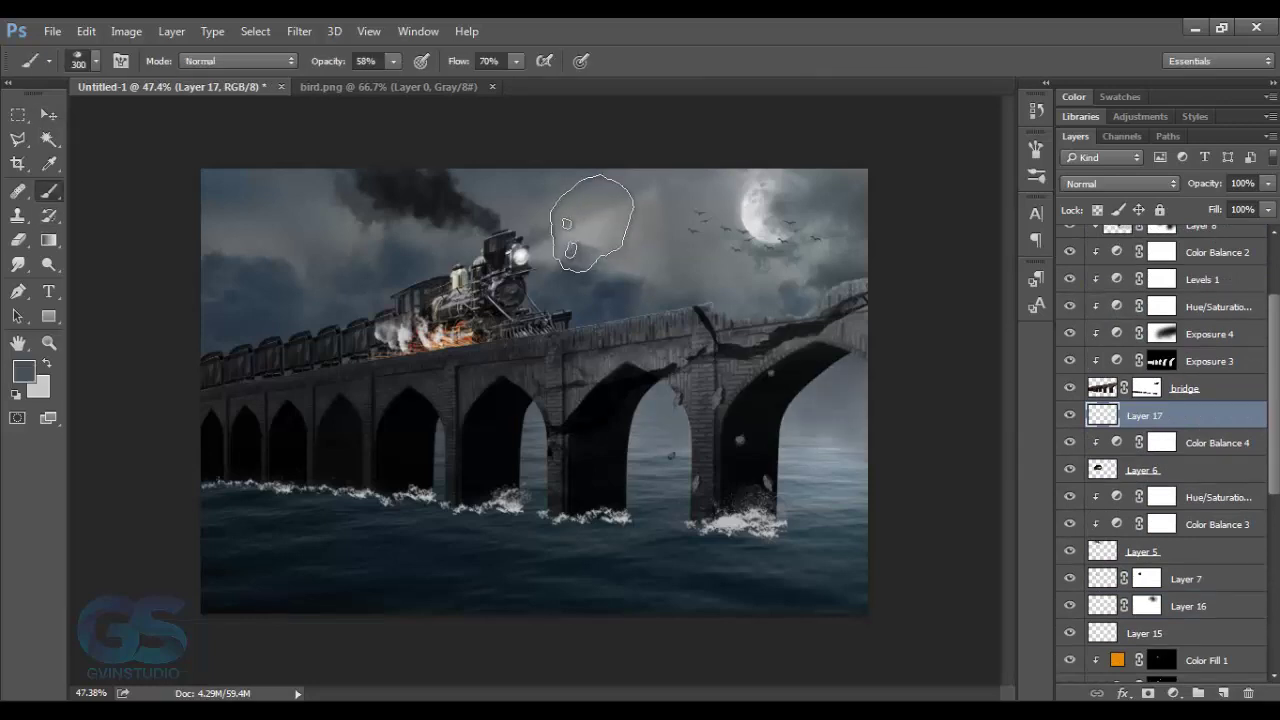
left_click(596, 217, "alt")
key("bracketright")
left_click_drag(600, 214, 591, 229)
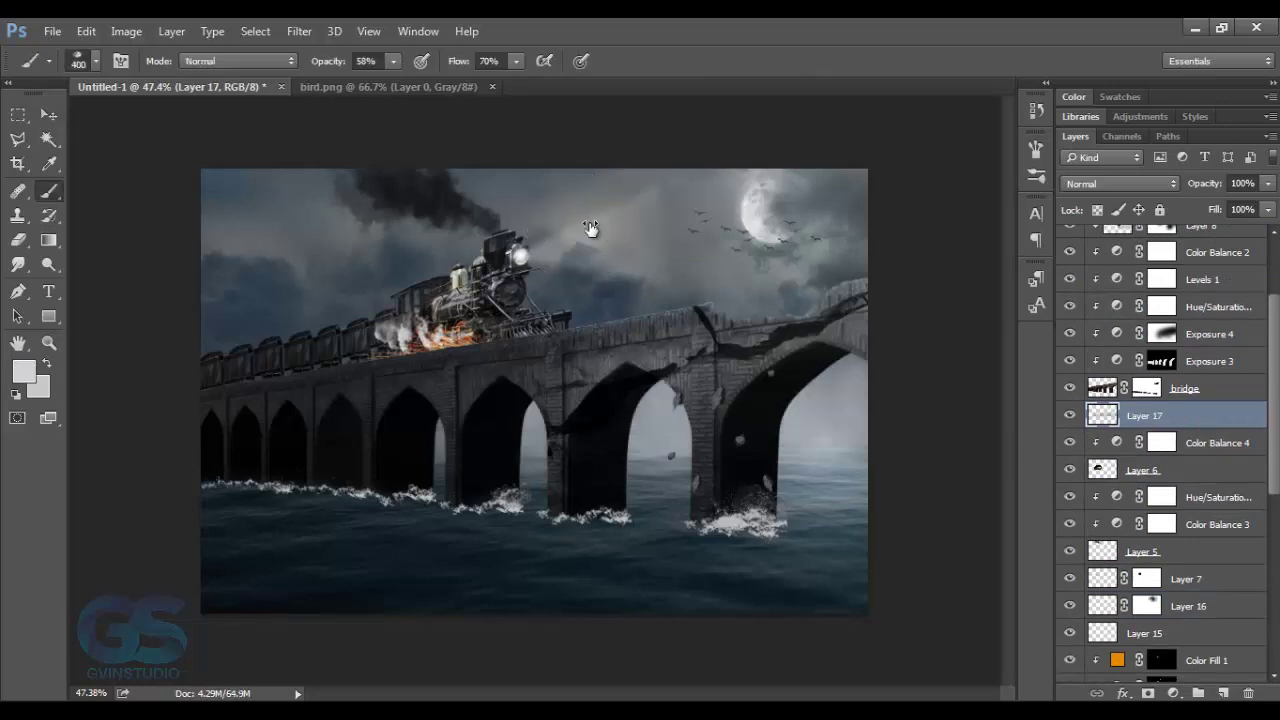
Step: Add a top fog layer with a lighter grey, 600 px brush at 60% flow
left_click(589, 229, "ctrl")
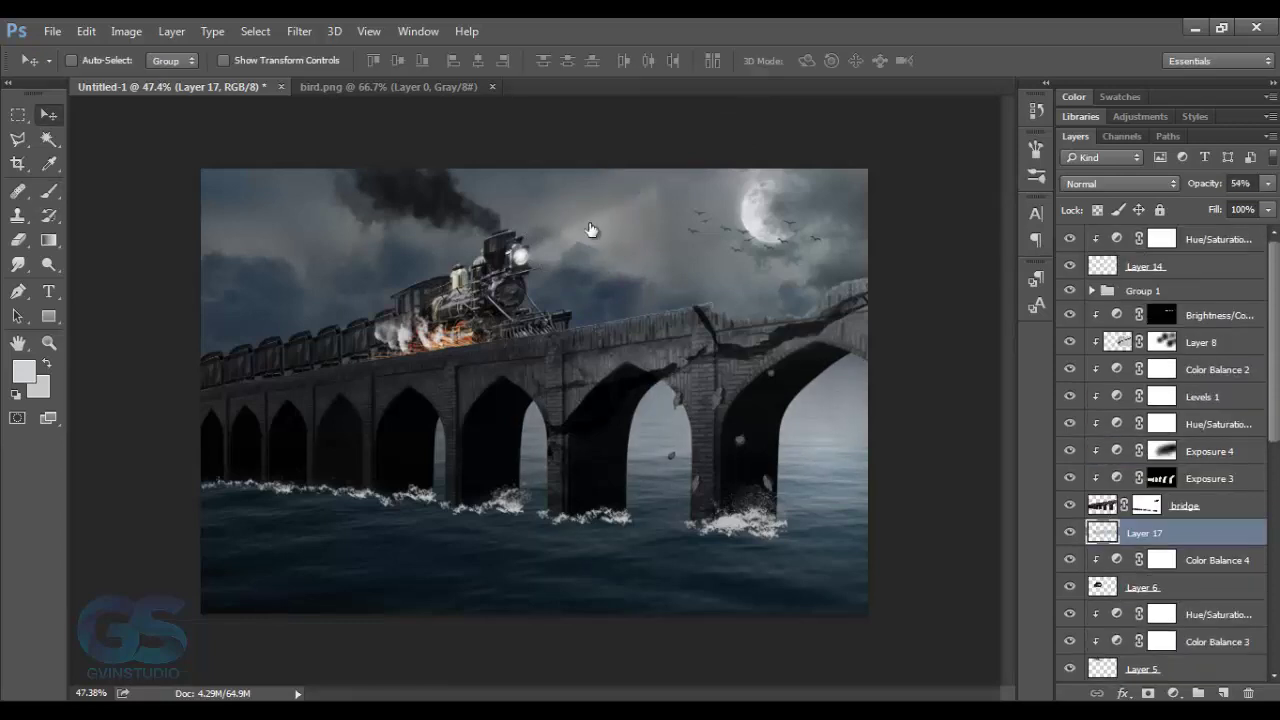
key("ctrl+shift+alt+n")
left_click(589, 226, "alt")
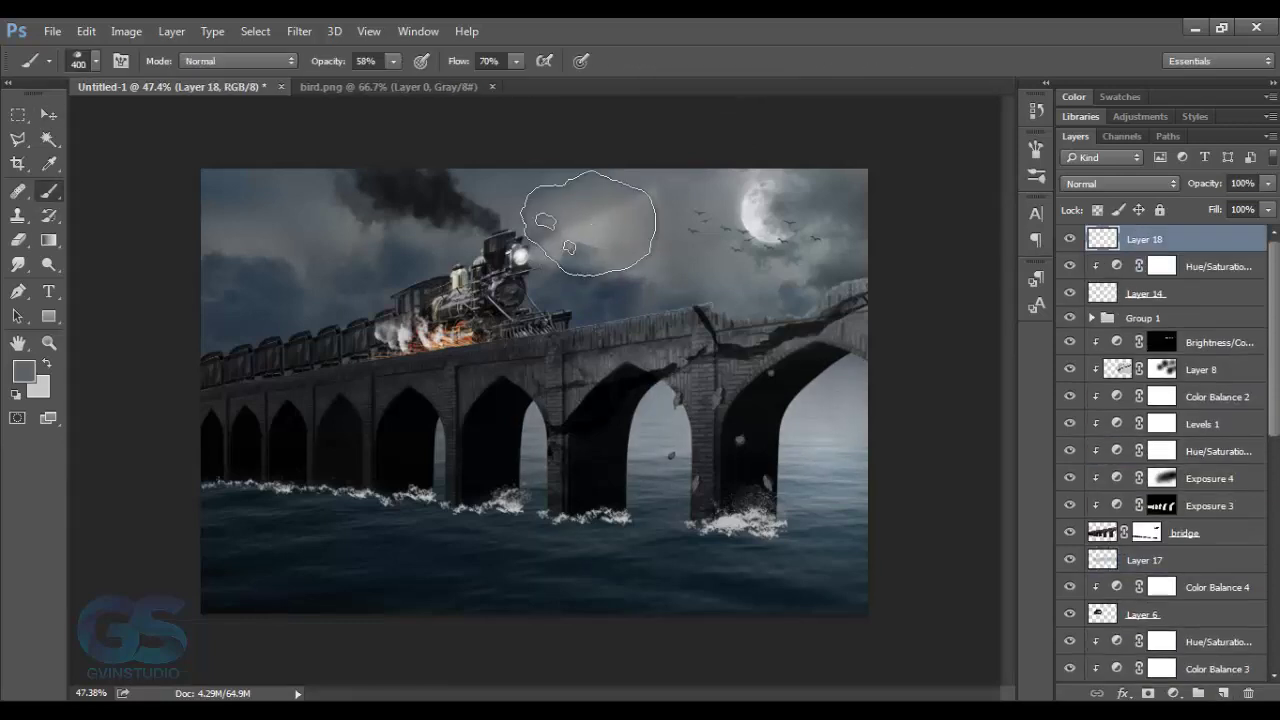
key("shift+6")
key("bracketright")
key("bracketright")
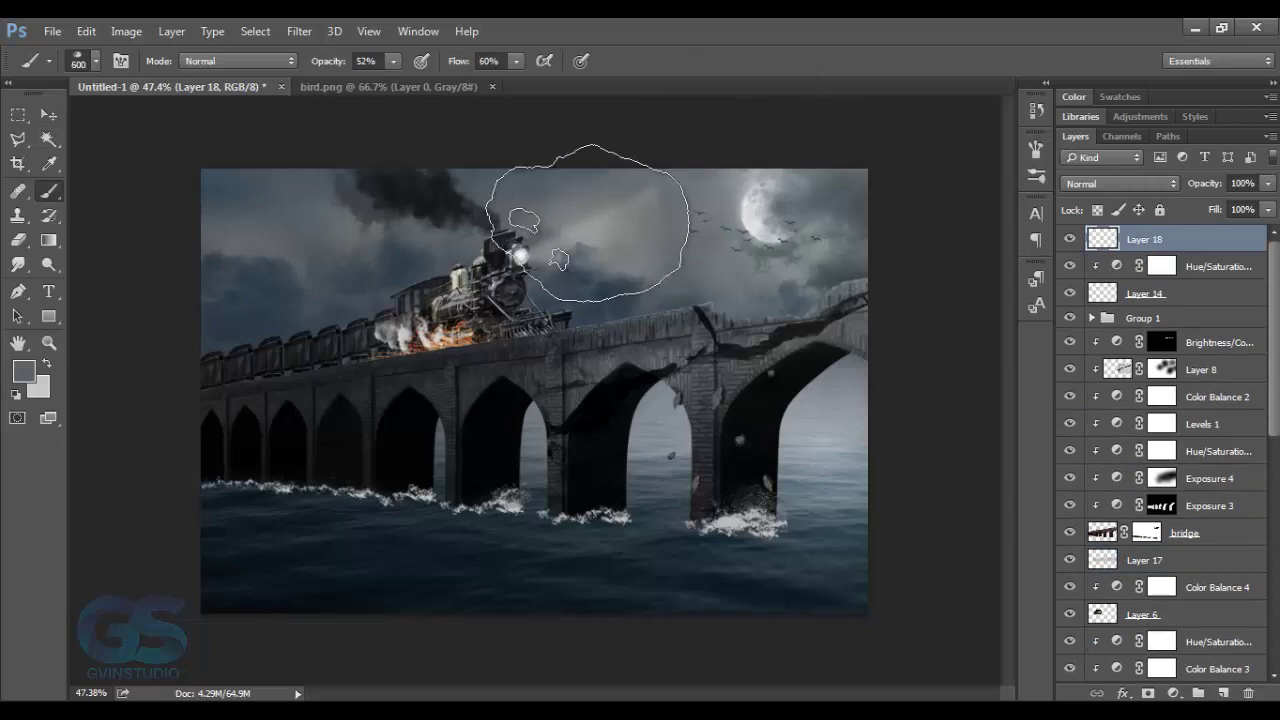
left_click(23, 370)
left_click(593, 229)
key("Return")
left_click(312, 474)
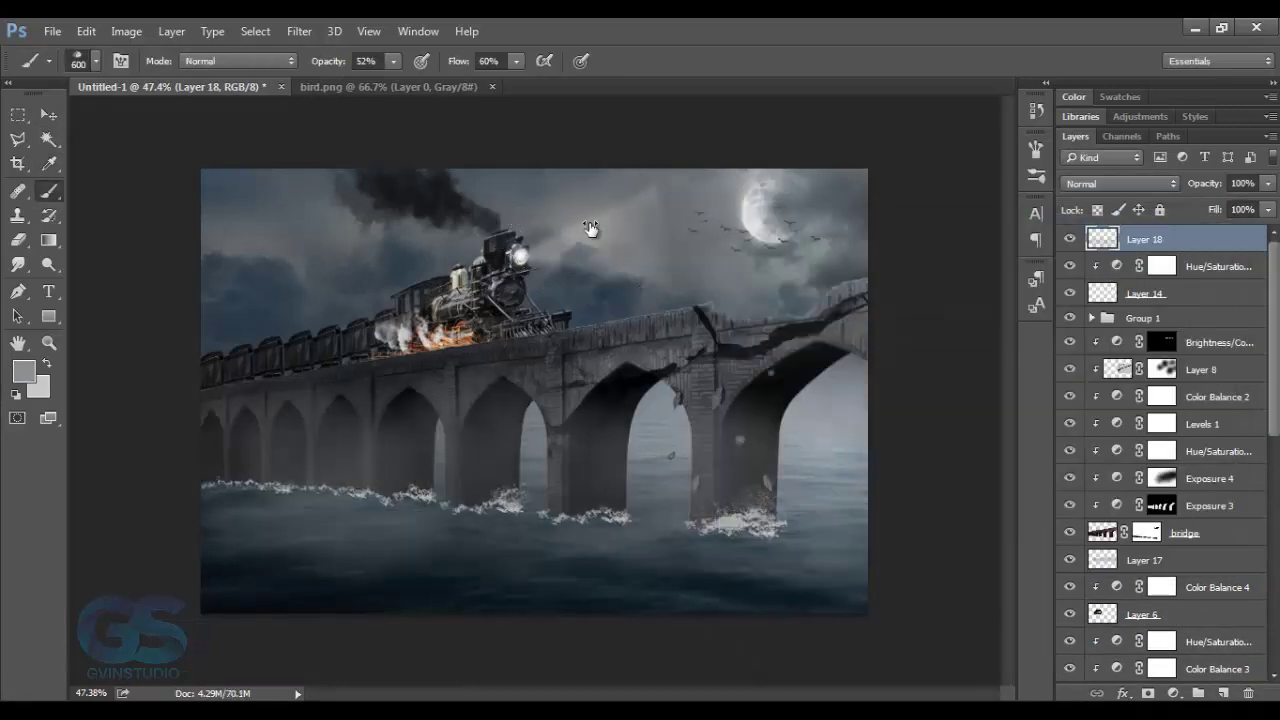
key("ctrl+z")
Step: Create another fog layer with a dark sky-blue 400 px brush at 100% opacity and flow
key("ctrl+shift+alt+n")
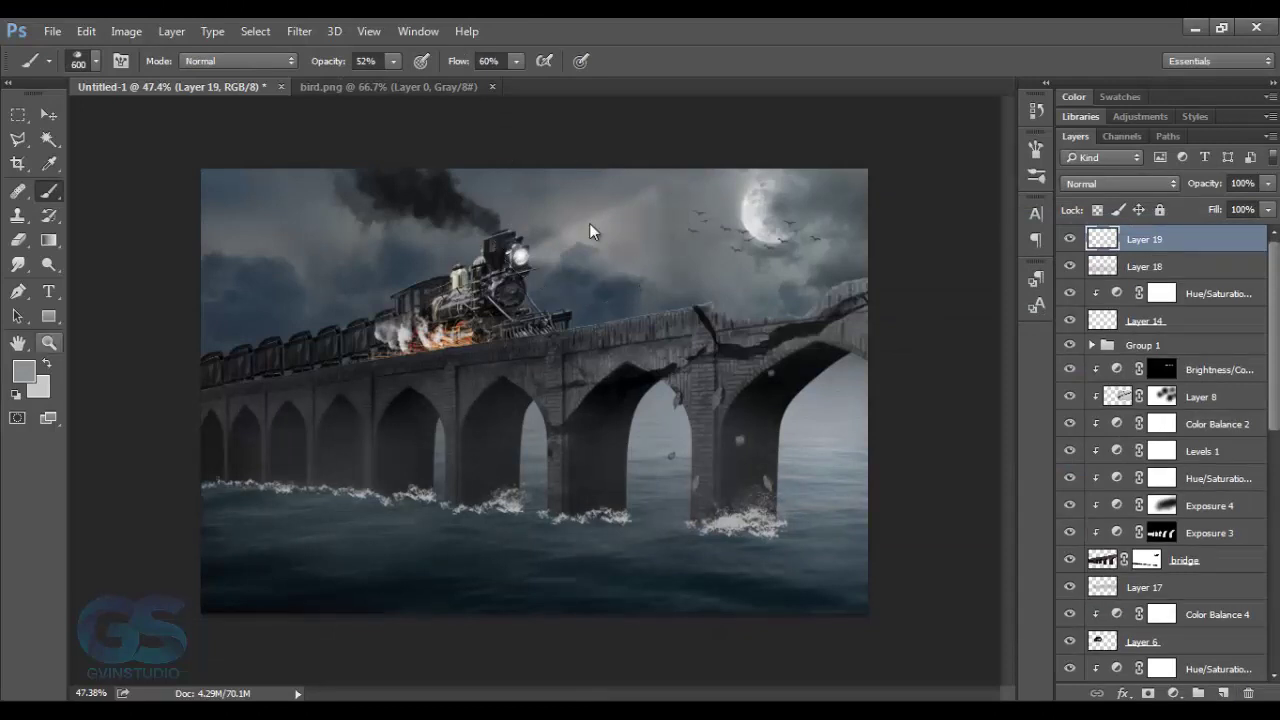
left_click(594, 227, "alt")
key("0")
key("shift+0")
key("bracketleft")
key("bracketleft")
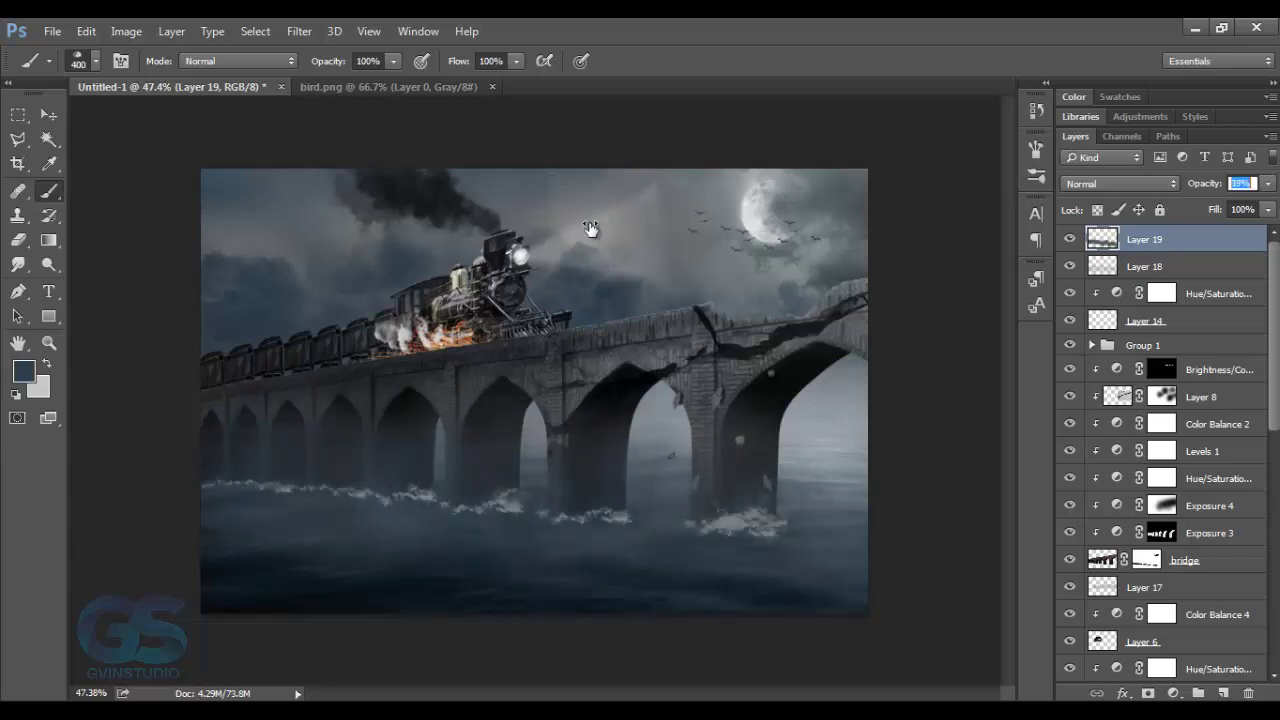
type("45")
key("v")
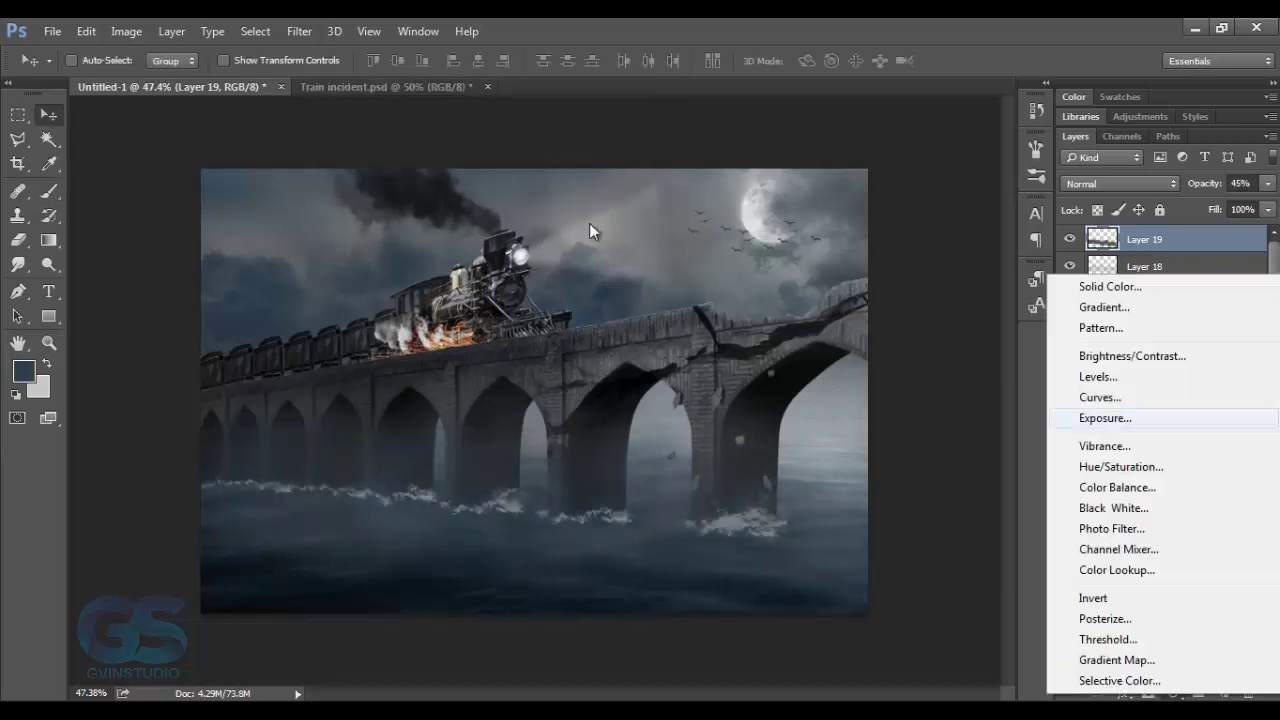